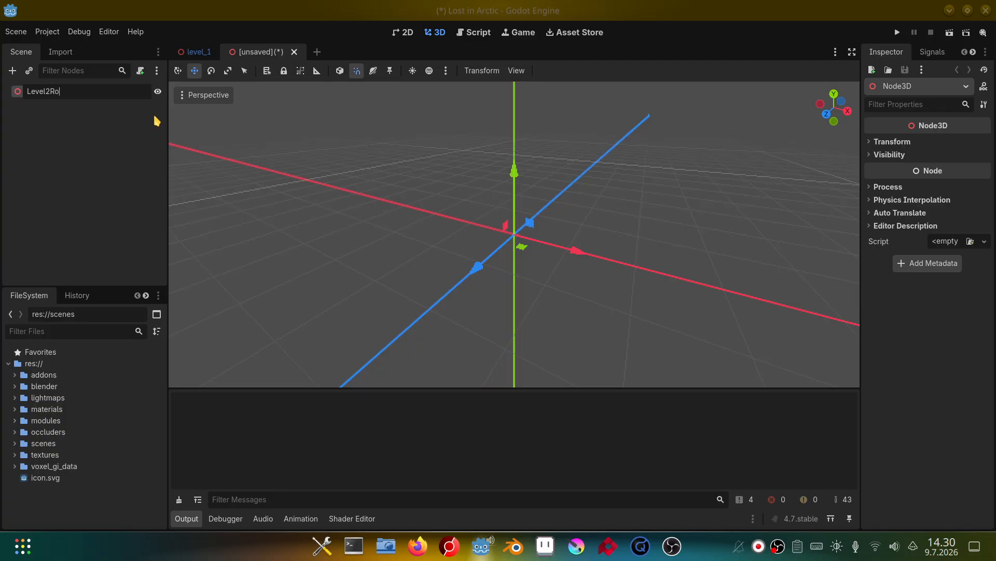
Name the root node Level2RootNode and save the scene as level_2.tscn in the project's scenes folder
key("Return")
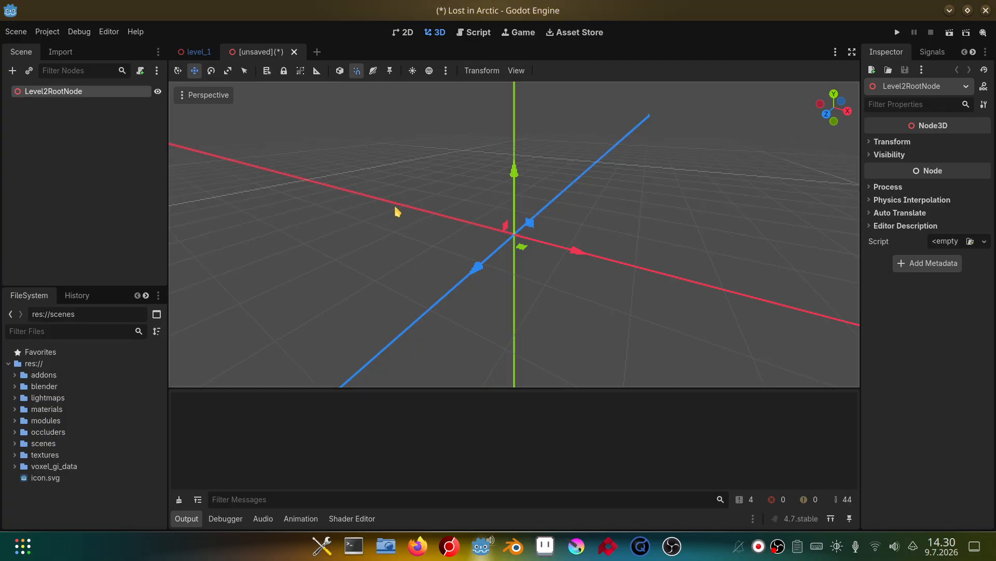
key("ctrl+s")
left_click(350, 40)
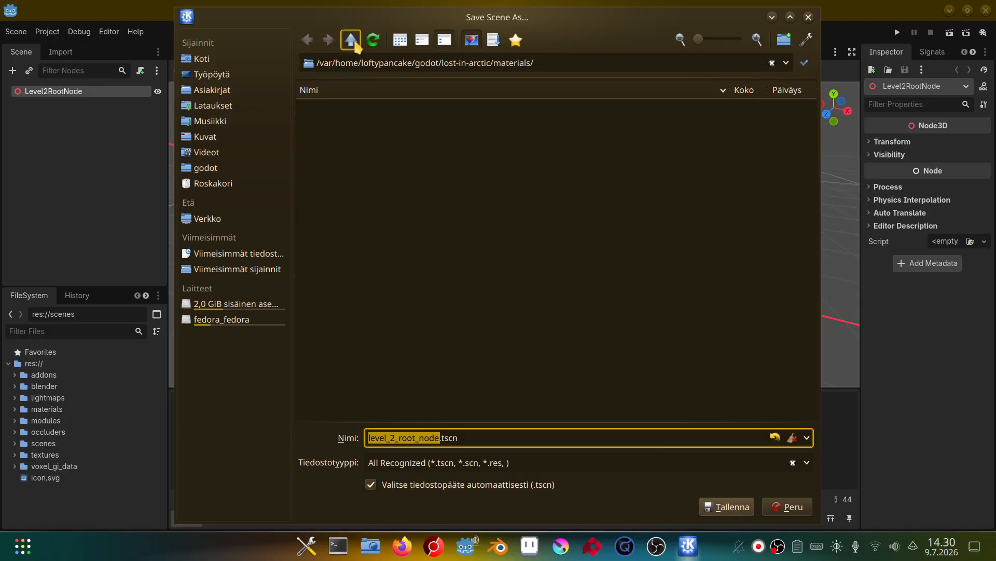
left_click(372, 213)
double_click(373, 218)
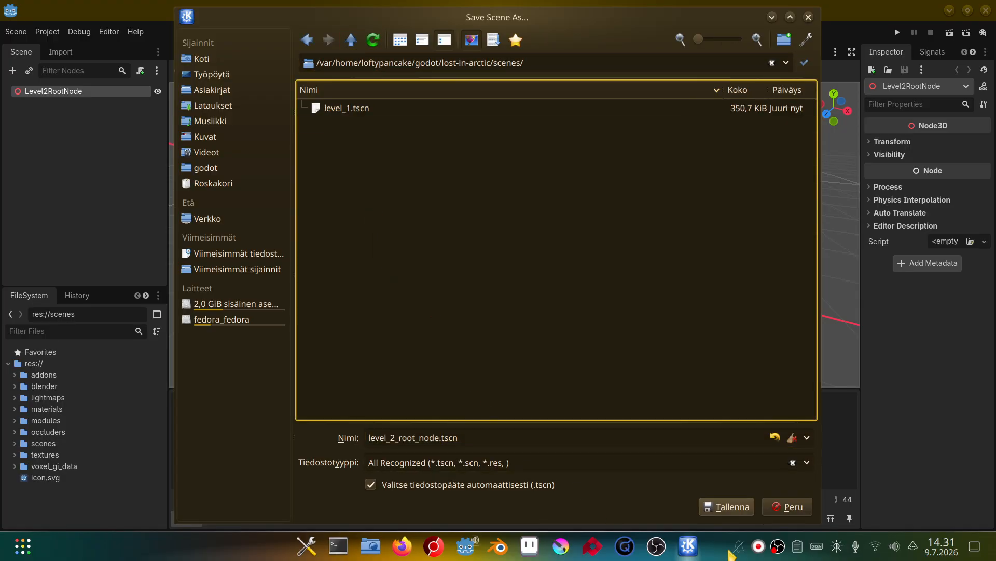
left_click(551, 430)
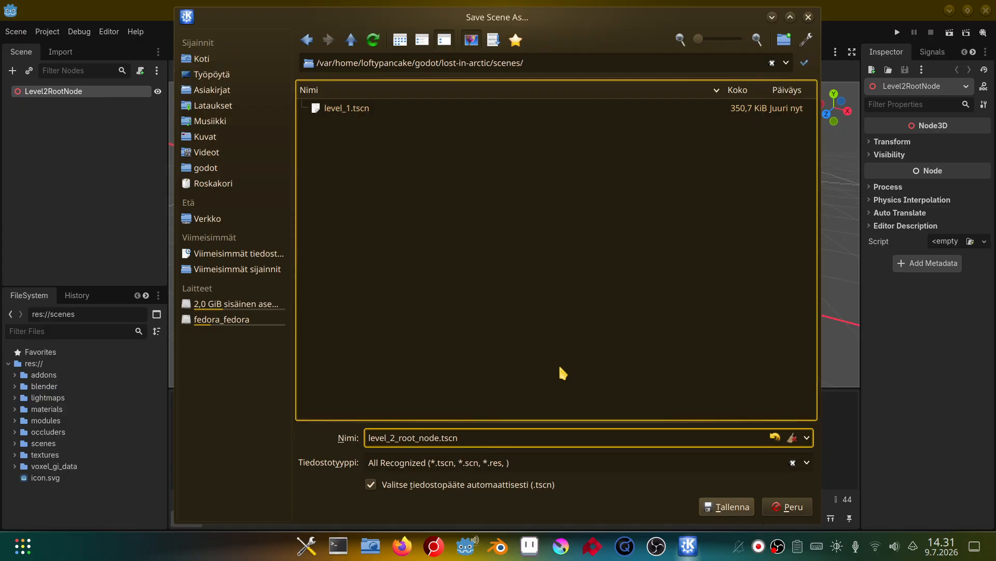
key("BackSpace")
key("BackSpace")
key("BackSpace")
key("BackSpace")
key("BackSpace")
key("BackSpace")
key("BackSpace")
key("BackSpace")
key("BackSpace")
key("Return")
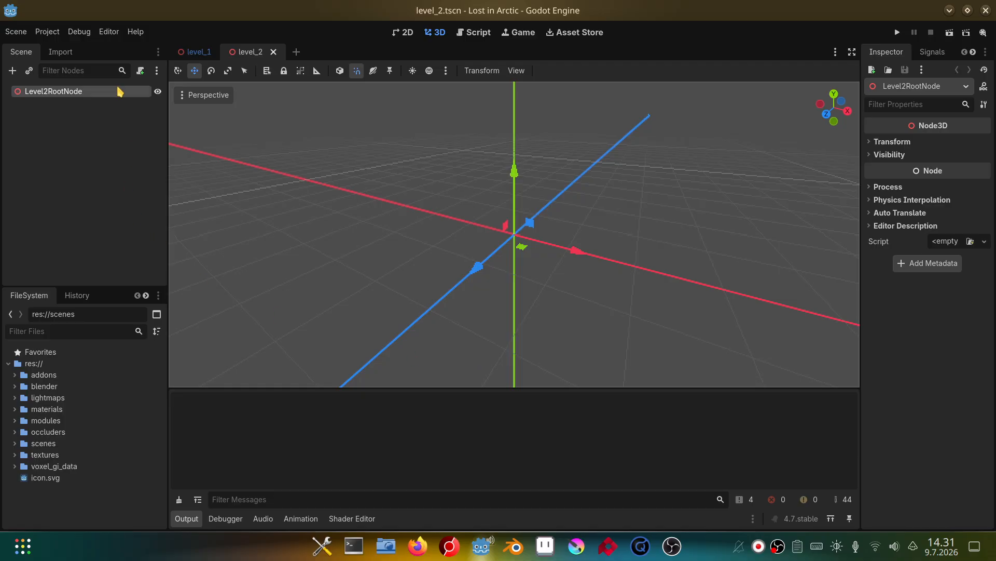
Turn on the preview sunlight and preview environment for the 3D viewport
left_click(412, 71)
left_click(429, 71)
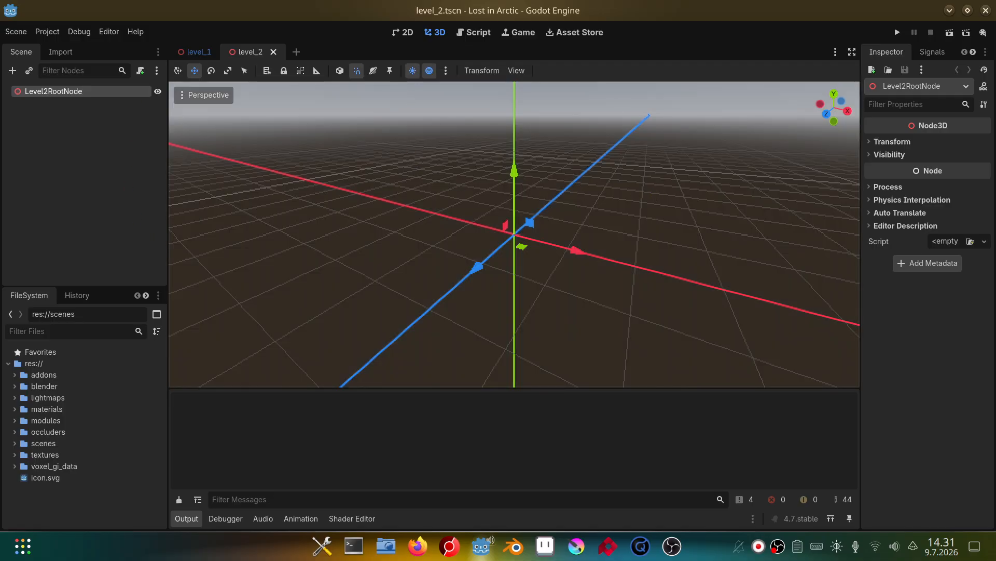
key("a")
right_click_drag(655, 187, 703, 199)
key("q")
key("a")
key("a")
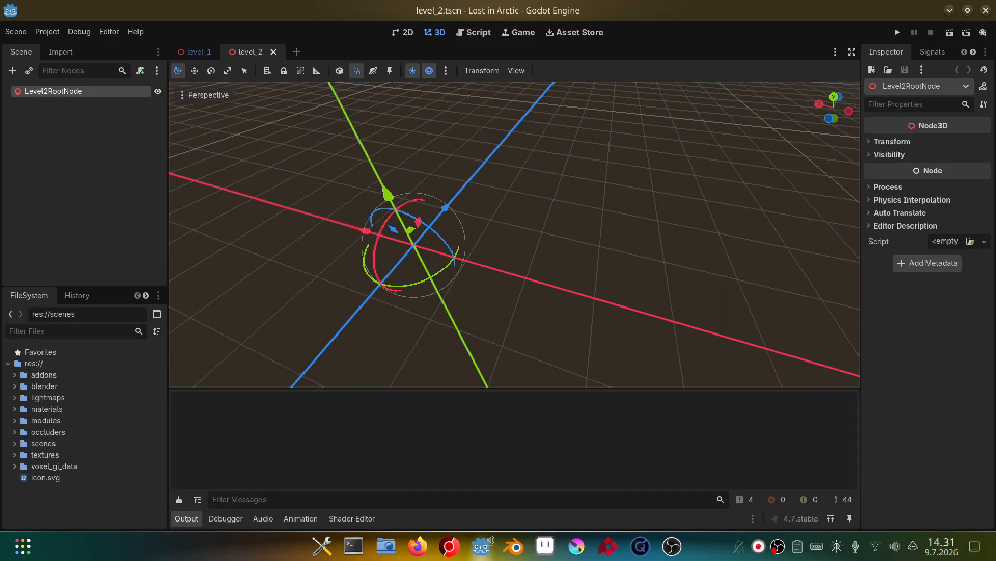
Add a CSGCombiner3D node as a child of Level2RootNode
right_click(116, 91)
left_click(141, 102)
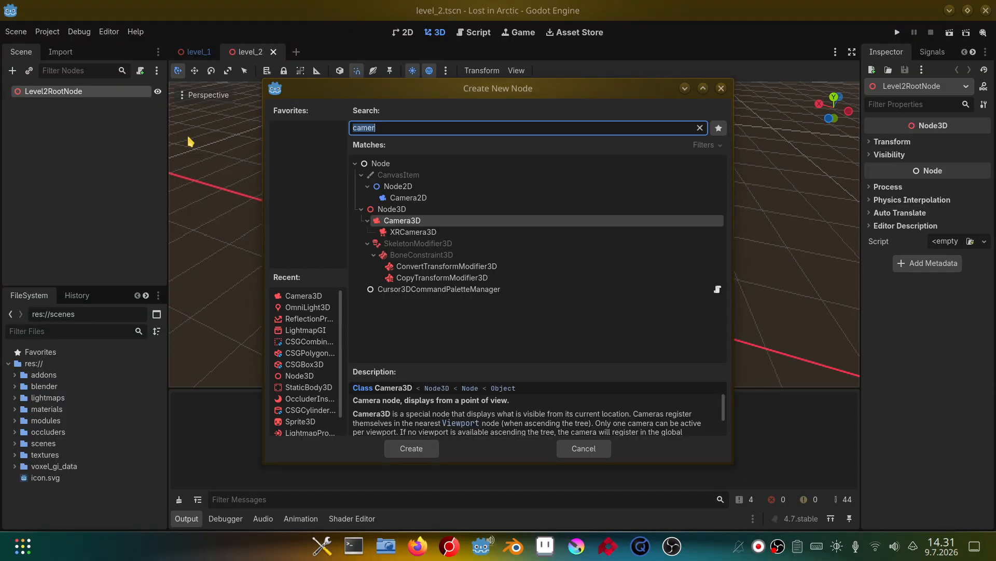
type("combin")
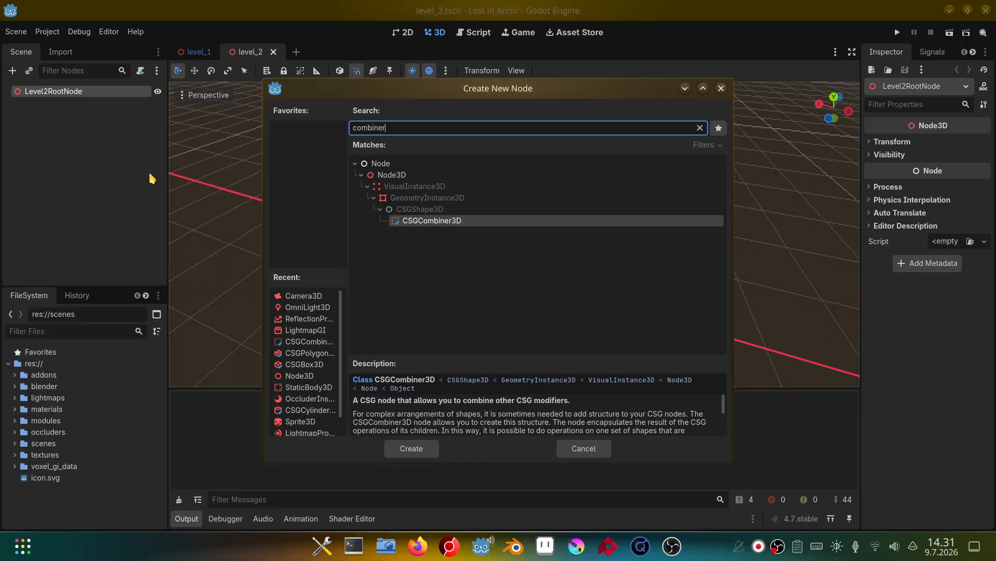
key("Return")
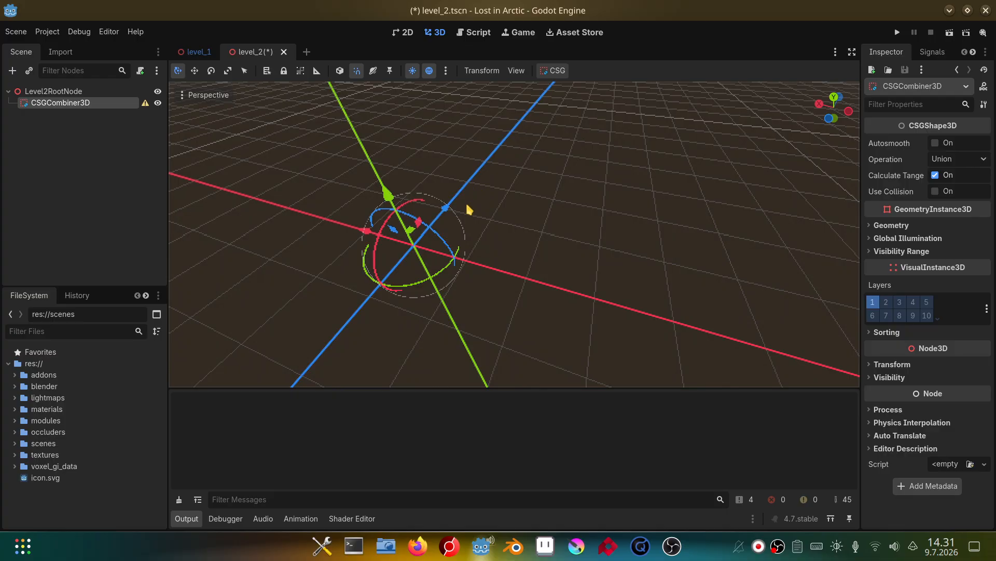
Add a CSGBox3D node as a child of the CSGCombiner3D
right_click(119, 107)
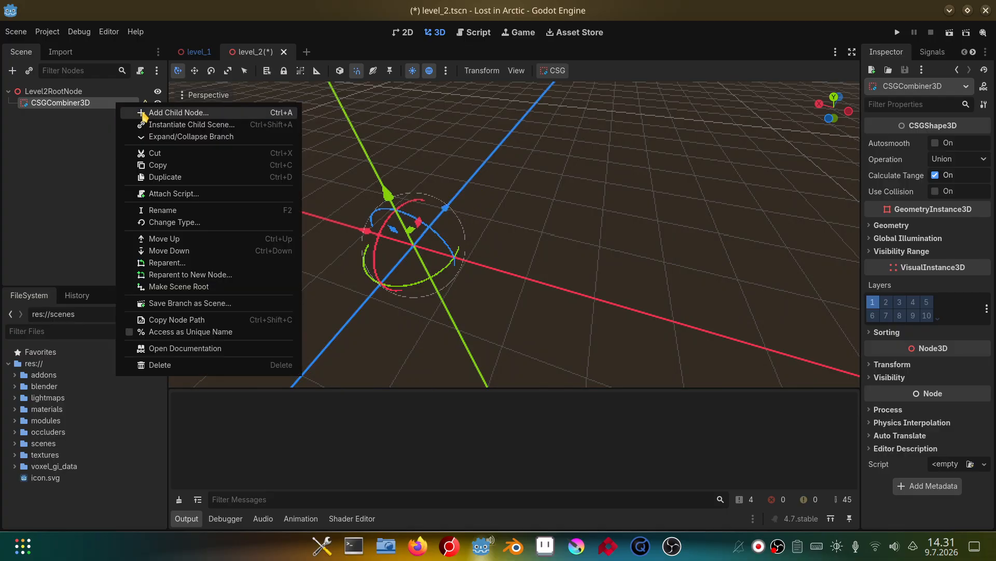
left_click(147, 113)
type("csgbo")
key("Return")
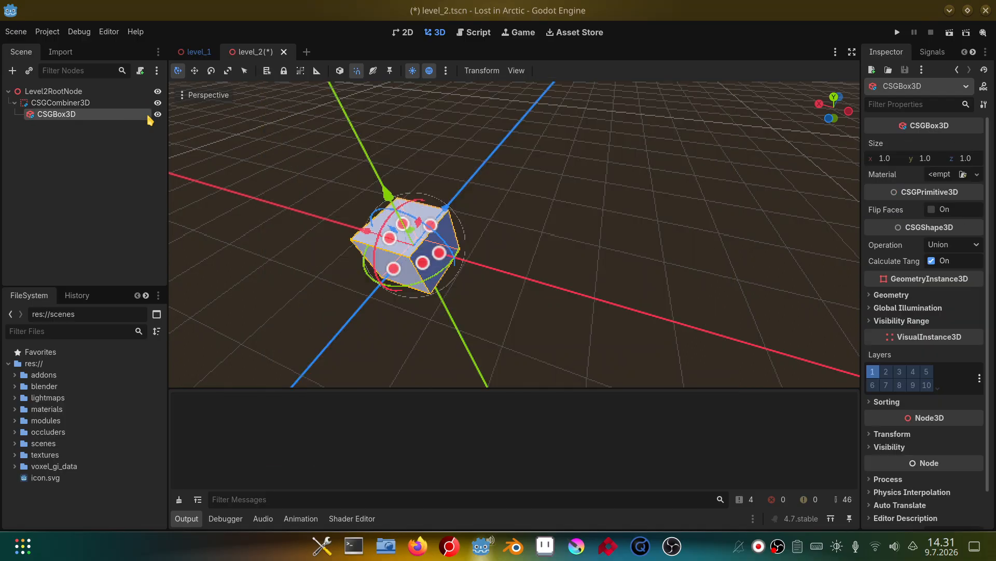
Move the CSG box so a lower corner sits at the world origin and lengthen it to 8.0 along X
mouse_move(549, 271)
middle_mouse_down()
mouse_move(602, 267)
mouse_move(540, 286)
mouse_move(548, 270)
middle_mouse_up()
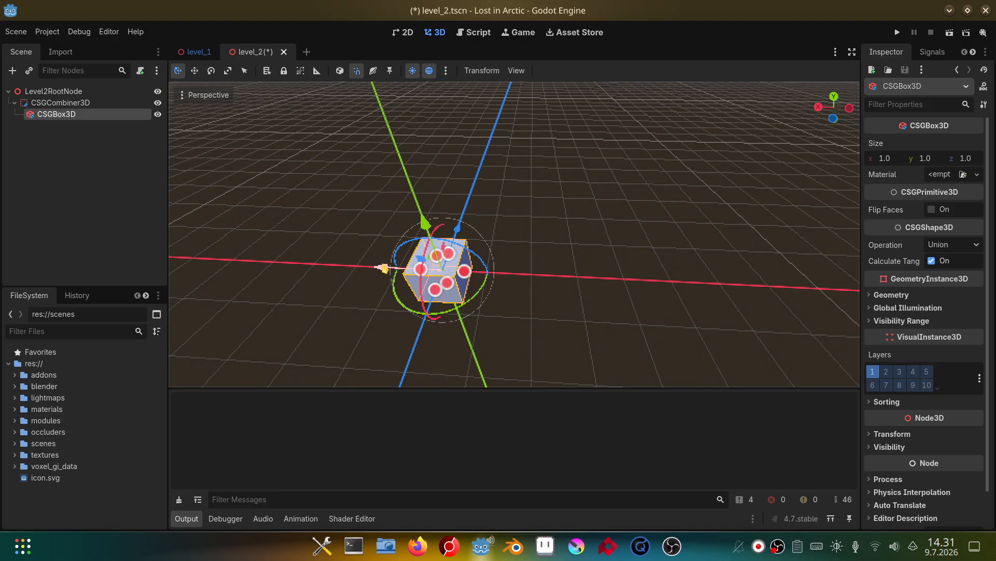
left_click_drag(383, 268, 406, 269)
left_click_drag(476, 229, 453, 185)
left_click_drag(491, 242, 819, 254)
scroll(798, 203, "up", 4)
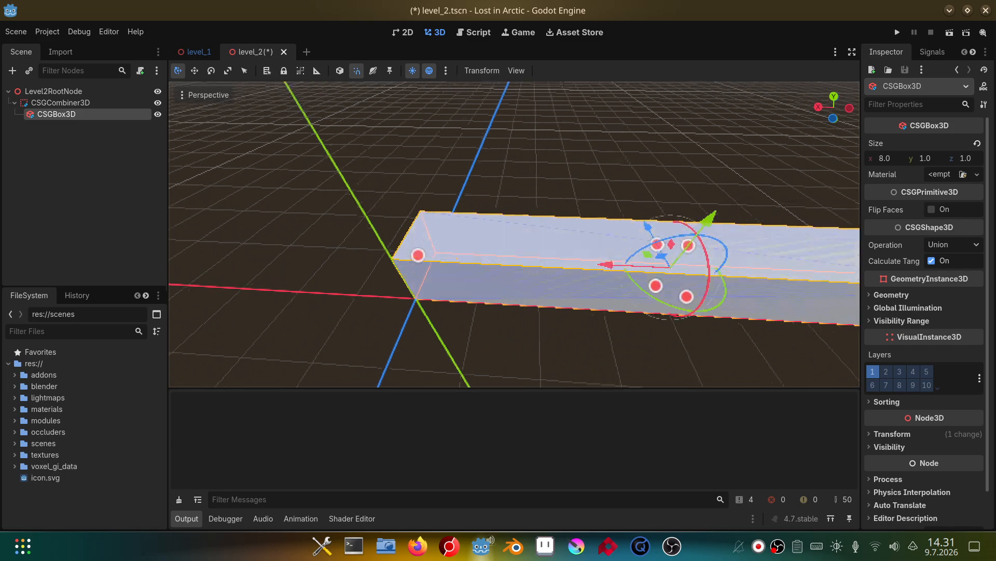
Widen the CSG box to 8.0 along Z, away from the X axis
middle_click_drag(799, 202, 664, 193)
scroll(664, 193, "down", 10)
mouse_move(513, 234)
right_mouse_down()
mouse_move(462, 245)
mouse_move(496, 227)
right_mouse_up()
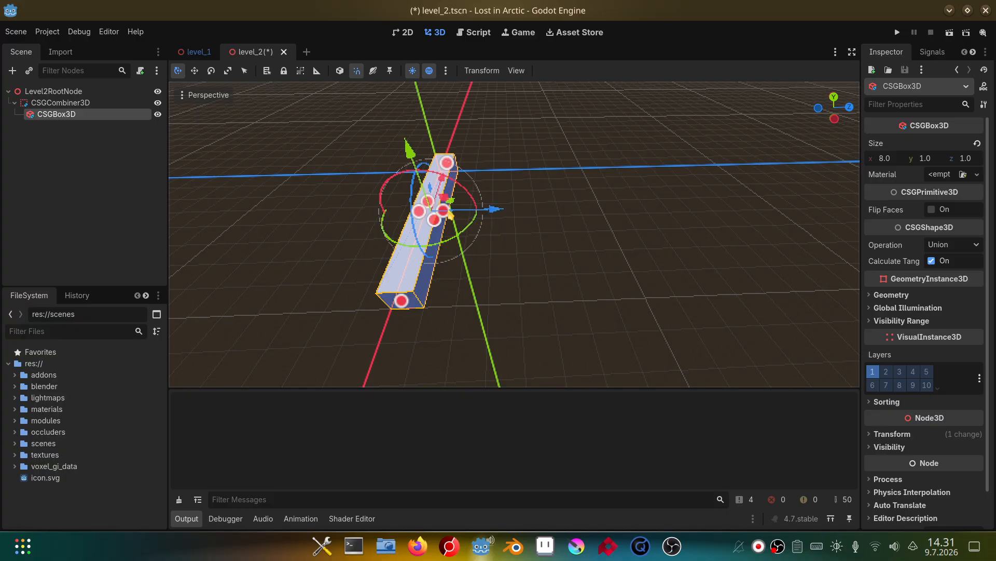
left_click_drag(447, 210, 605, 217)
right_click_drag(605, 217, 686, 232)
key("s")
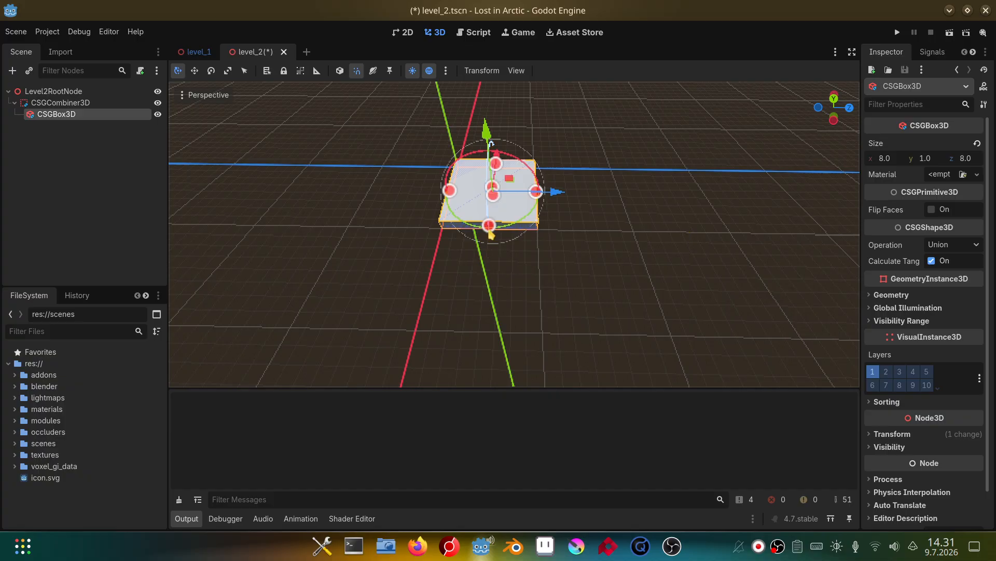
Stretch the CSG box into a floor slab measuring 16.0 along X and 16.0 along Z
left_click_drag(489, 226, 477, 331)
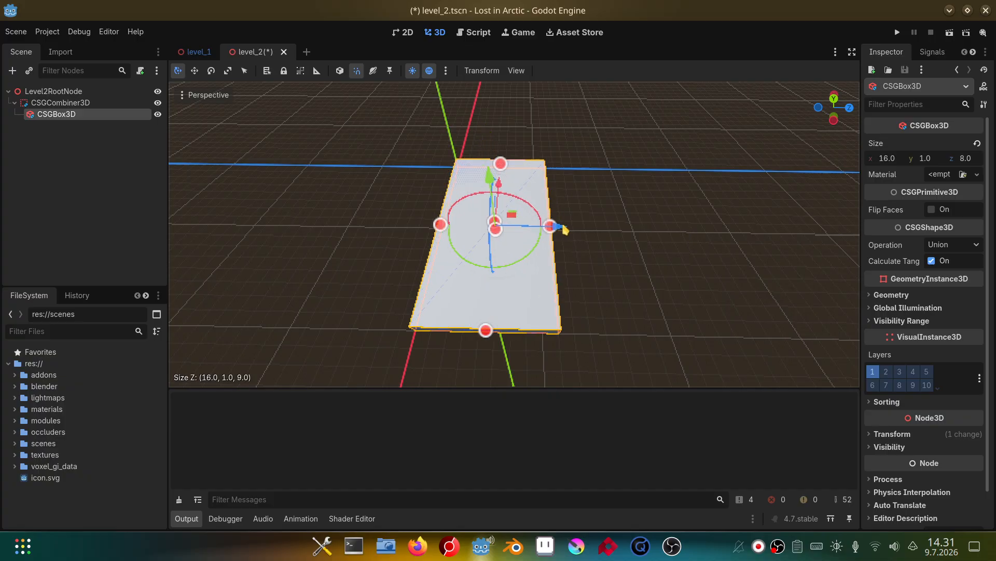
left_click_drag(566, 230, 660, 229)
middle_click_drag(660, 229, 846, 200)
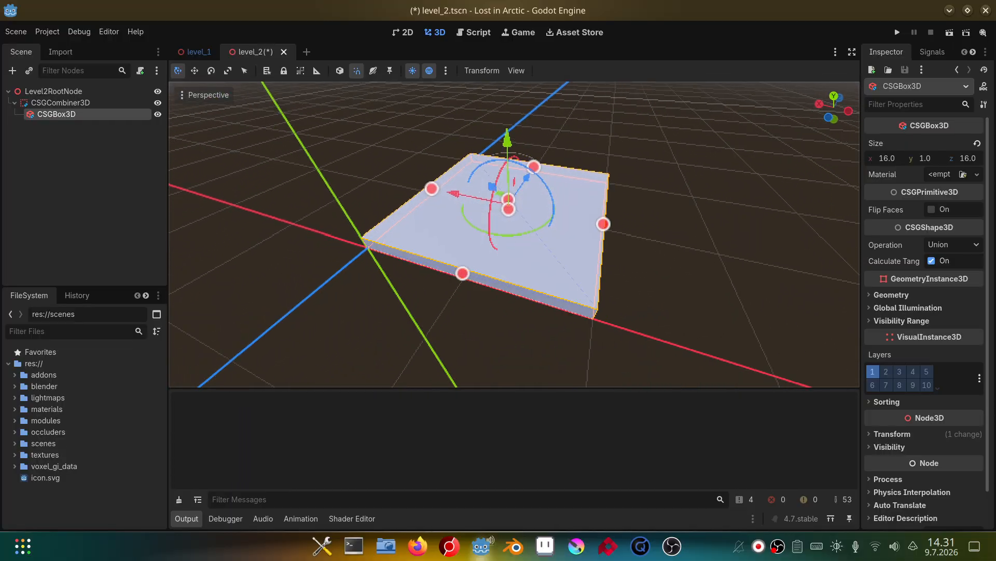
Rename the CSGCombiner3D node as FloorCombiner
right_click_drag(713, 226, 733, 218)
left_click(739, 224)
key("w")
key("a")
key("e")
key("w")
key("s")
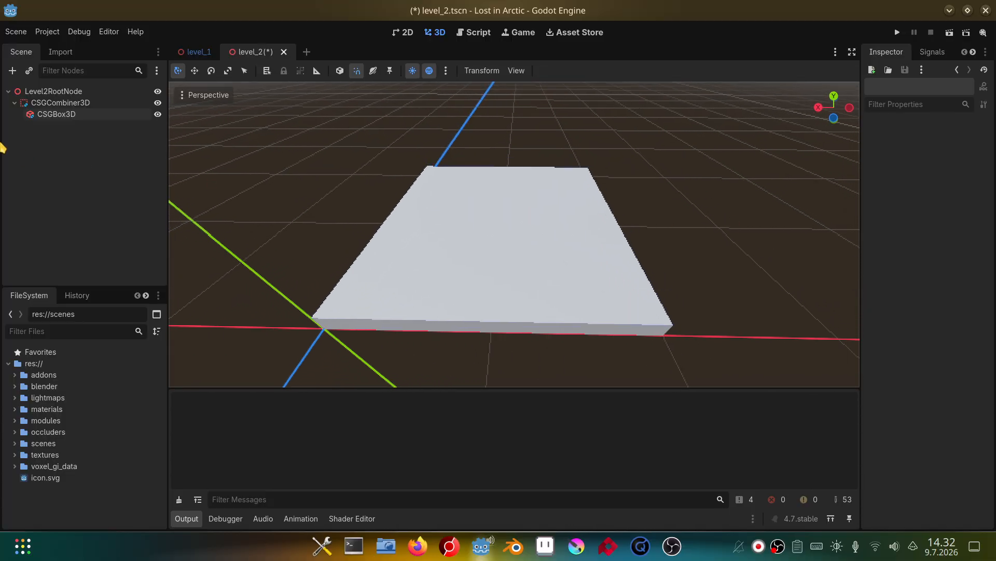
left_click(92, 115)
left_click(90, 103)
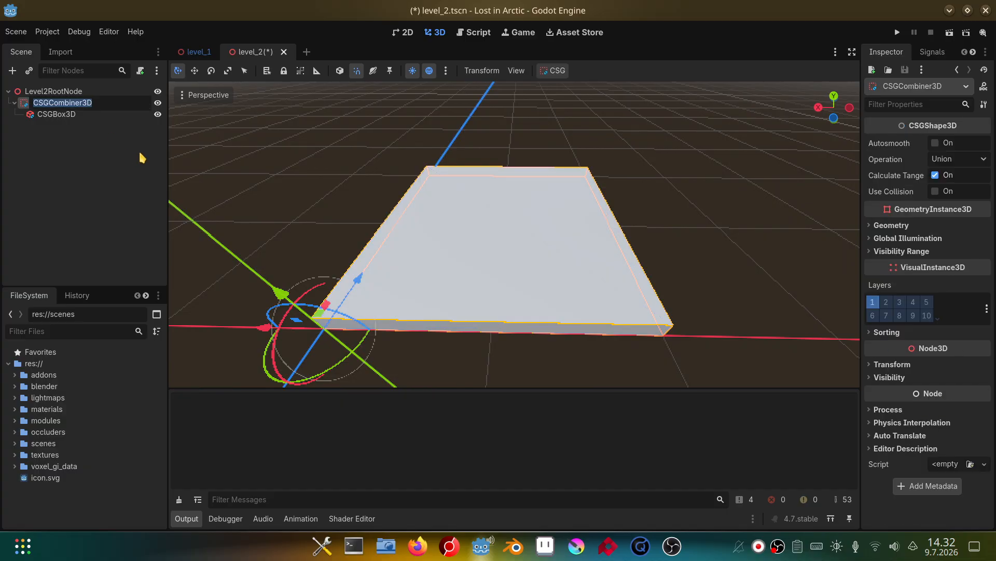
type("Floor")
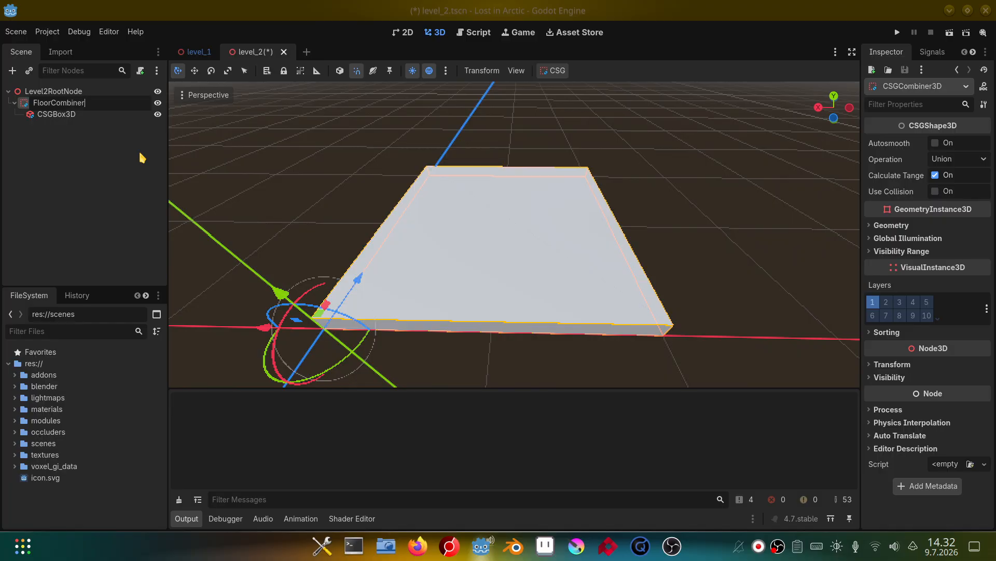
key("Return")
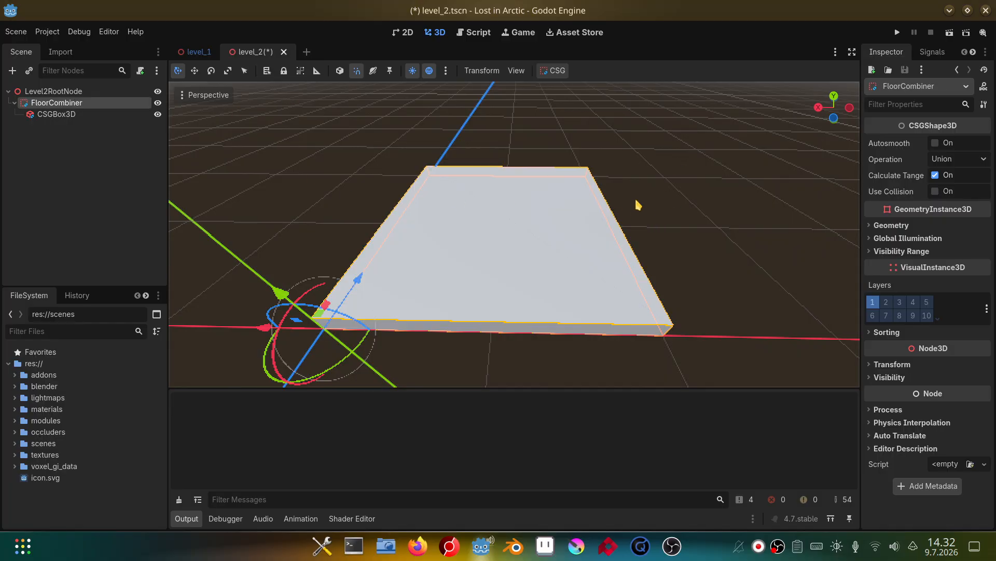
Switch to Aseprite and open grid.aseprite from the textures folder
left_click(544, 545)
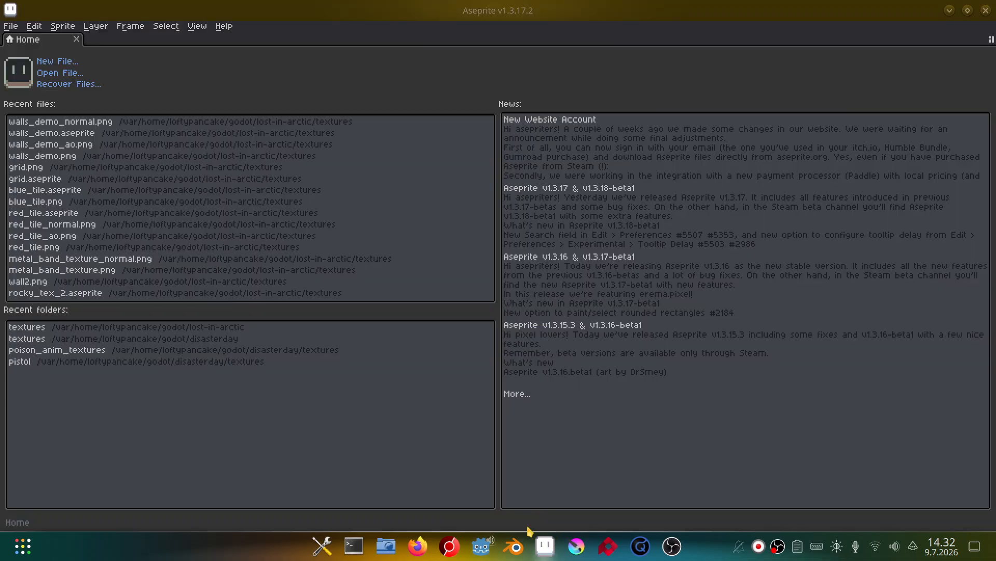
left_click(10, 26)
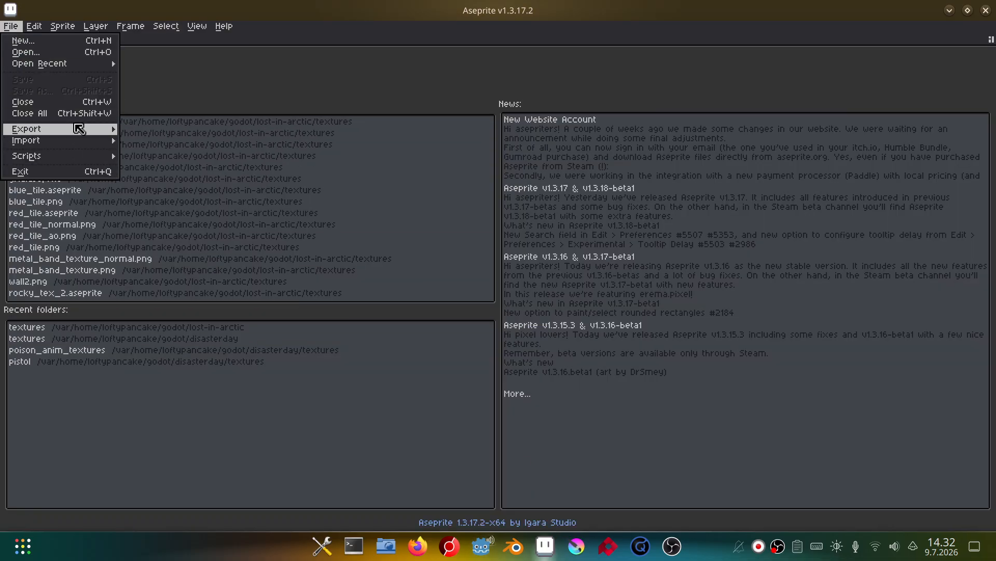
left_click(60, 52)
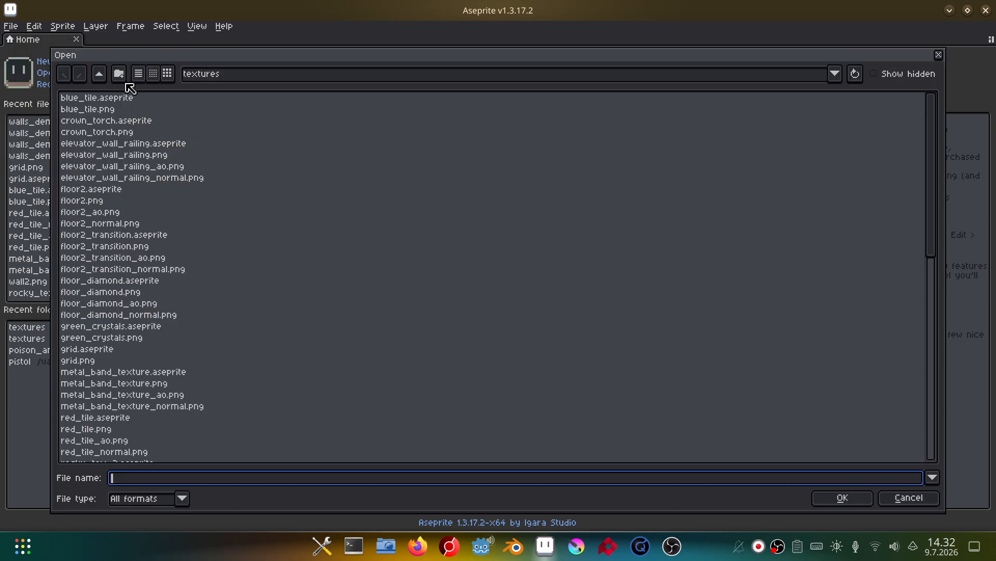
type("gr")
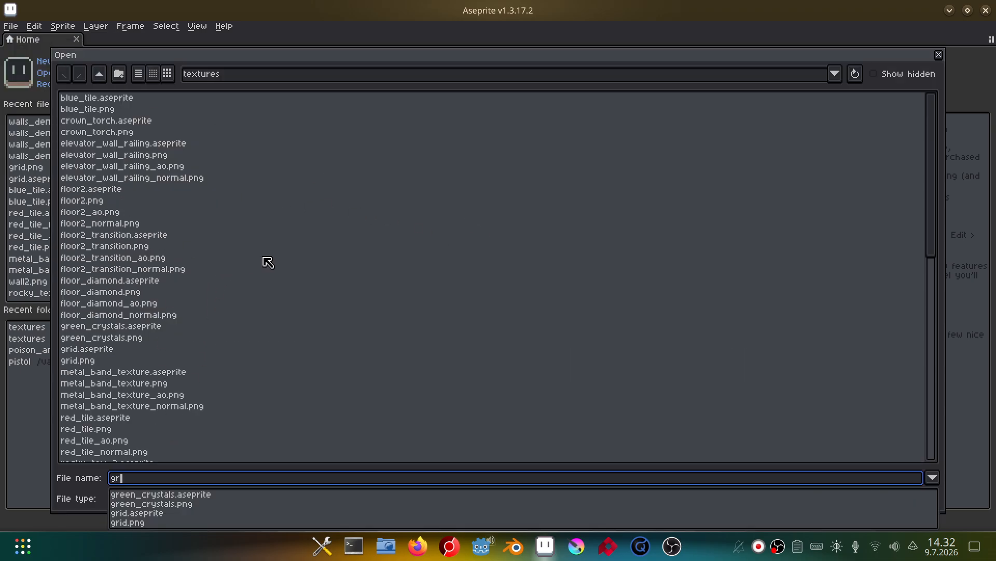
type("i")
left_click(180, 502)
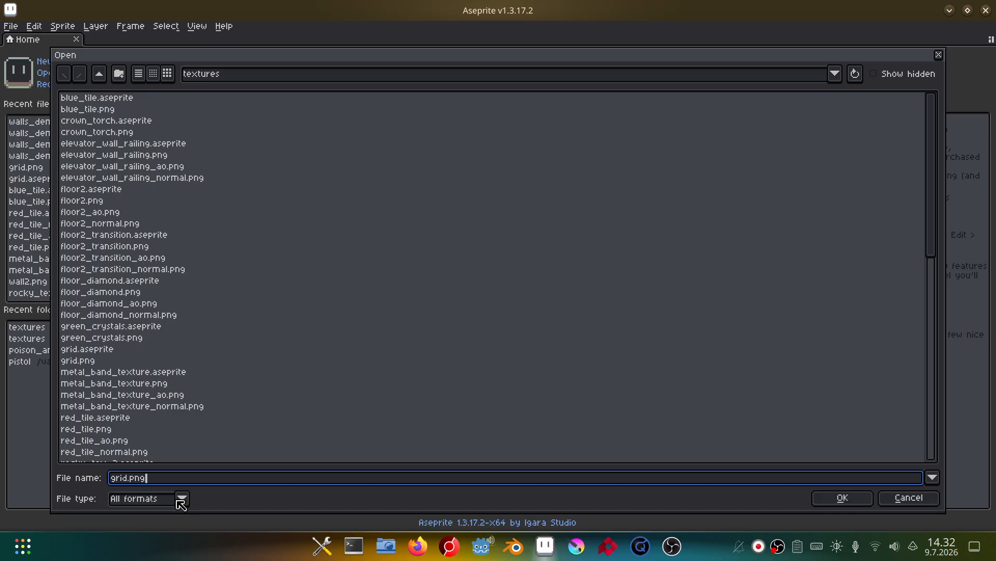
key("BackSpace")
key("BackSpace")
key("BackSpace")
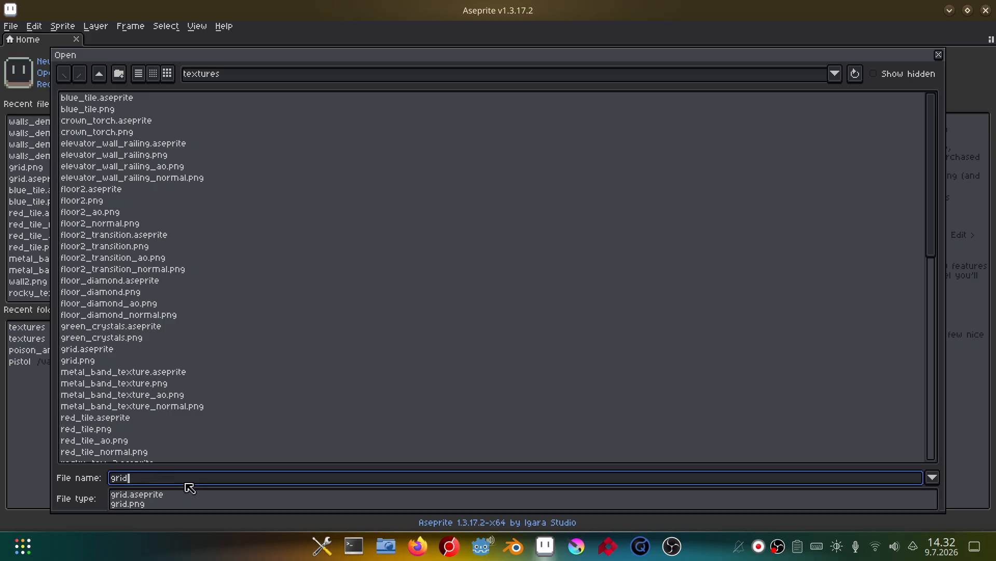
left_click(200, 494)
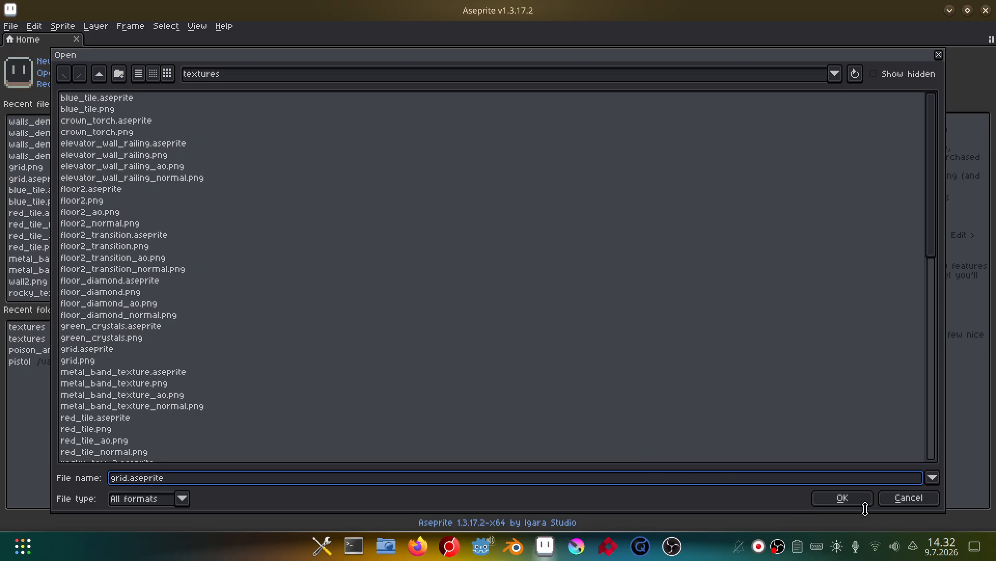
left_click(857, 501)
Erase the whole orange and blue grid drawing on Layer 1 with a large eraser
scroll(520, 226, "up", 9)
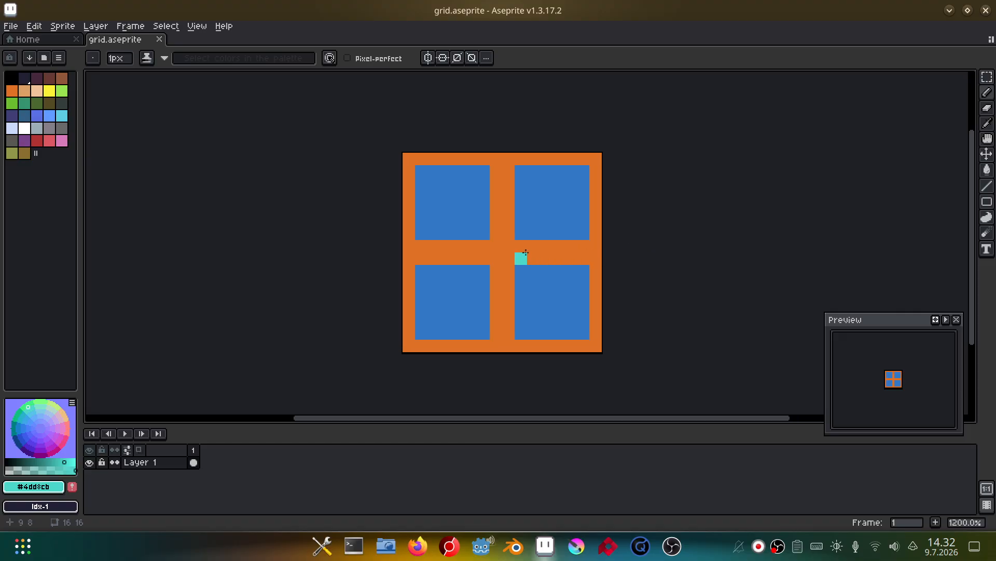
scroll(524, 252, "down", 2)
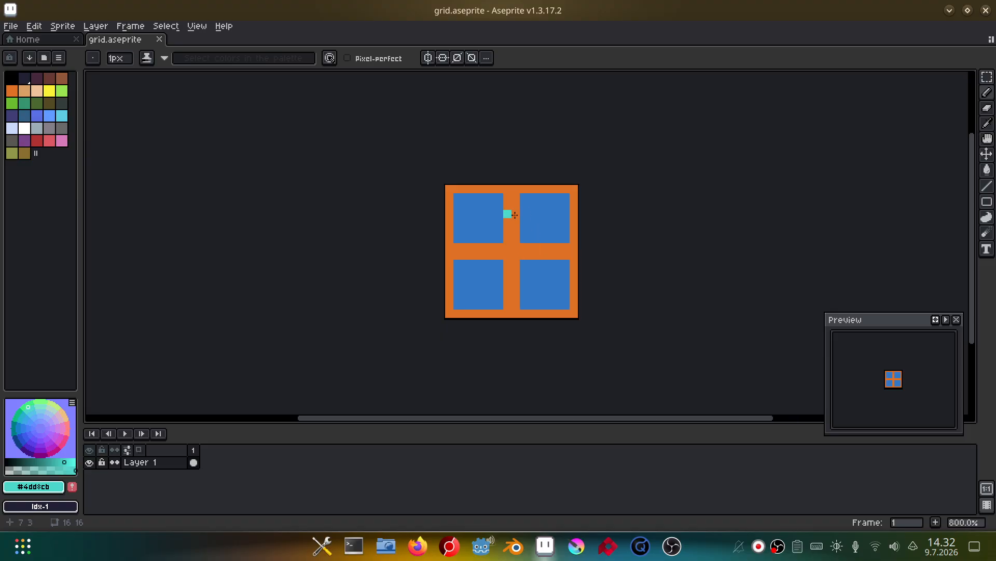
key("e")
mouse_move(466, 205)
left_mouse_down()
mouse_move(522, 172)
mouse_move(465, 197)
left_mouse_up()
scroll(130, 59, "up", 4)
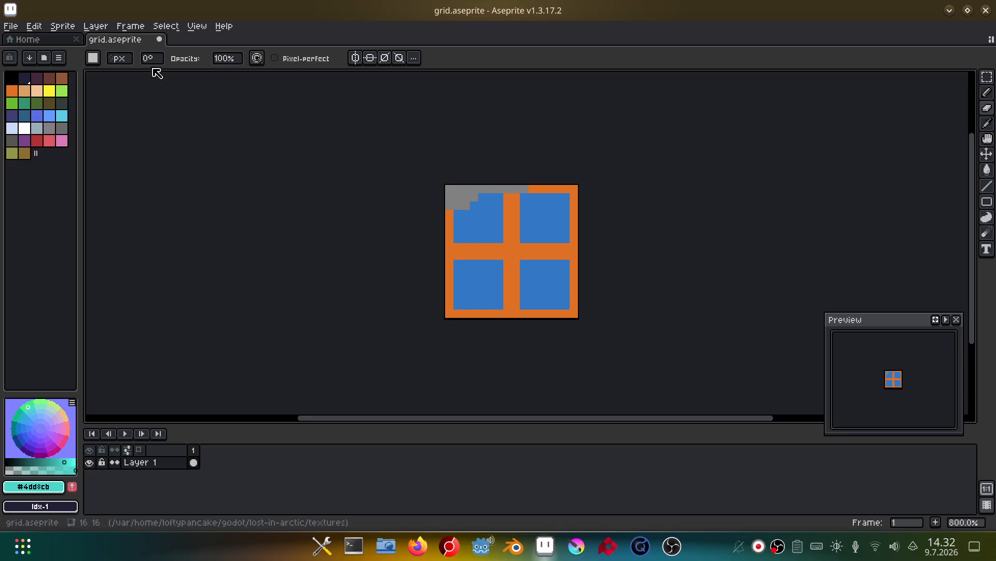
mouse_move(467, 202)
left_mouse_down()
mouse_move(565, 254)
mouse_move(540, 205)
left_mouse_up()
scroll(444, 184, "up", 2)
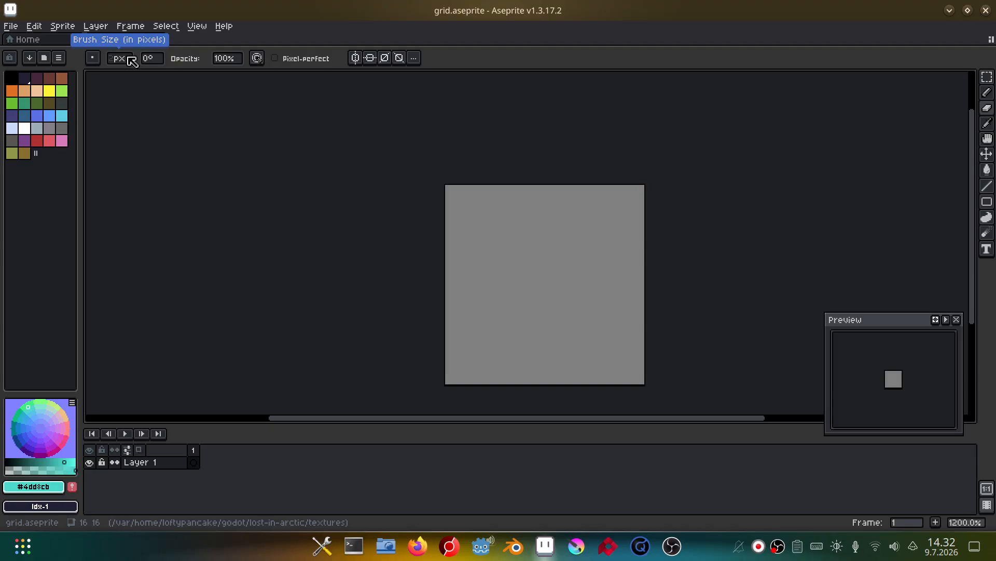
Draw orange pencil strokes from the canvas's top-left corner, about 9 px along the upper edge and 5 px down the left edge
scroll(132, 61, "down", 4)
left_click(12, 91)
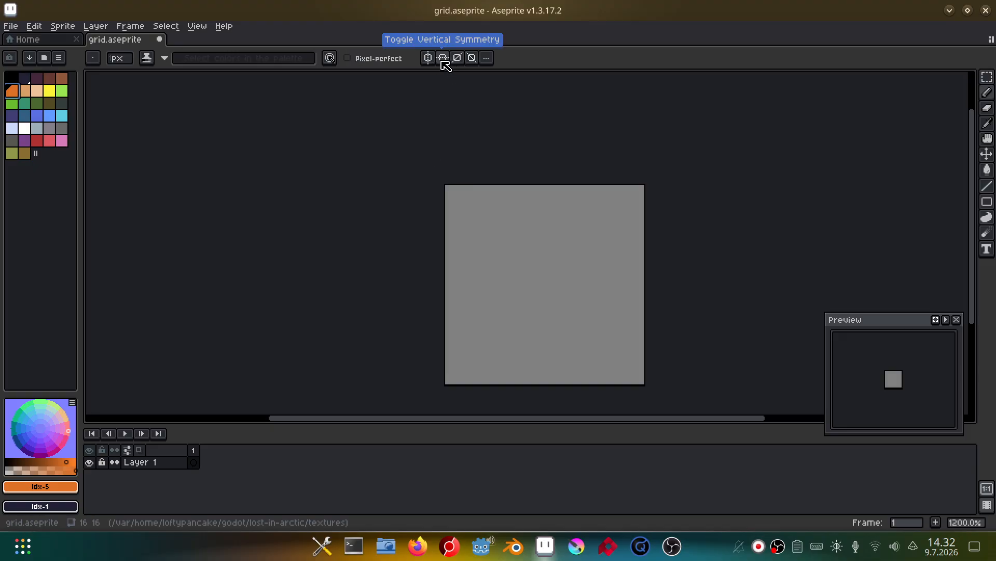
mouse_move(452, 191)
left_mouse_down()
mouse_move(451, 221)
mouse_move(462, 205)
left_mouse_up()
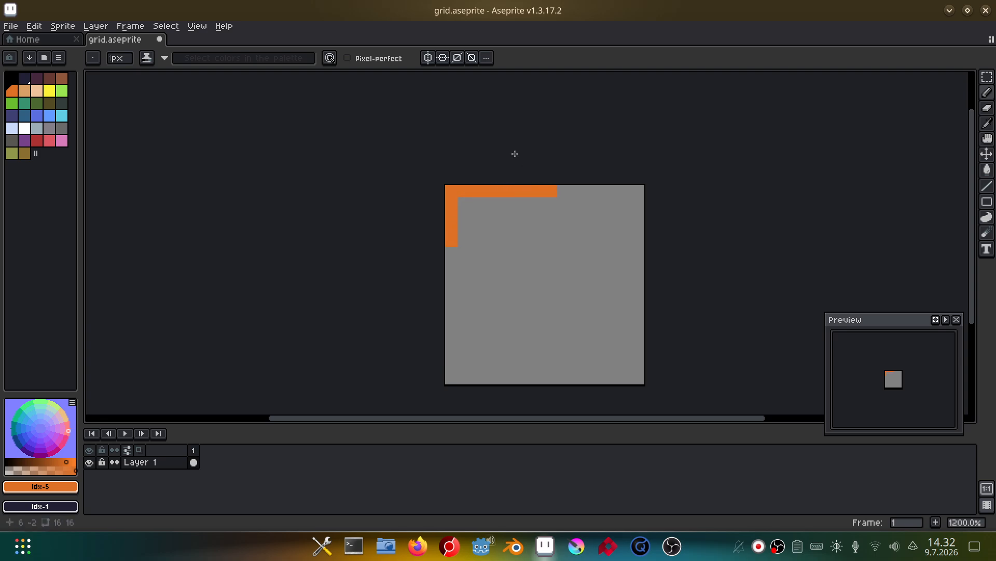
Show the canvas grid and set its cell size to 8 wide by 8 high
key("ctrl+apostrophe")
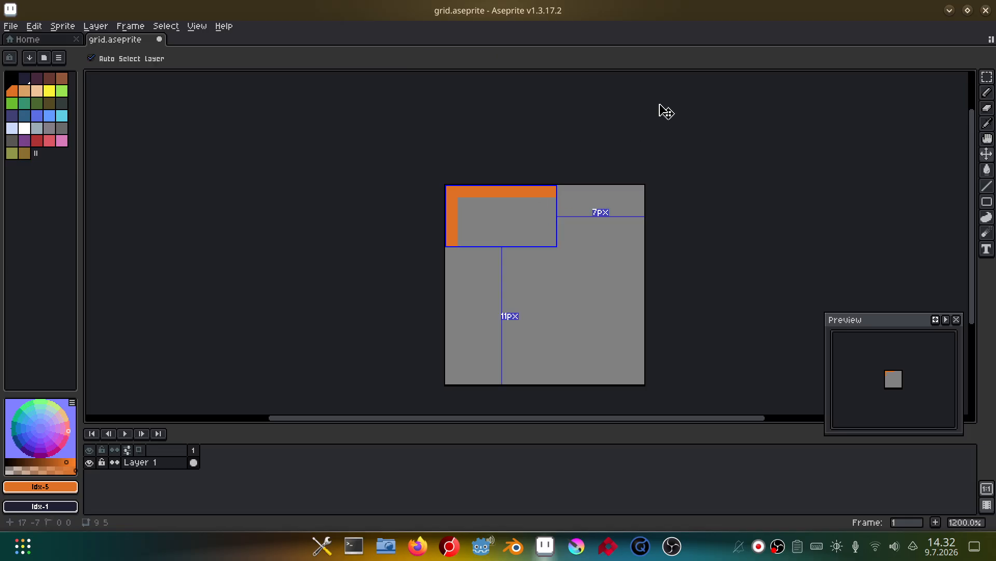
left_click(197, 26)
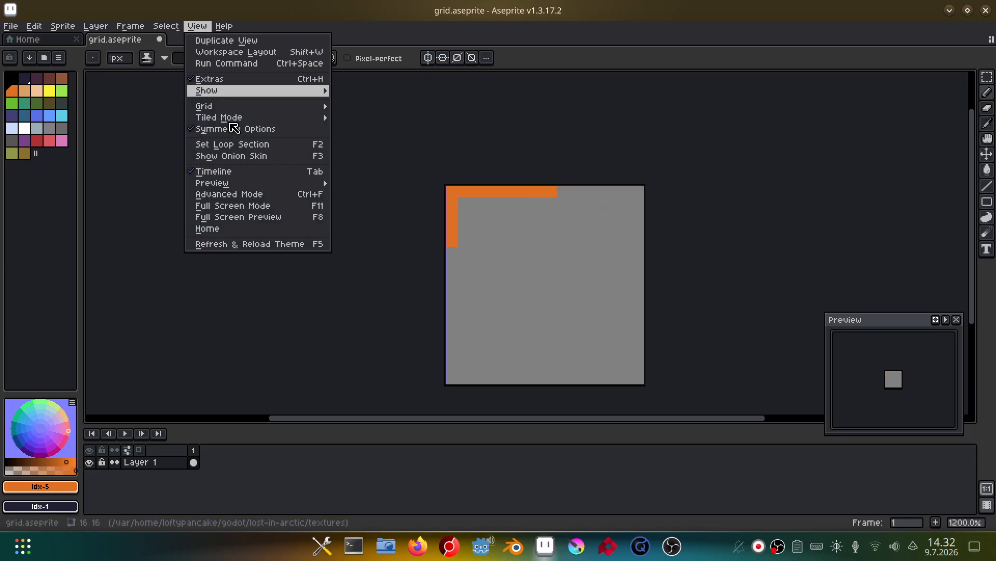
mouse_move(279, 108)
left_click(427, 108)
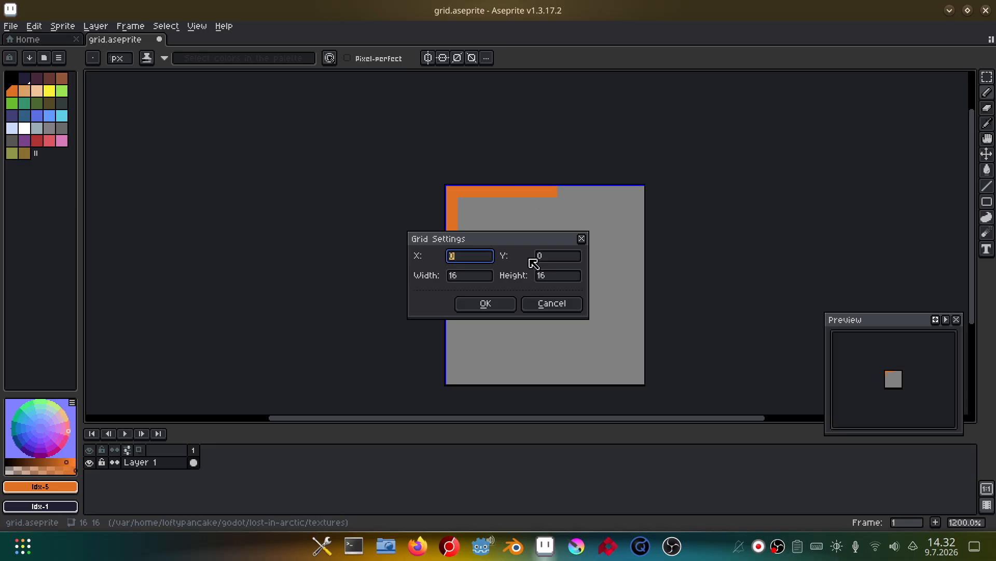
left_click(476, 276)
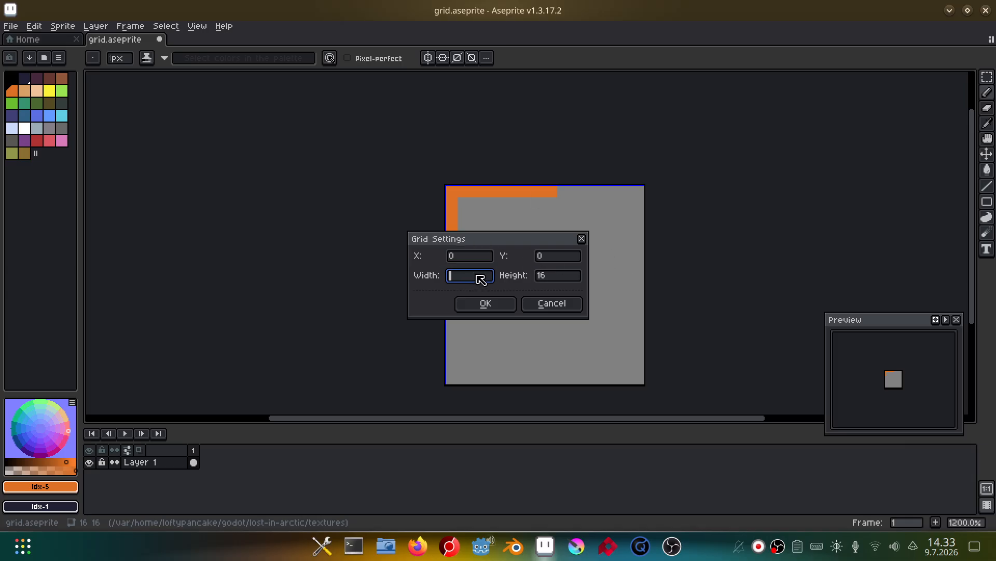
type("8")
left_click(562, 280)
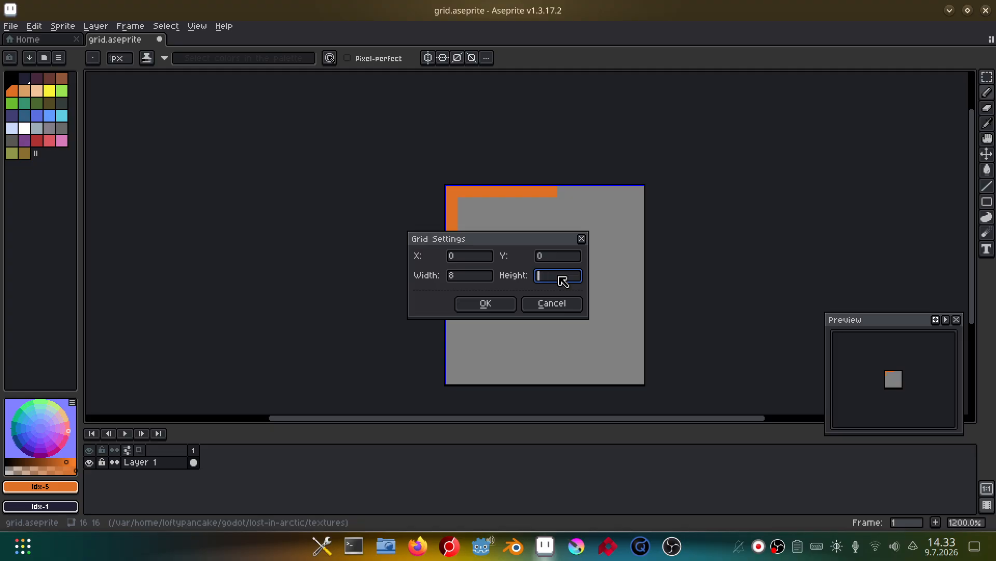
type("8")
key("Return")
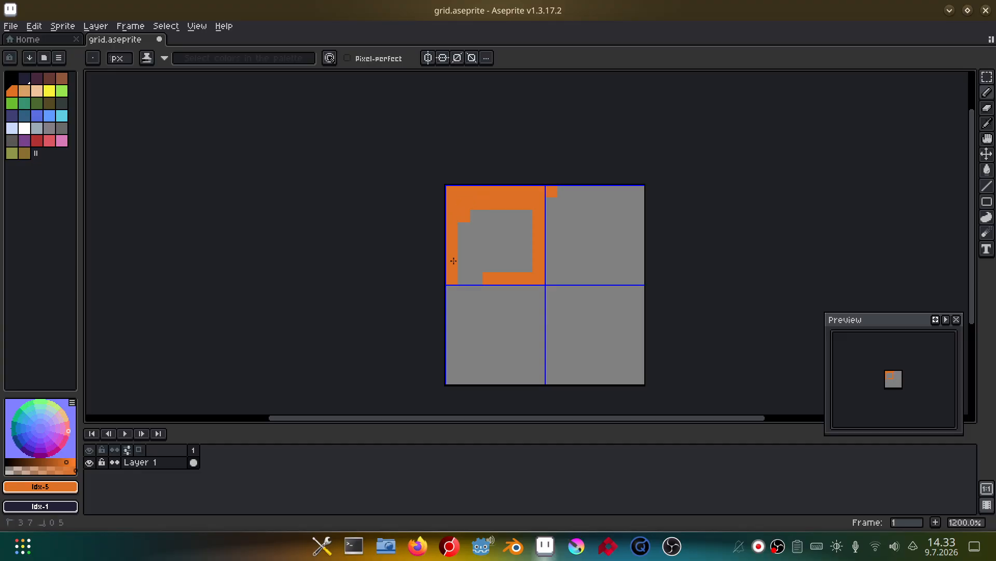
Fill the outlined top-left grid cell with orange and erase the stray orange pixel in the neighbouring cell
key("g")
left_click(509, 251)
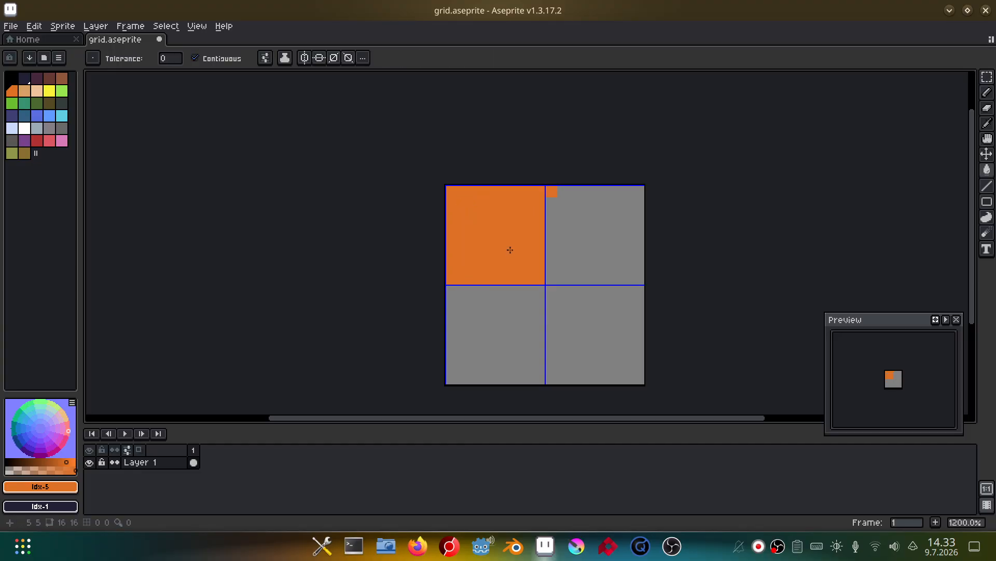
key("i")
key("b")
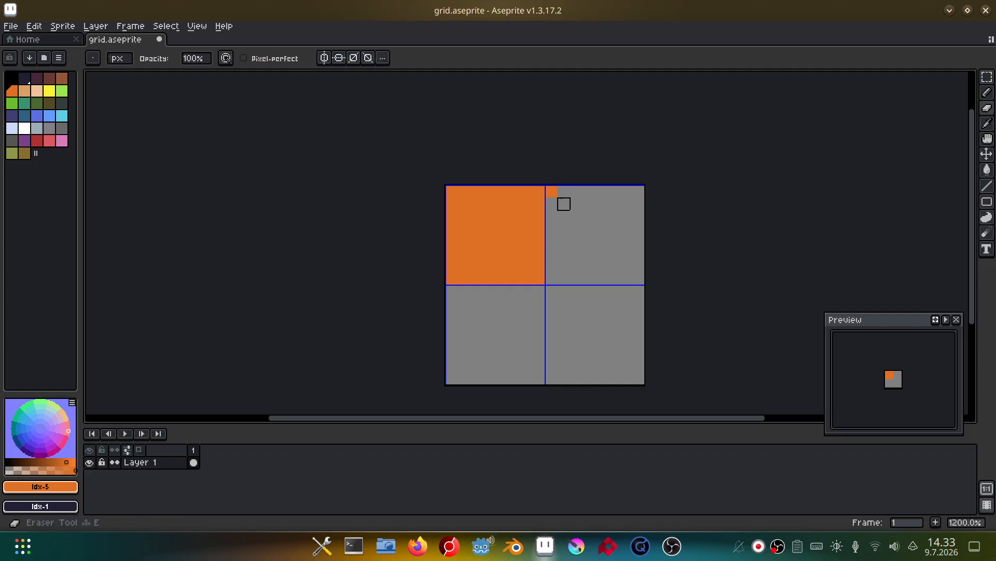
Paint the bottom-right grid cell solid light blue using palette colour Idx-18
left_click(49, 116)
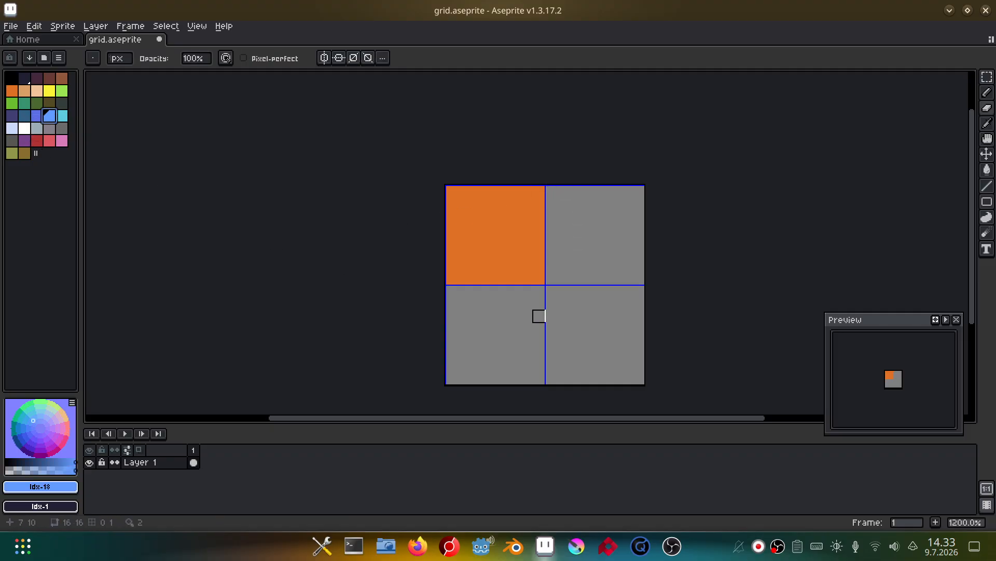
mouse_move(551, 290)
left_mouse_down()
mouse_move(551, 377)
mouse_move(620, 380)
mouse_move(639, 366)
mouse_move(640, 292)
mouse_move(579, 291)
mouse_move(563, 325)
mouse_move(634, 368)
mouse_move(639, 310)
mouse_move(575, 304)
mouse_move(617, 356)
mouse_move(586, 315)
left_mouse_up()
left_click_drag(588, 357, 605, 313)
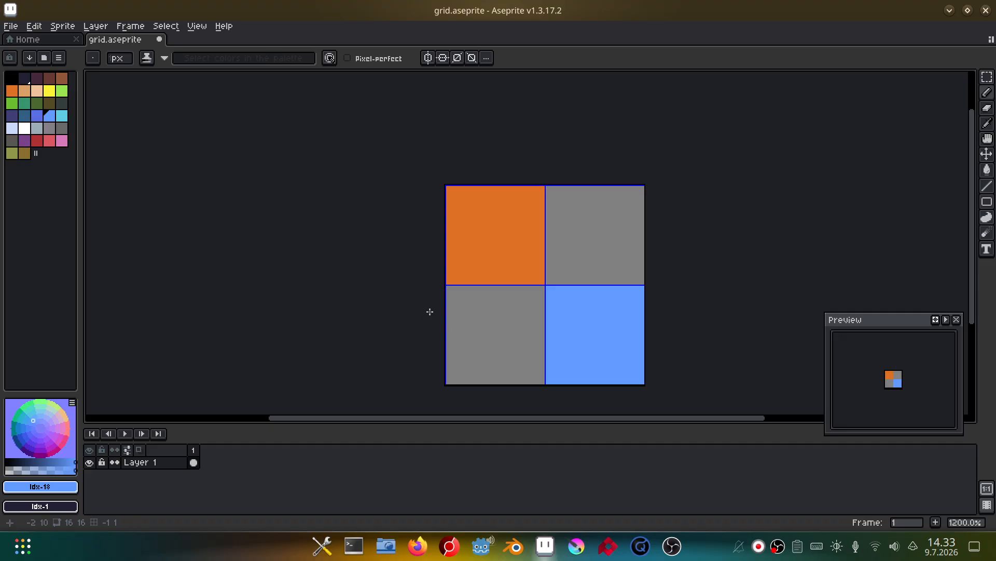
Outline and fill the bottom-left grid cell with dark red, palette colour Idx-27
left_click(37, 141)
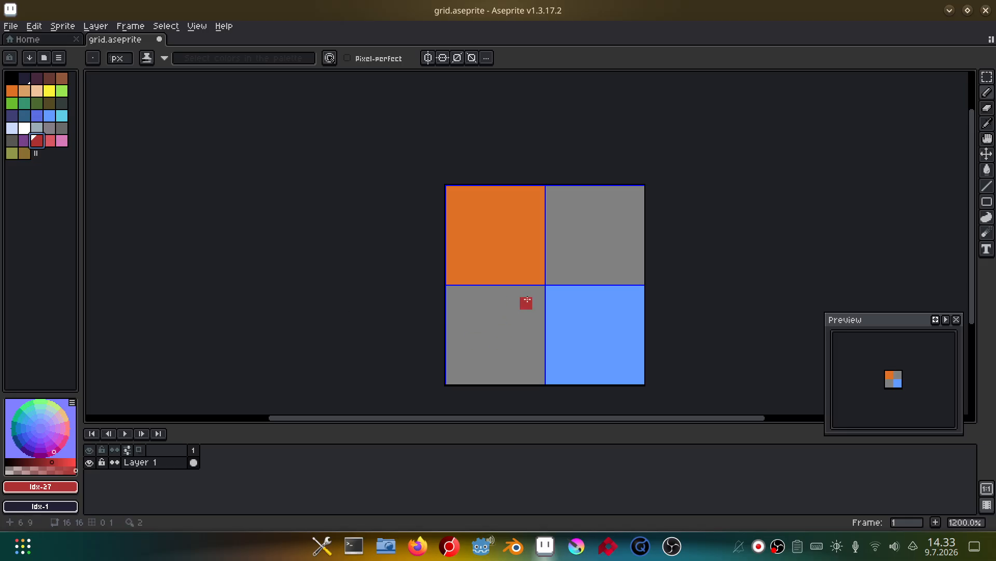
mouse_move(538, 289)
left_mouse_down()
mouse_move(460, 287)
mouse_move(451, 335)
mouse_move(490, 378)
mouse_move(539, 377)
mouse_move(535, 302)
left_mouse_up()
key("g")
left_click(490, 338)
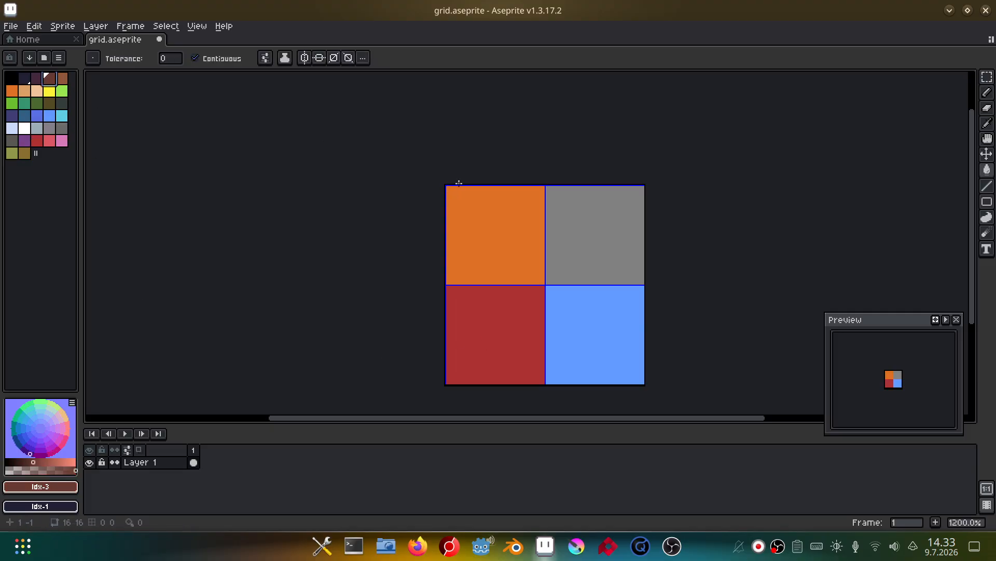
Fill the top-right grid cell with green, palette colour Idx-10
left_click(50, 93)
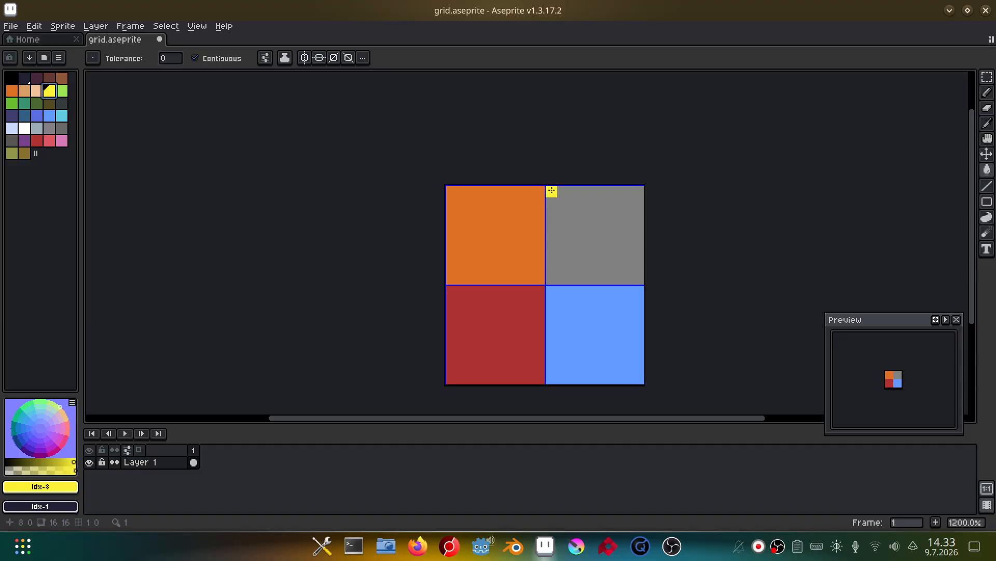
left_click(11, 103)
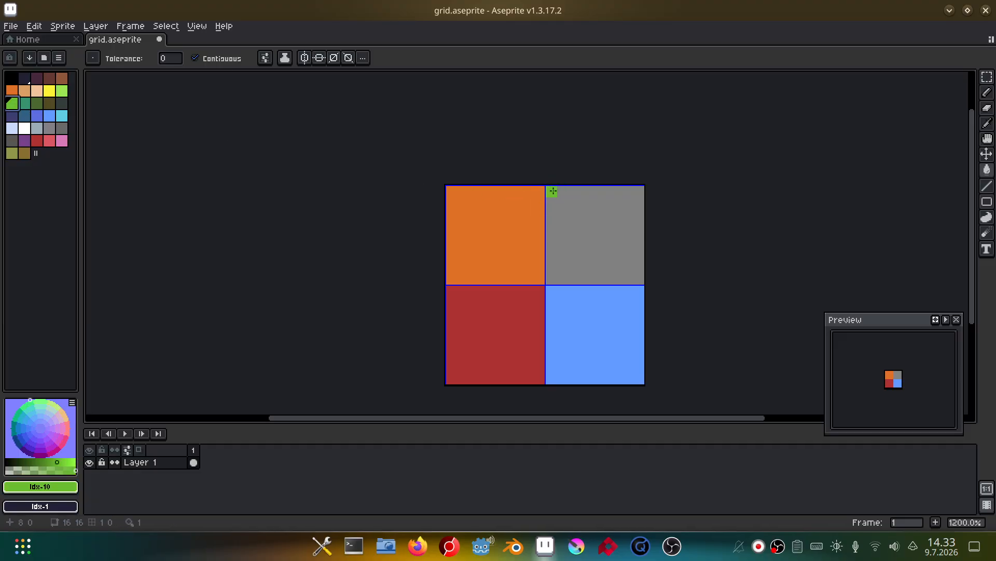
left_click(550, 191)
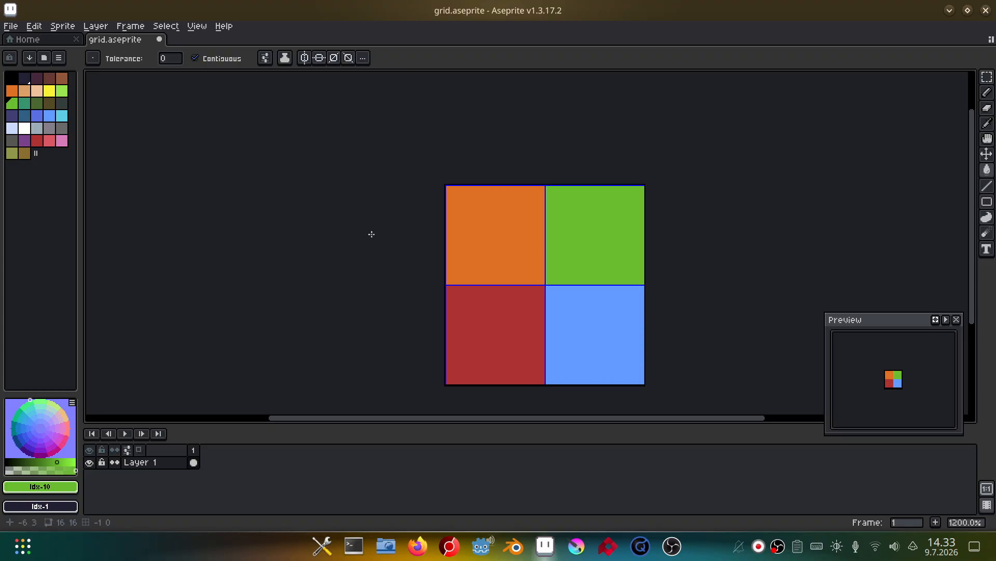
Save the sprite and export it as grid.png, overwriting the existing file
key("ctrl+s")
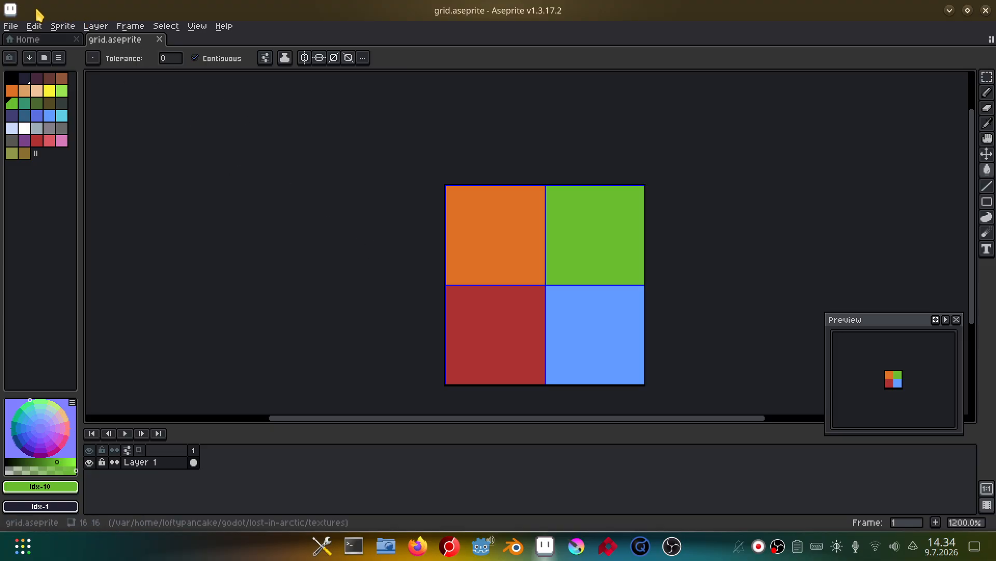
key("ctrl+alt+shift+s")
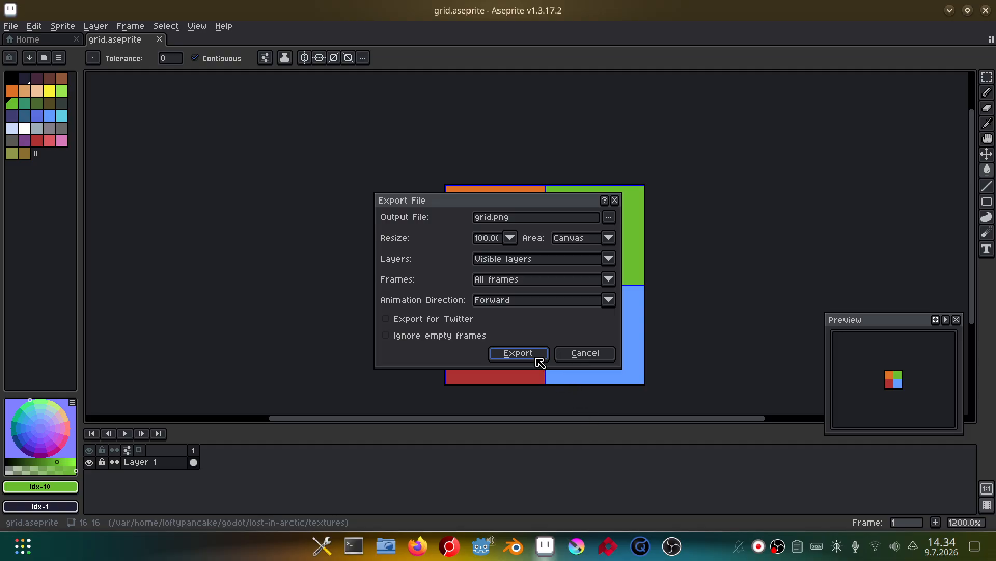
left_click(538, 359)
left_click(463, 303)
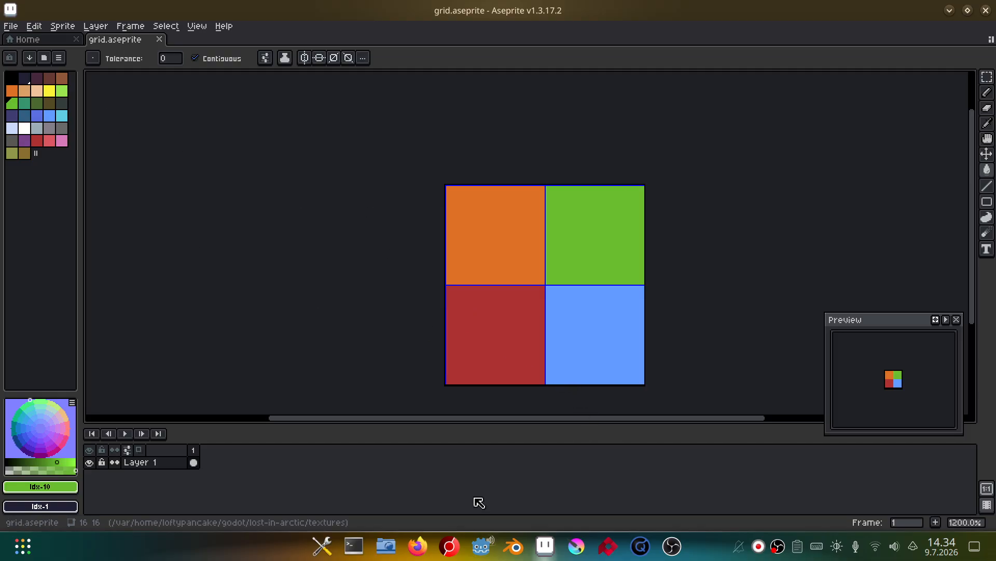
Switch to Godot and delete grid_material.tres from the materials folder
left_click(482, 545)
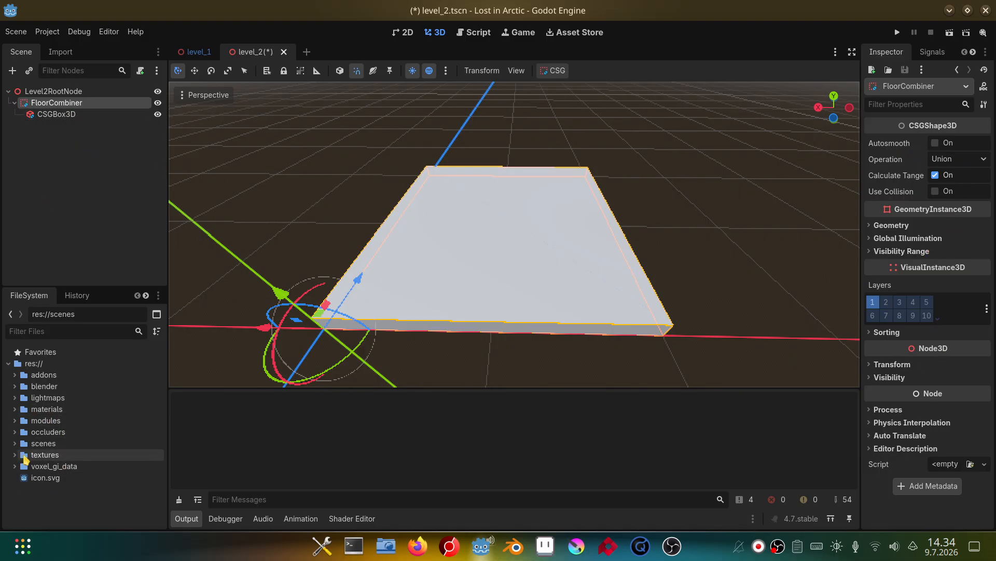
double_click(22, 409)
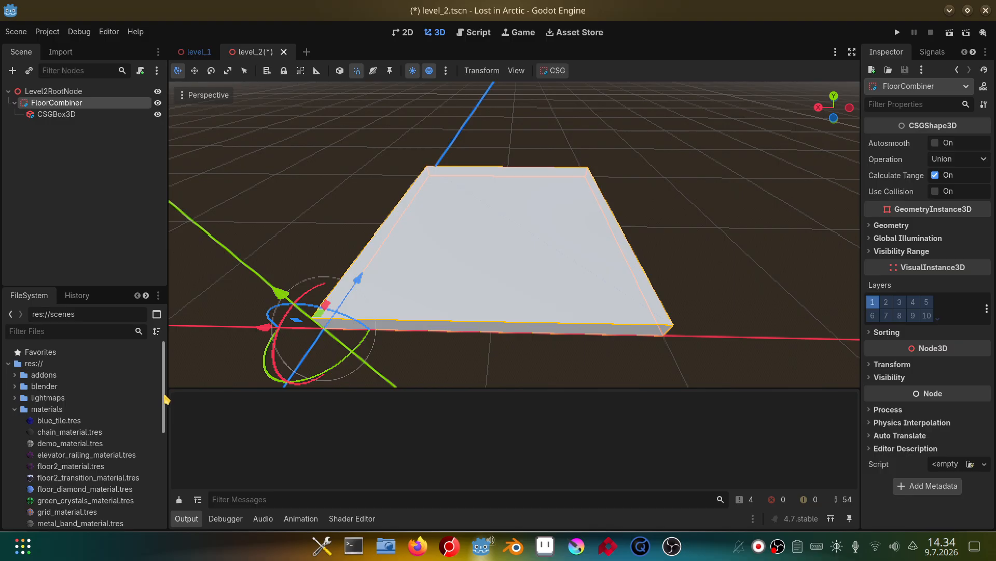
left_click_drag(164, 401, 168, 440)
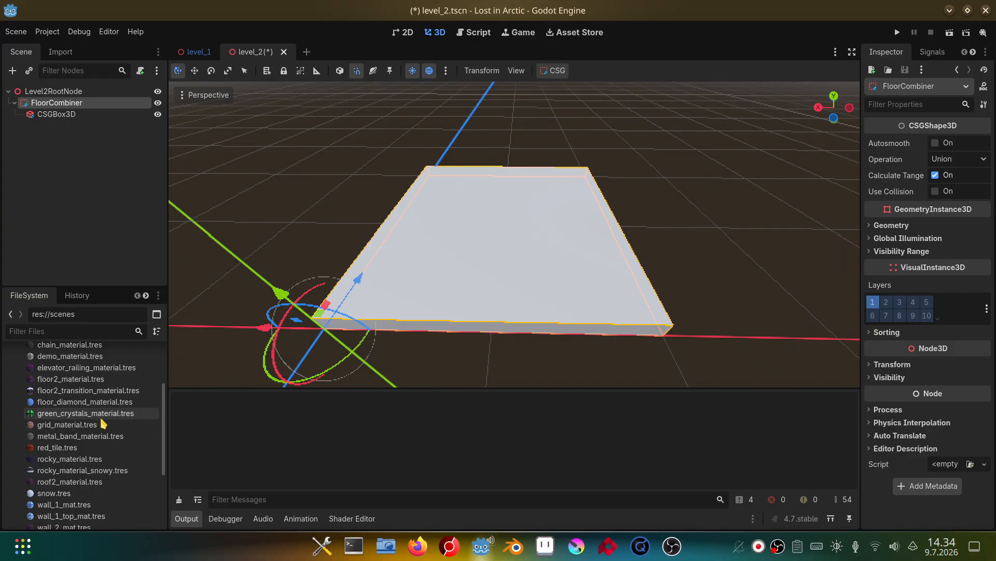
left_click(93, 425)
right_click(96, 427)
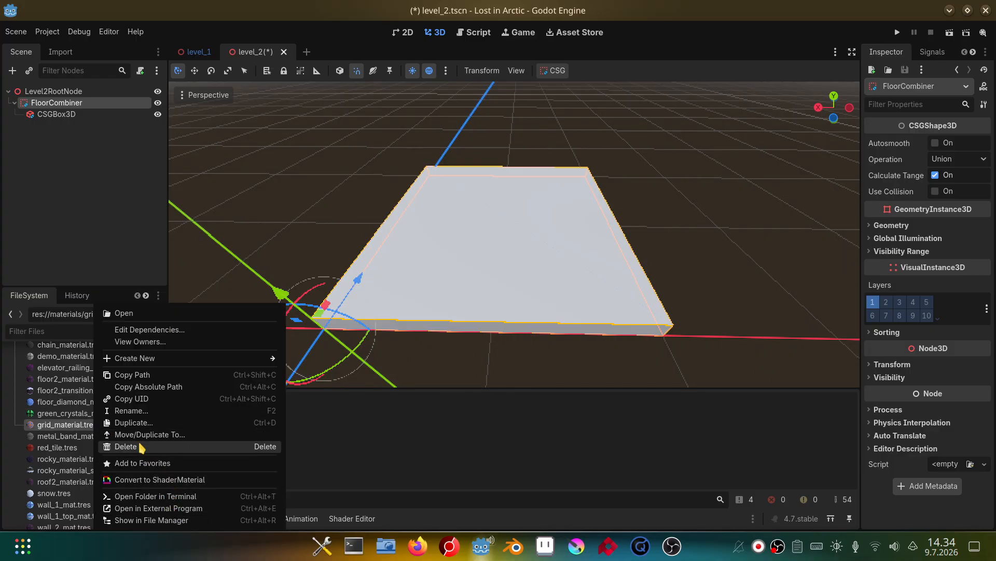
left_click(130, 447)
left_click(418, 332)
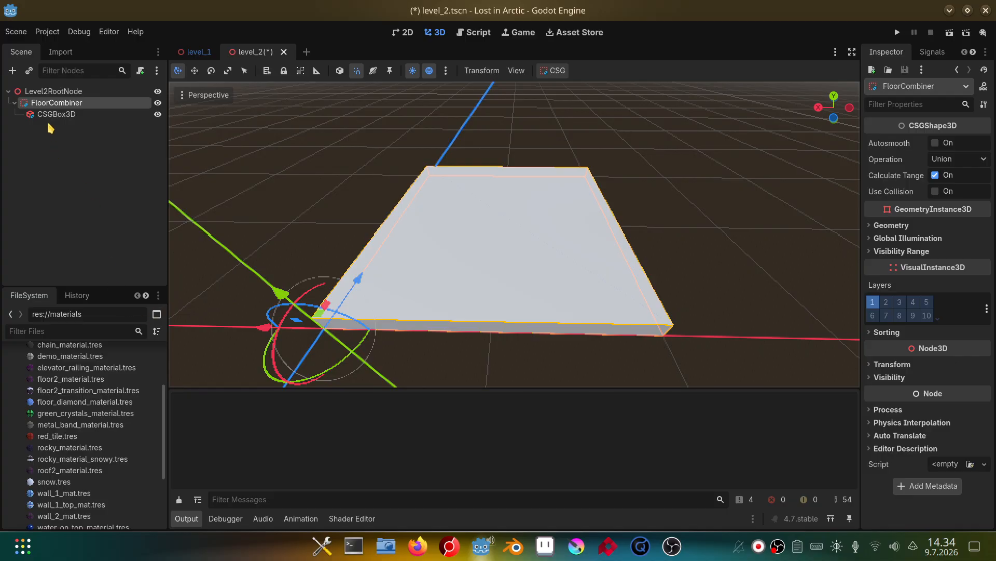
Give the CSGBox3D floor a new StandardMaterial3D and expand the material's properties
left_click(66, 114)
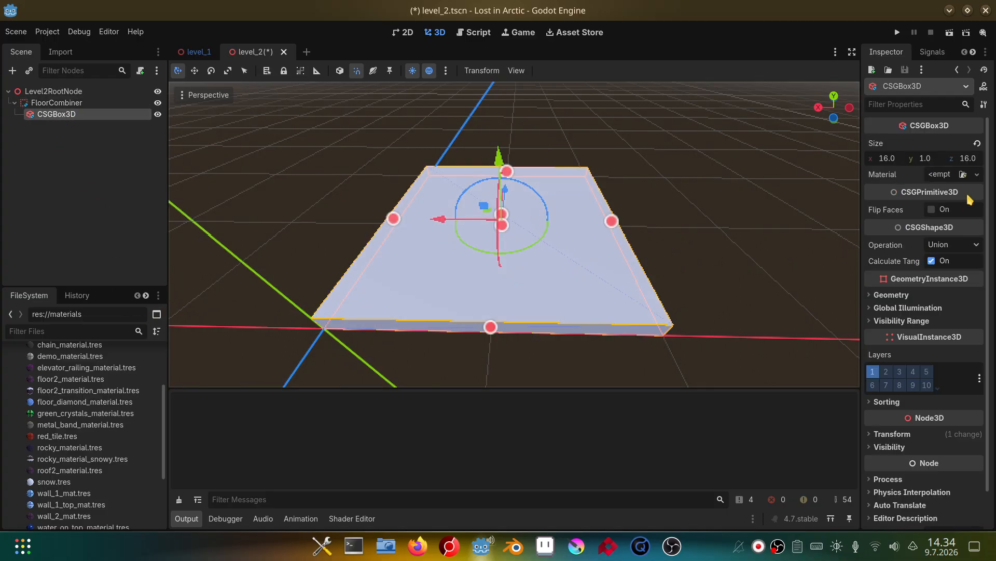
left_click(977, 177)
left_click(942, 199)
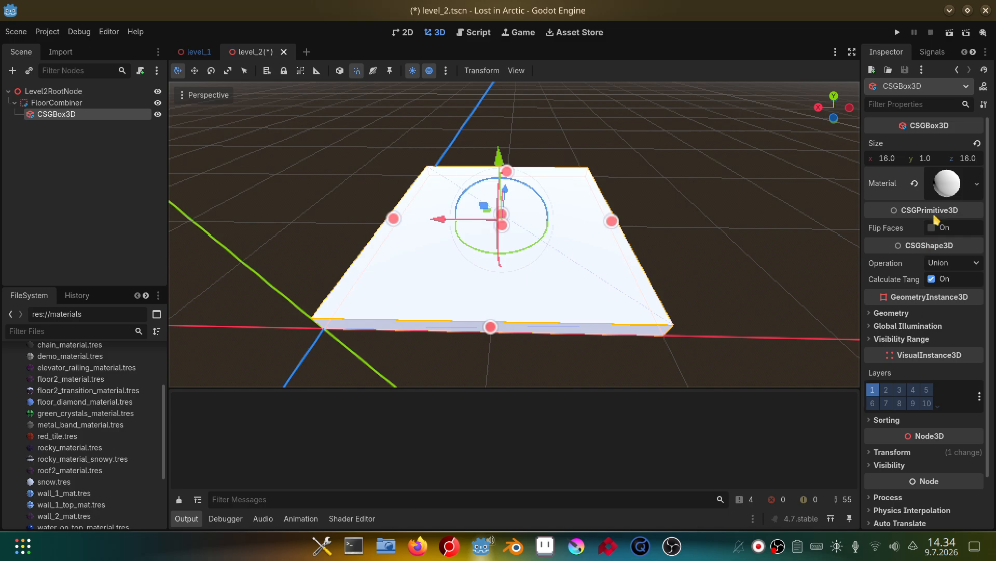
left_click(948, 190)
Save the box's material as grid_material.tres in the project's materials folder
left_click(978, 183)
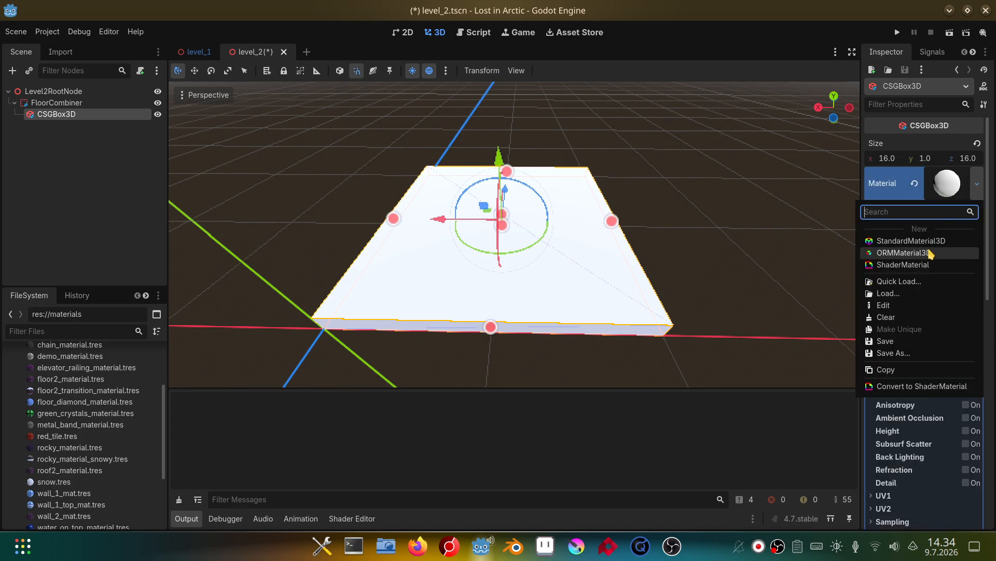
left_click(917, 353)
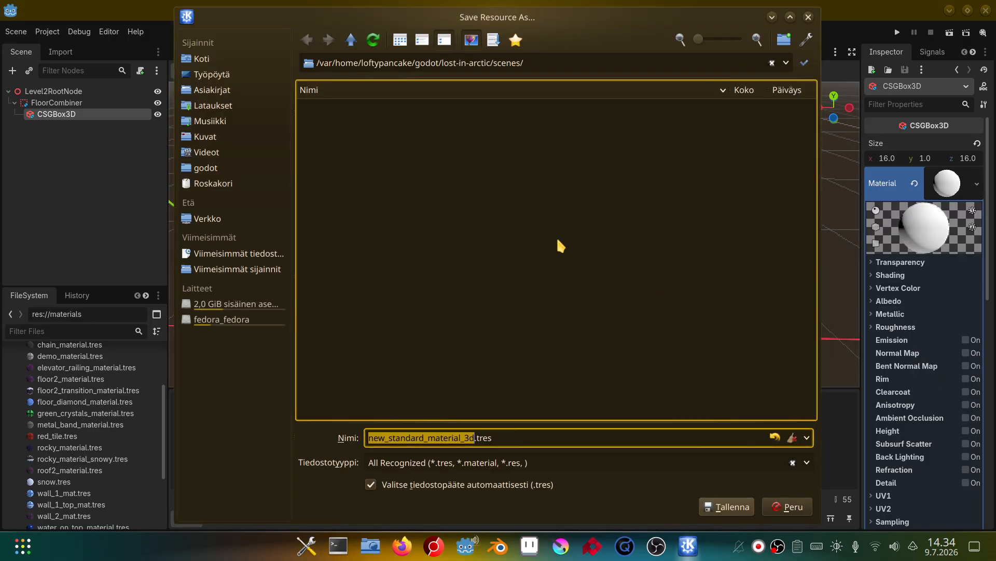
left_click(349, 41)
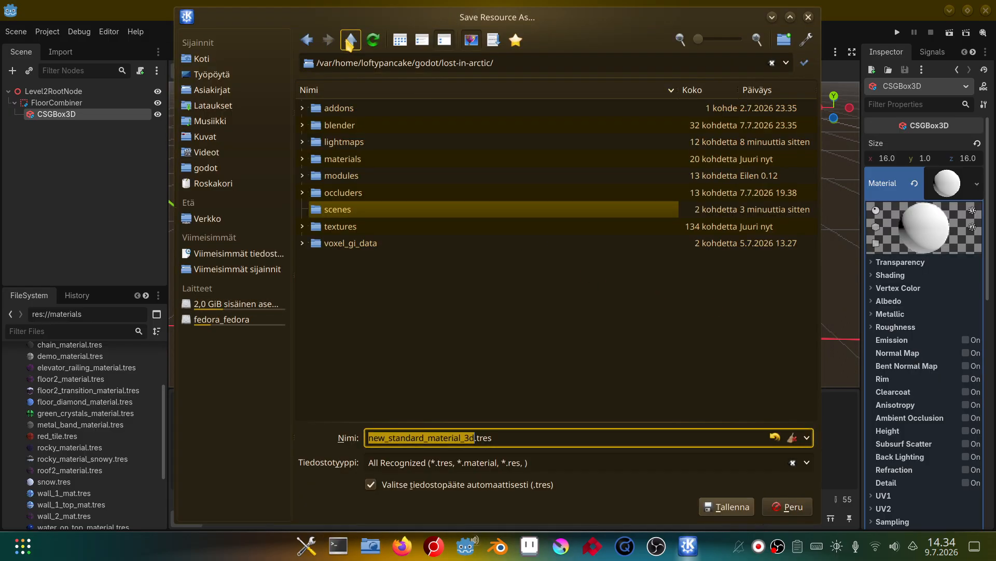
double_click(342, 159)
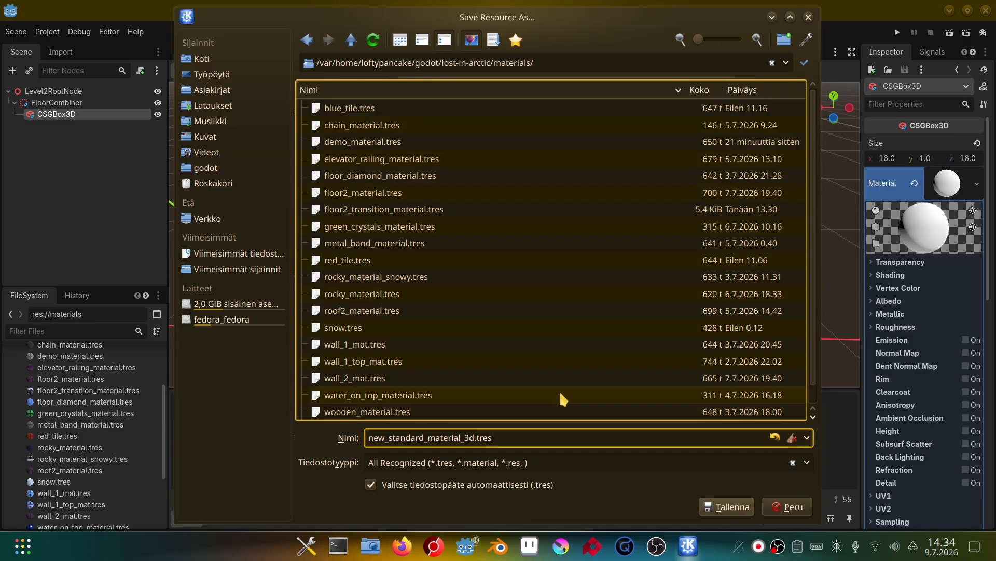
key("shift+Home")
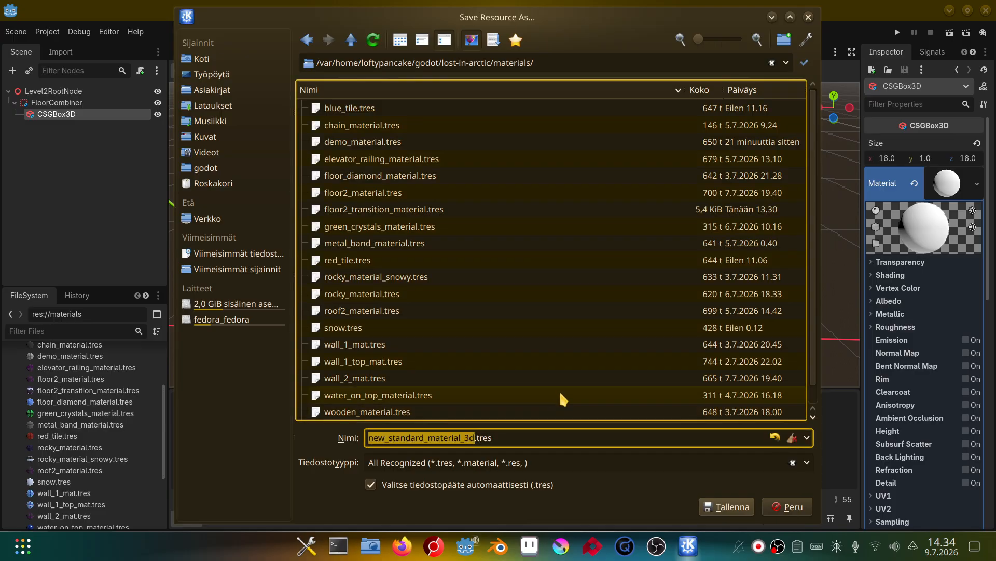
type("grid_mate")
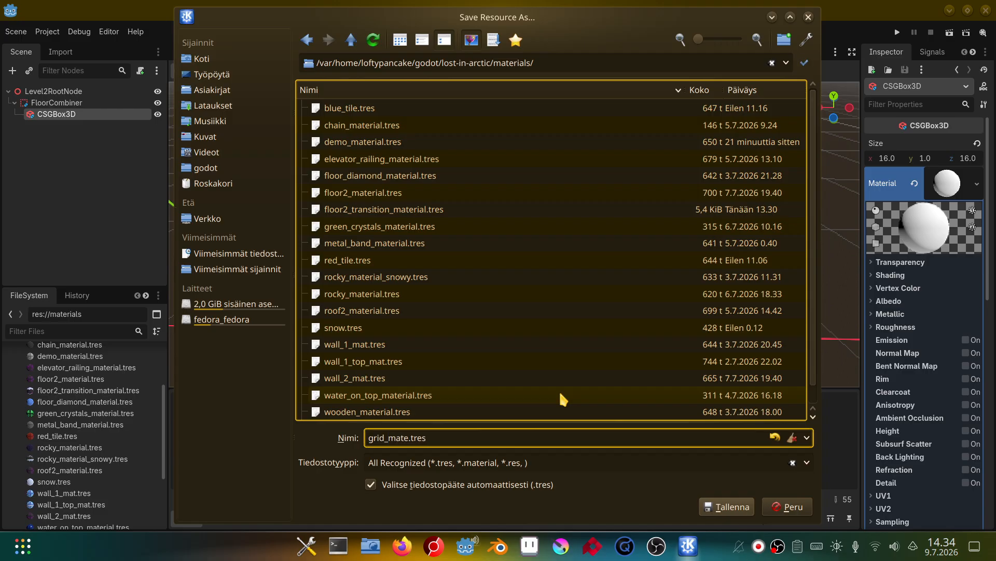
type("rial")
key("Return")
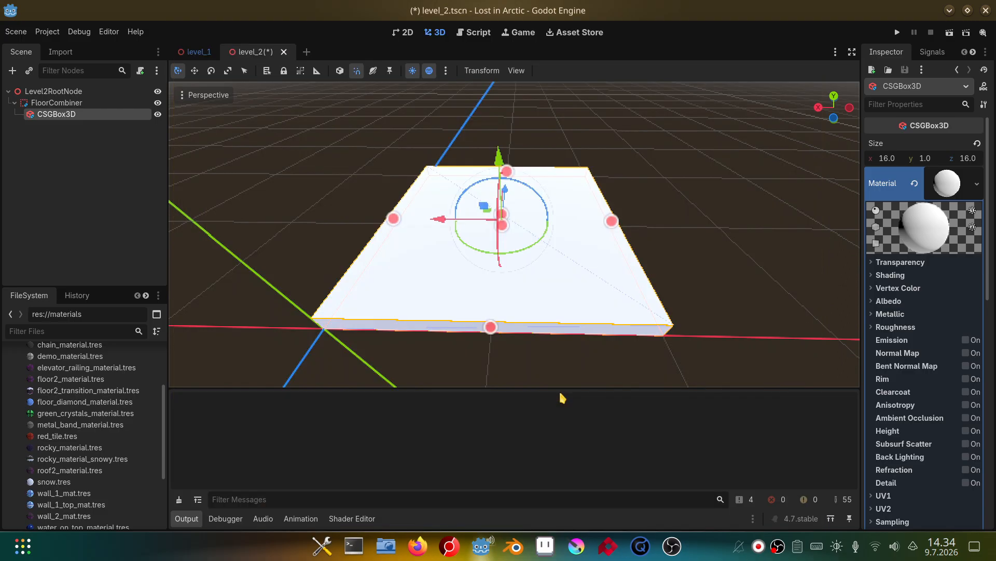
scroll(989, 291, "down", 2)
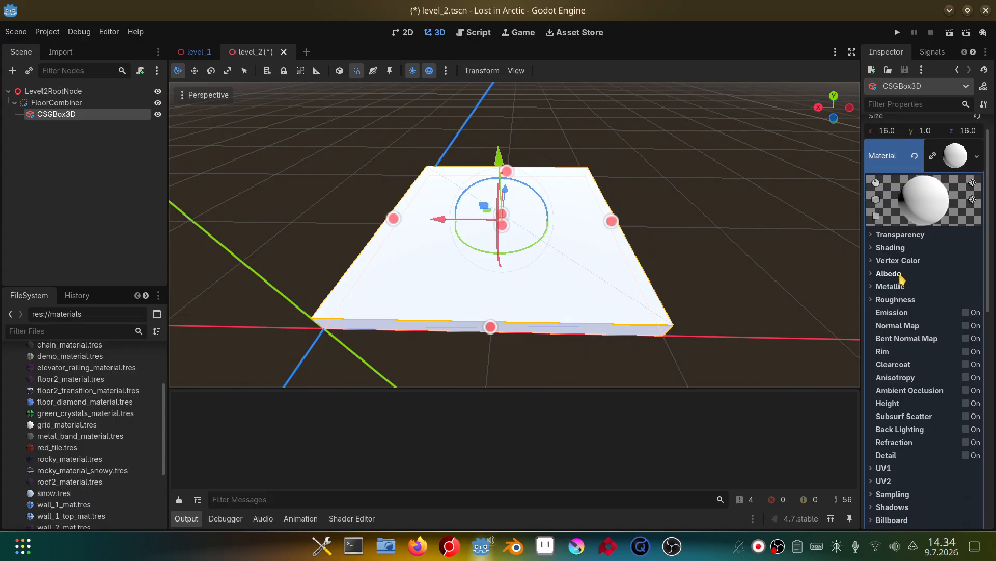
Assign grid.png as the albedo texture of the floor's material and collapse the Albedo properties
left_click(888, 273)
left_click(961, 303)
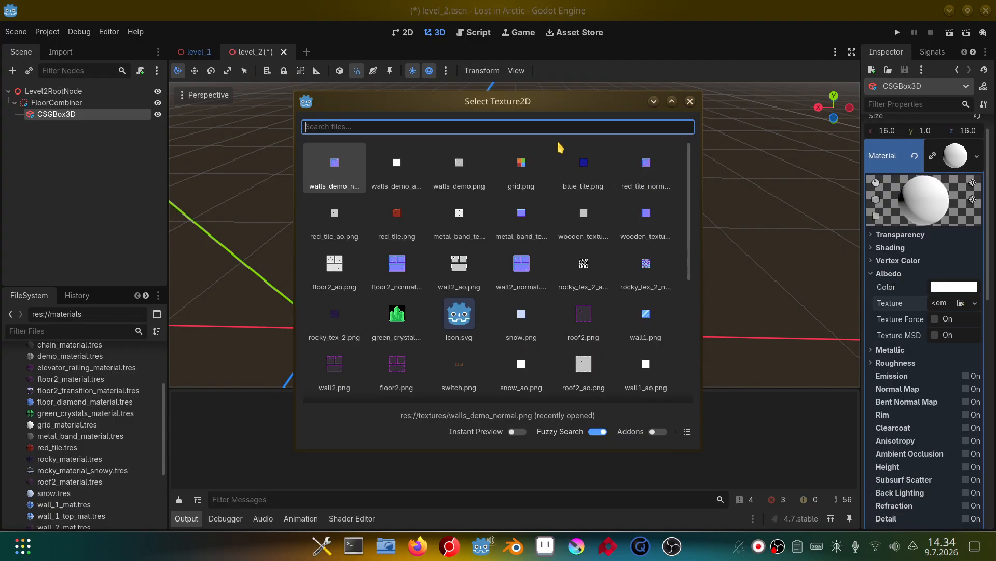
type("grid")
double_click(329, 167)
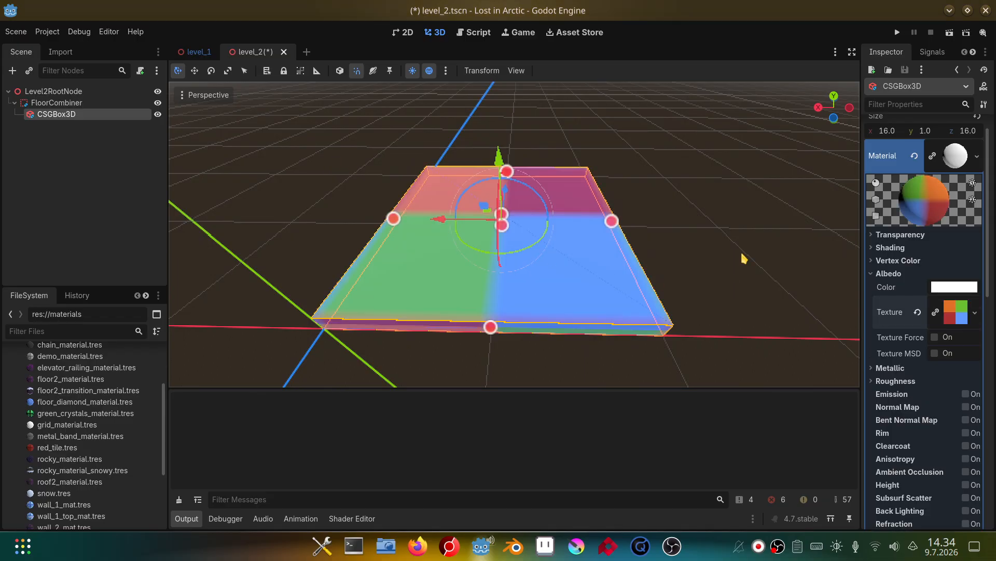
left_click_drag(987, 275, 988, 303)
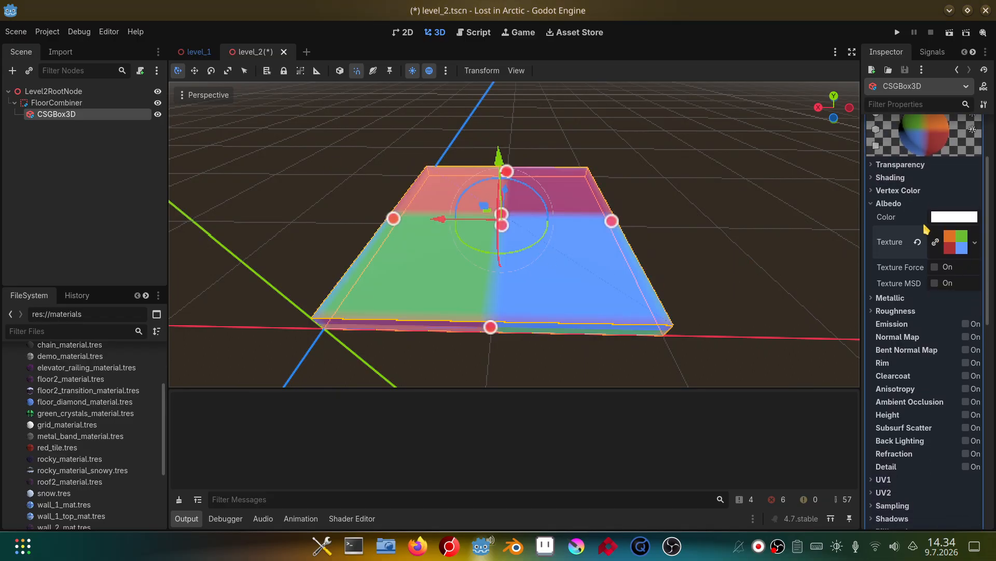
left_click(900, 208)
Turn on triplanar mapping in the floor material's UV1 properties
scroll(986, 239, "down", 5)
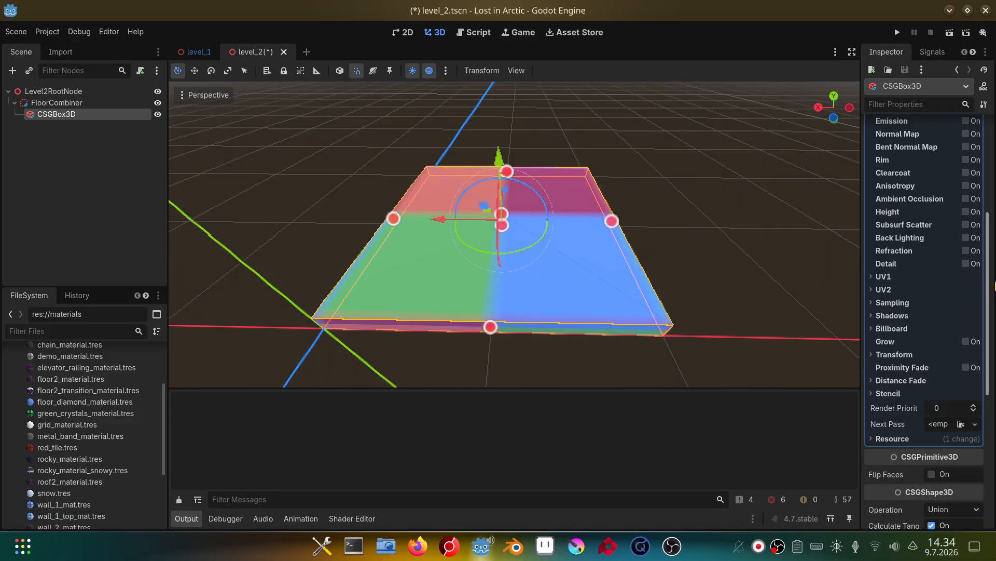
left_click(883, 277)
left_click(934, 352)
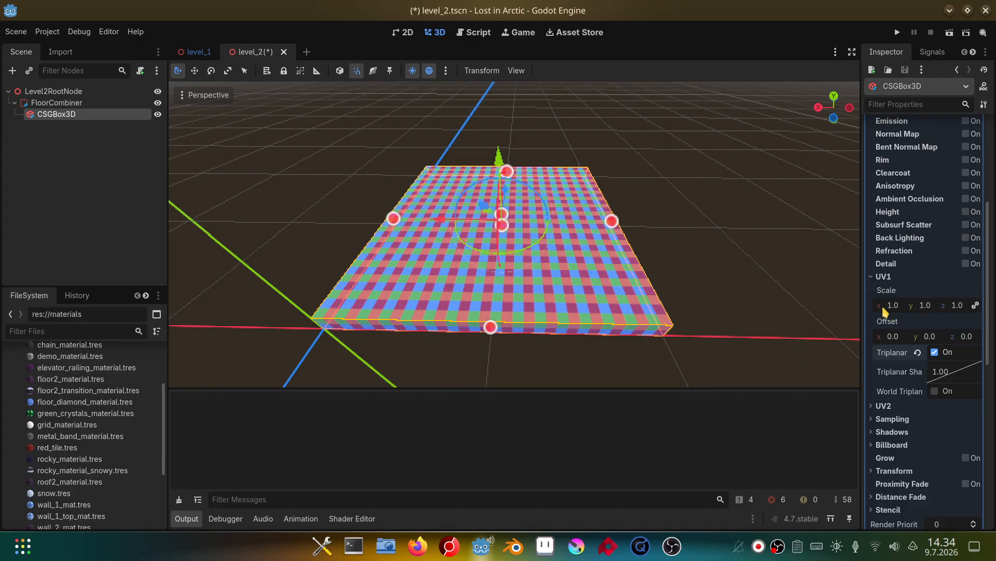
left_click(883, 277)
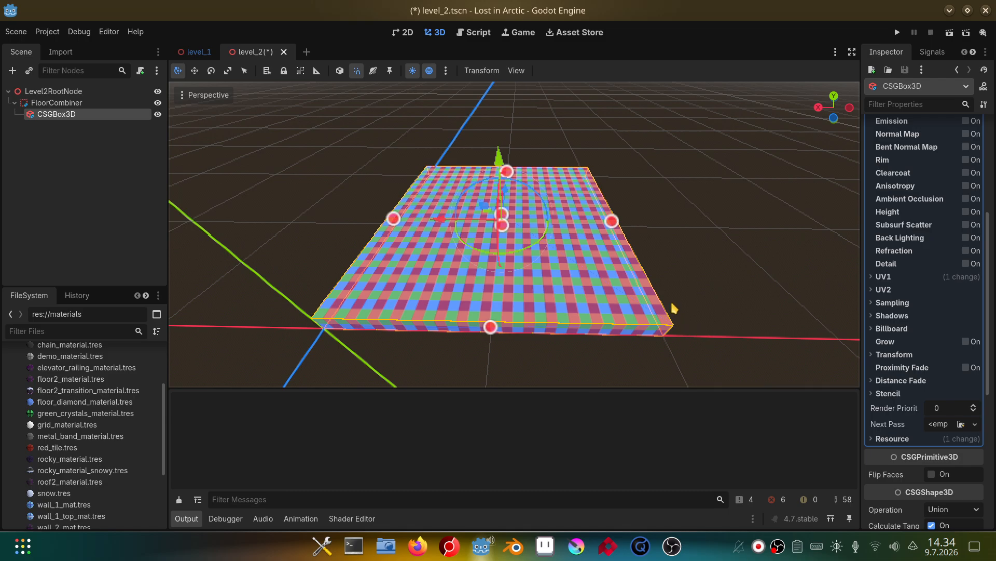
Set the floor material's linked UV1 scale to 0.5
left_click(877, 278)
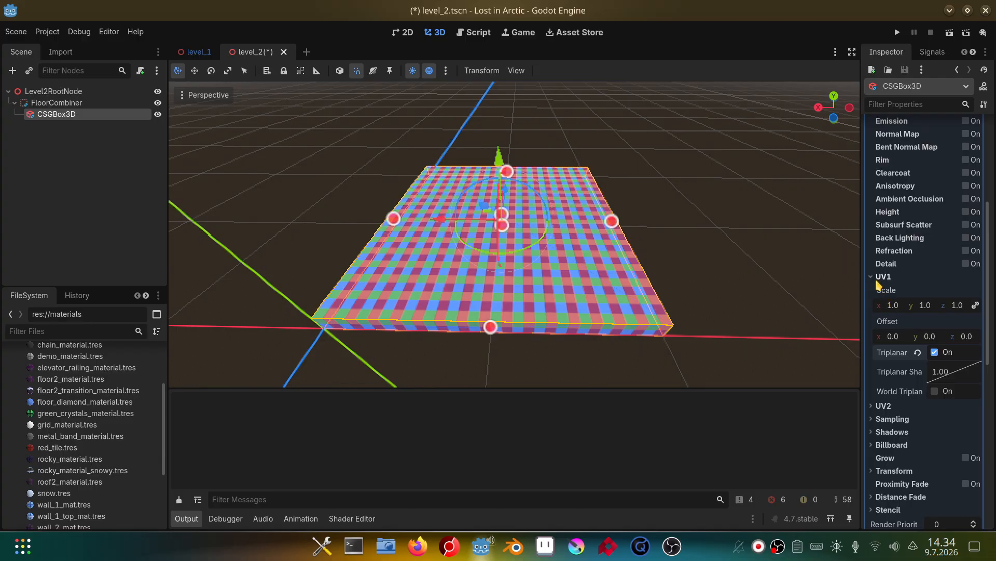
left_click(894, 308)
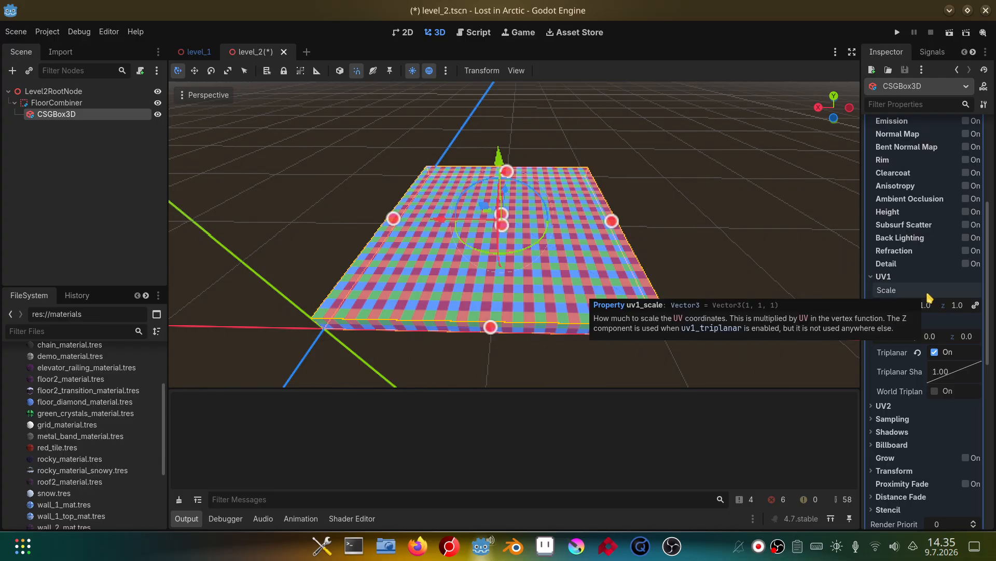
type("0.5")
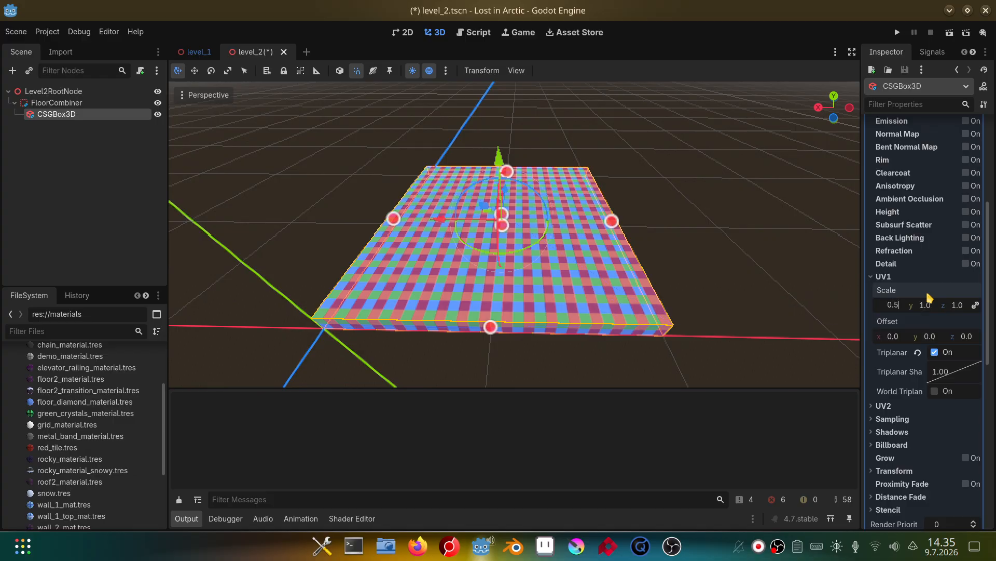
key("Return")
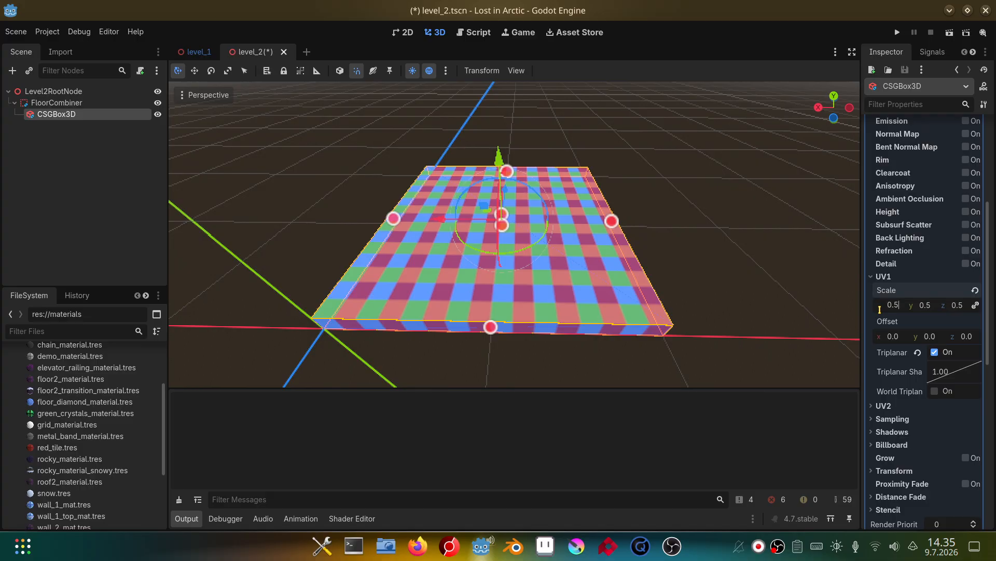
Look at a corner of the floor up close and set the UV1 scale to 0.2
key("w")
right_click_drag(657, 314, 573, 314)
key("s")
key("a")
left_click(904, 308)
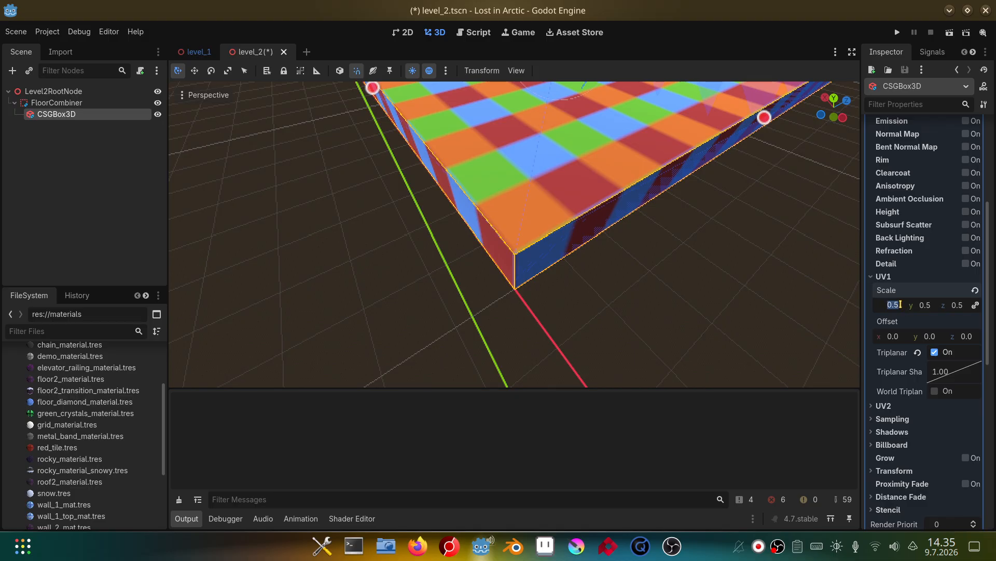
key("Return")
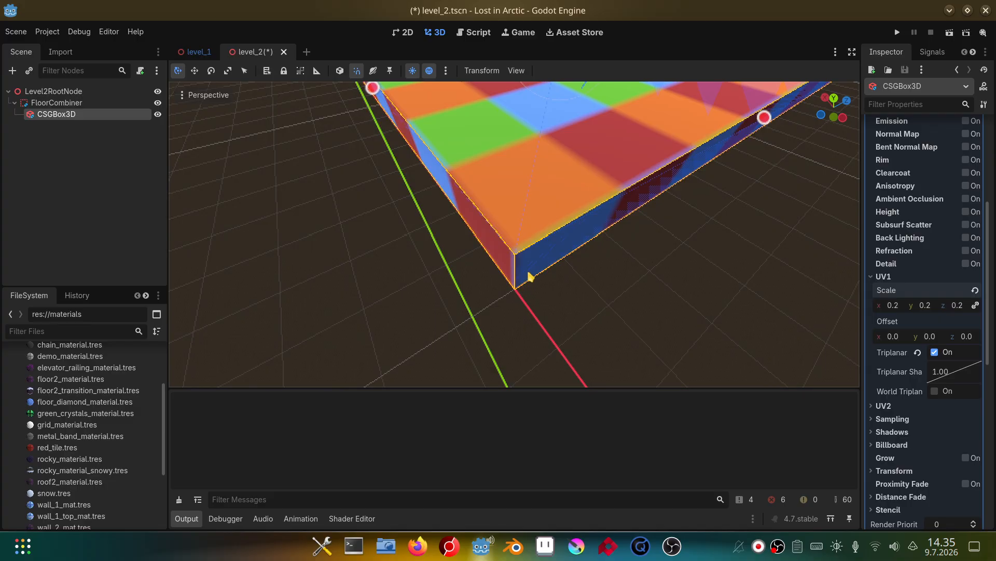
Set the material's UV1 scale to 2 on all axes
left_click(907, 307)
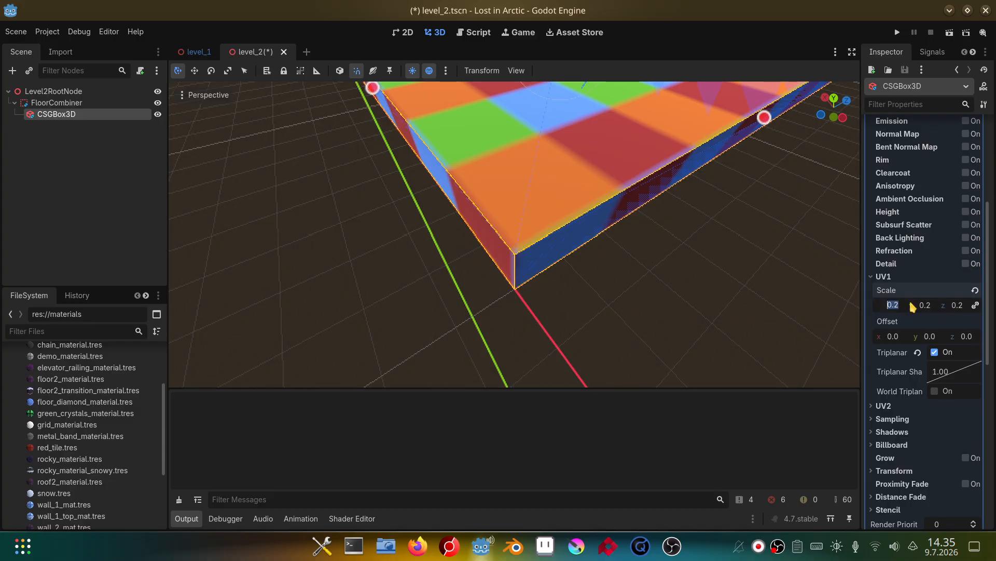
type("2")
key("Return")
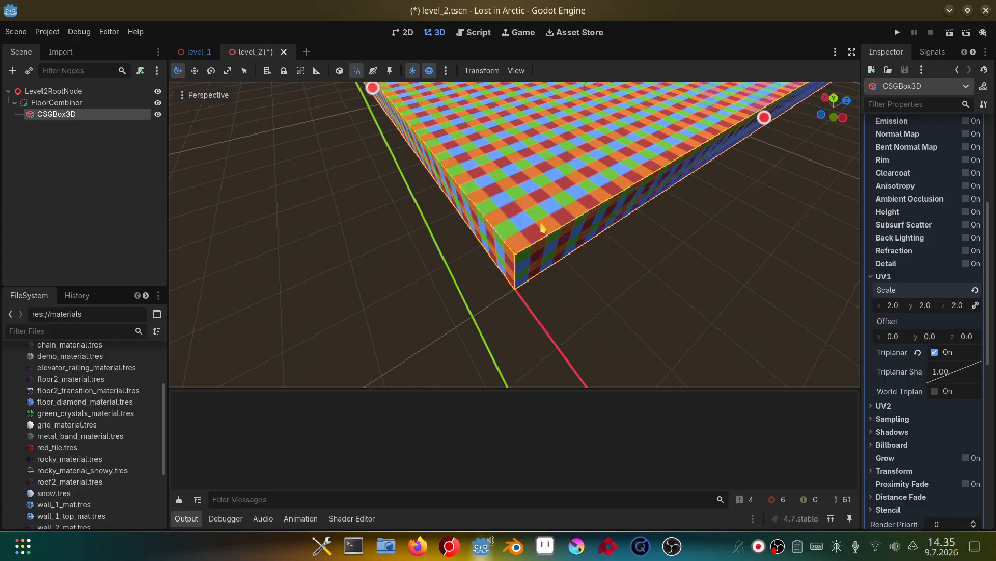
Check the floor's edge, set the UV1 scale to 1 on all axes and collapse the UV1 properties
middle_click_drag(581, 257, 664, 249)
middle_click_drag(560, 288, 601, 266)
left_click(902, 308)
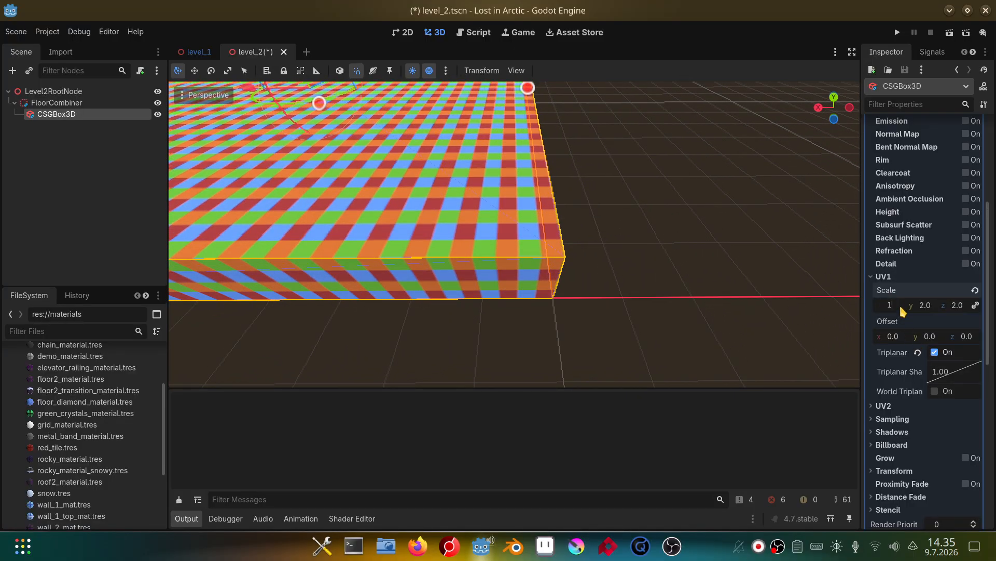
key("Return")
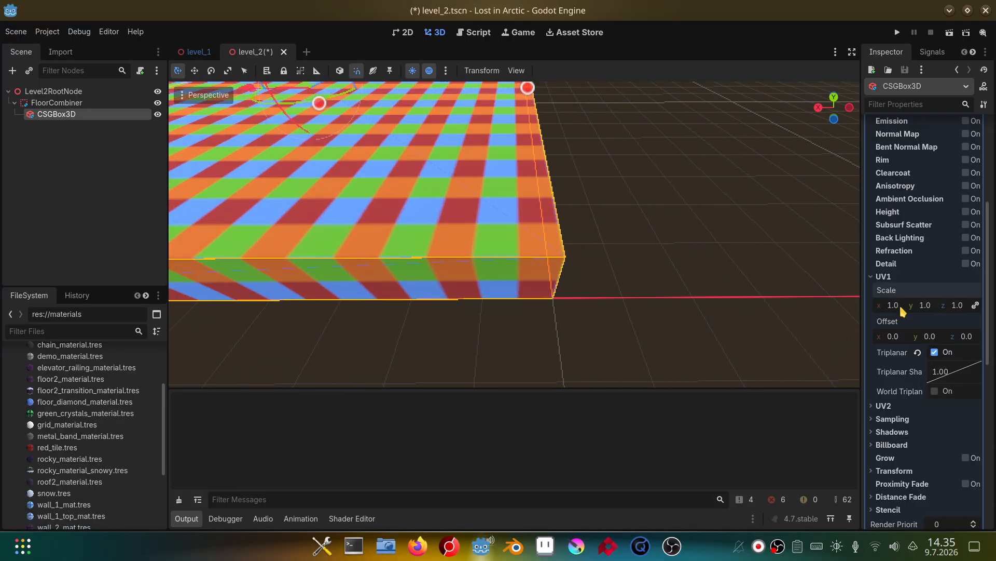
left_click(900, 278)
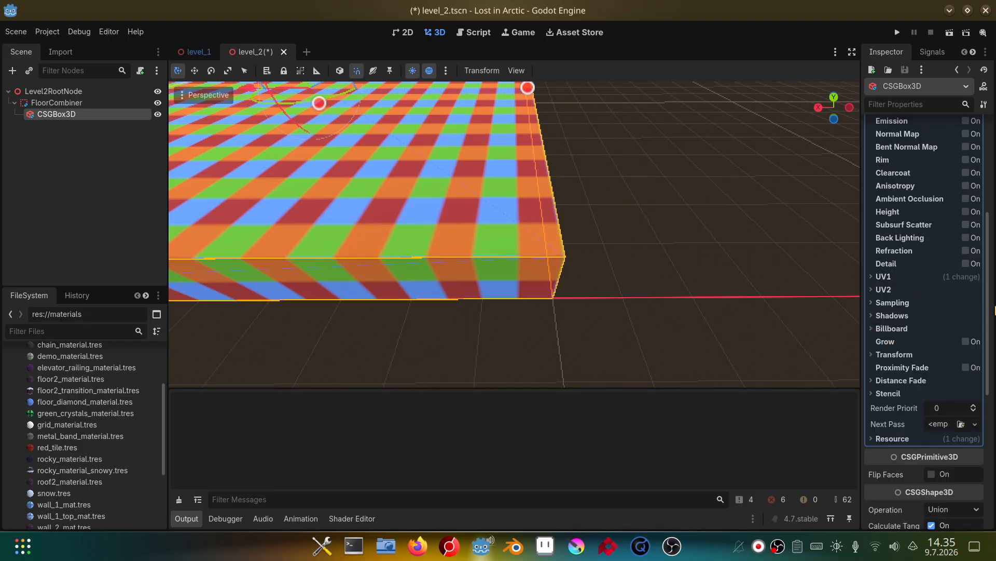
Set the material's sampling filter to Nearest Mipmap and collapse the Sampling properties
left_click(909, 303)
left_click(960, 315)
left_click(929, 358)
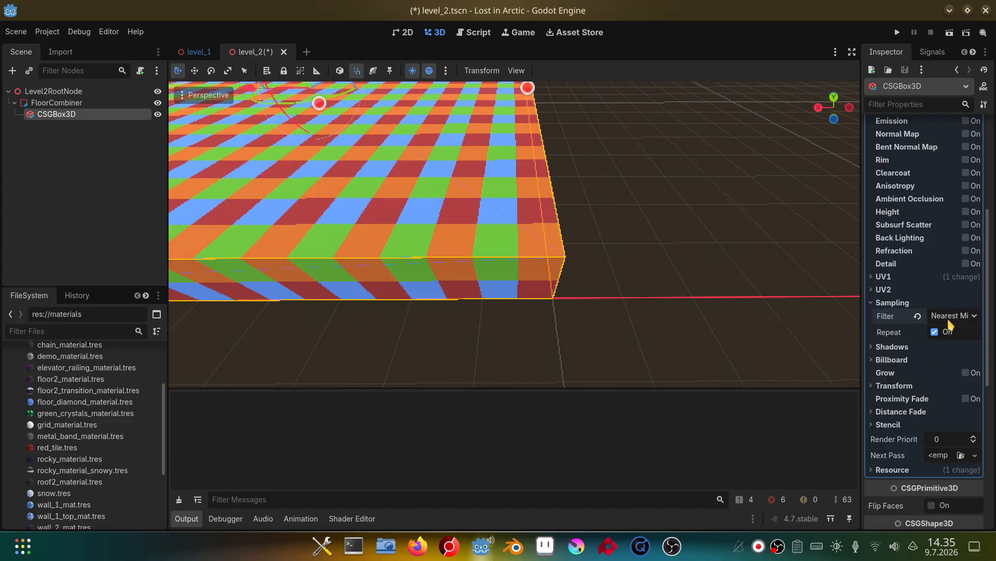
left_click(878, 307)
Examine how the grid texture tiles across the floor's top and sides from several angles and distances
right_click_drag(827, 306, 188, 332)
key("s")
key("w")
key("e")
key("w")
key("a")
key("e")
key("a")
key("q")
key("d")
key("s")
key("e")
key("a")
key("d")
key("d")
key("d")
key("s")
key("w")
key("d")
key("s")
key("d")
key("w")
key("d")
key("w")
key("s")
key("w")
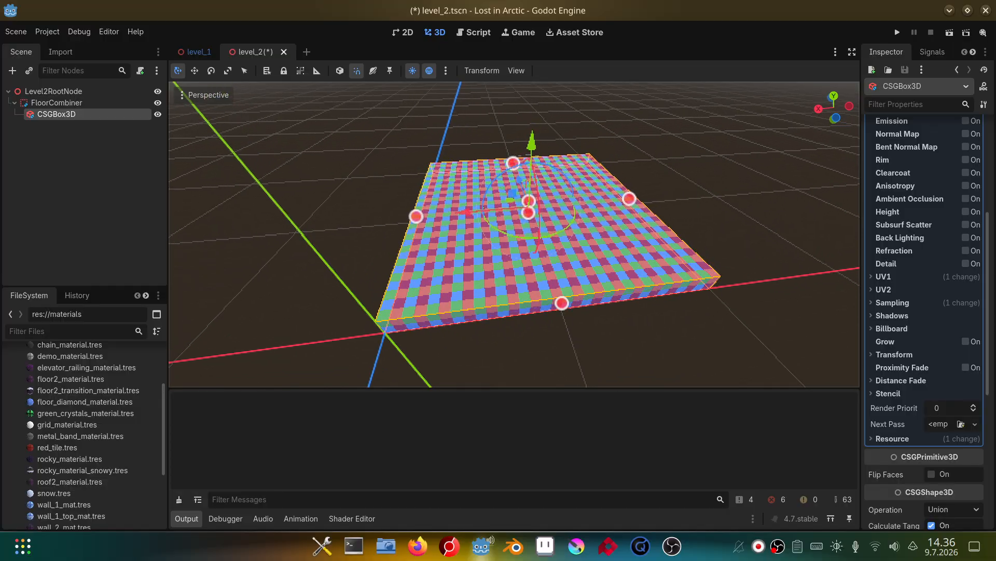
Switch to Aseprite and fill all four quadrants of the grid sprite with the palette grey #847e87
left_click(545, 545)
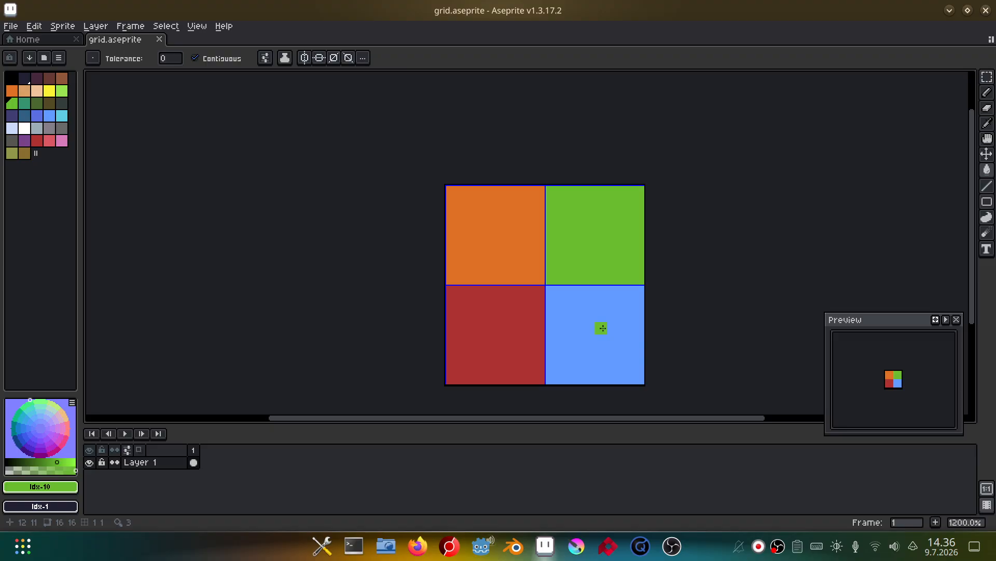
left_click(50, 128)
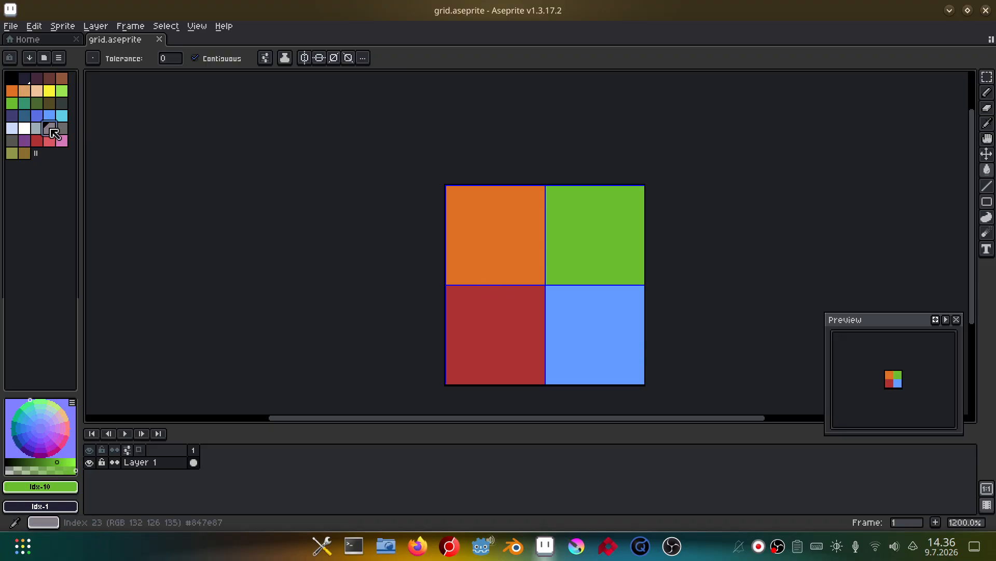
left_click(485, 218)
left_click(592, 234)
left_click(594, 318)
left_click(493, 332)
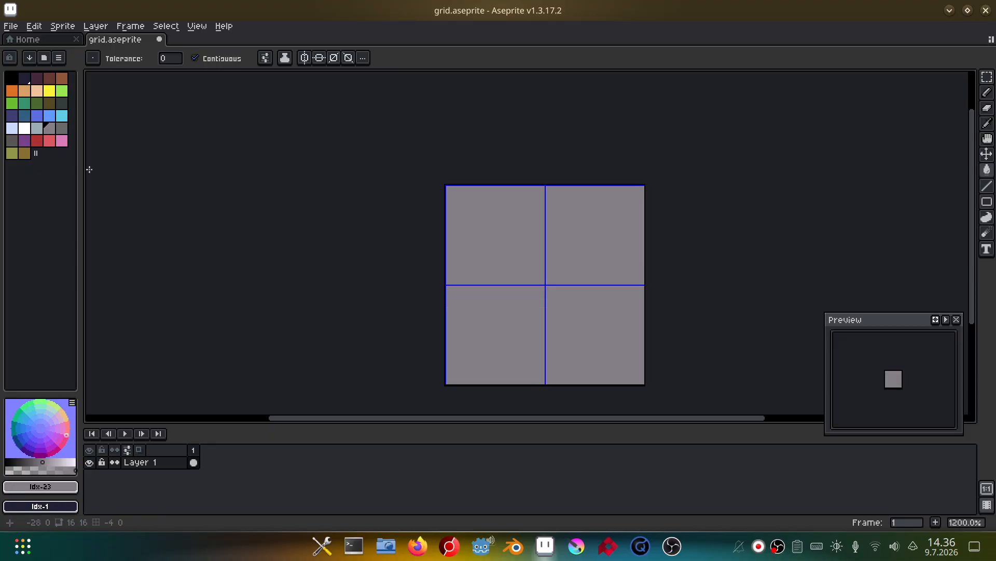
Show the Color Tint/Shade/Tone selector and choose a light grey of about #d1d1d1 as the foreground colour
left_click(59, 58)
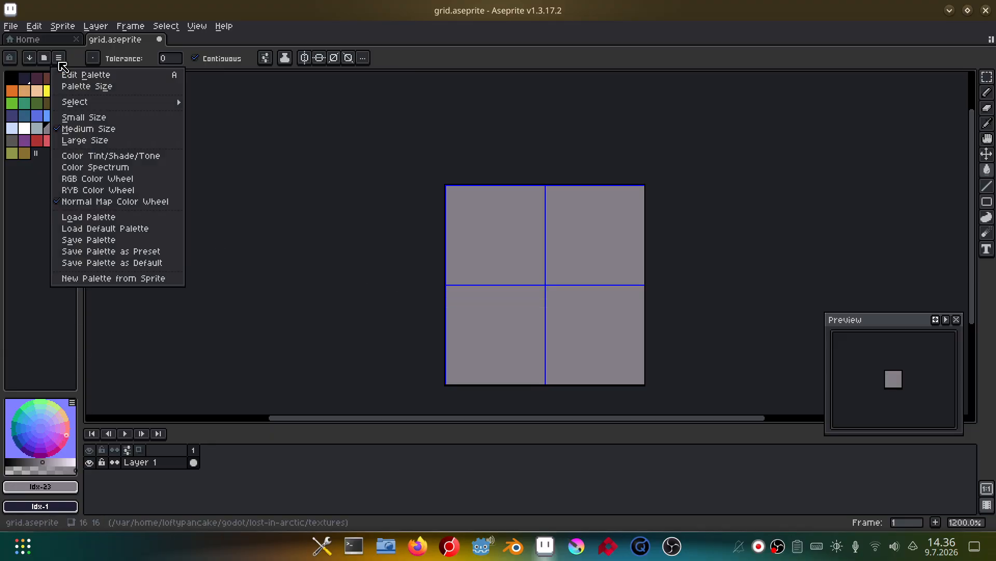
left_click(110, 156)
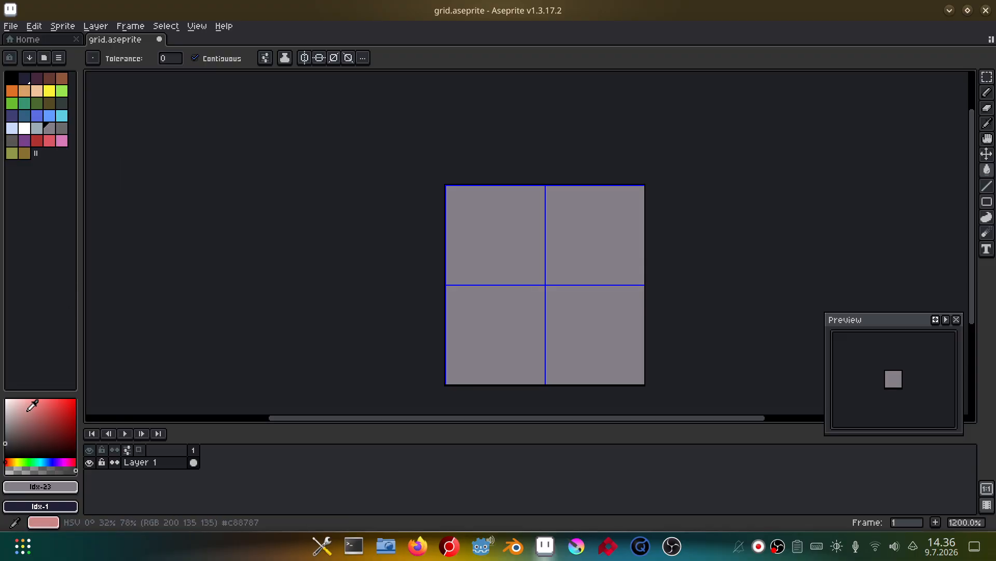
mouse_move(13, 409)
left_mouse_down()
mouse_move(9, 400)
mouse_move(6, 409)
left_mouse_up()
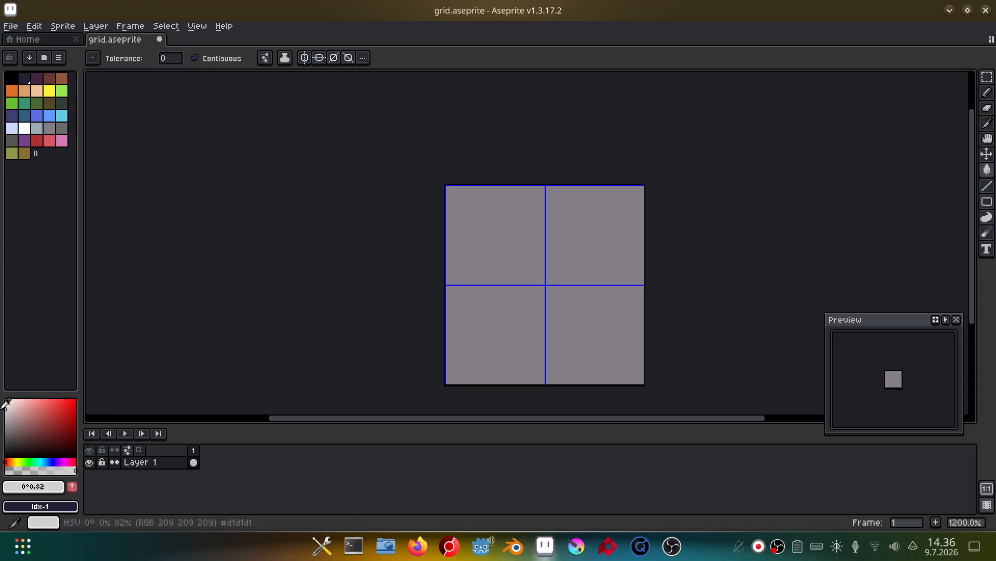
Paint the sprite's upper-left quadrant light grey and recolour the stray pixels in the upper-right quadrant with #847e87
key("b")
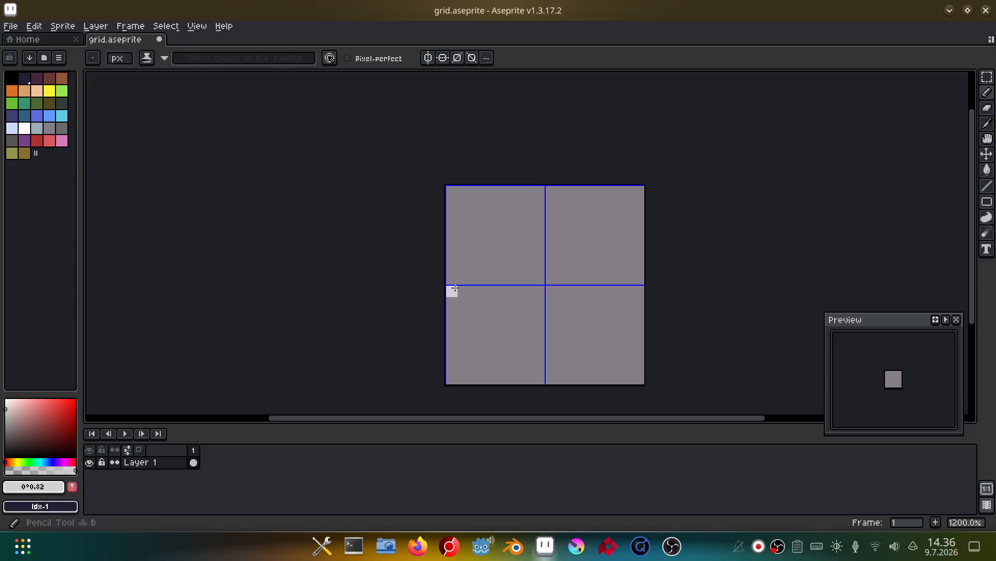
mouse_move(450, 279)
left_mouse_down()
mouse_move(515, 276)
mouse_move(545, 249)
left_mouse_up()
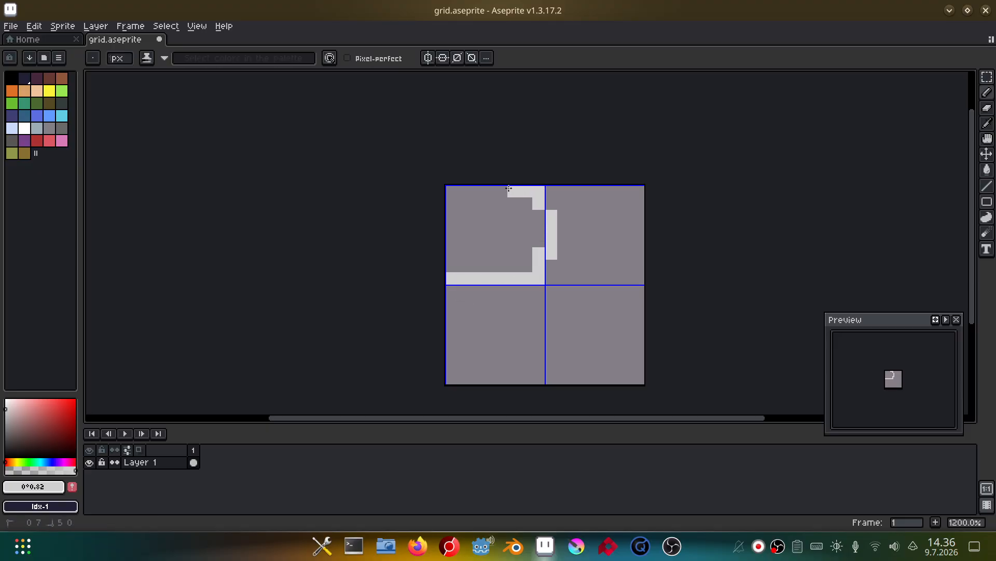
mouse_move(508, 188)
left_mouse_down()
mouse_move(451, 191)
mouse_move(451, 273)
mouse_move(540, 239)
mouse_move(500, 203)
mouse_move(461, 243)
left_mouse_up()
mouse_move(516, 260)
left_mouse_down()
mouse_move(522, 213)
mouse_move(477, 255)
mouse_move(487, 231)
mouse_move(512, 239)
left_mouse_up()
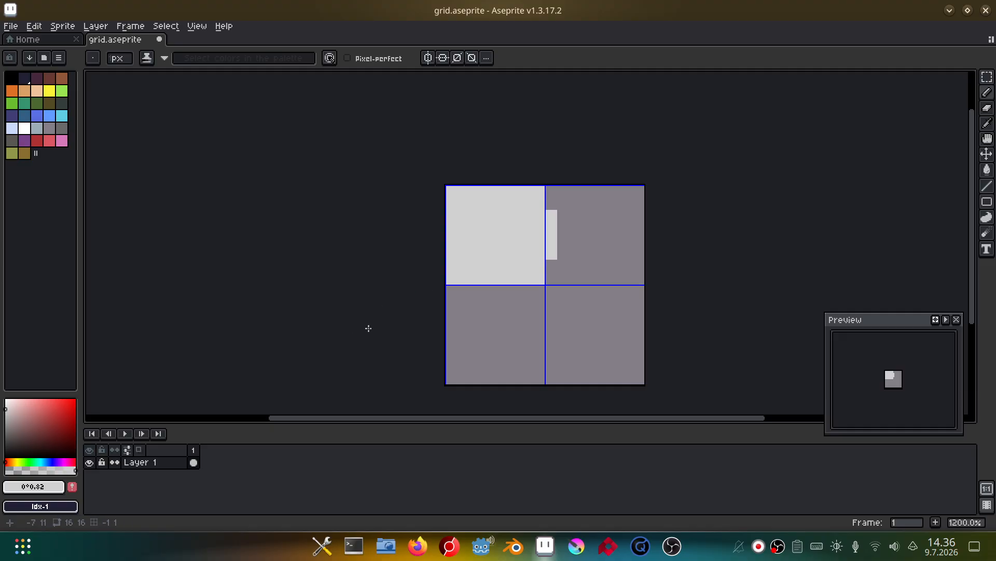
left_click(587, 223, "alt")
left_click_drag(552, 212, 551, 234)
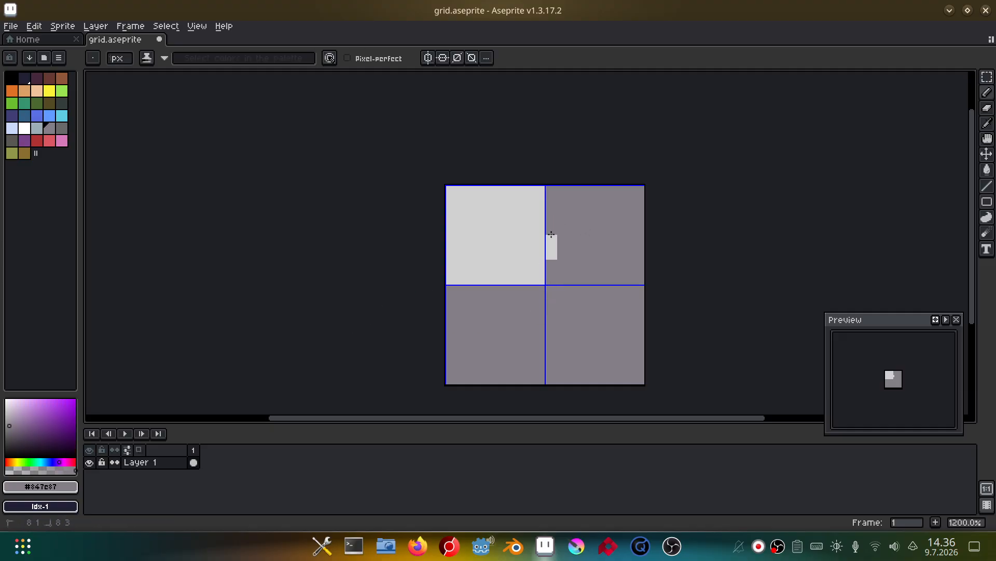
Choose a dark grey with about 33% value and fill the sprite's lower-left quadrant with it
left_click(6, 436)
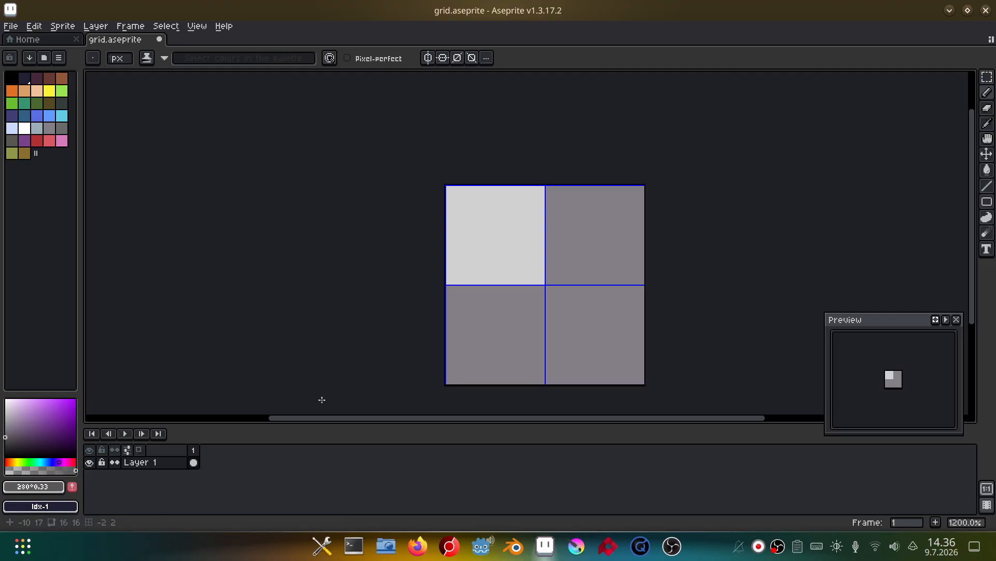
key("b")
left_click_drag(537, 374, 537, 289)
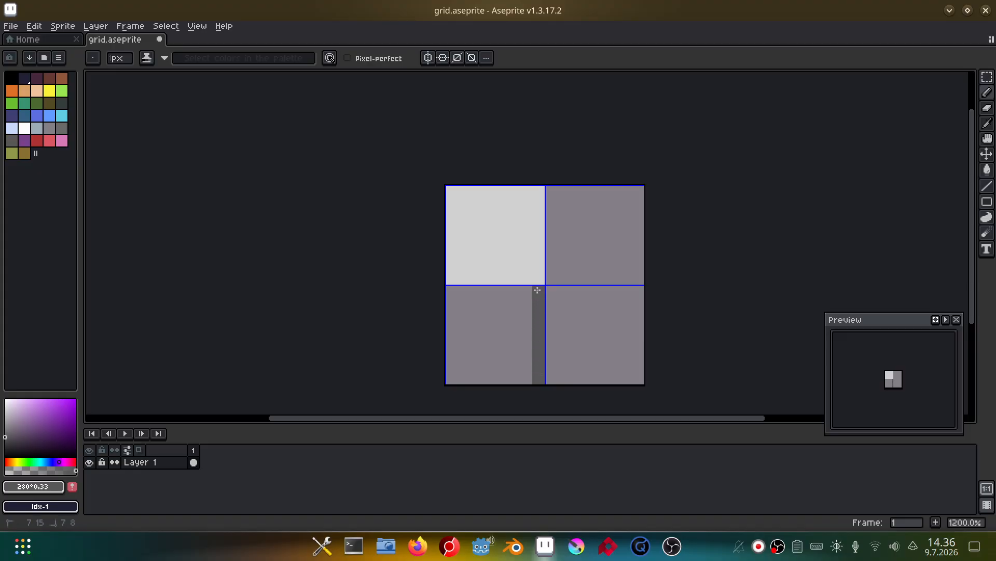
key("g")
left_click(519, 315)
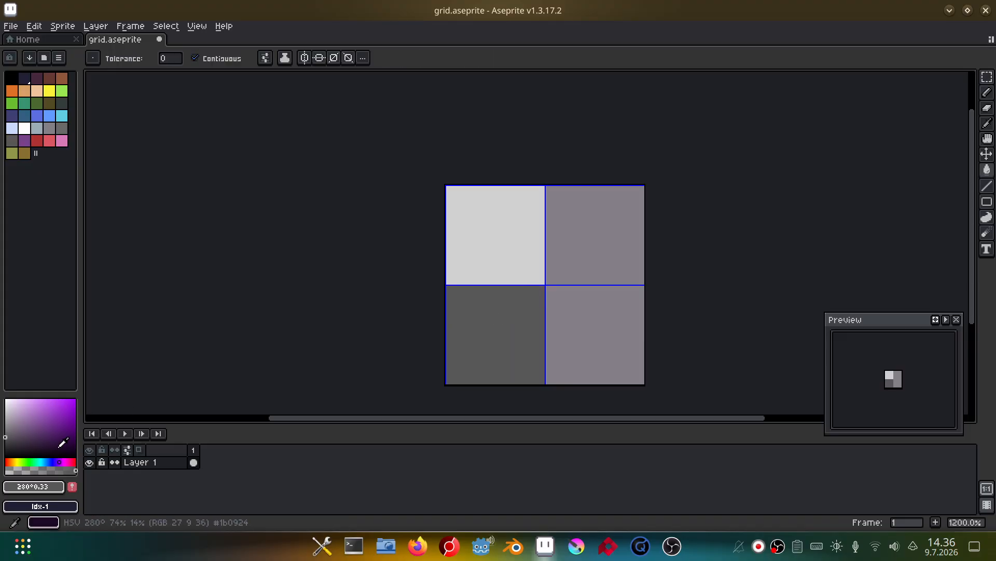
Choose a near-black grey with about 14% value, outline the lower-right quadrant's inner edges and fill the quadrant
left_click(6, 442)
left_click(5, 449)
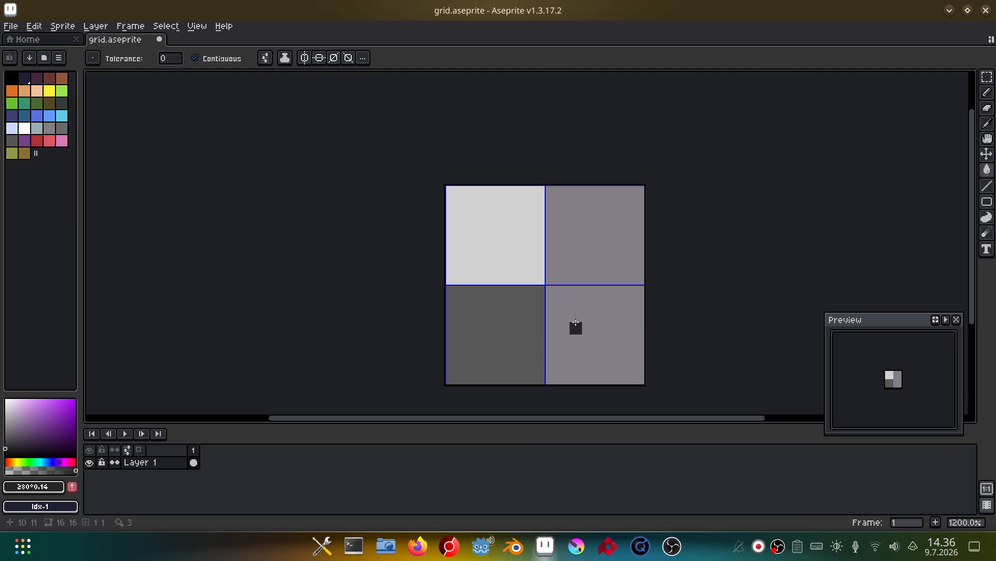
key("b")
left_click_drag(553, 293, 552, 366)
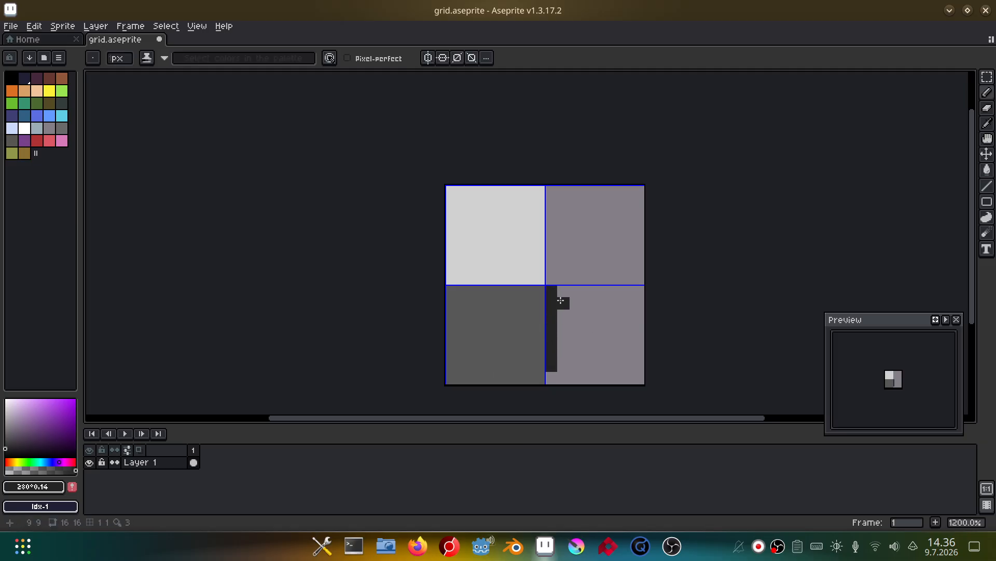
left_click_drag(564, 291, 644, 293)
key("g")
left_click(611, 338)
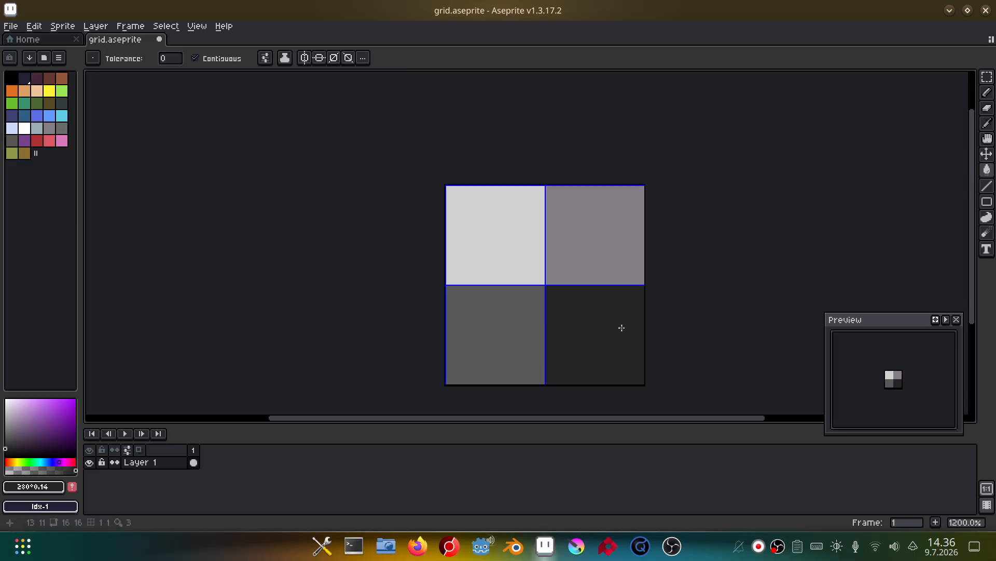
Save the grid.aseprite sprite and export it as grid.png over the existing file
key("ctrl+s")
key("ctrl+alt+shift+s")
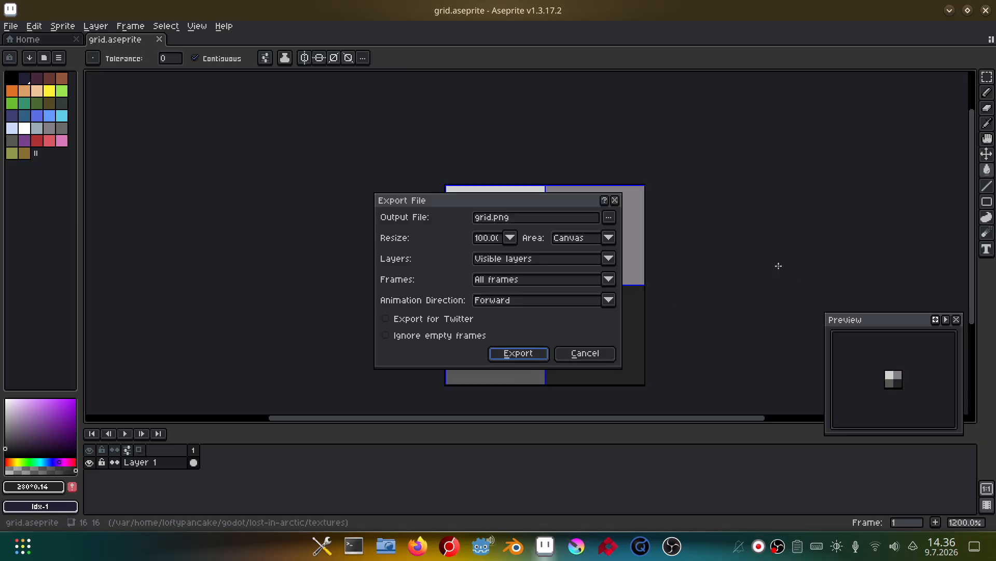
left_click(519, 354)
left_click(477, 310)
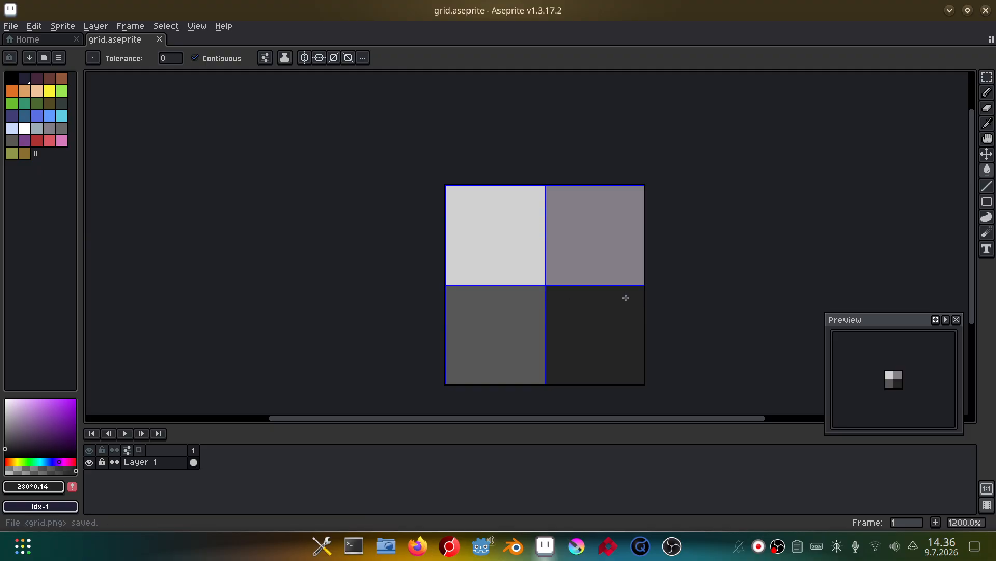
Switch to Godot, duplicate the FloorCombiner node and rename the copy WallsCombiner
left_click(487, 552)
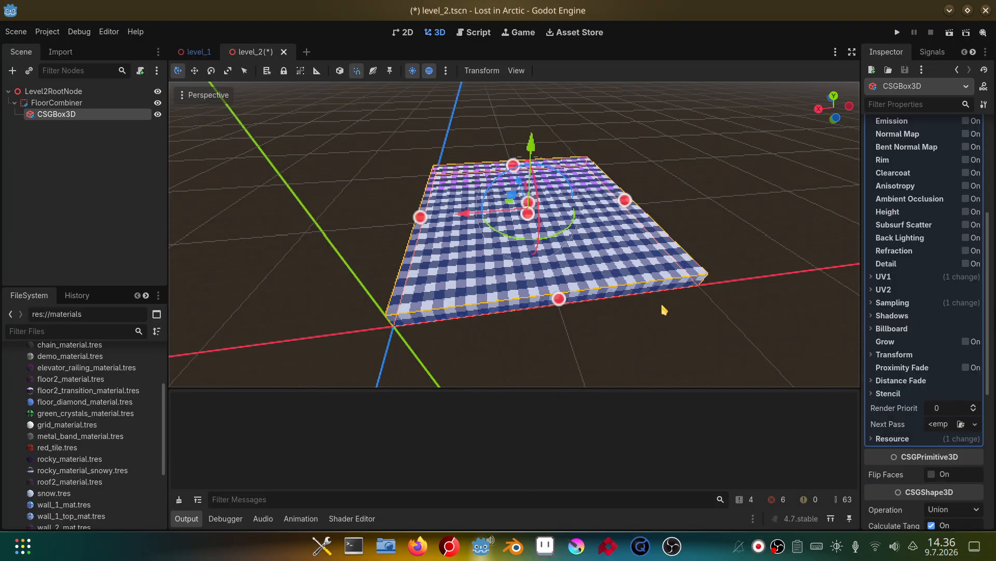
middle_click_drag(663, 309, 578, 259)
scroll(537, 322, "up", 5)
key("s")
right_click_drag(254, 254, 253, 252)
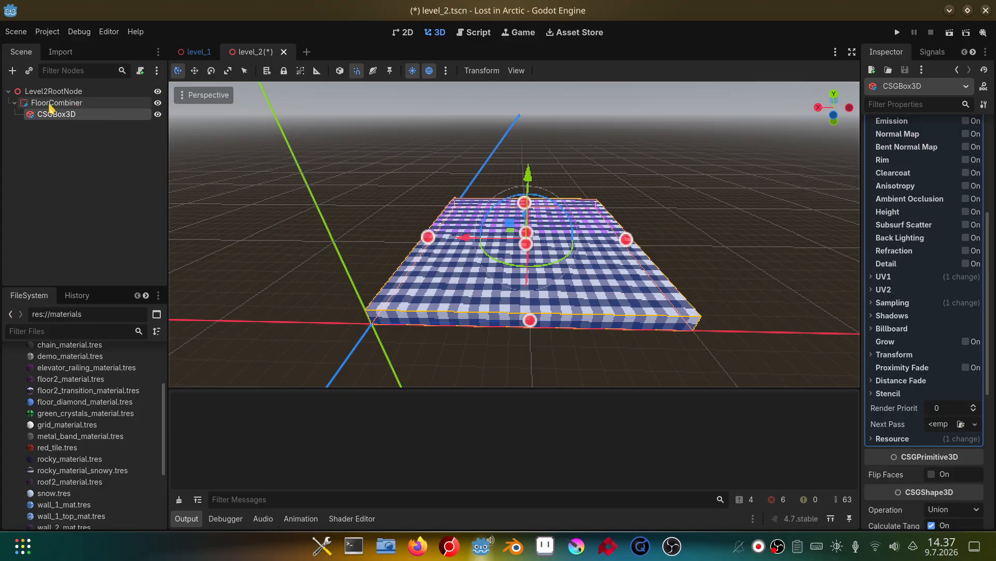
left_click(15, 103)
right_click(80, 104)
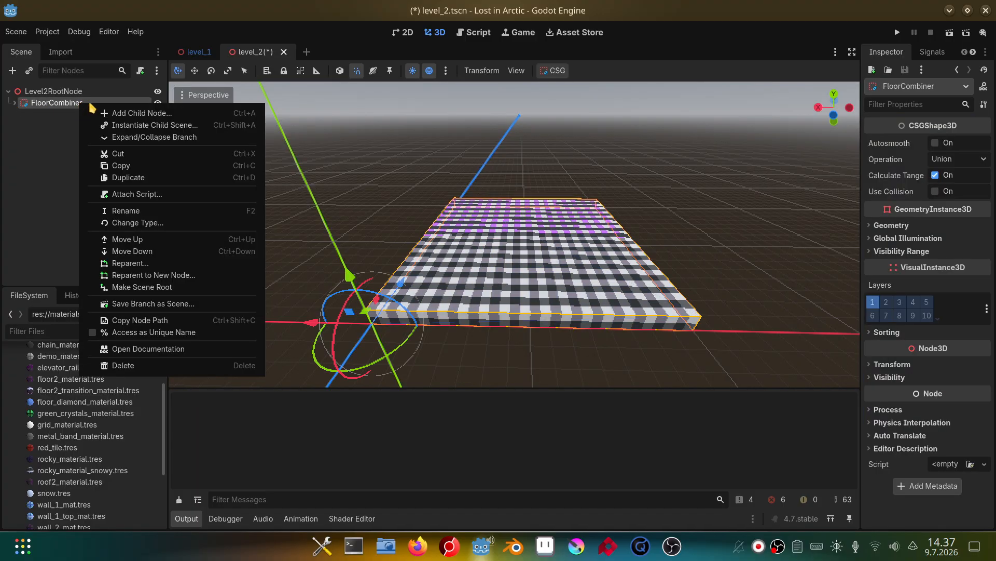
left_click(132, 110)
key("Escape")
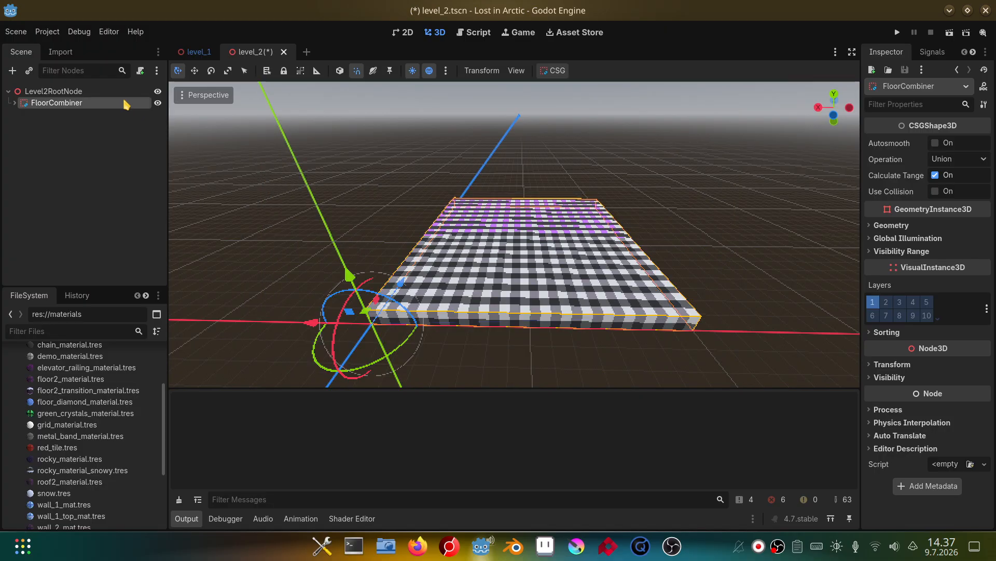
key("ctrl+d")
left_click(14, 115)
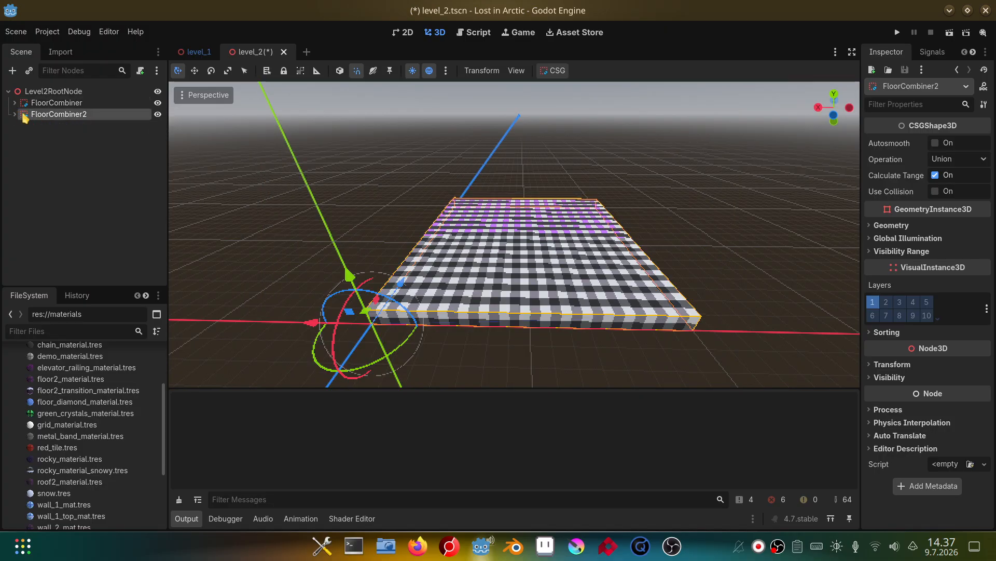
double_click(73, 116)
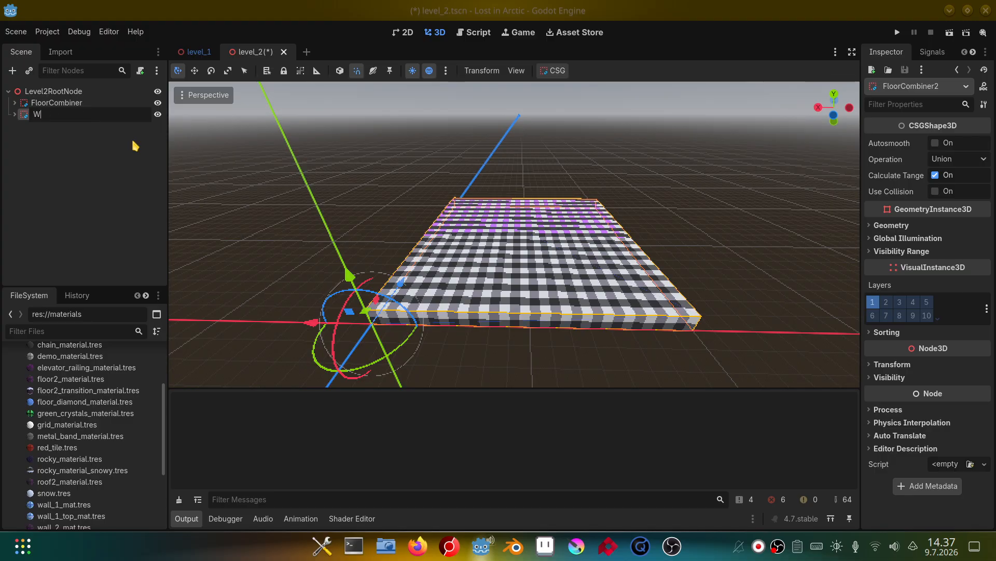
type("WallsCombiner")
key("Return")
Reshape the box under WallsCombiner into a wall measuring 1 × 4 × 16 m, standing on one edge of the floor
left_click(14, 115)
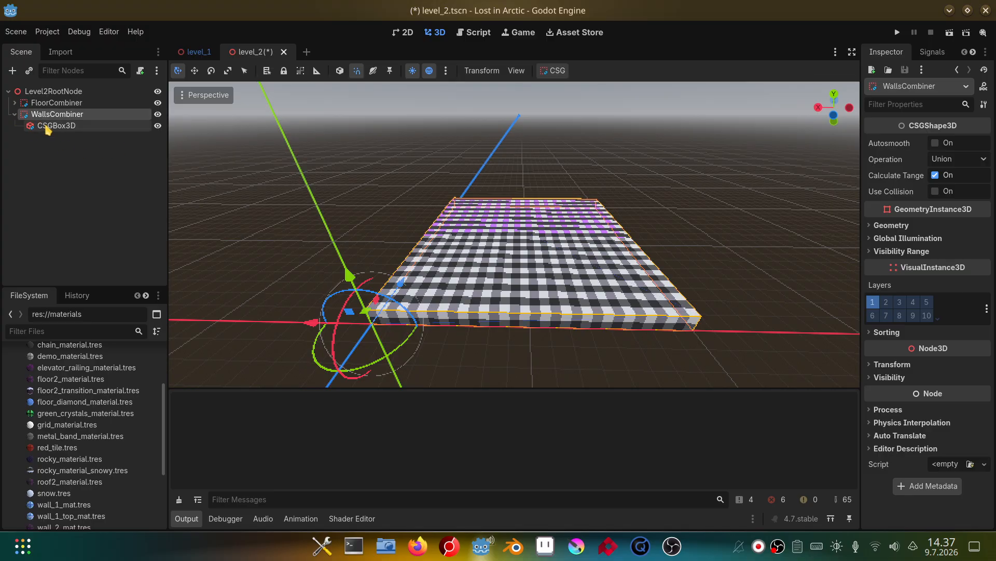
left_click(56, 125)
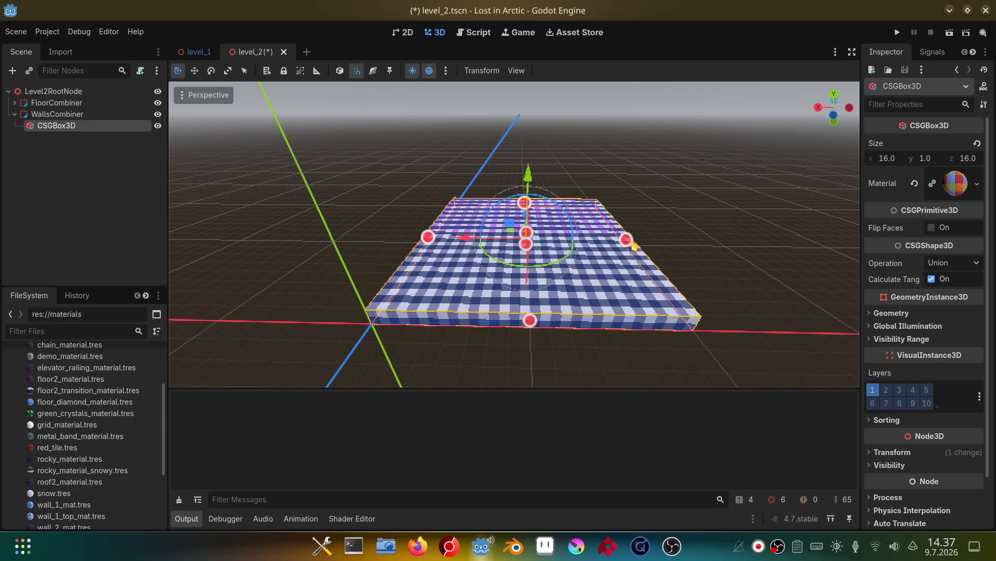
left_click_drag(632, 242, 441, 237)
left_click_drag(420, 174, 418, 160)
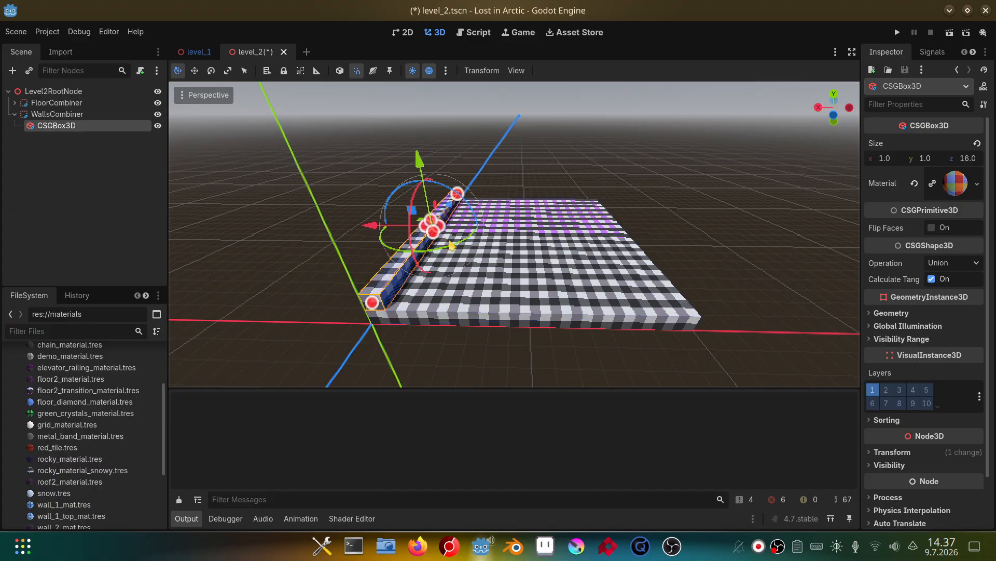
mouse_move(438, 224)
left_mouse_down()
mouse_move(423, 153)
mouse_move(436, 236)
mouse_move(430, 208)
left_mouse_up()
left_click_drag(427, 196, 423, 182)
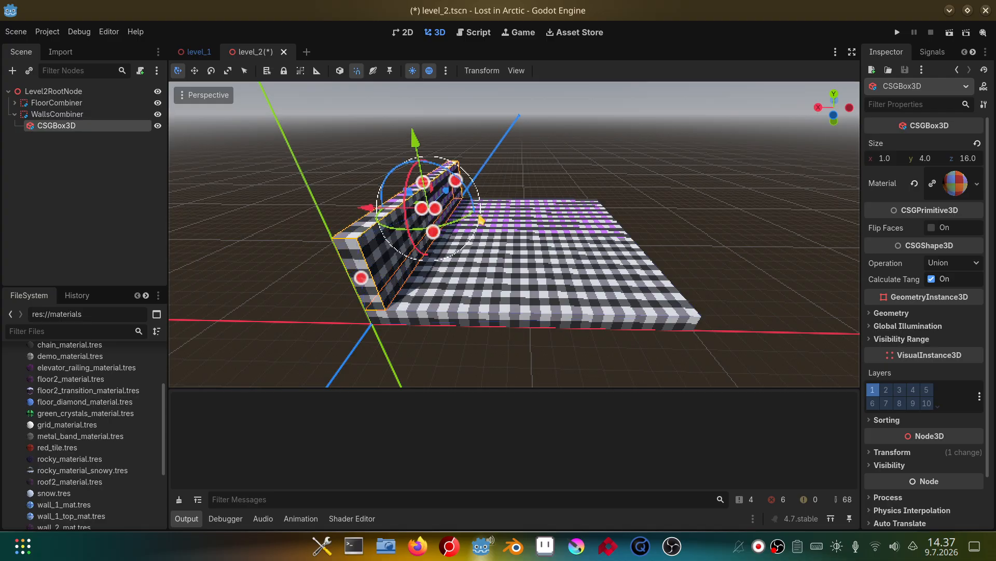
Duplicate the wall and move the copy to the opposite edge of the floor
key("ctrl+d")
left_click_drag(370, 209, 568, 215)
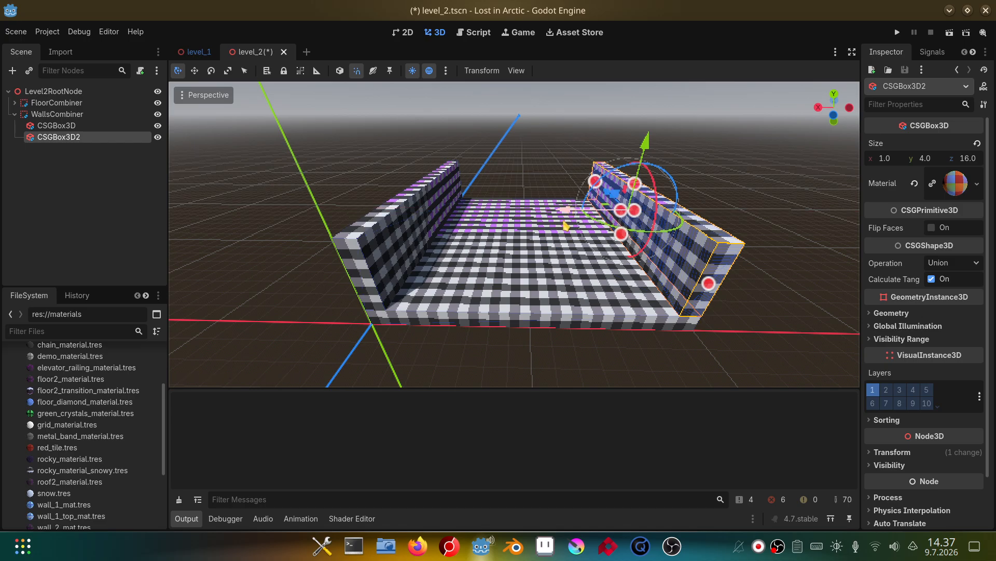
Duplicate the second wall, rotate the copy perpendicular to it and align it along an adjacent open edge of the floor
middle_click_drag(558, 242, 376, 260)
middle_click_drag(466, 214, 461, 215)
scroll(463, 234, "up", 1)
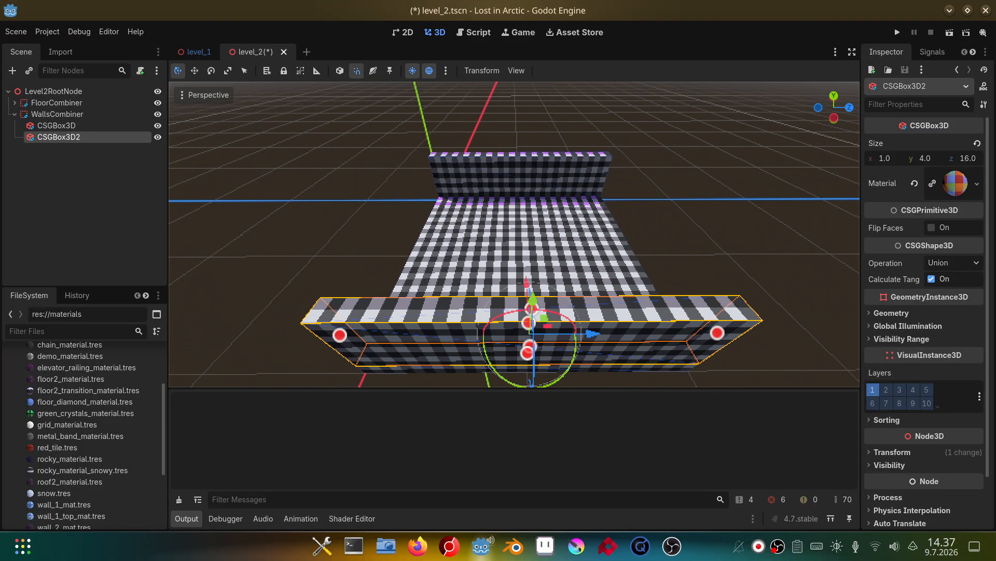
key("ctrl+d")
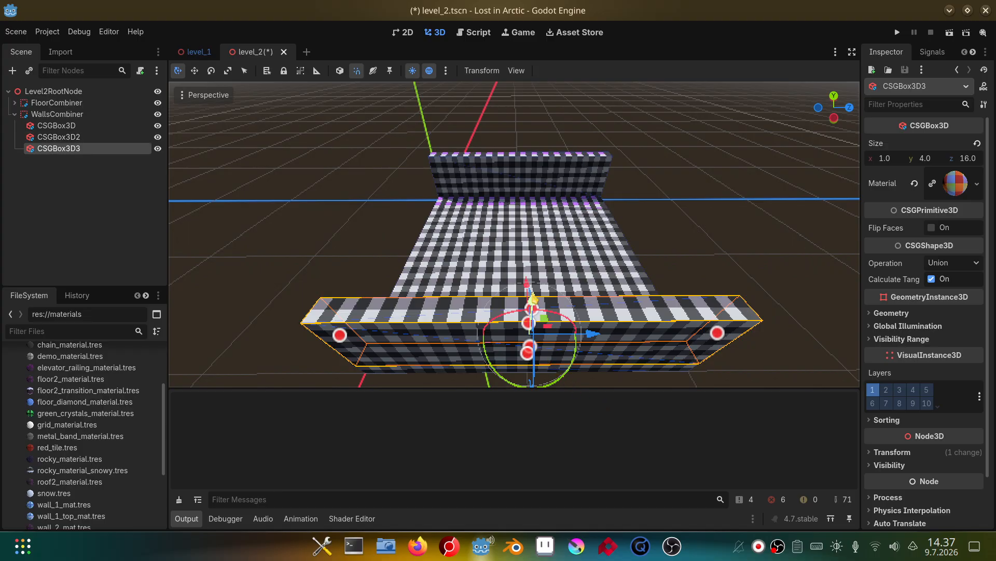
left_click_drag(533, 300, 534, 221)
key("Escape")
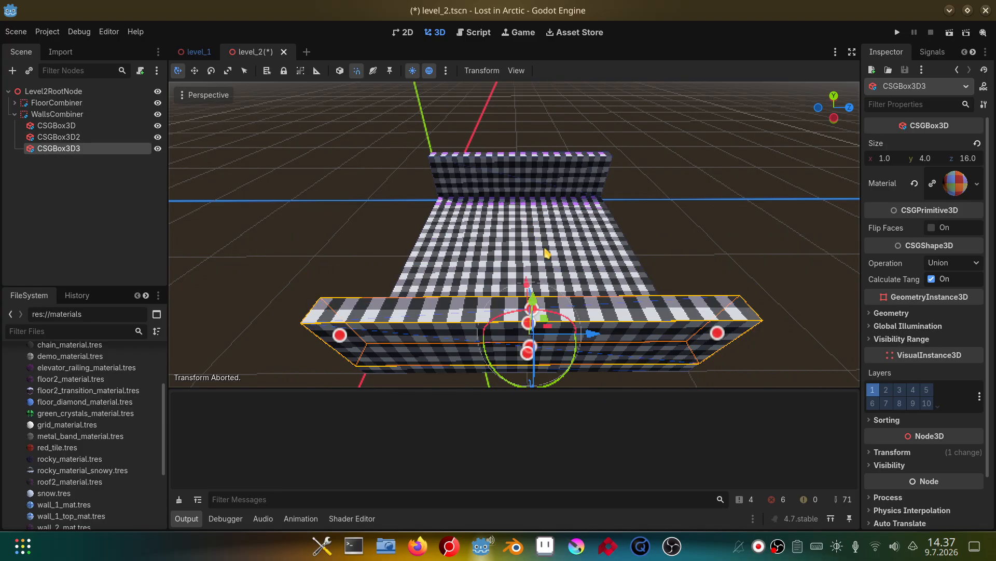
left_click_drag(521, 283, 522, 174)
left_click_drag(548, 266, 465, 234)
middle_click_drag(464, 235, 280, 353)
scroll(514, 234, "down", 2)
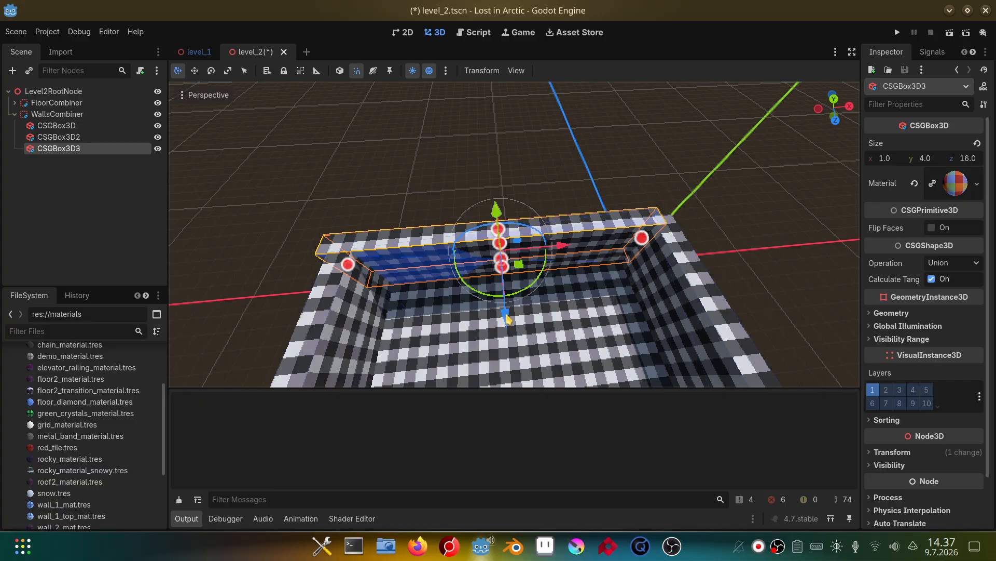
left_click_drag(508, 318, 506, 311)
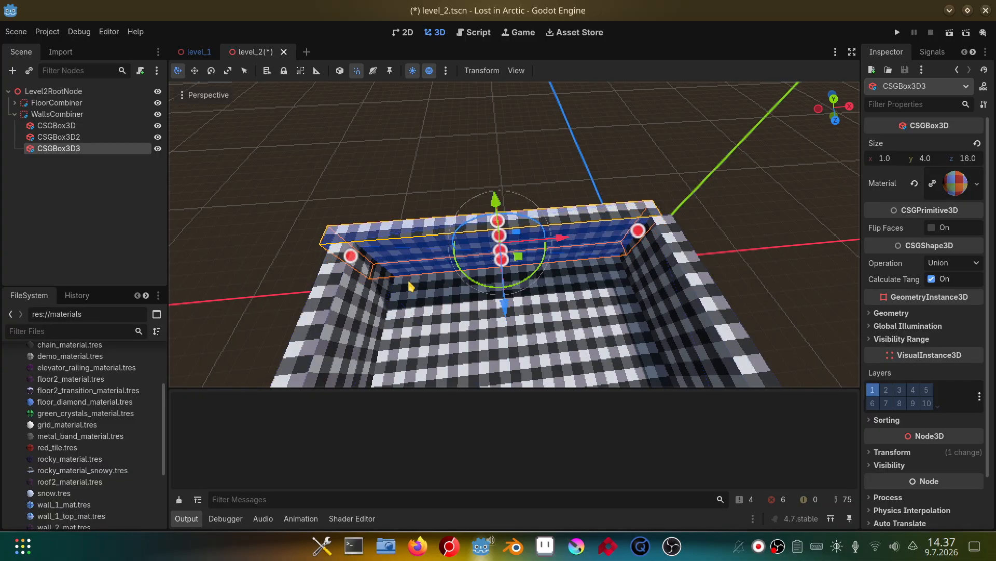
left_click_drag(559, 238, 569, 238)
Duplicate the perpendicular wall and move the copy to the remaining open edge of the floor
left_click(623, 153)
middle_click_drag(623, 154, 820, 182)
scroll(514, 234, "down", 4)
middle_click_drag(457, 189, 445, 179)
left_click(354, 220)
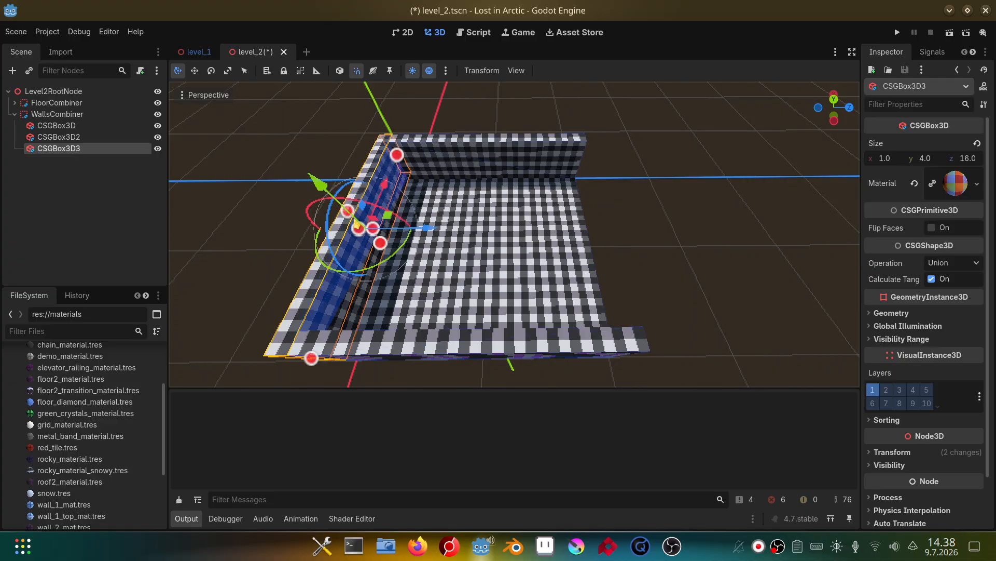
key("ctrl+d")
left_click_drag(431, 227, 670, 227)
Shorten the first wall to 15 m and trim the second wall's end where both overlap the last-placed wall
left_click(484, 153)
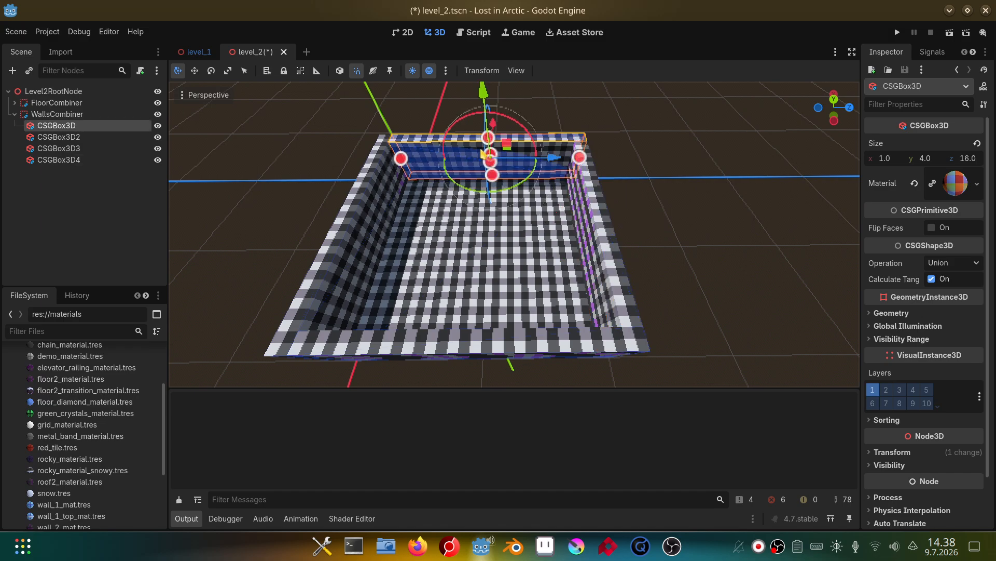
left_click_drag(577, 160, 570, 159)
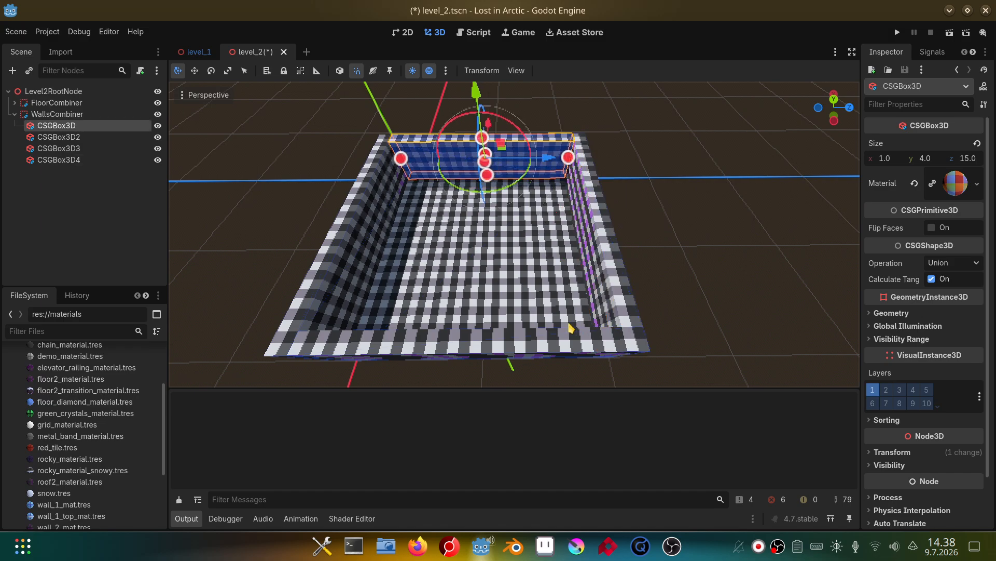
left_click(589, 345)
left_click_drag(626, 344, 609, 344)
Duplicate the FloorCombiner node again and rename the copy RoofCombiner
left_click(698, 290)
key("w")
right_click_drag(699, 289, 702, 193)
left_click(15, 114)
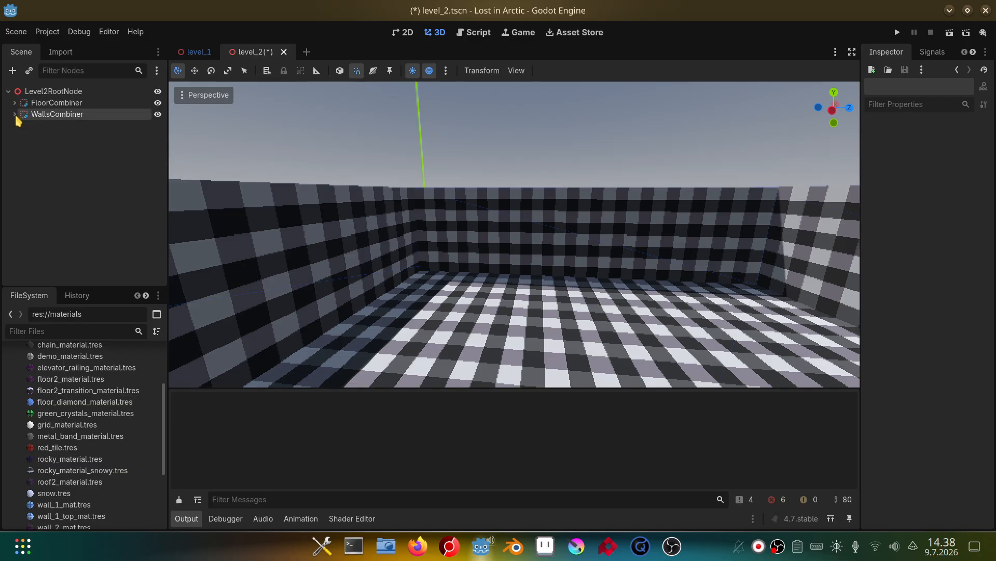
right_click(120, 105)
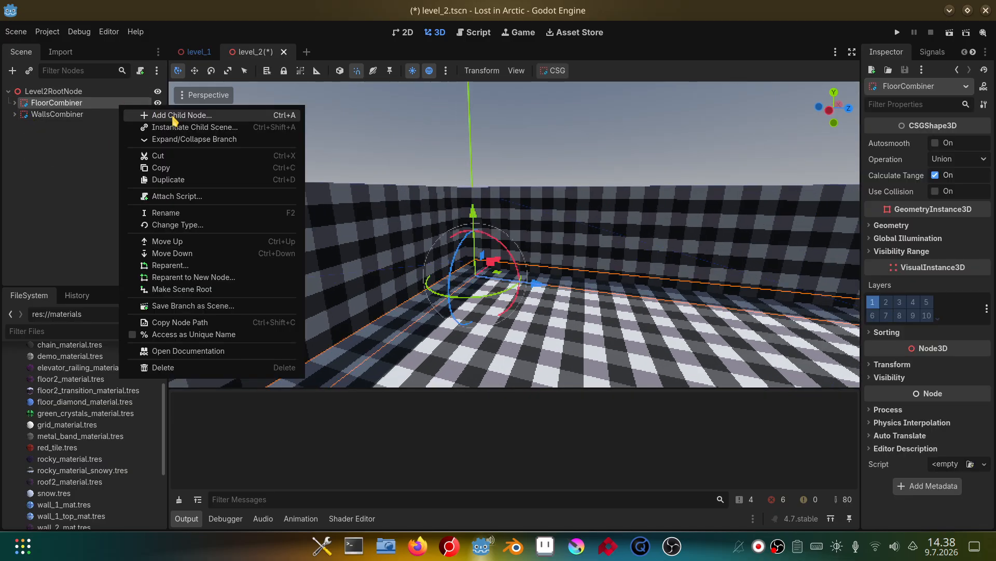
left_click(99, 105)
left_click(91, 115)
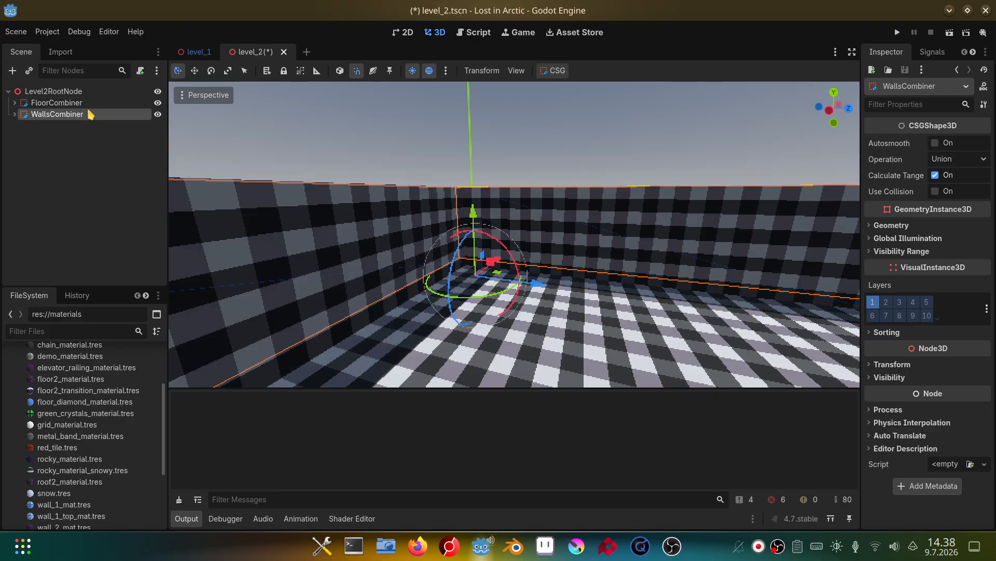
left_click(90, 108)
key("ctrl+d")
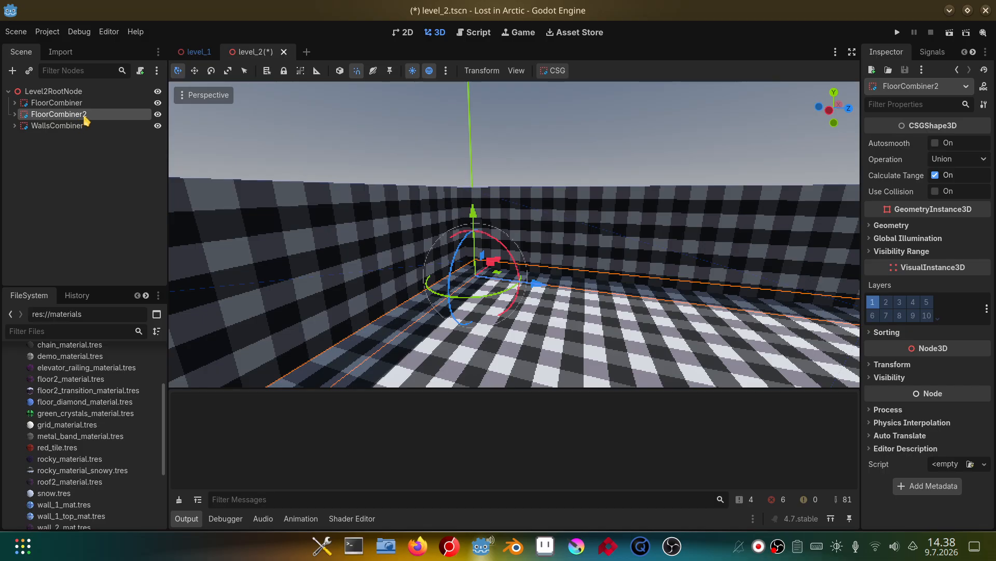
left_click(86, 116)
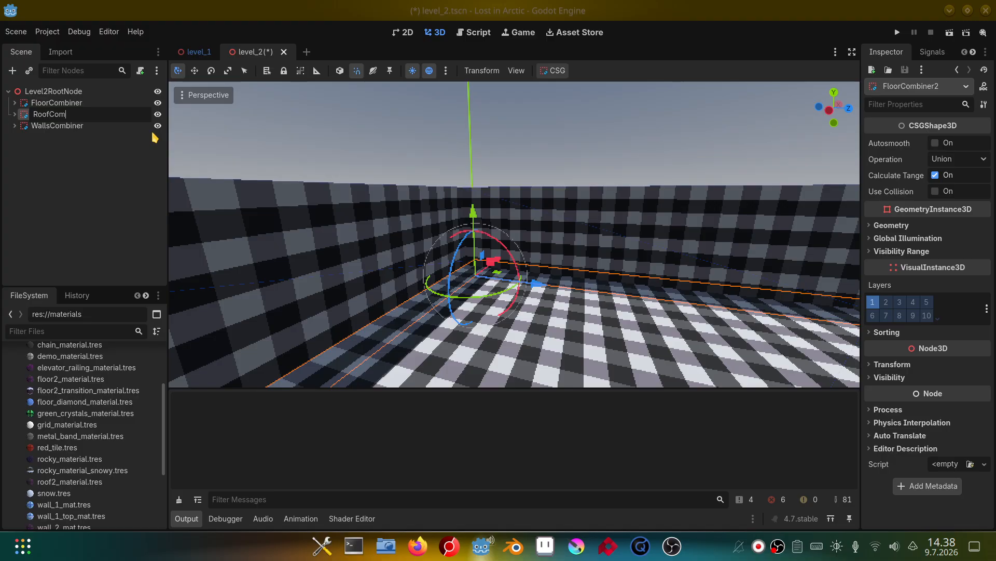
key("Return")
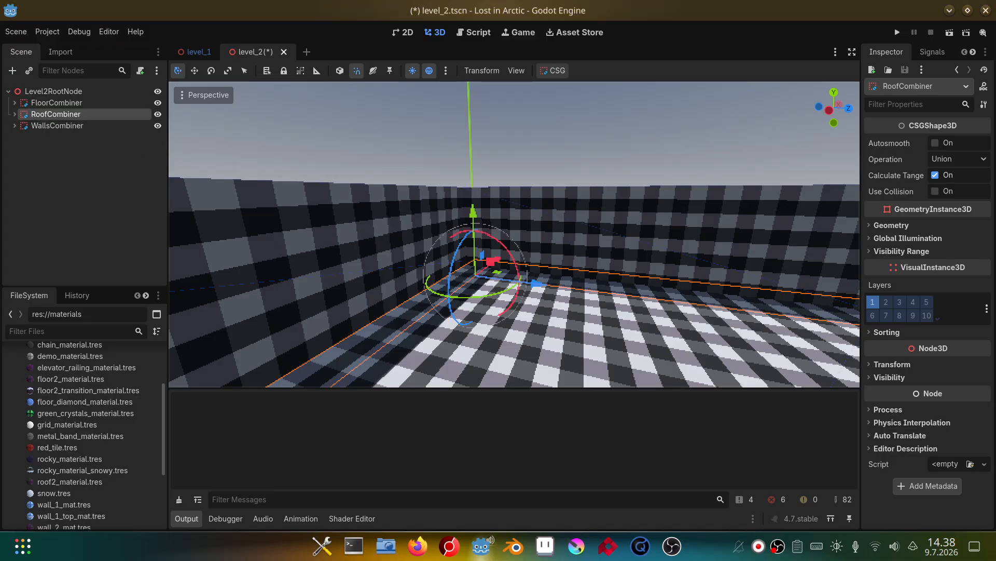
Raise the RoofCombiner vertically to the top of the walls to close the room
left_click_drag(493, 213, 482, 119)
right_click_drag(576, 233, 368, 127)
key("s")
key("s")
key("e")
key("w")
key("q")
key("w")
Turn off the viewport's preview sun and environment and add a WorldEnvironment node to the scene
left_click(429, 71)
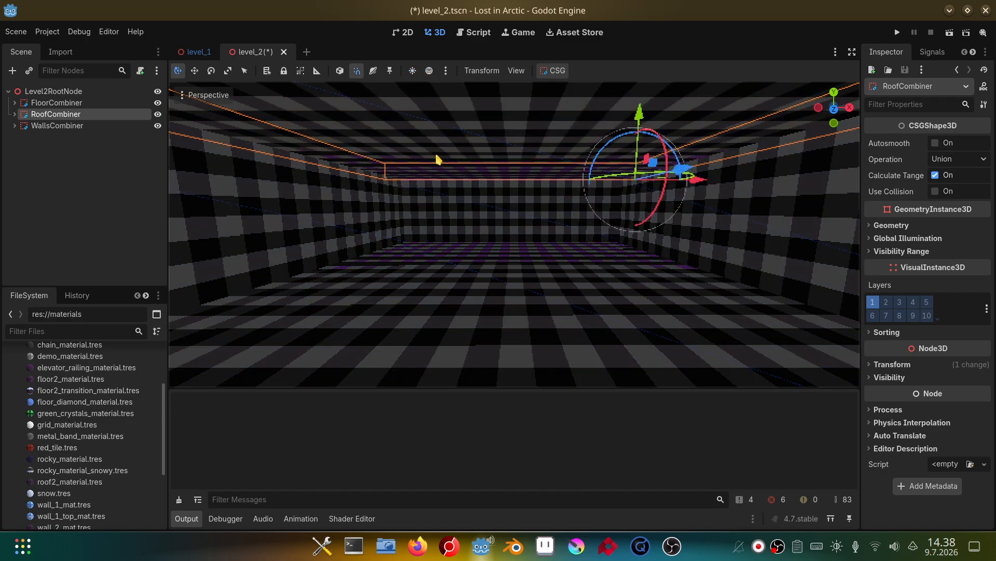
left_click(430, 72)
left_click(446, 71)
left_click(517, 334)
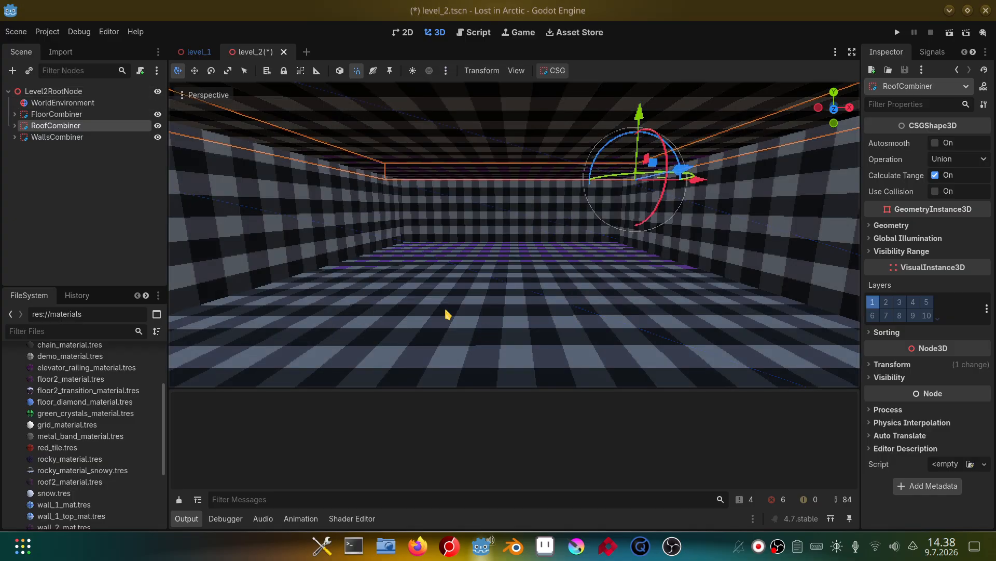
Set the WorldEnvironment's background mode to Custom Color
left_click(62, 102)
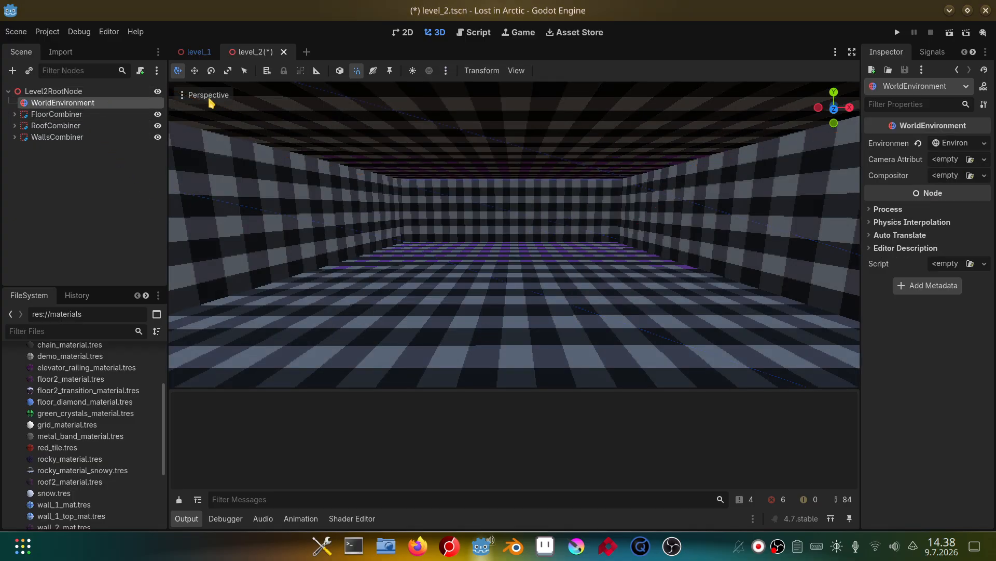
left_click(953, 145)
left_click(897, 159)
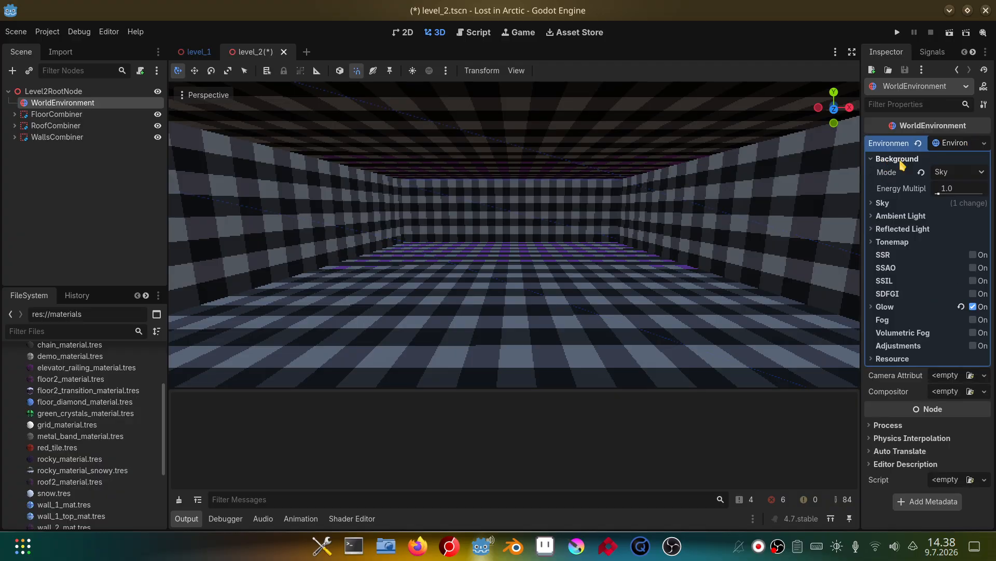
left_click(957, 172)
left_click(947, 200)
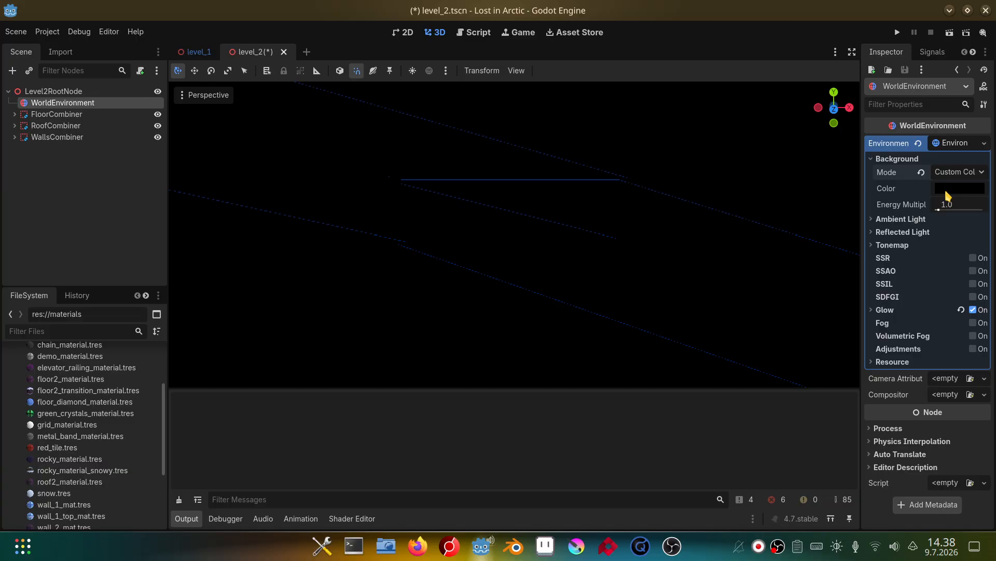
left_click(888, 160)
Set the WorldEnvironment's tonemap mode to Filmic
left_click(897, 174)
left_click(897, 175)
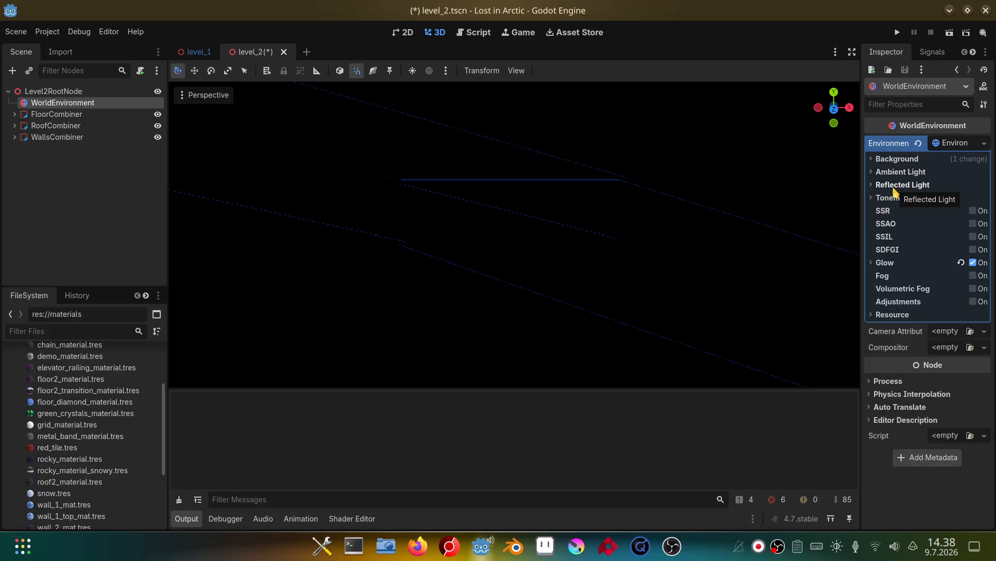
left_click(897, 200)
left_click(955, 214)
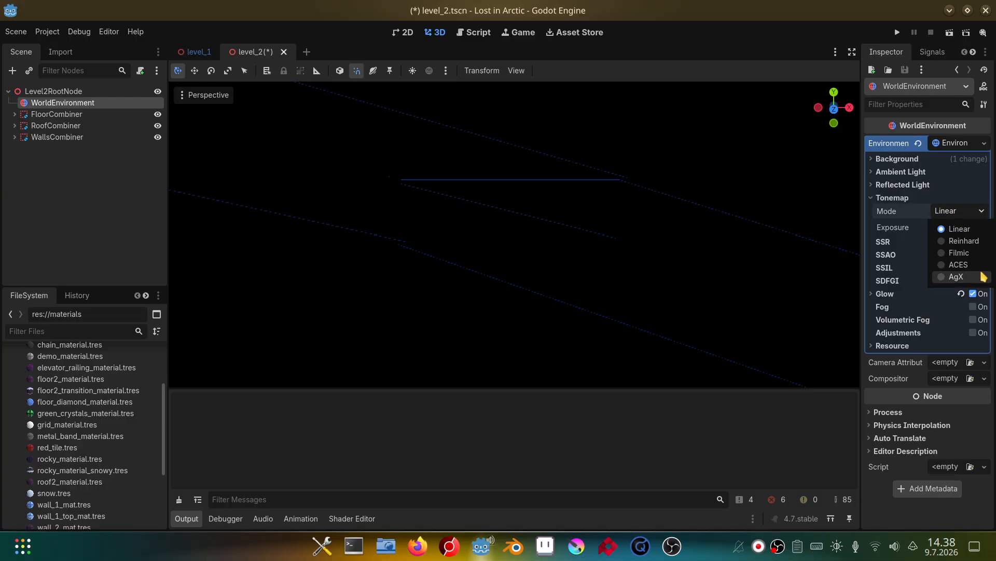
left_click(955, 255)
left_click(911, 201)
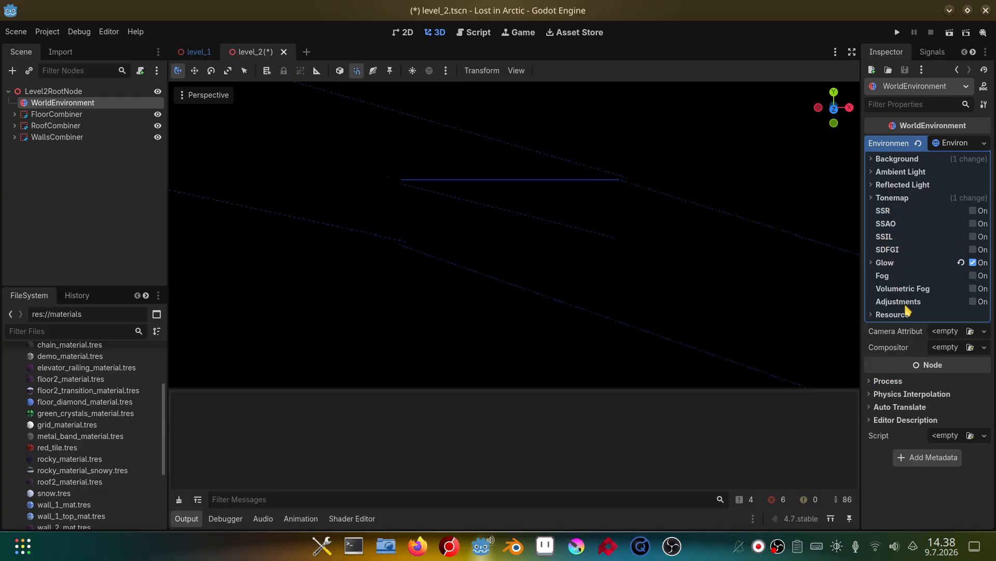
Disable glow in the WorldEnvironment's environment and save the level_2 scene
left_click(979, 264)
key("ctrl+s")
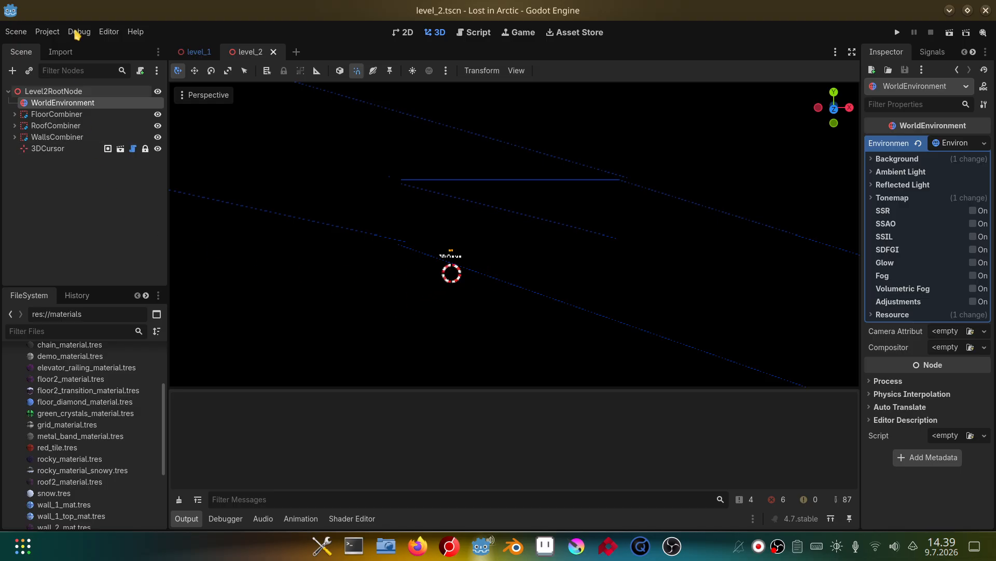
Check which plugins are installed and enabled in the project settings, and close the settings
left_click(47, 31)
left_click(68, 49)
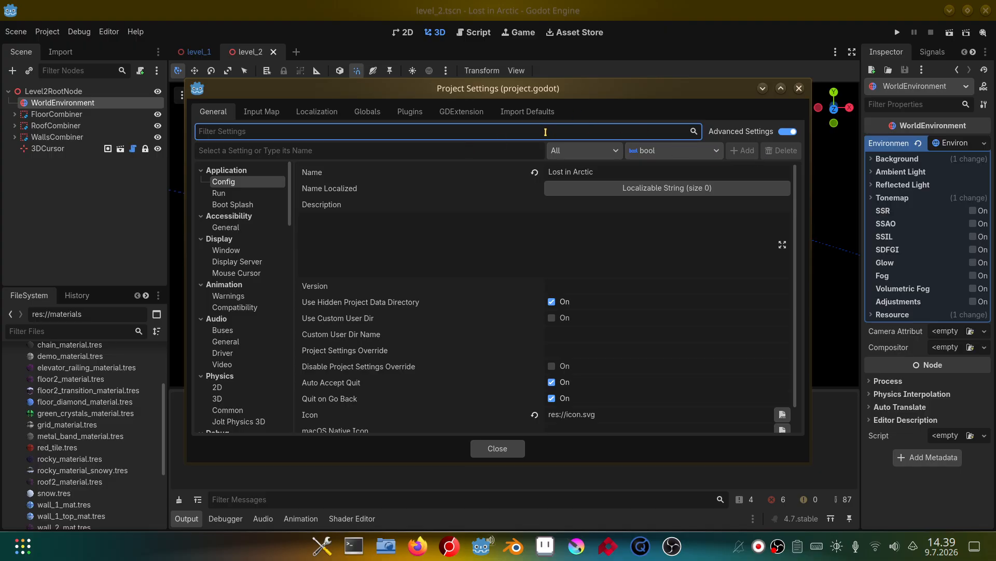
left_click(410, 111)
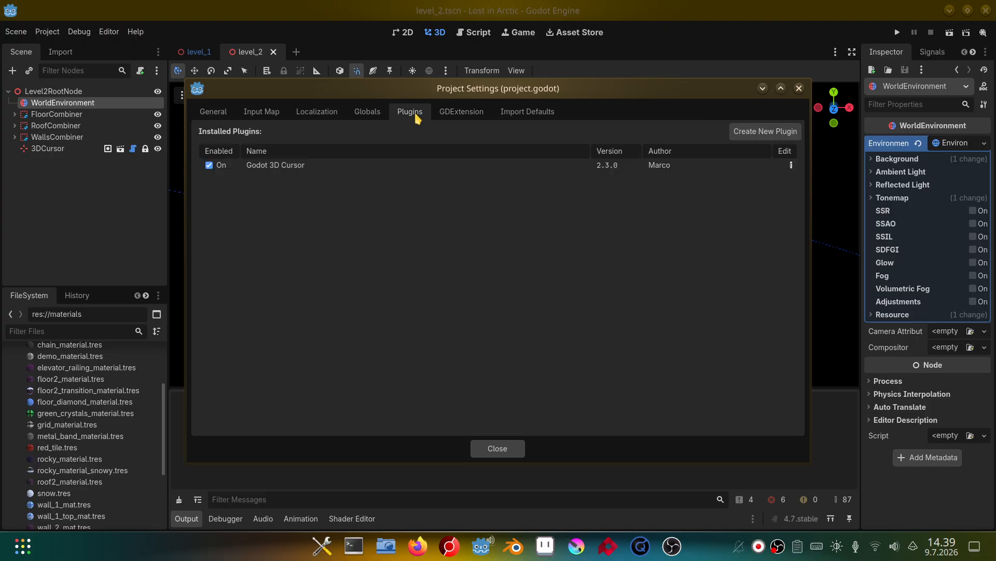
left_click(501, 448)
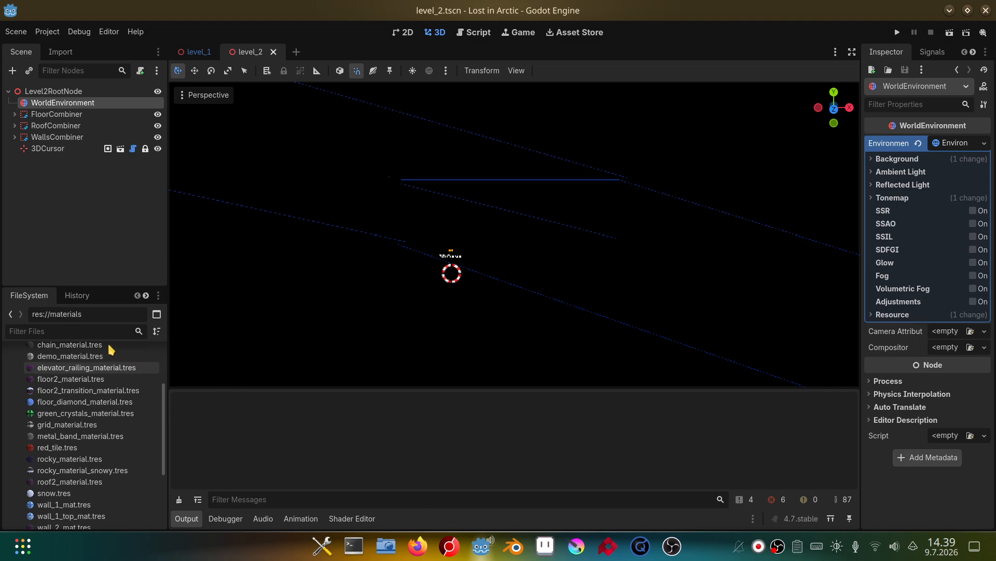
Add an OmniLight3D node as a child of Level2RootNode
right_click(78, 93)
left_click(127, 103)
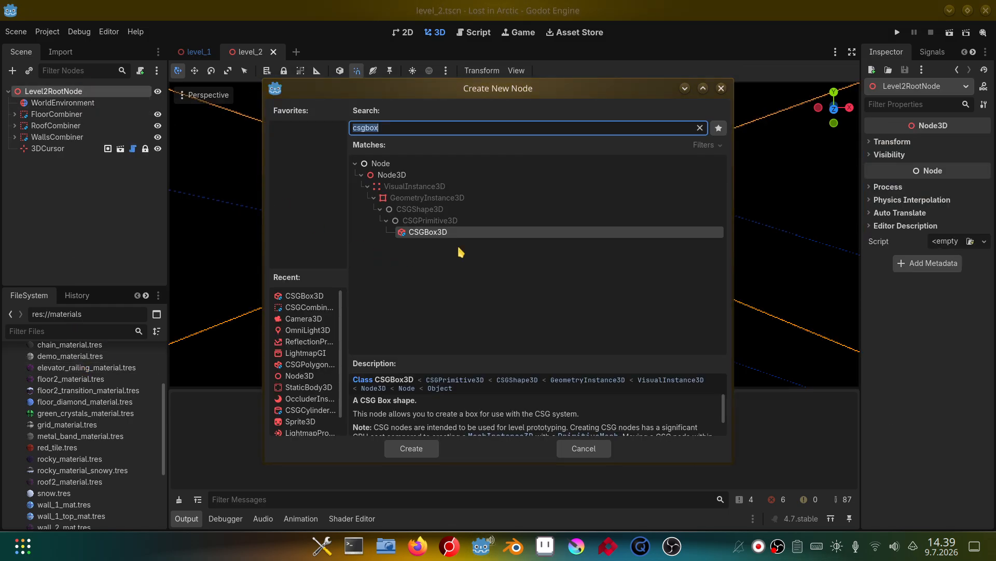
type("omgo")
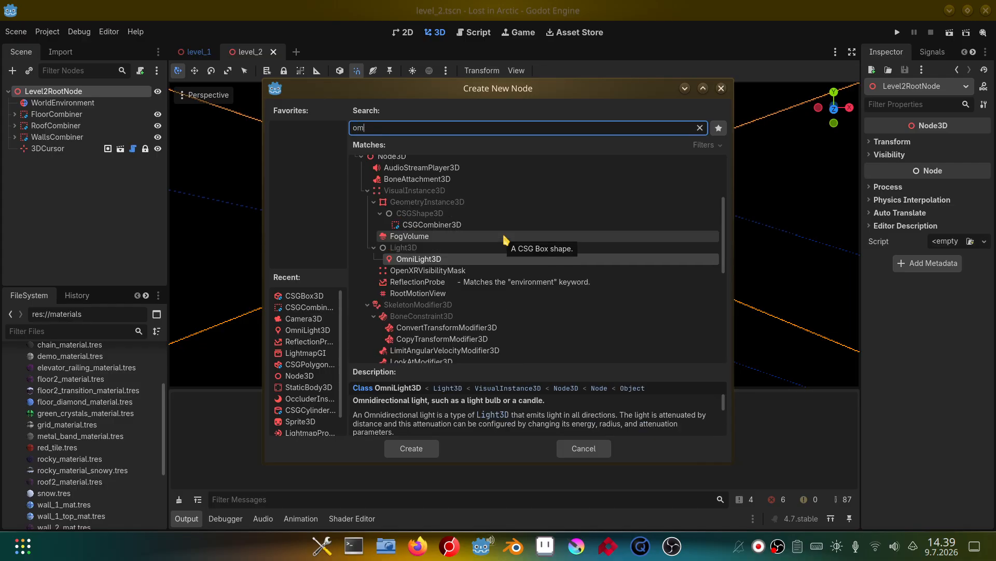
key("BackSpace")
key("BackSpace")
type("ni")
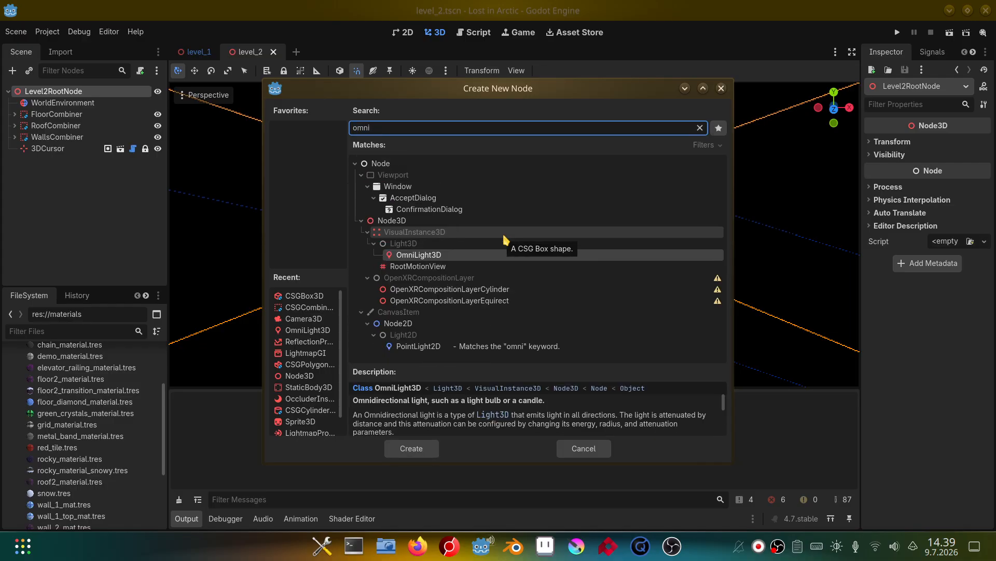
key("Return")
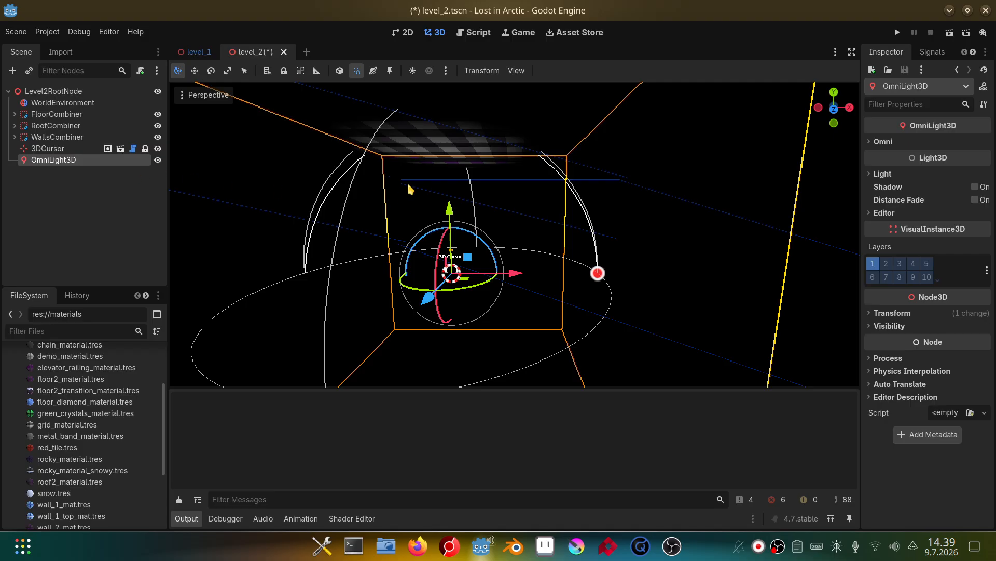
Remove the 3D cursor from the level_2 scene
key("shift+s")
left_click(599, 315)
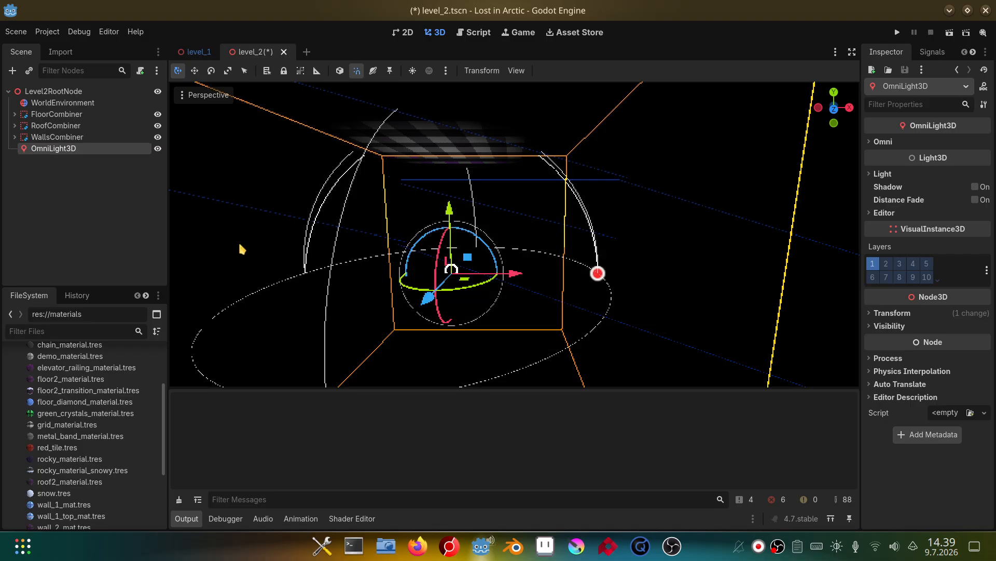
left_click(94, 92)
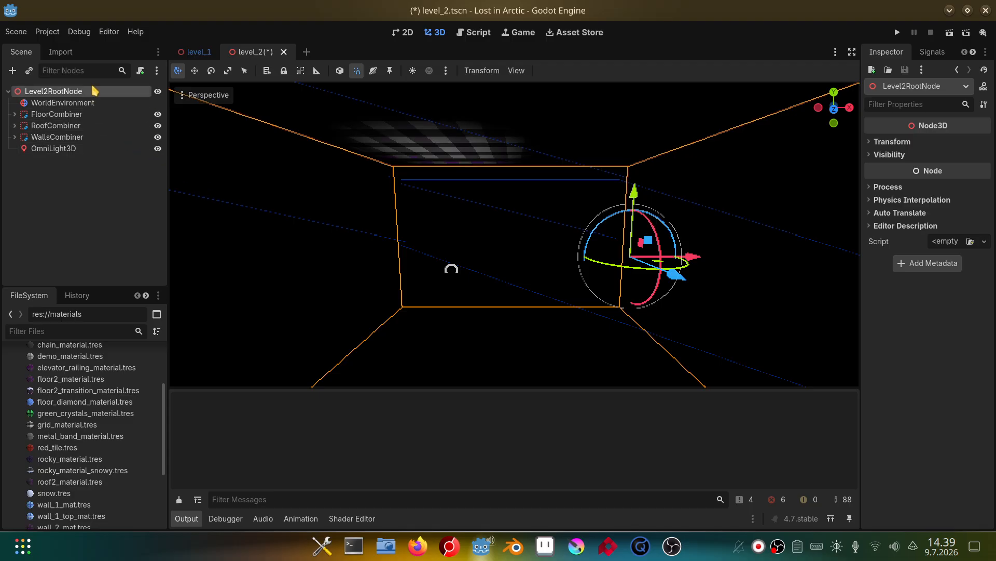
Move the OmniLight3D up off the floor and inward to about mid-height near the room's corner
double_click(103, 149)
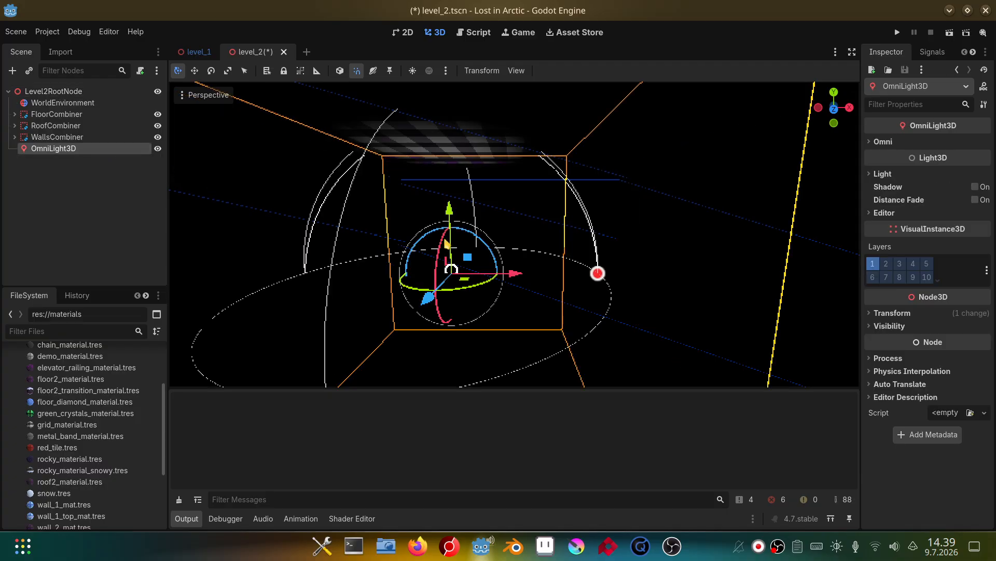
left_click_drag(453, 210, 452, 180)
right_click_drag(451, 180, 431, 180)
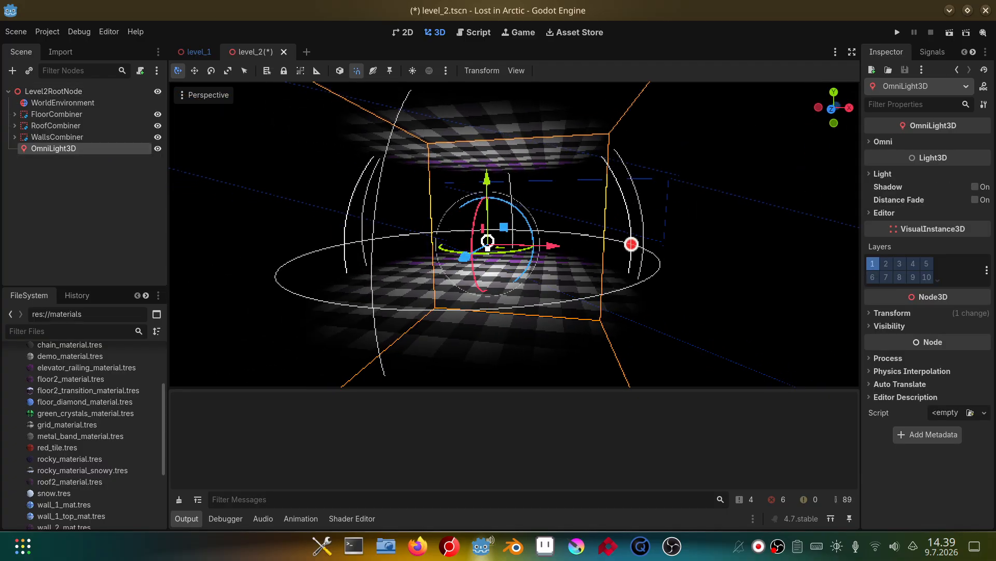
left_click_drag(466, 256, 405, 287)
left_click_drag(518, 257, 478, 248)
left_click_drag(383, 272, 451, 210)
left_click_drag(485, 169, 484, 151)
key("w")
right_click_drag(484, 151, 456, 151)
key("d")
key("w")
key("e")
key("s")
key("q")
key("w")
key("e")
key("s")
Set the OmniLight3D's range to 15 m, inspect the lighting in the room, and increase the range to 16 m
left_click(922, 143)
left_click(974, 155)
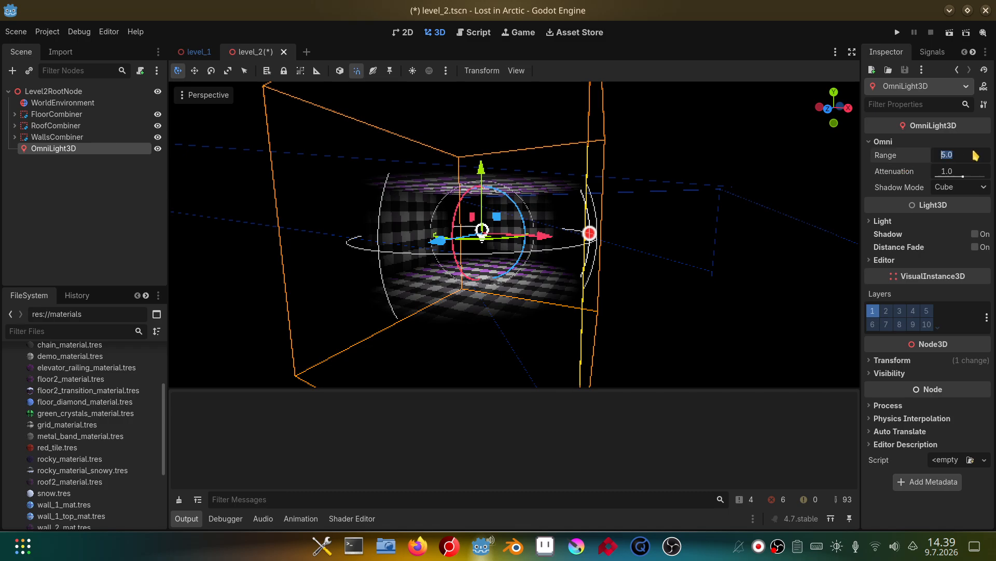
key("Return")
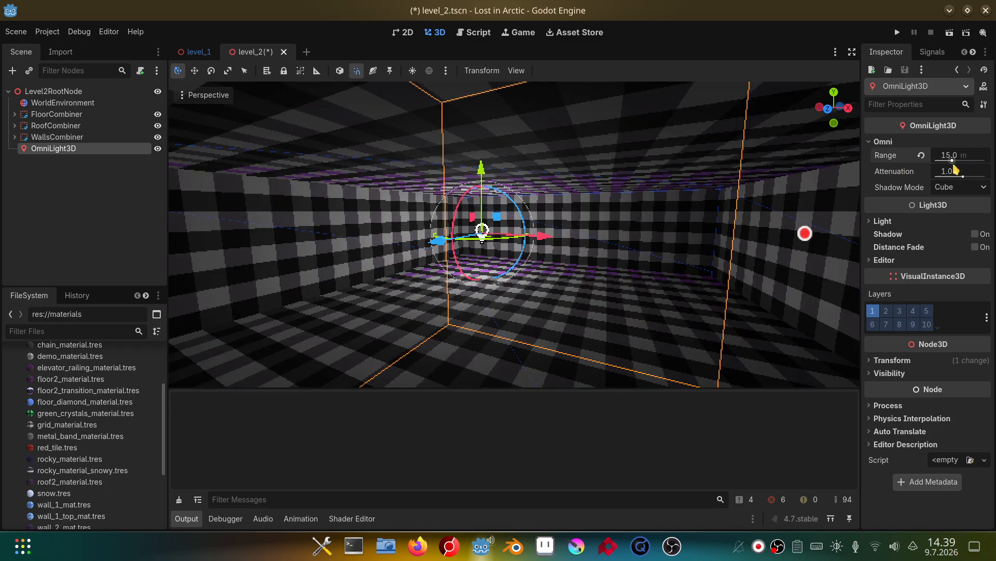
right_click_drag(571, 208, 892, 217)
left_click(956, 156)
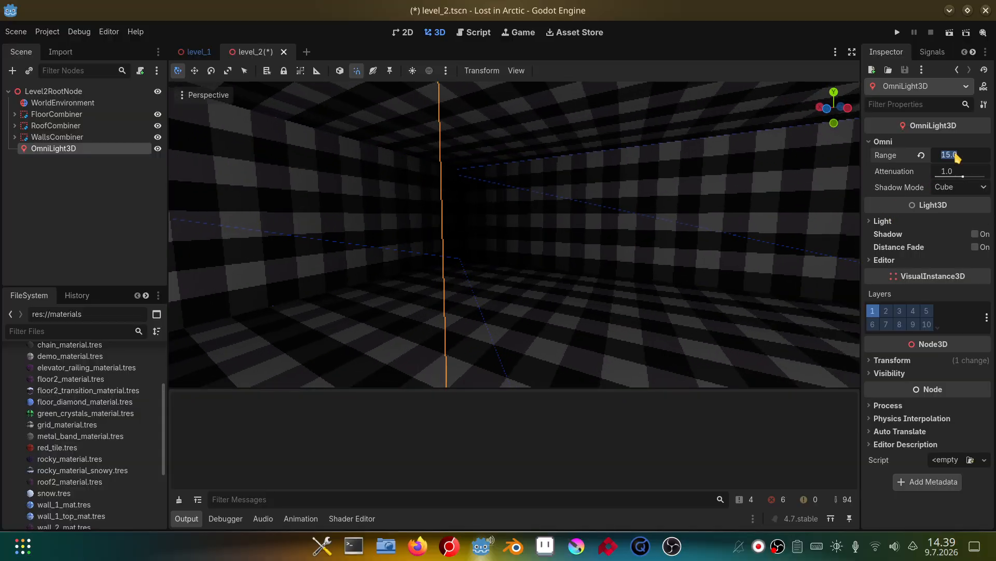
key("Return")
right_click_drag(570, 207, 667, 222)
right_click_drag(852, 220, 838, 227)
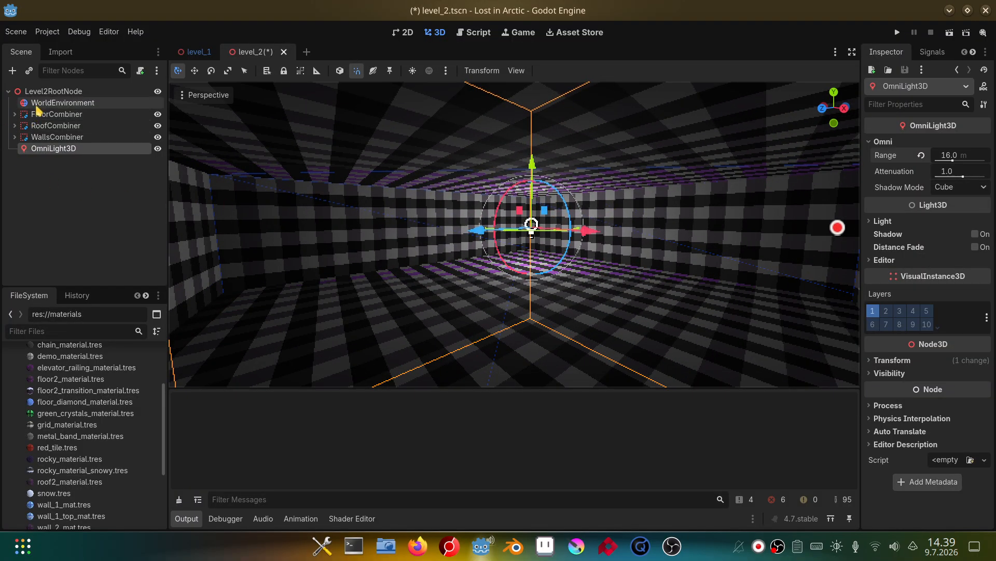
Add a LightmapGI node under Level2RootNode and reorder it to be the root's first child
left_click(53, 90)
key("ctrl+a")
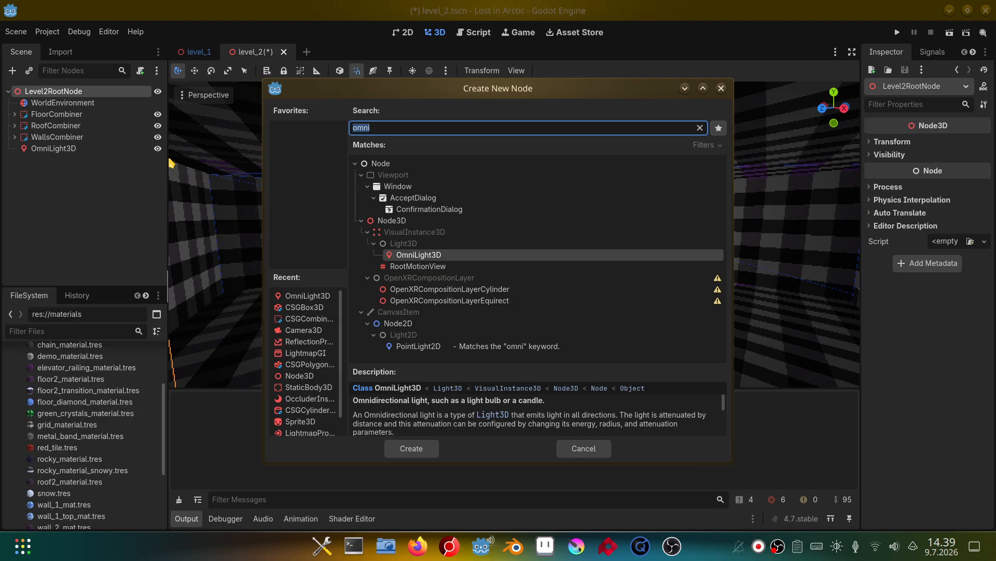
type("light")
key("Return")
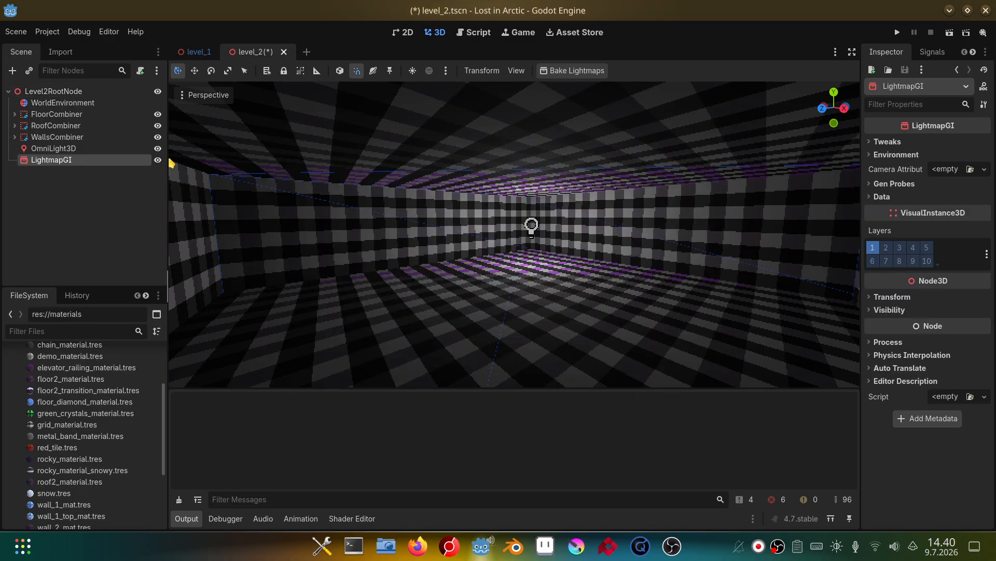
key("ctrl+Up")
key("ctrl+Up")
key("ctrl+Up")
key("ctrl+Up")
key("ctrl+Up")
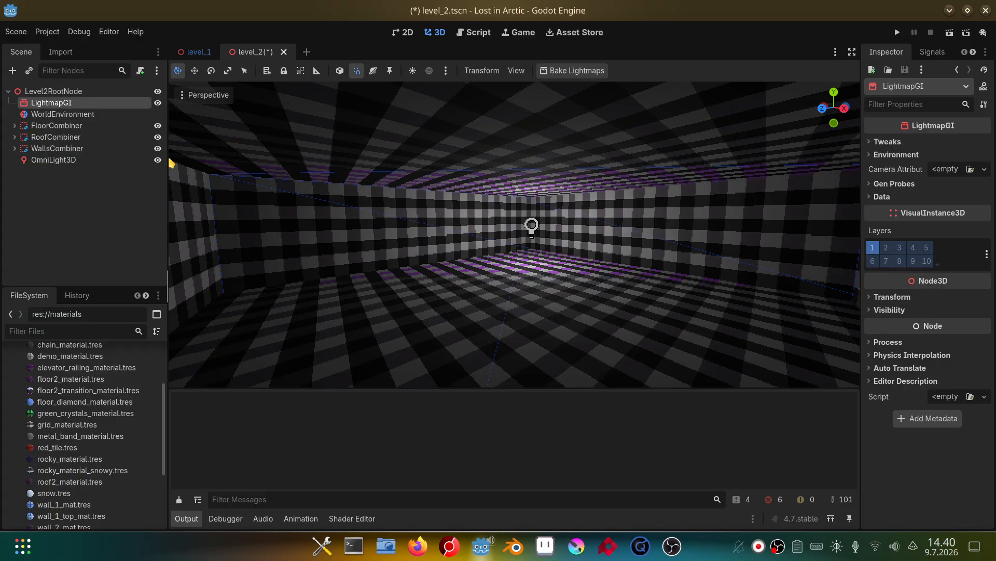
Add a ReflectionProbe node under Level2RootNode and place it directly below LightmapGI in the scene tree
right_click(115, 91)
left_click(156, 101)
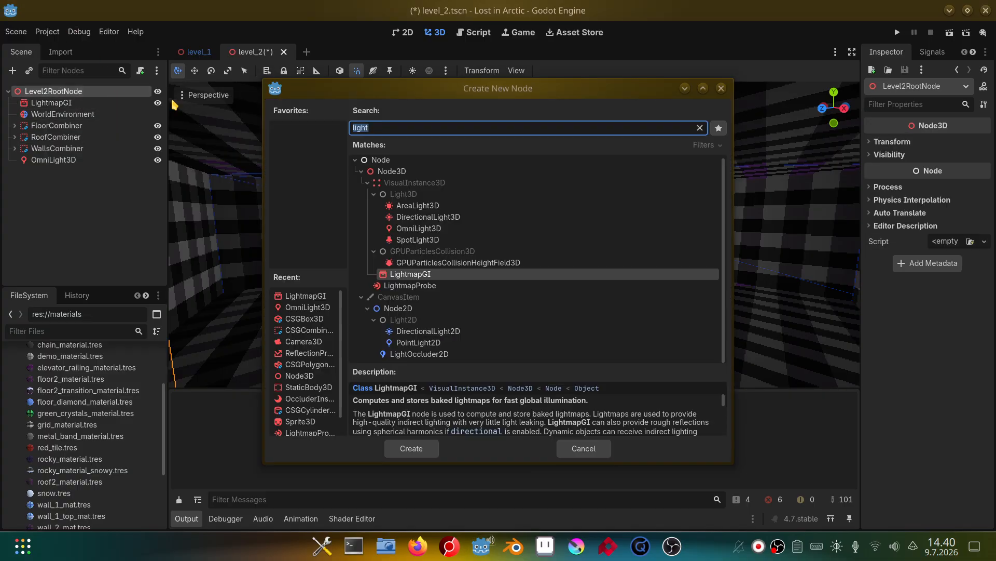
type("refle")
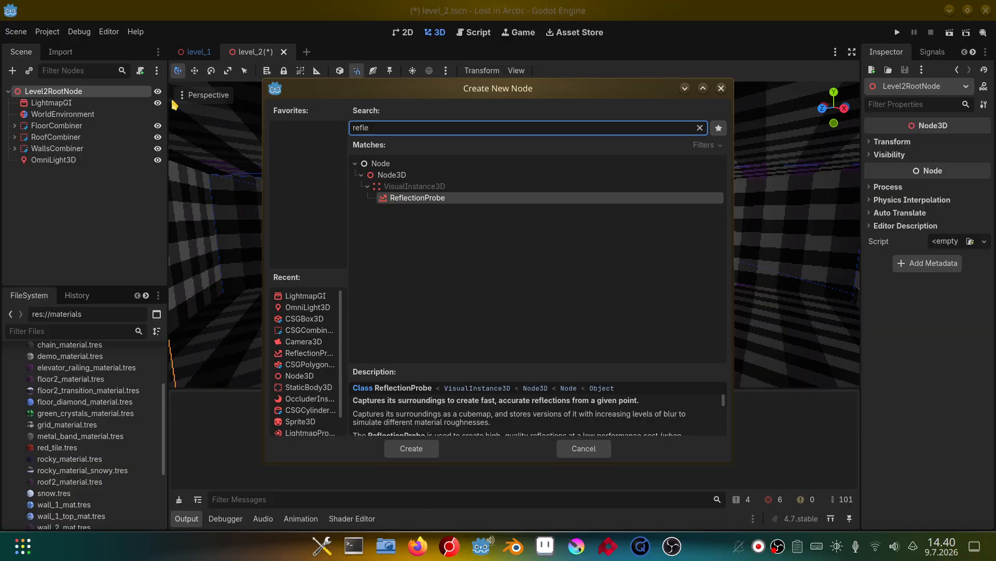
key("Return")
key("ctrl+Up")
key("ctrl+Up")
key("ctrl+Up")
key("ctrl+Up")
key("ctrl+Up")
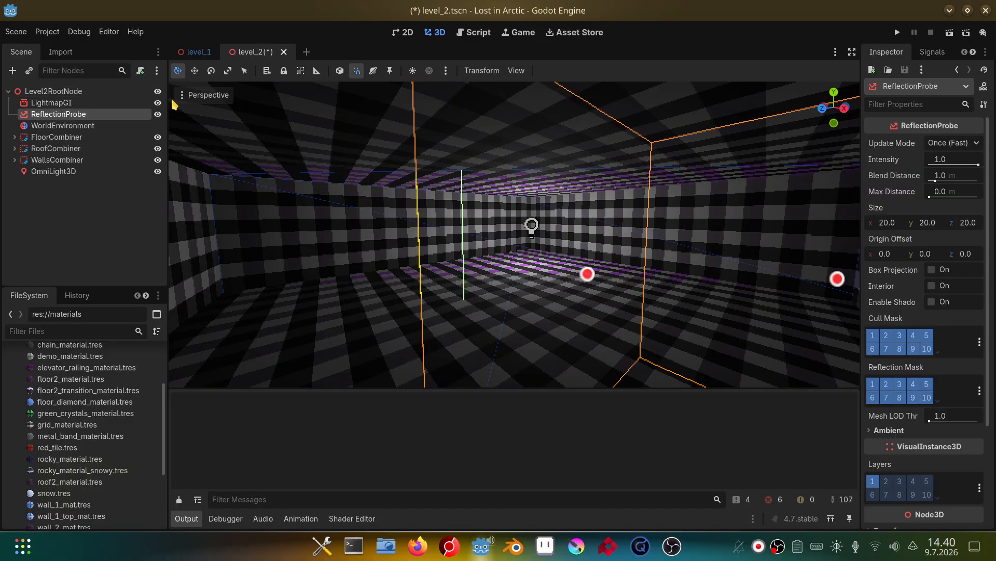
Center the ReflectionProbe horizontally over the room as seen from above
key("KP_7")
scroll(597, 207, "down", 8)
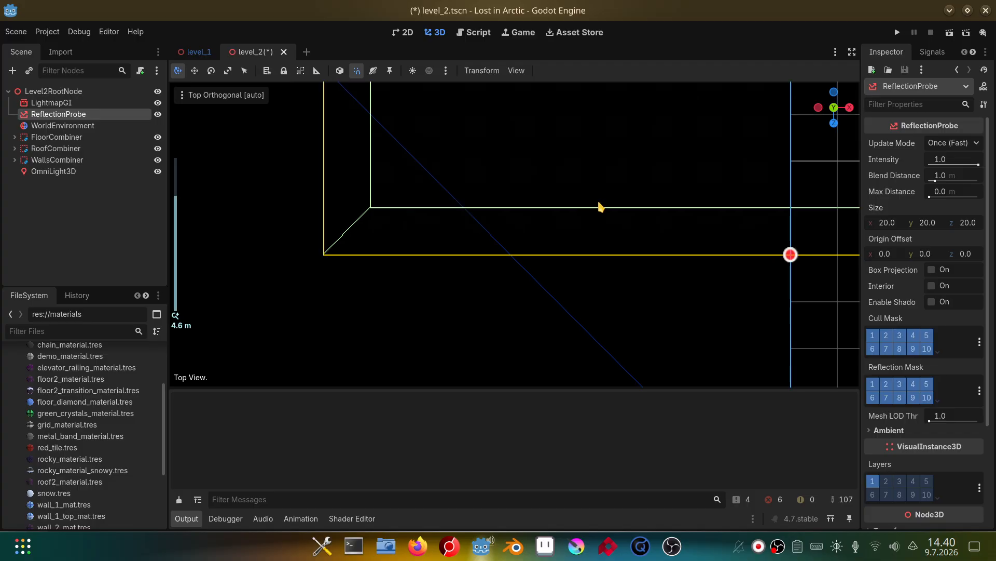
middle_click_drag(633, 170, 633, 192, "shift")
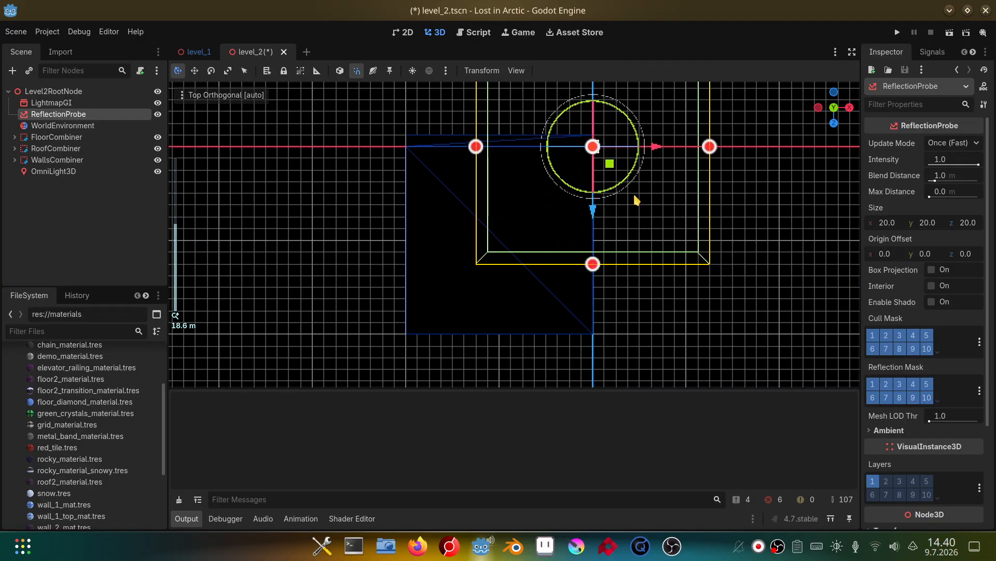
left_click_drag(653, 148, 564, 149)
left_click_drag(502, 213, 503, 291)
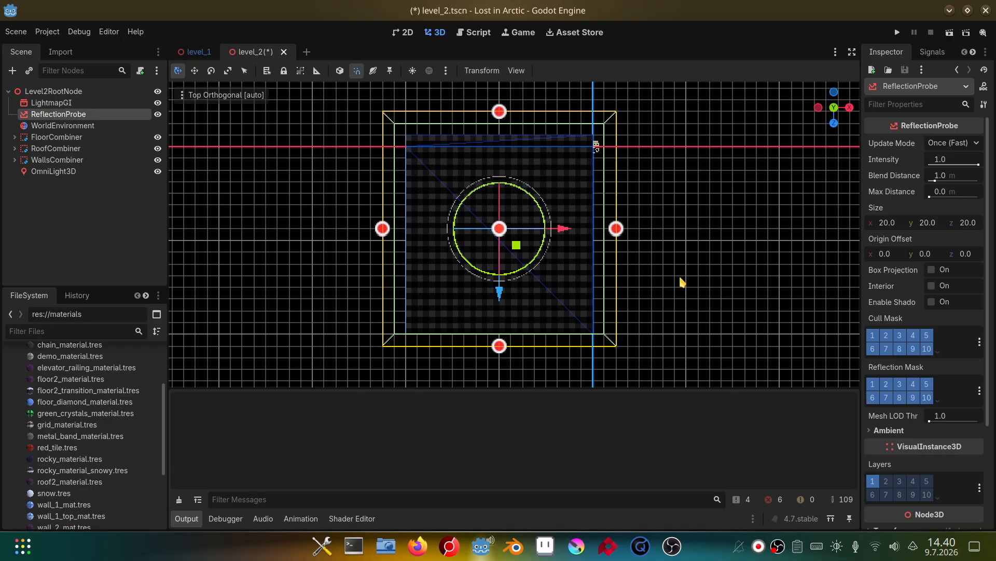
Shrink the ReflectionProbe's footprint around the room to 18 in X and 19 in Z
left_click_drag(502, 114, 499, 123)
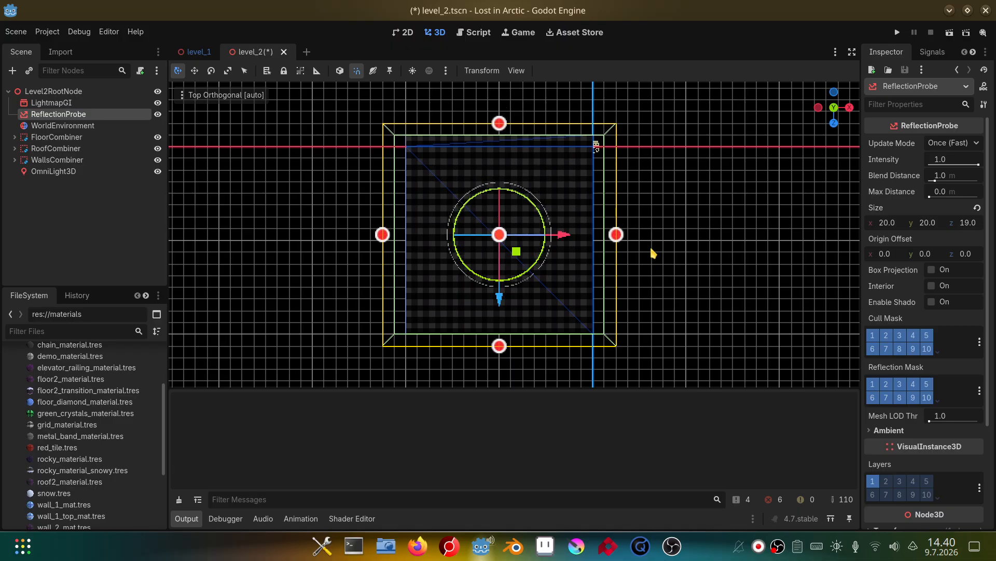
left_click_drag(616, 232, 608, 237)
left_click_drag(385, 236, 395, 236)
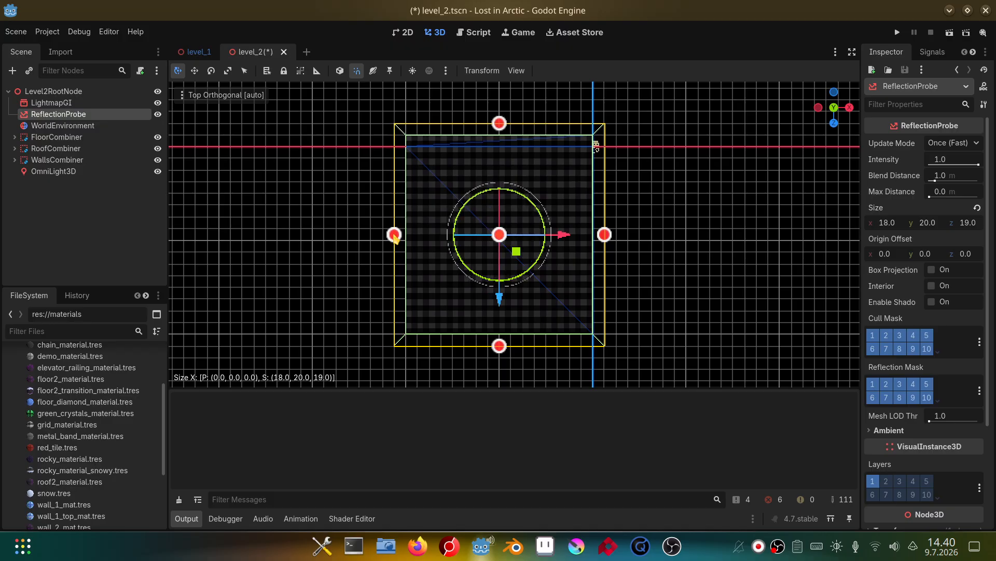
Fit the ReflectionProbe to the room's height from the front, reducing its Y size to 8
middle_click_drag(674, 271, 662, 131)
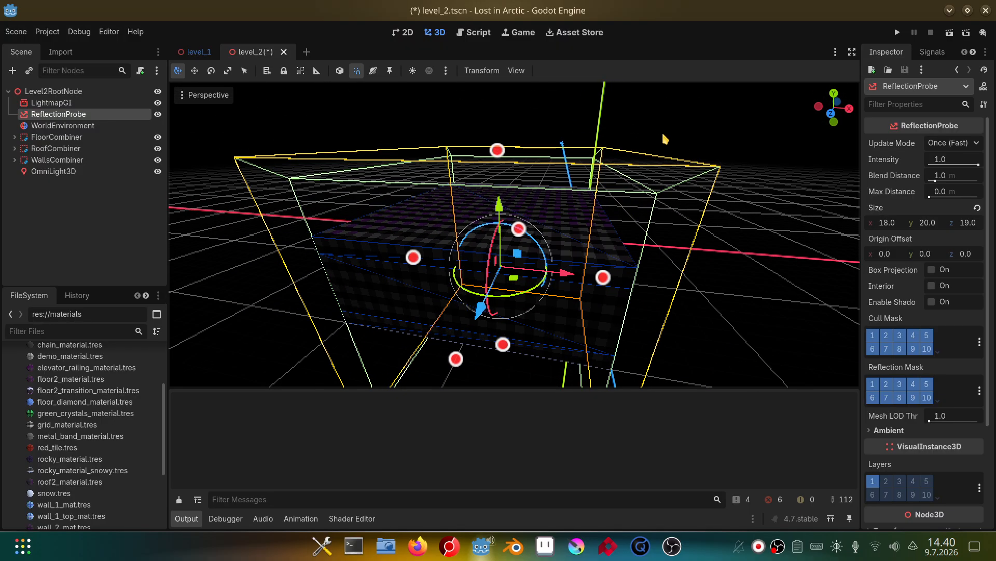
key("KP_1")
middle_click_drag(645, 245, 647, 218, "shift")
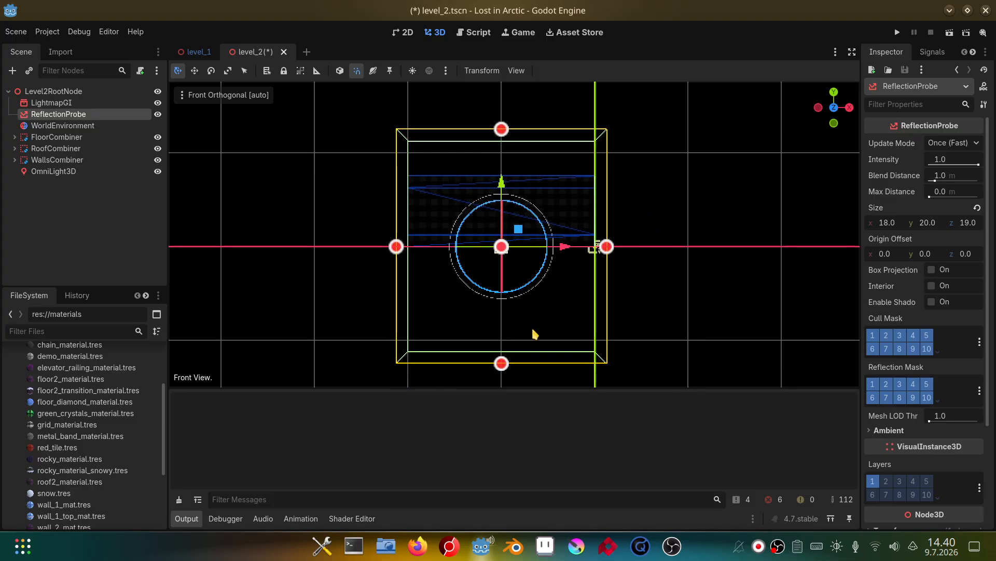
left_click_drag(502, 367, 502, 263)
left_click_drag(503, 129, 505, 167)
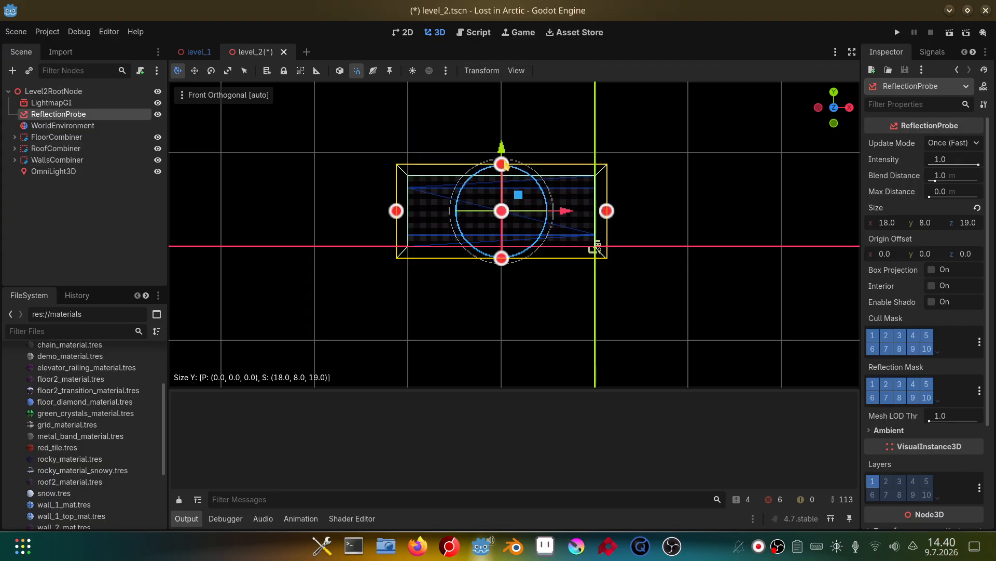
Inspect the lit floor, walls and roof from inside the room with nothing selected
middle_click_drag(717, 197, 669, 249)
key("w")
right_click_drag(668, 250, 659, 197)
key("e")
key("s")
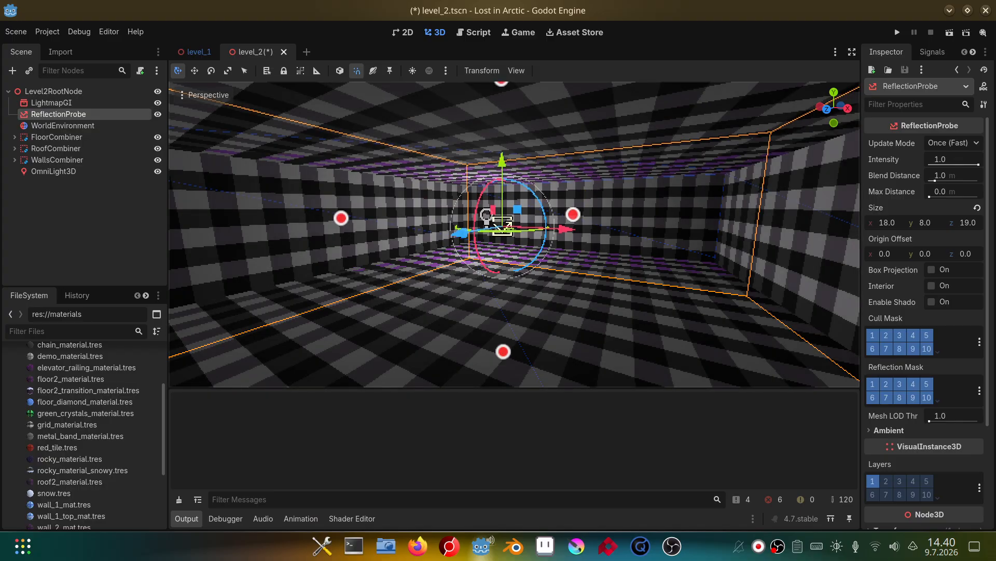
key("e")
right_click_drag(514, 234, 488, 233)
left_click(514, 130)
key("q")
key("q")
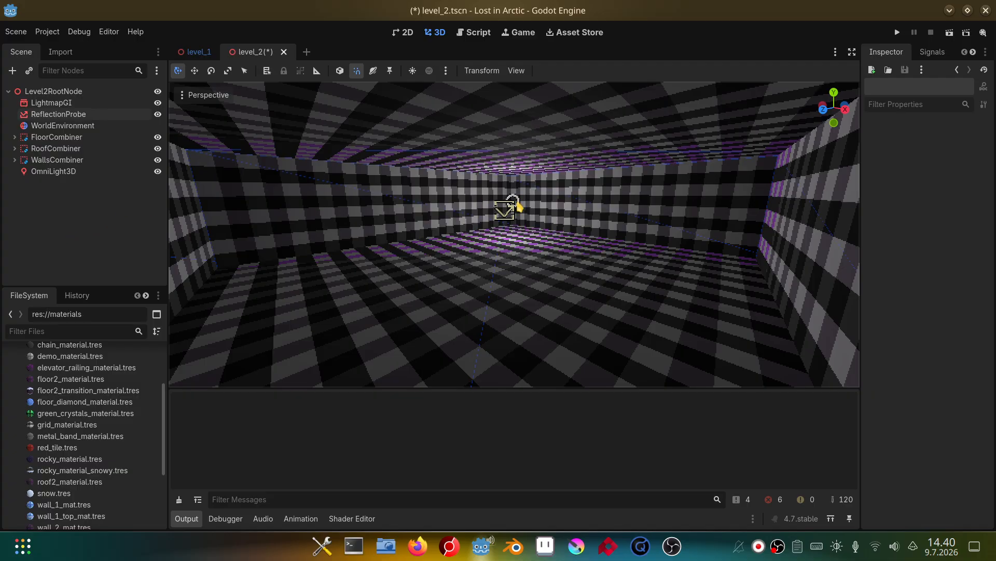
mouse_move(719, 193)
right_mouse_down()
mouse_move(734, 195)
mouse_move(715, 185)
right_mouse_up()
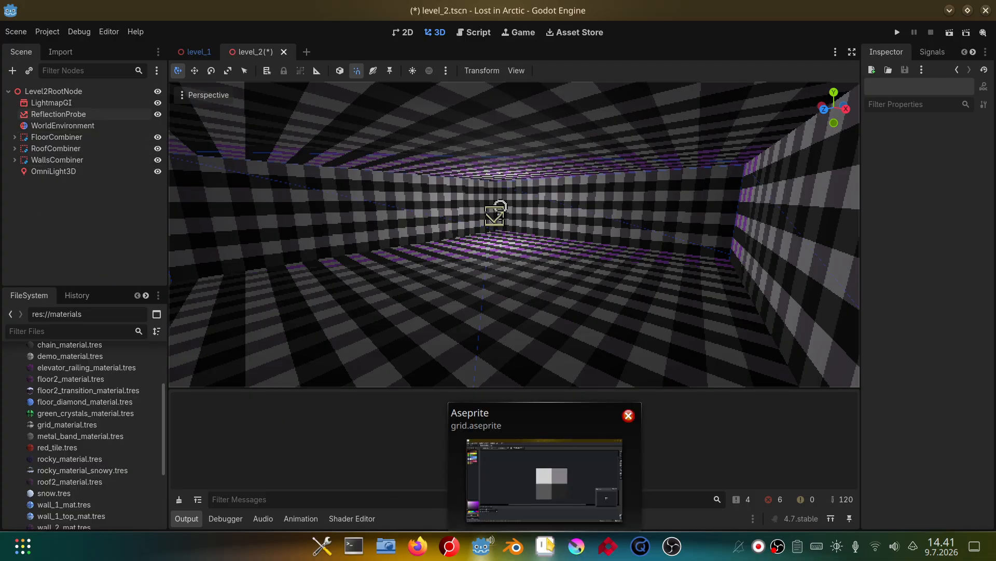
Switch to Aseprite and create a new 16 × 16 pixel sprite
left_click(545, 551)
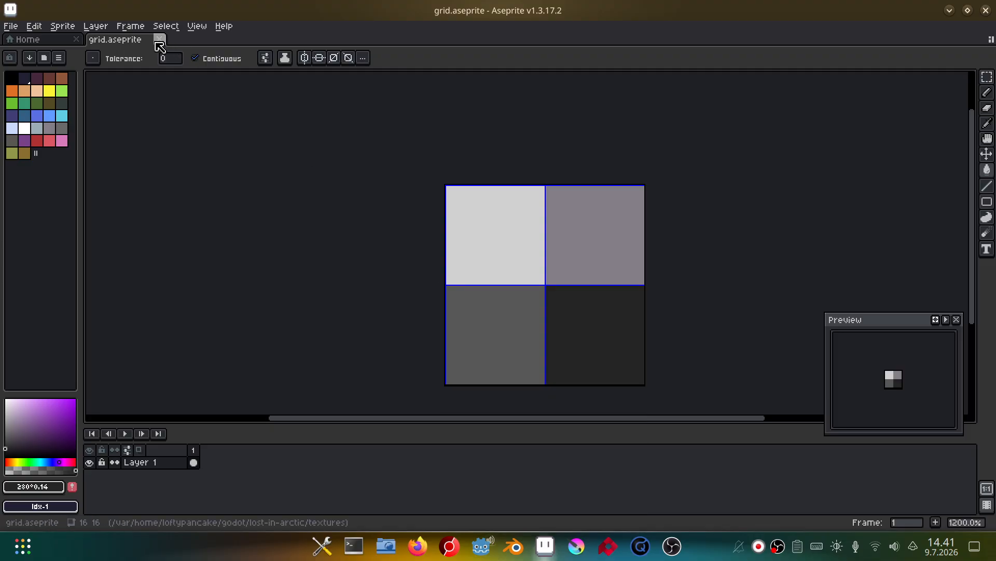
left_click(12, 26)
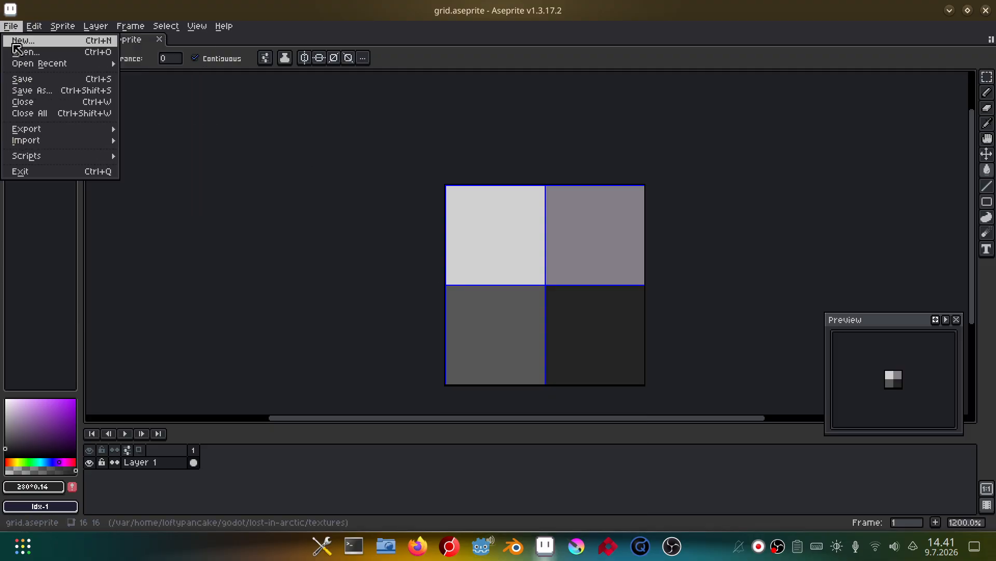
left_click(19, 41)
left_click(466, 369)
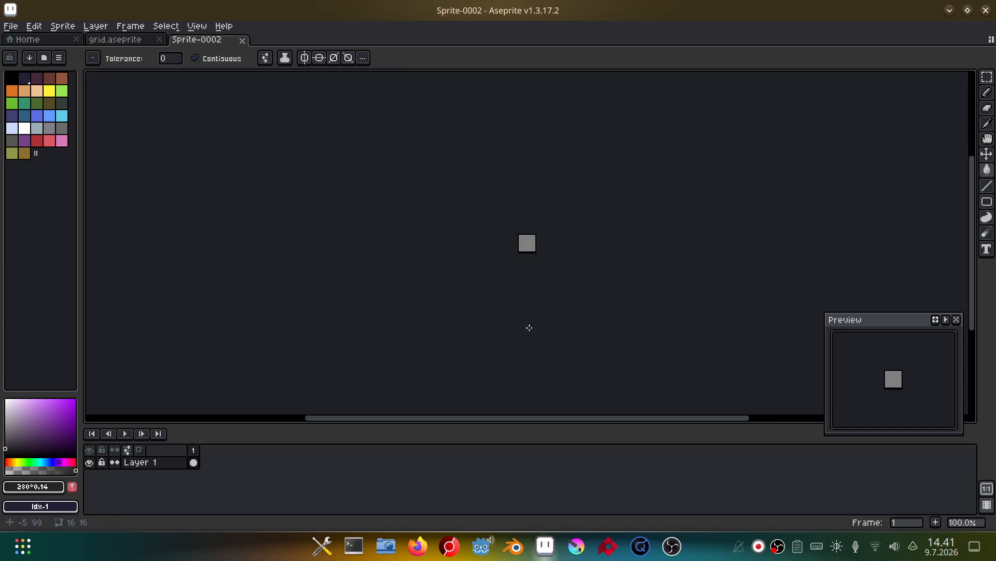
Fill the blank sprite's canvas with the near-black purple #130d17
scroll(547, 233, "up", 4)
scroll(525, 259, "up", 4)
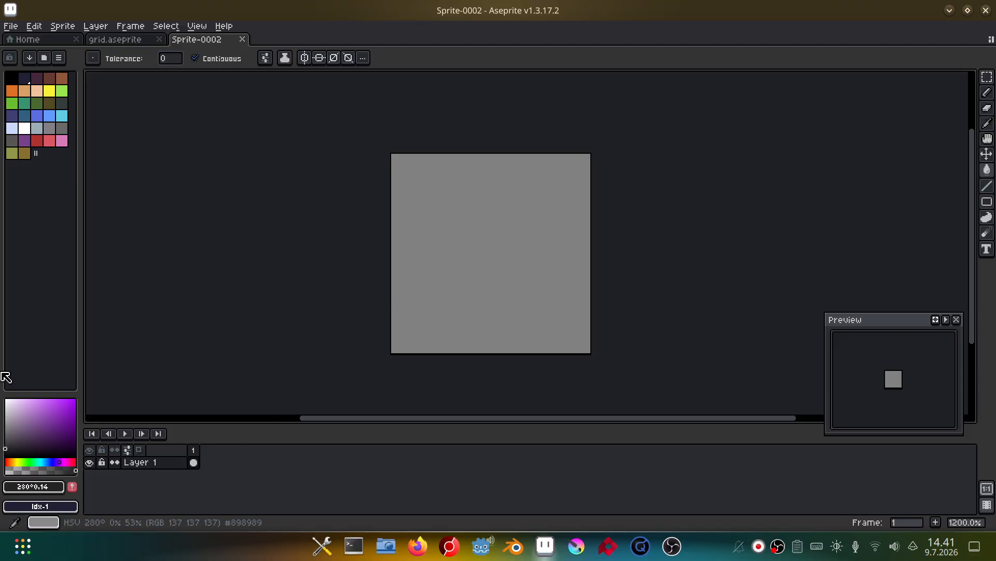
left_click_drag(47, 433, 36, 452)
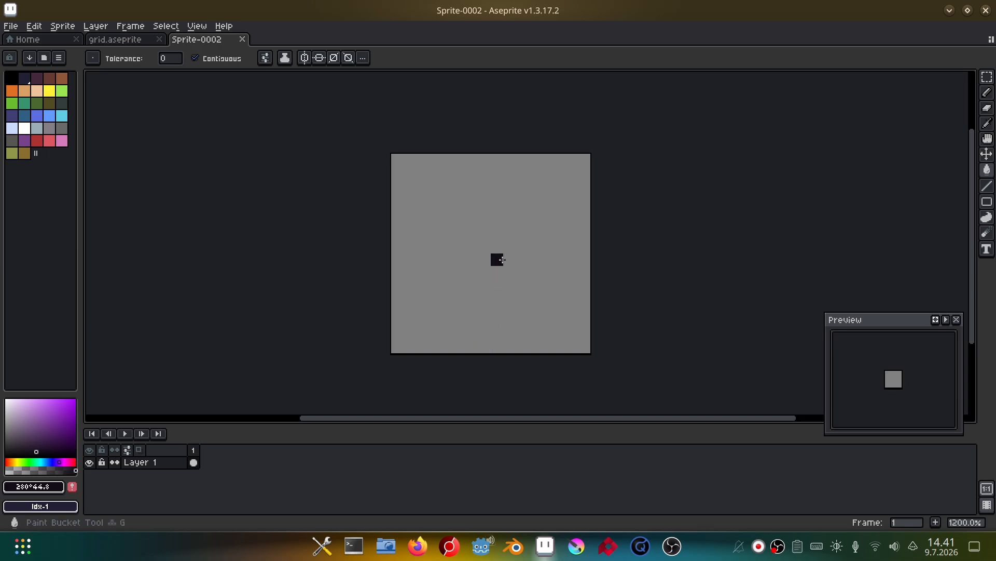
left_click(496, 260)
left_click(73, 440)
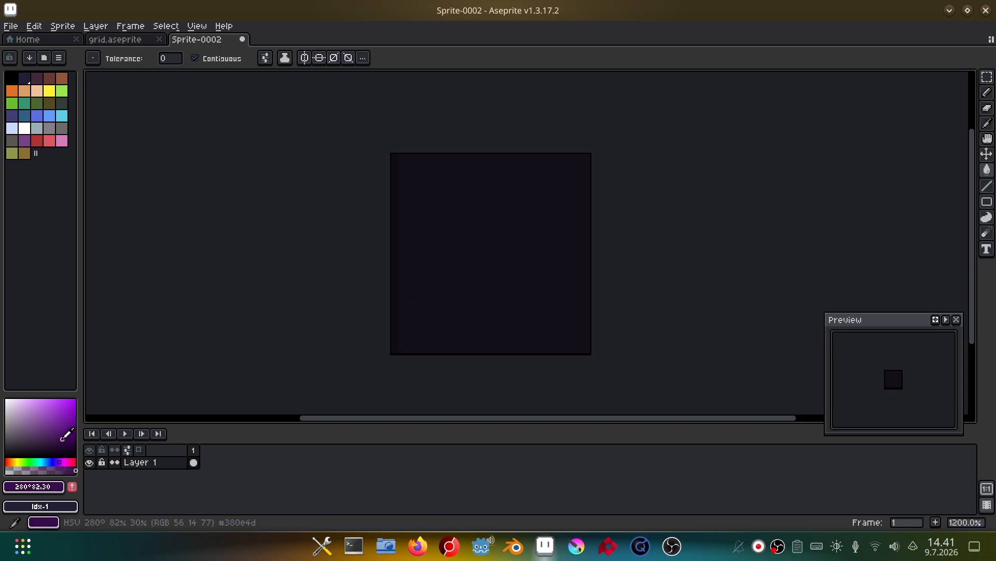
left_click(63, 438)
left_click(53, 426)
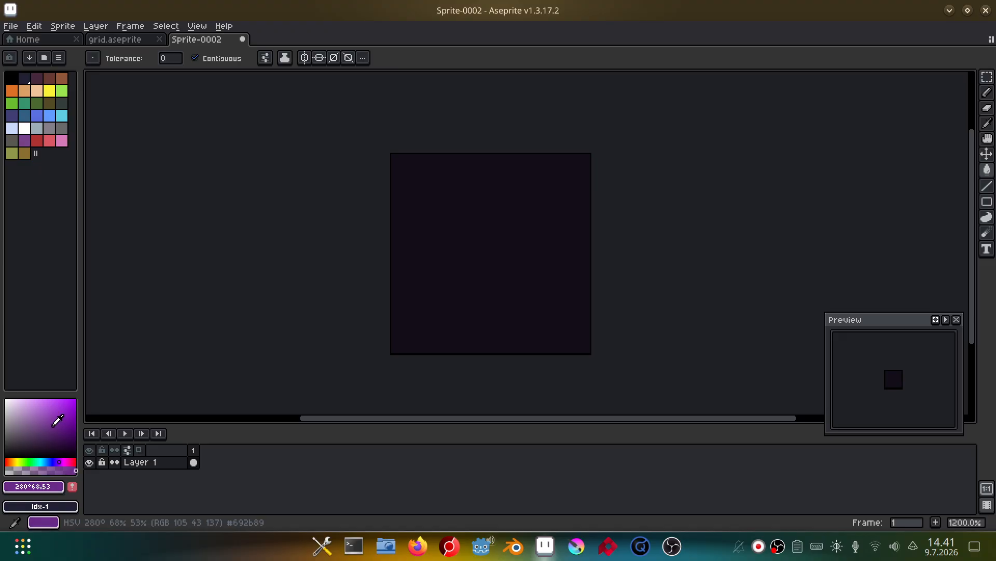
left_click(59, 489)
left_click(54, 488)
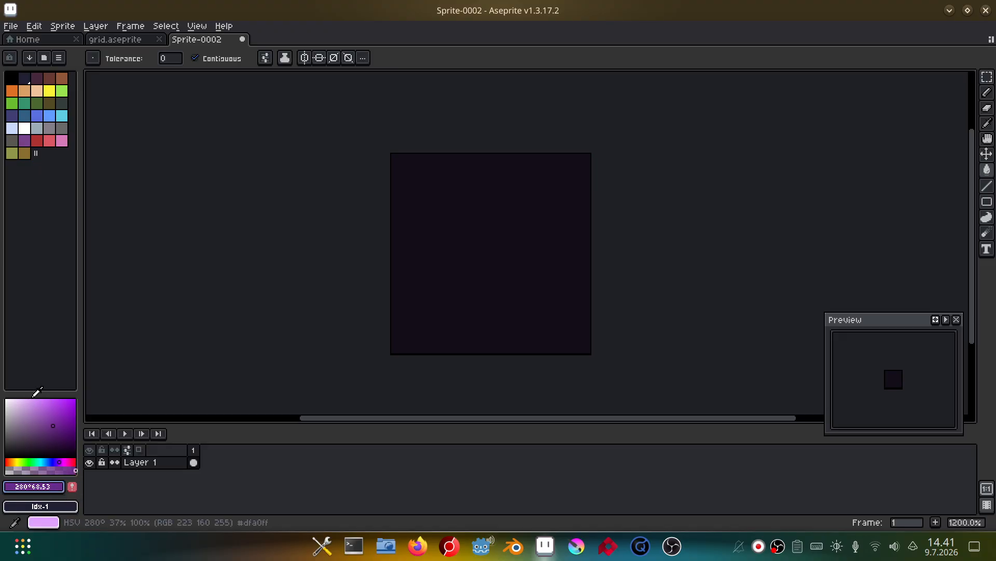
Sample the canvas's dark purple and lighten it to a foreground colour of hue 292, saturation 38, value 27
key("i")
left_click(497, 268)
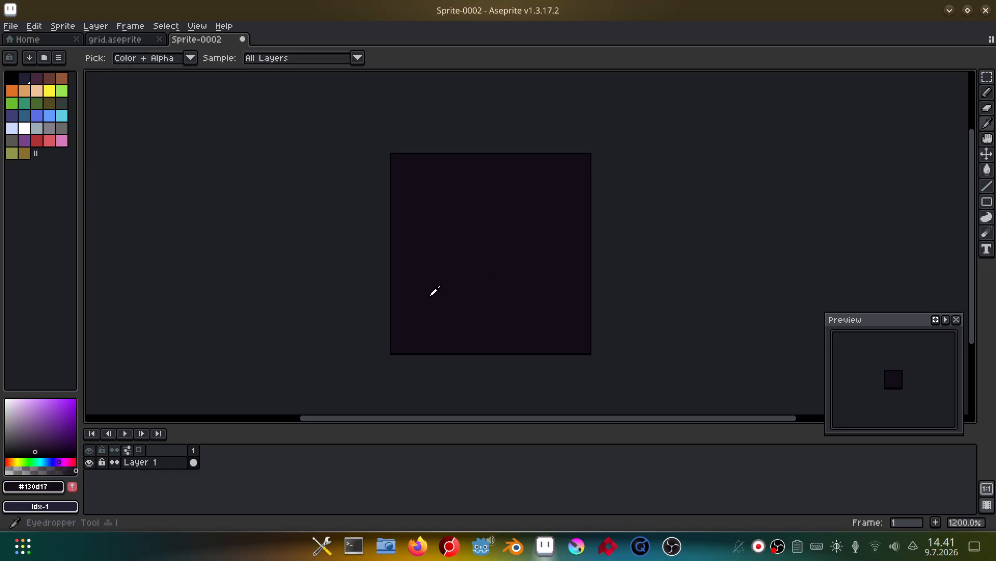
left_click(33, 486)
left_click(36, 400)
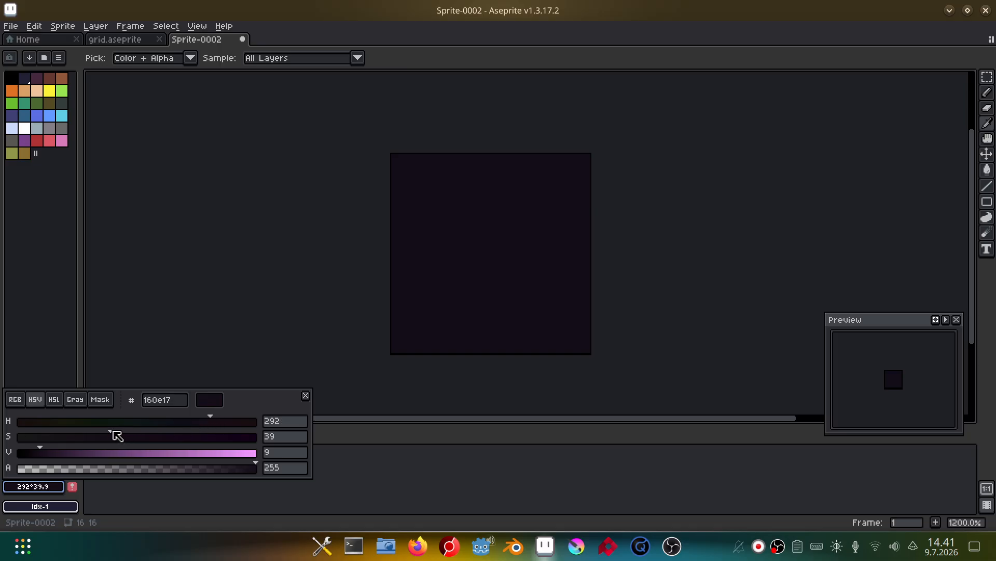
left_click_drag(53, 454, 87, 455)
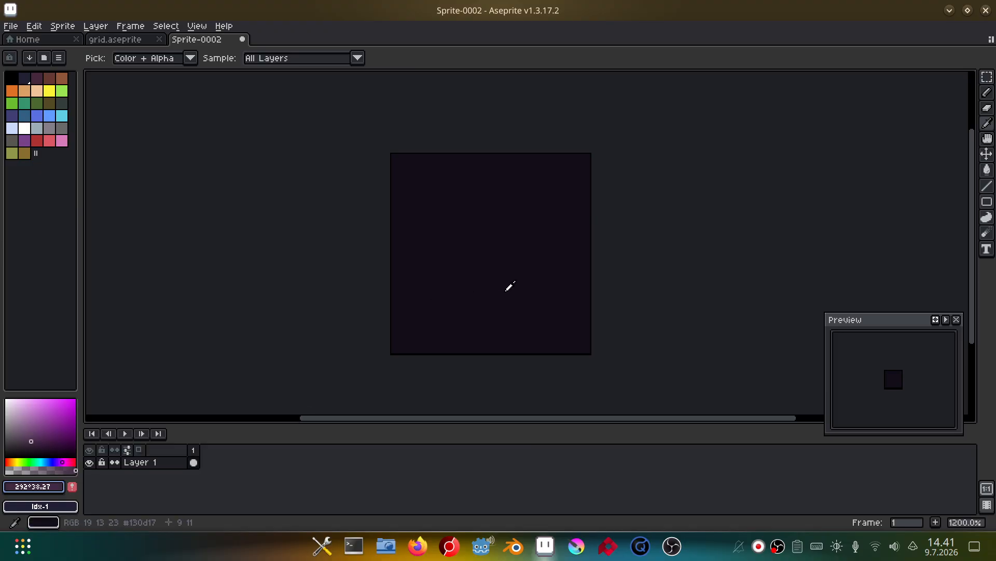
With horizontal and vertical symmetry on, draw a one-pixel-thick square outline one pixel inside the canvas edge, leaving its corner pixels dark
key("b")
left_click(443, 58)
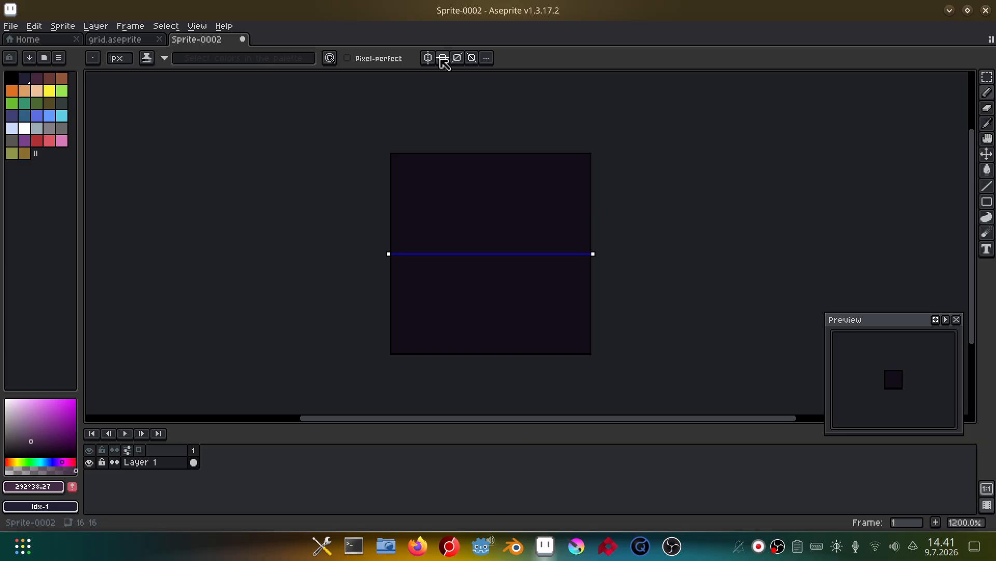
left_click(428, 58)
left_click(485, 172)
left_click(409, 171, "shift")
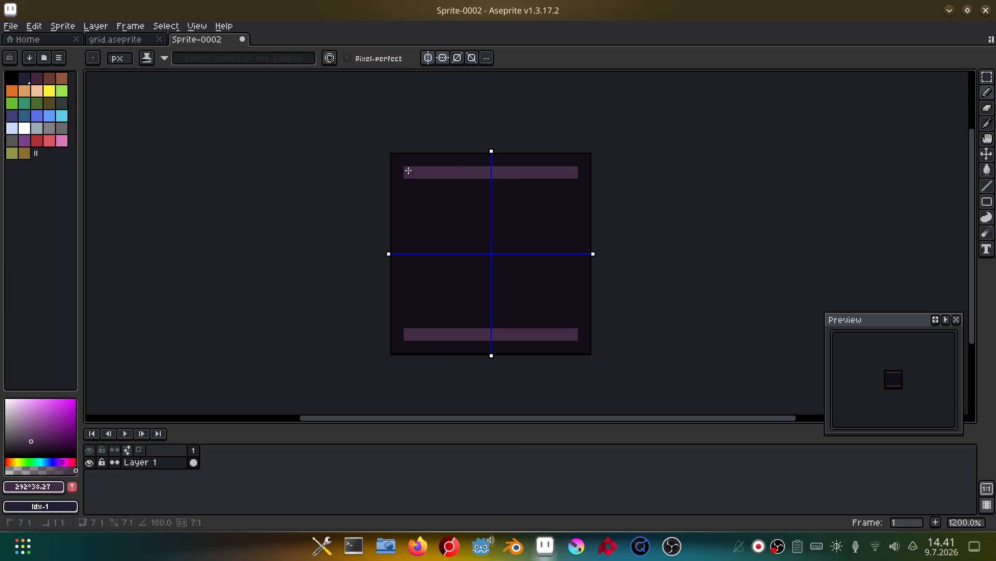
right_click(416, 171)
left_click(410, 185)
left_click(410, 276, "shift")
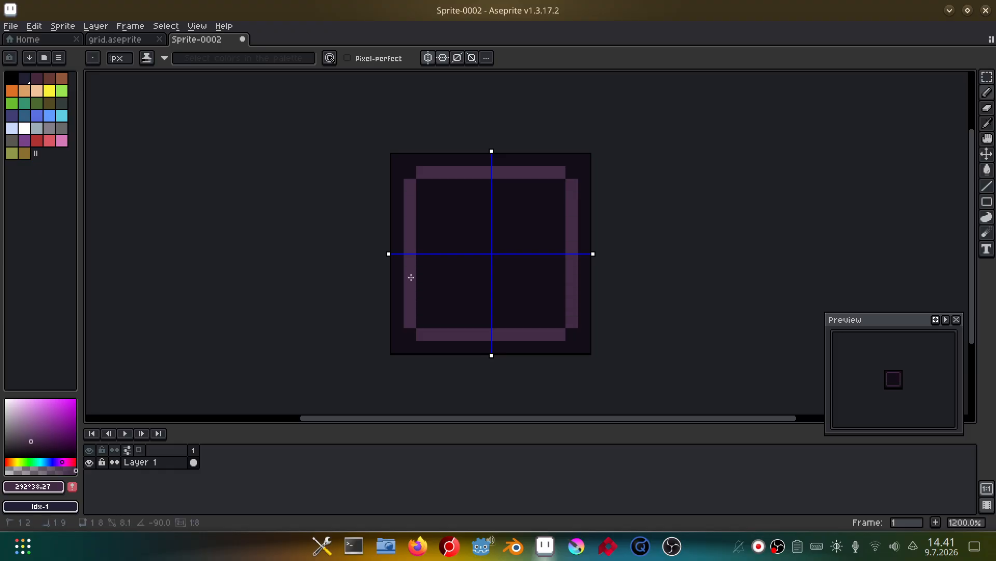
Fill the outline's interior with the same purple and turn off both symmetry axes
key("g")
left_click(458, 249)
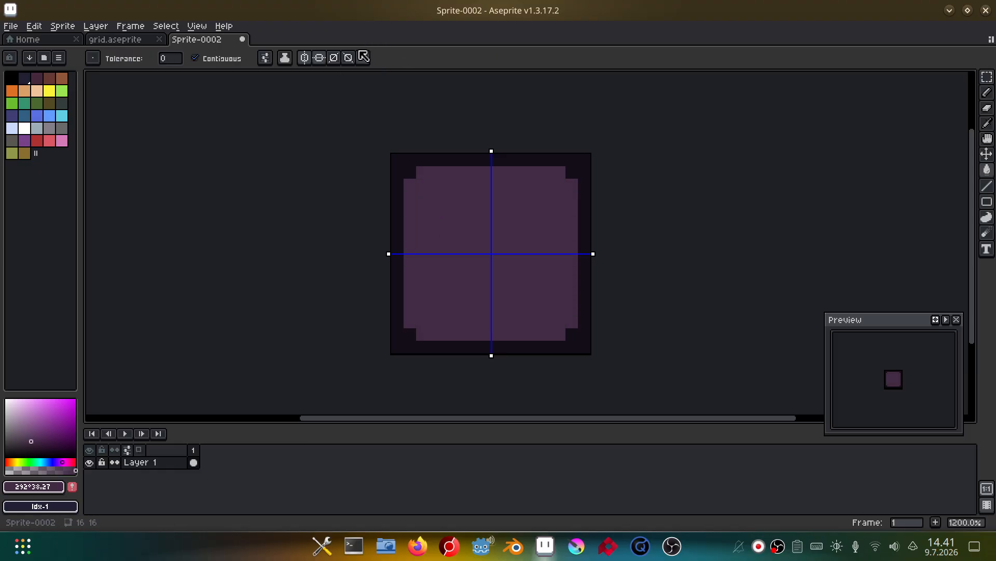
left_click(319, 58)
left_click(304, 58)
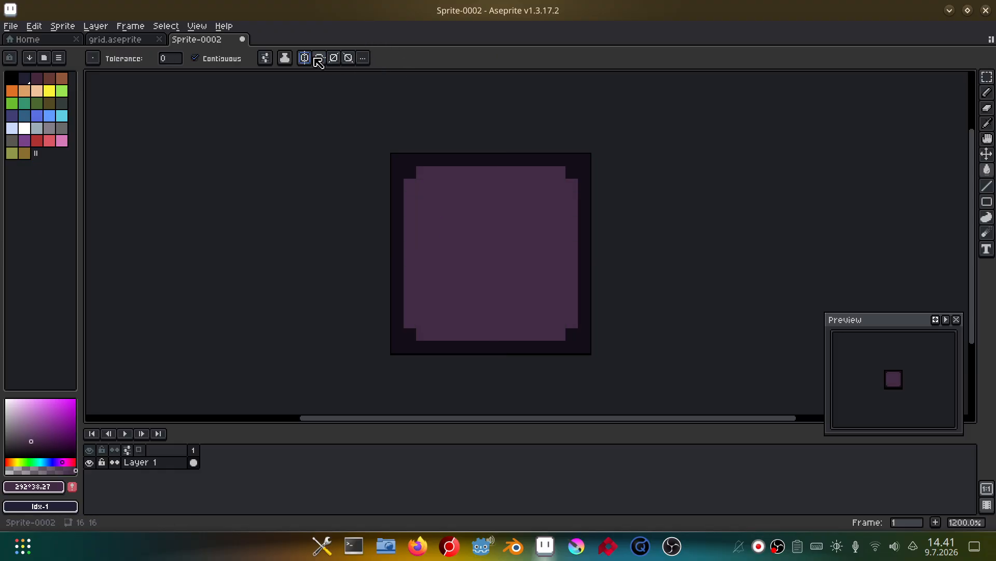
Paint a highlight in lighter purple #614060 along most of the block's top edge and the upper part of its left edge
left_click(33, 486)
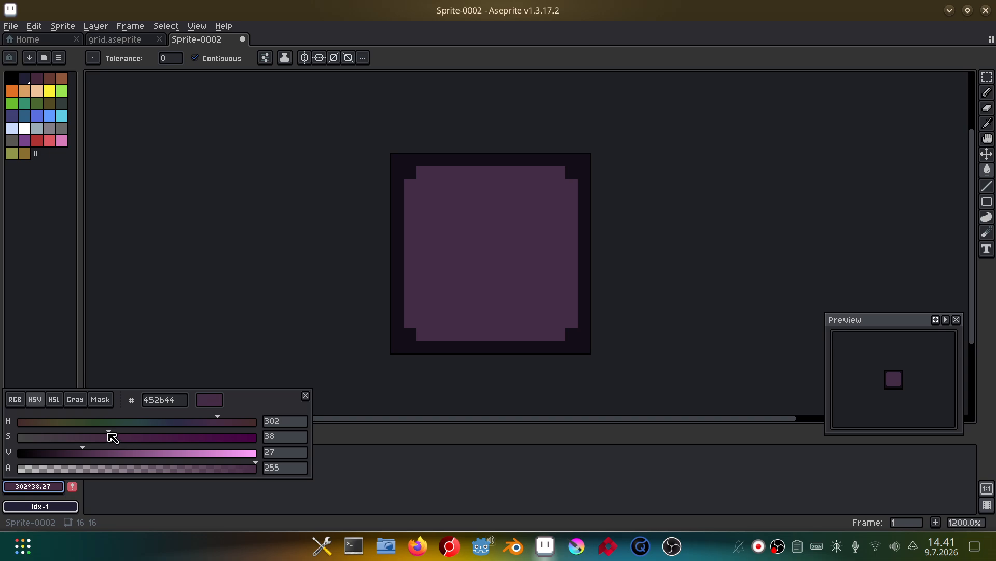
left_click_drag(83, 448, 109, 450)
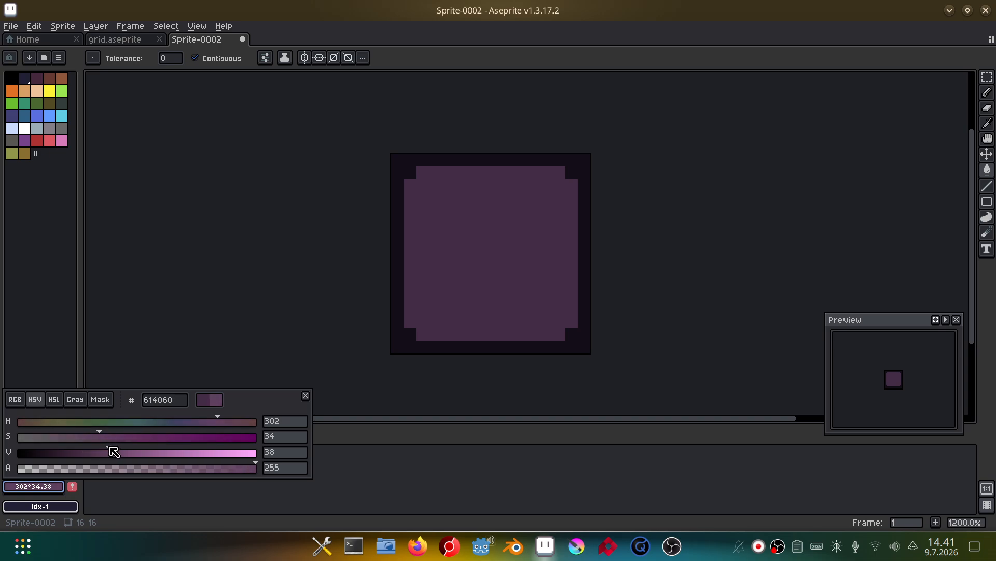
left_click(224, 307)
key("b")
mouse_move(410, 183)
left_mouse_down()
mouse_move(410, 238)
mouse_move(441, 166)
left_mouse_up()
left_click(485, 160, "shift")
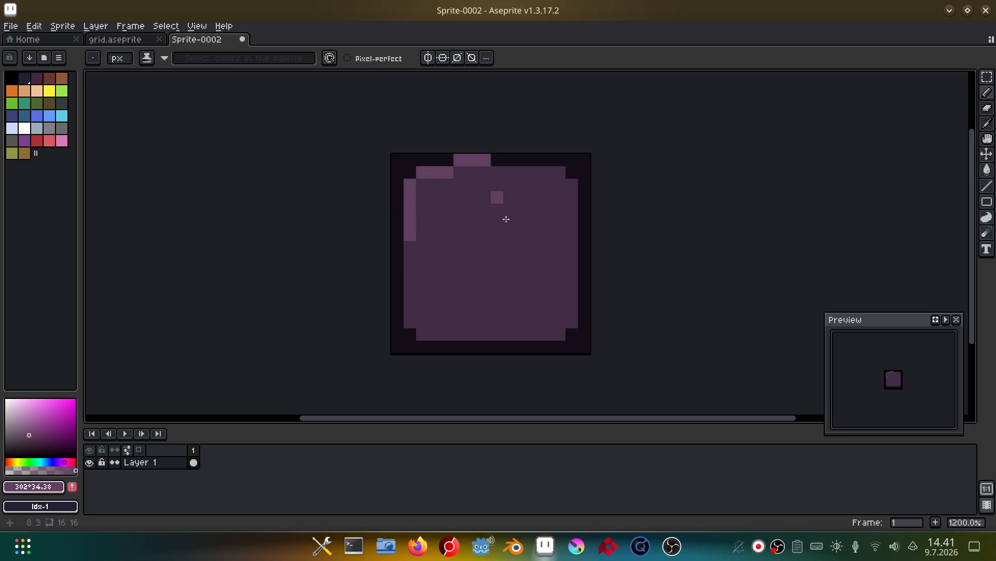
key("ctrl+z")
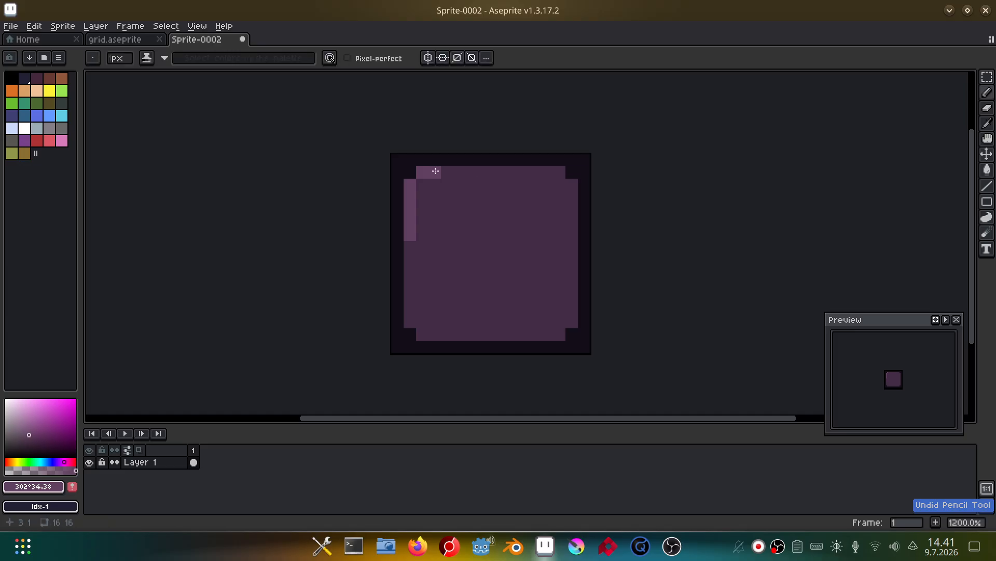
left_click_drag(439, 172, 519, 167)
left_click_drag(407, 244, 409, 272)
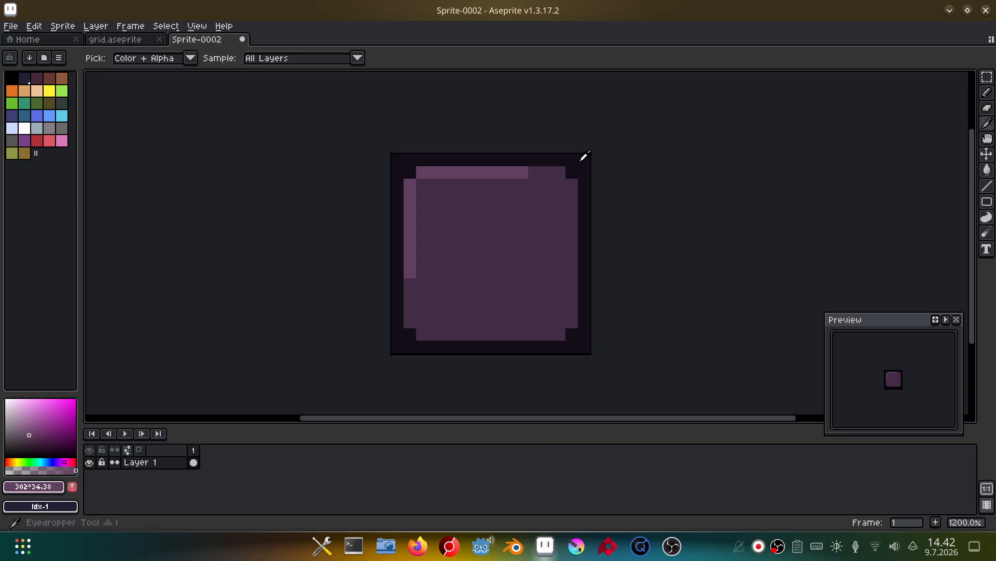
Place two single-pixel dots in dark #130d17 on the block, one in its upper-left area and one in its lower-right area
left_click(583, 157, "alt")
left_click(473, 258)
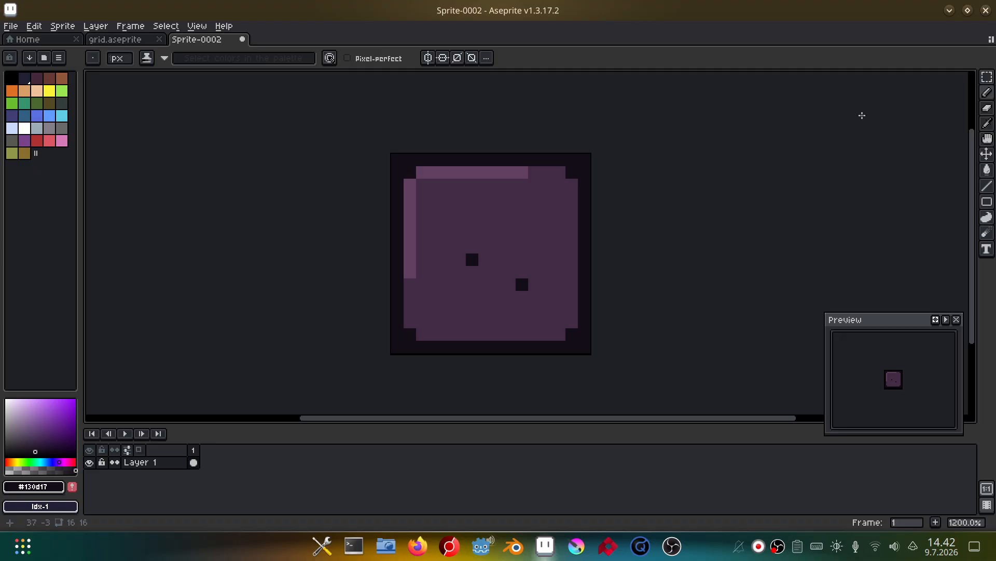
left_click(481, 251, "alt")
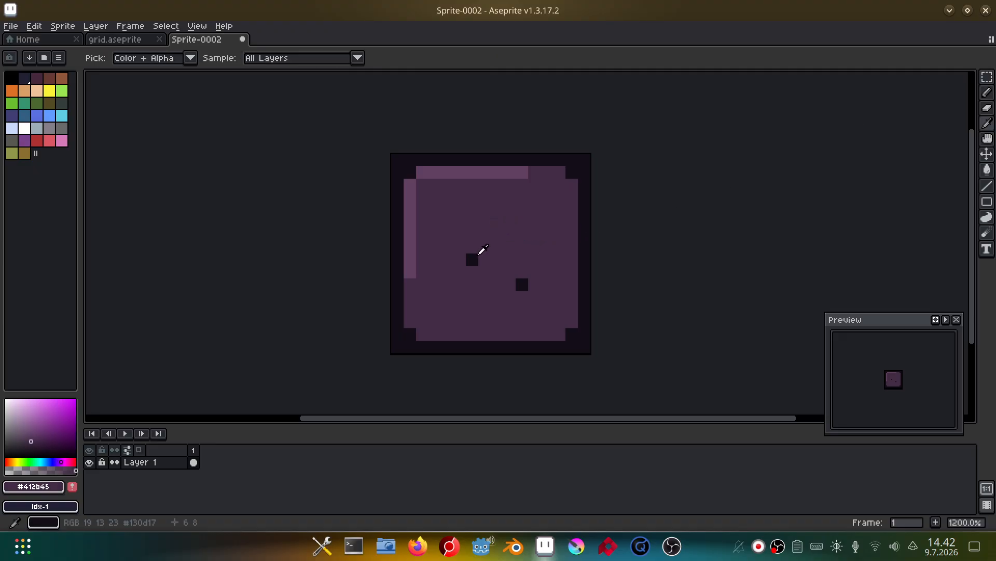
left_click(475, 262)
left_click(522, 281, "alt")
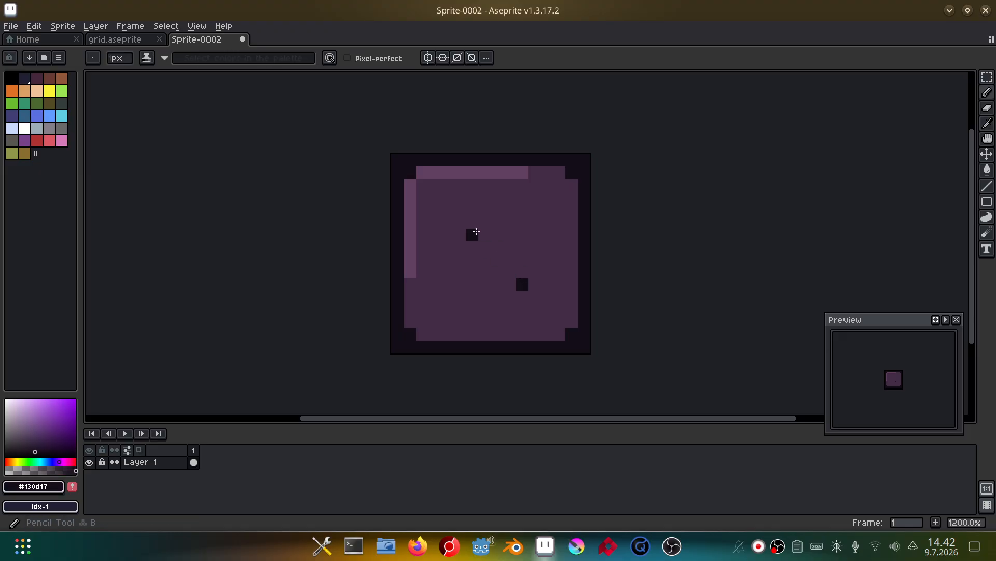
left_click(457, 211)
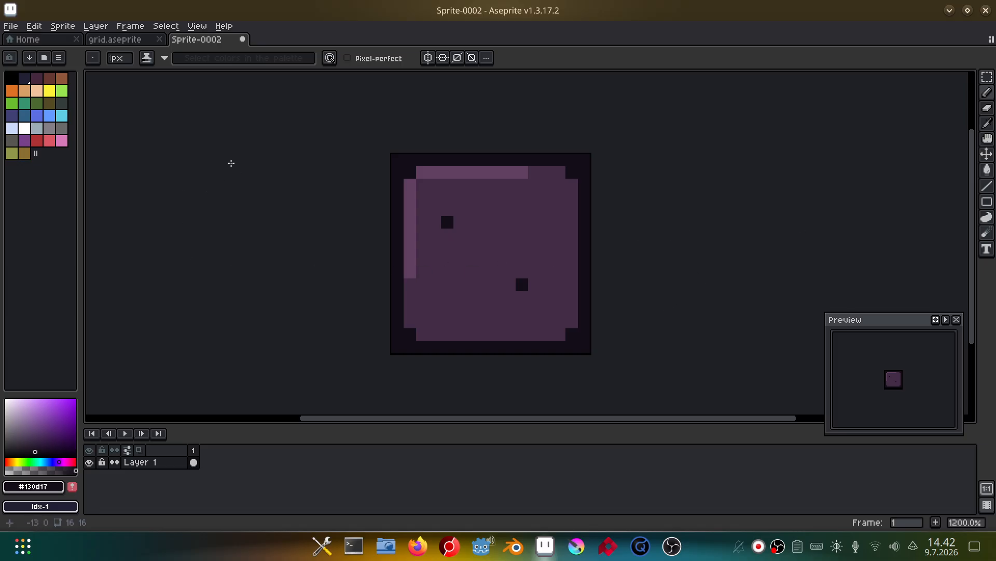
Save the sprite as demo_wall in the textures folder and export it as demo_wall.png
key("ctrl+s")
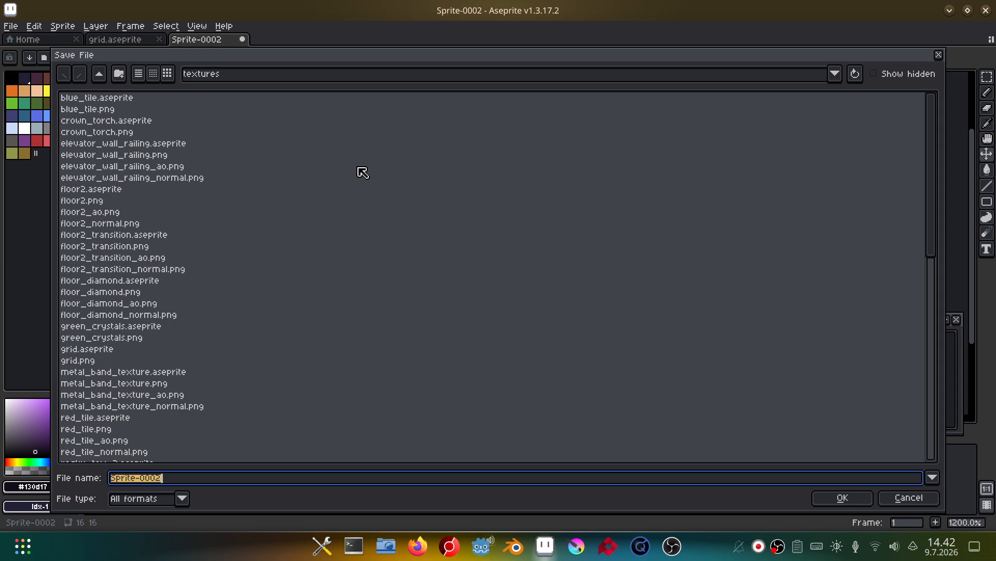
type("demo_wall")
key("Return")
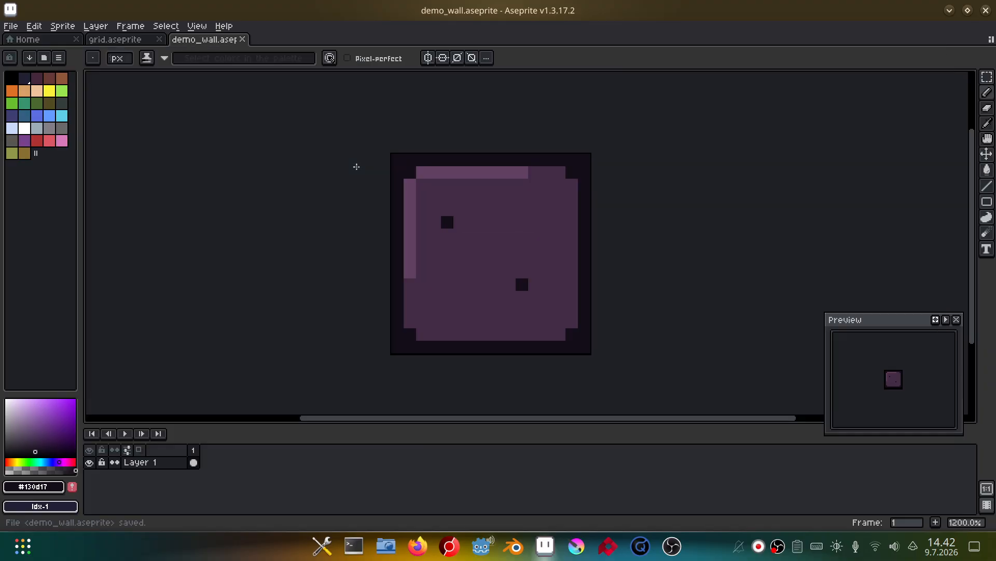
key("ctrl+alt+shift+s")
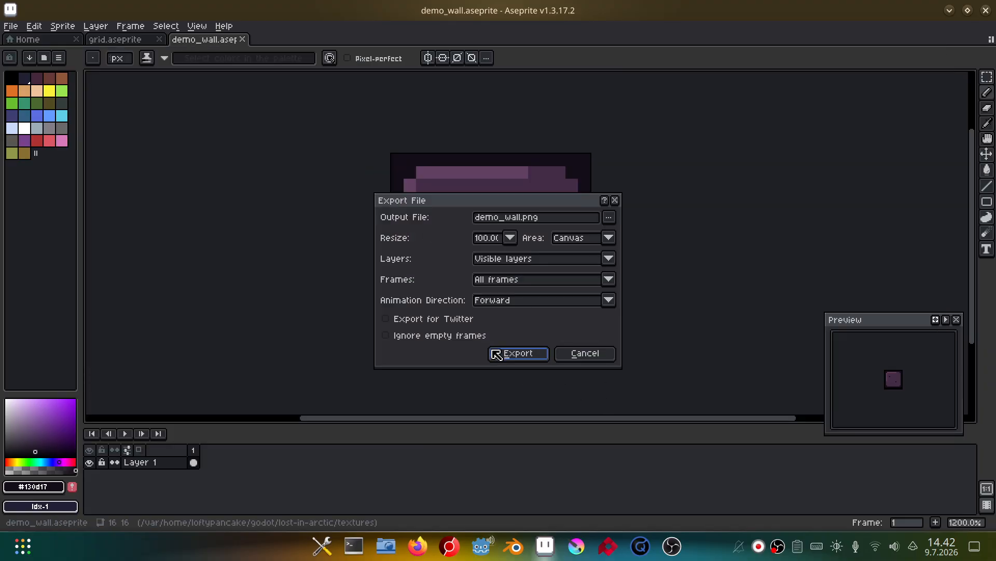
left_click(519, 354)
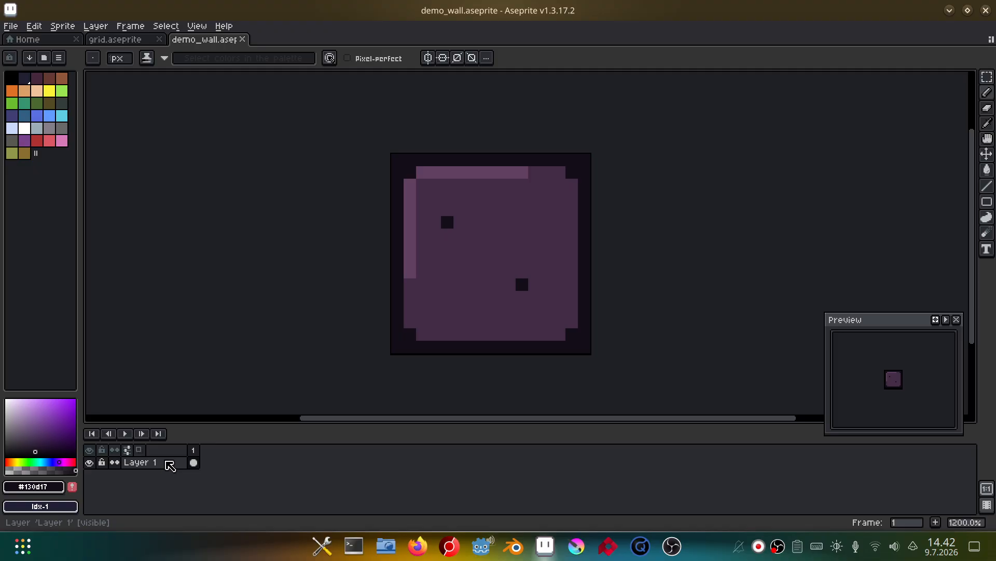
Duplicate Layer 1 and rename the copy to ao
right_click(170, 466)
left_click(229, 488)
double_click(174, 462)
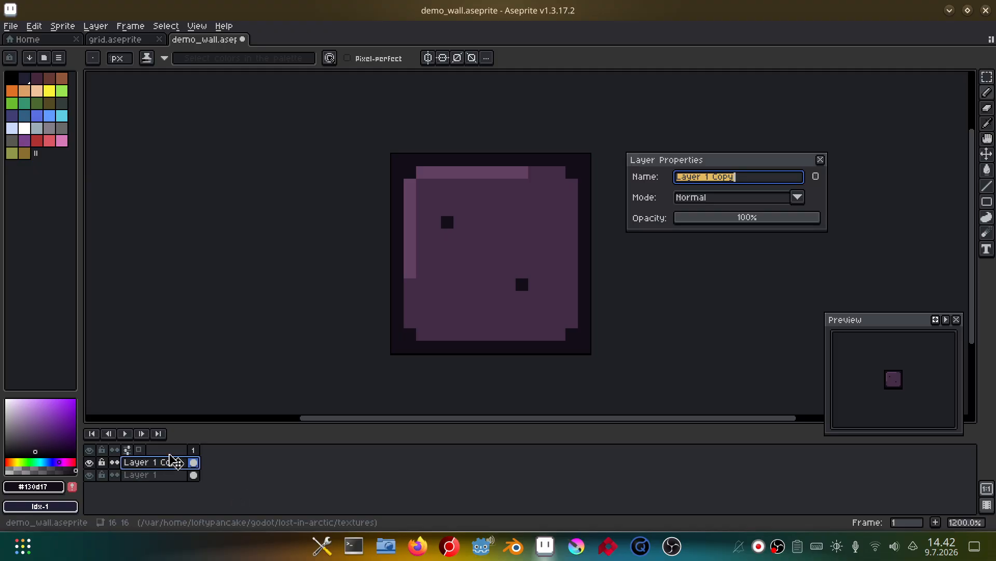
type("ao")
key("Return")
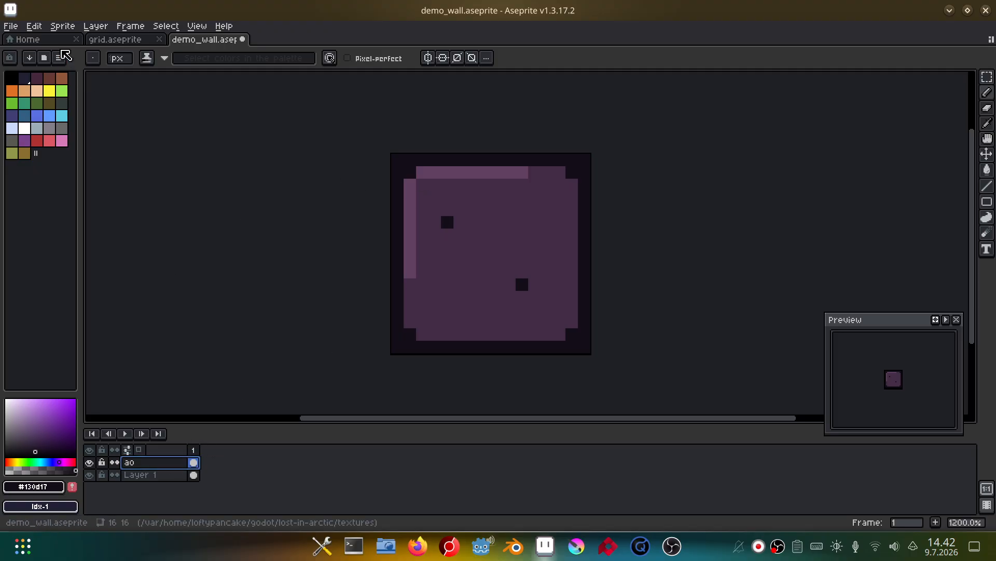
Turn the ao layer greyscale by lowering its saturation to the minimum with Hue/Saturation
left_click(34, 26)
mouse_move(93, 289)
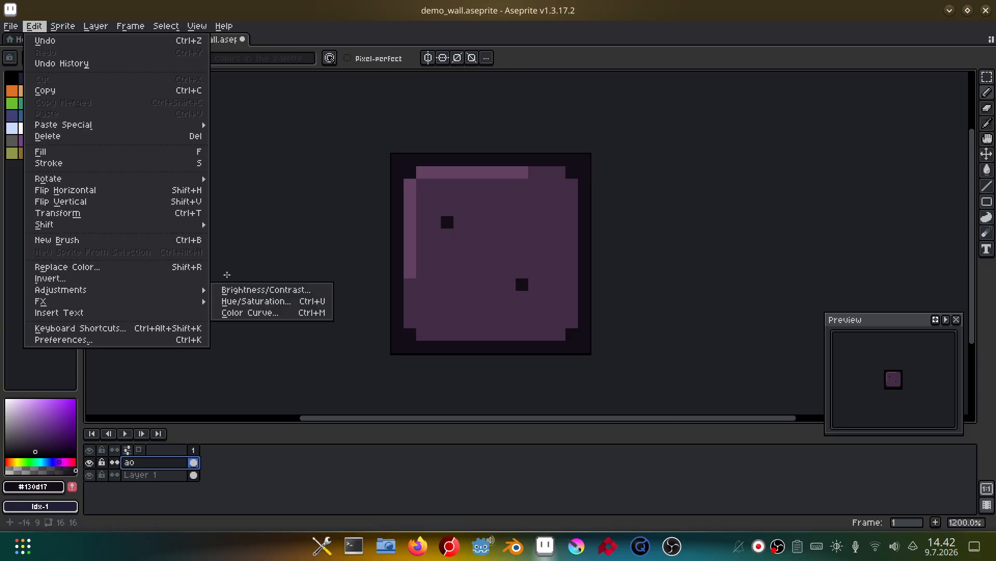
left_click(289, 301)
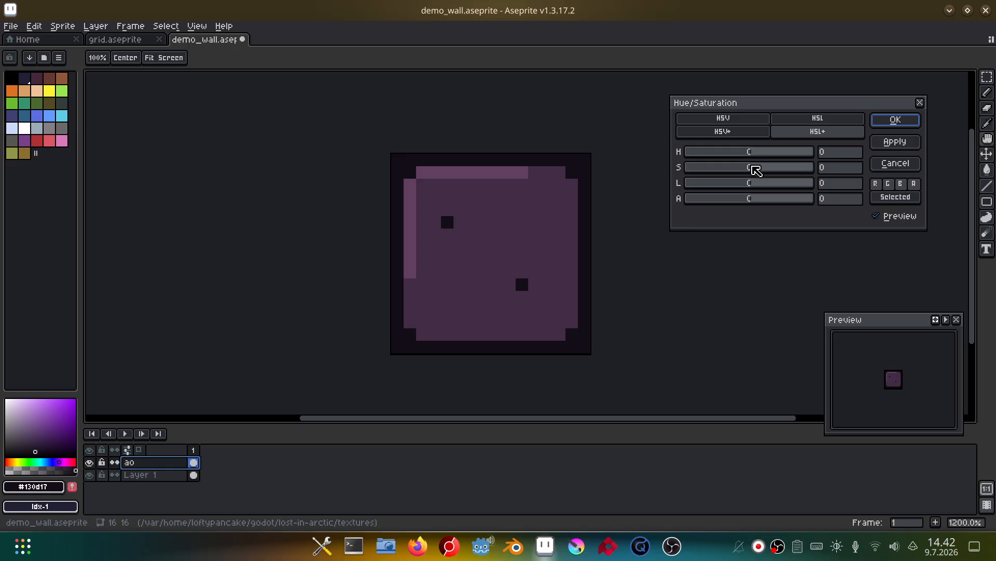
left_click_drag(755, 169, 675, 168)
left_click(901, 121)
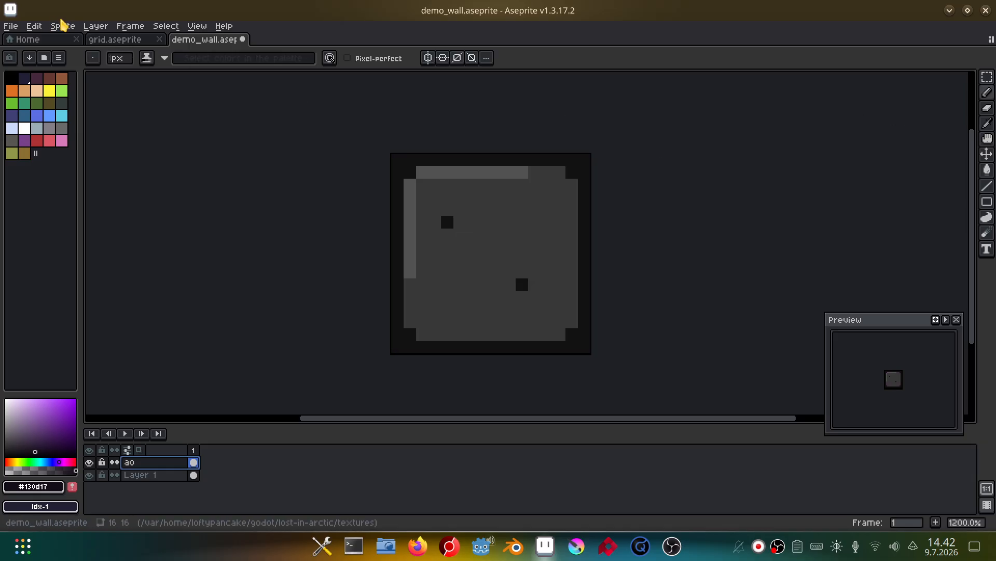
Adjust the ao layer with Brightness/Contrast, setting brightness to 100 and contrast to -43
left_click(34, 26)
mouse_move(113, 291)
left_click(264, 287)
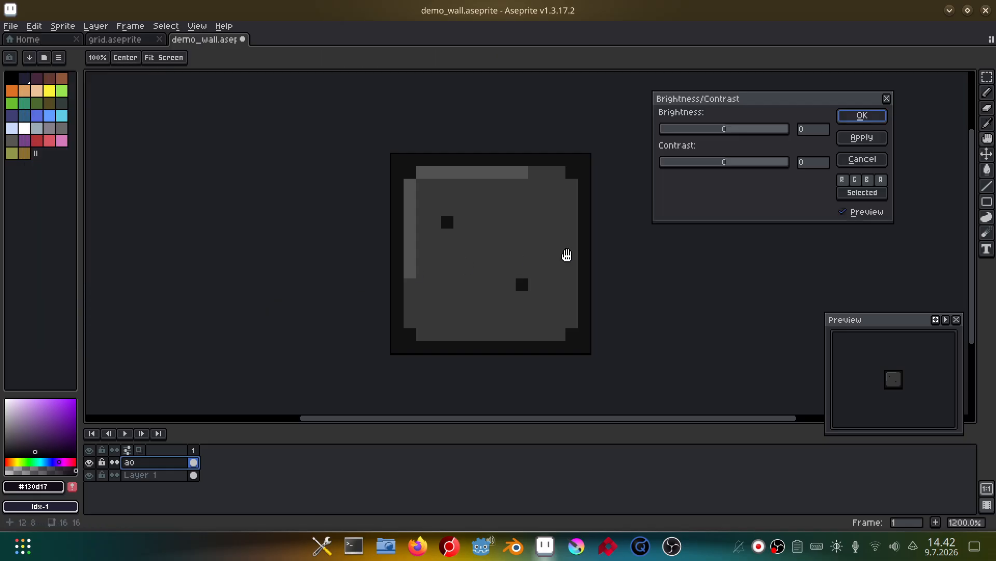
left_click_drag(739, 129, 790, 129)
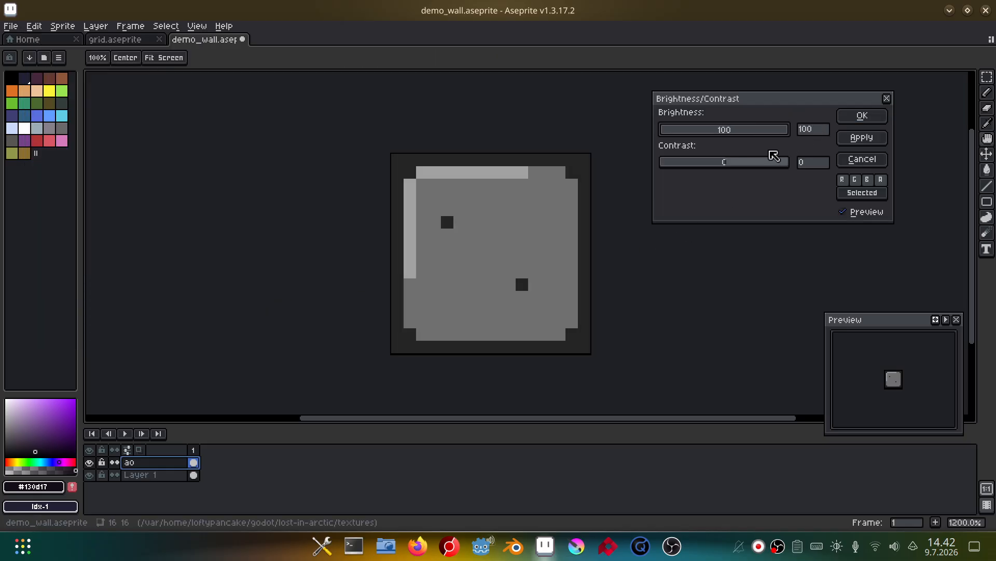
left_click_drag(736, 163, 700, 166)
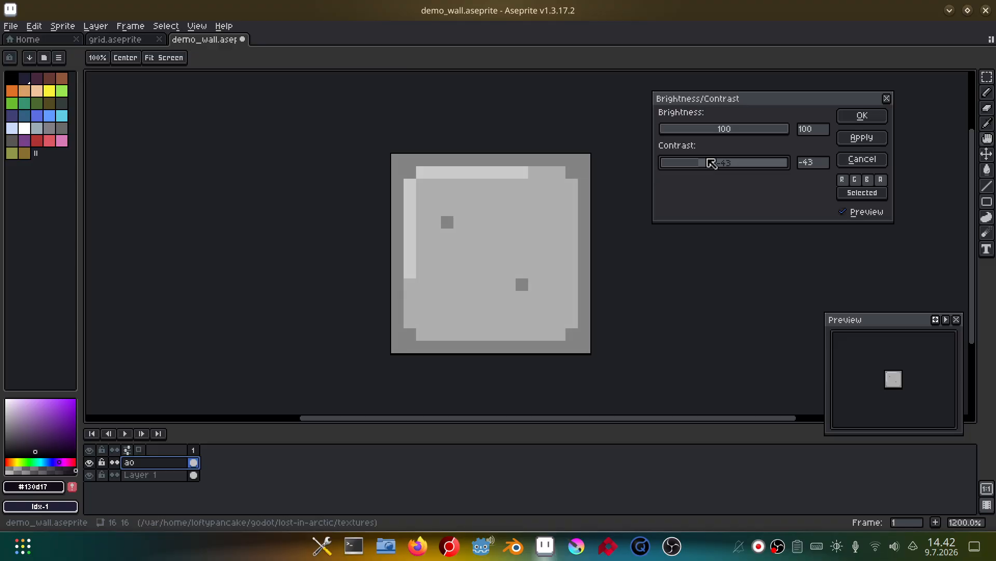
left_click(859, 116)
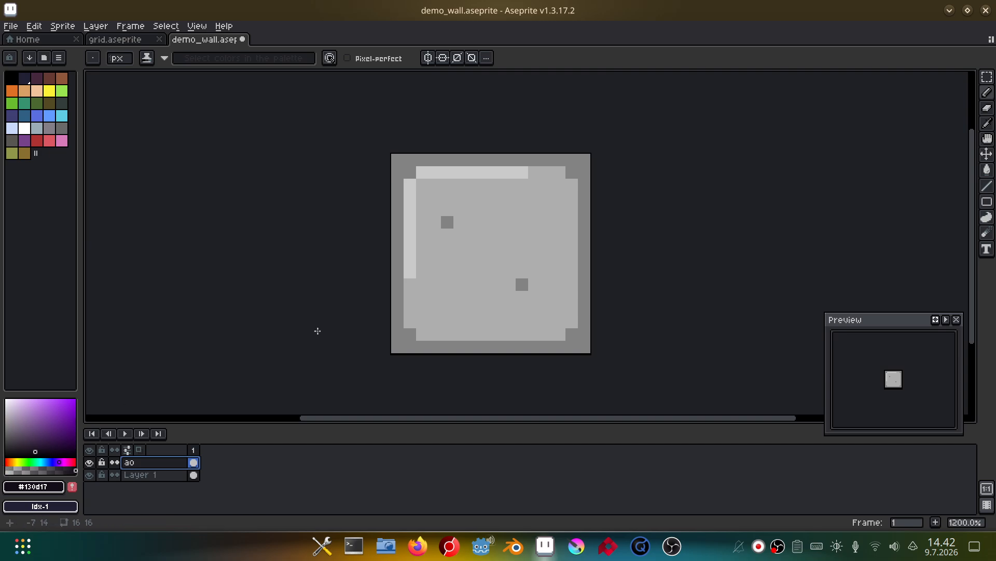
Fill the block's inner area with the #cacaca sampled from its highlight, undoing the fills made over the two dots
key("i")
left_click(485, 165)
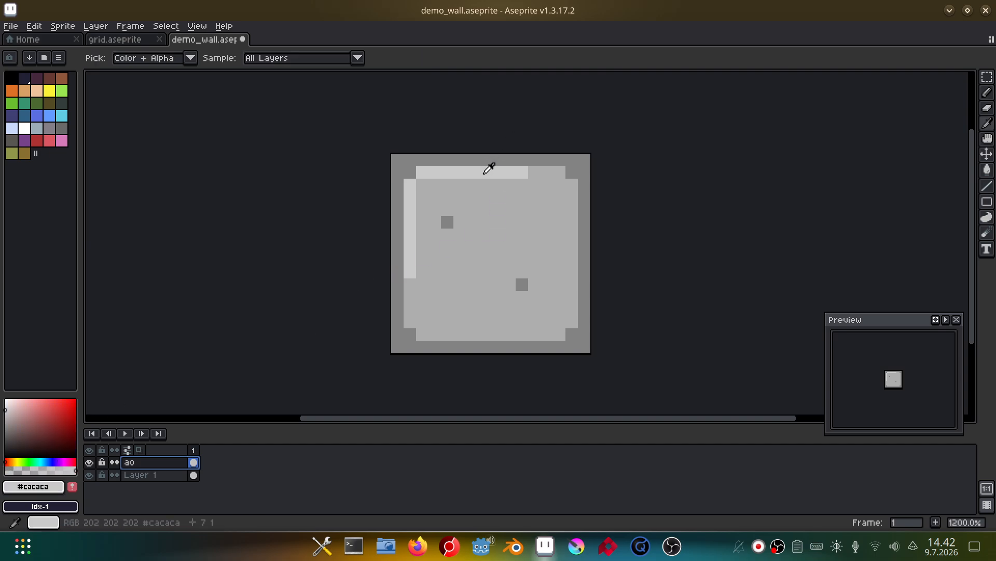
key("g")
left_click(498, 197)
left_click(448, 221)
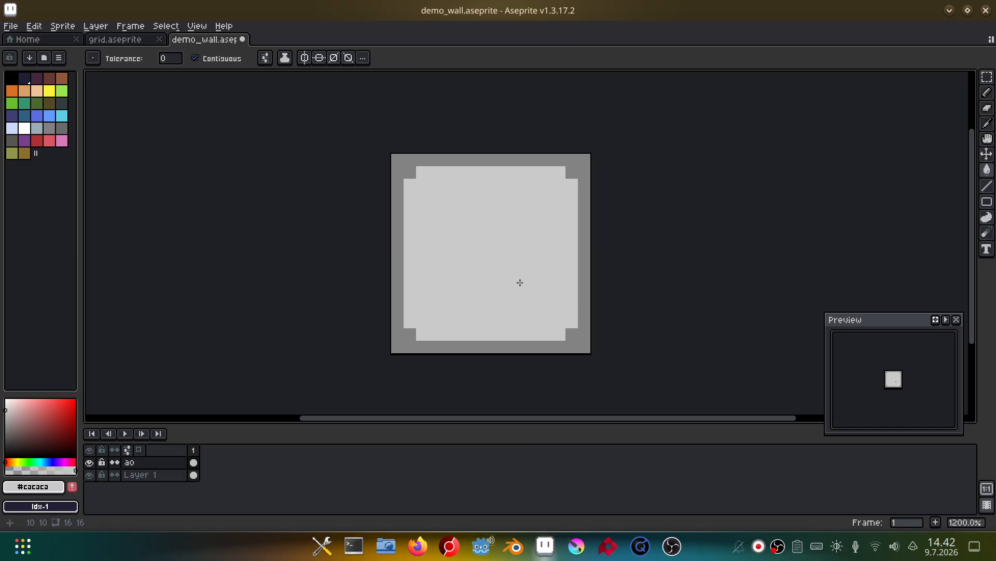
key("ctrl+z")
key("ctrl+z")
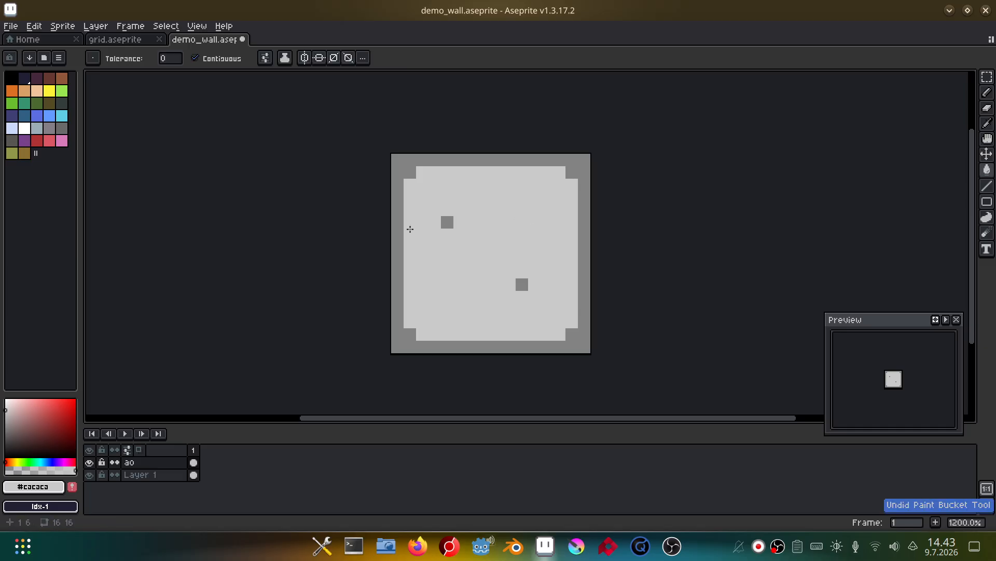
Fill the block's border and both dots with a dark neutral grey of 28% brightness value
mouse_move(8, 441)
left_mouse_down()
mouse_move(5, 425)
mouse_move(4, 440)
left_mouse_up()
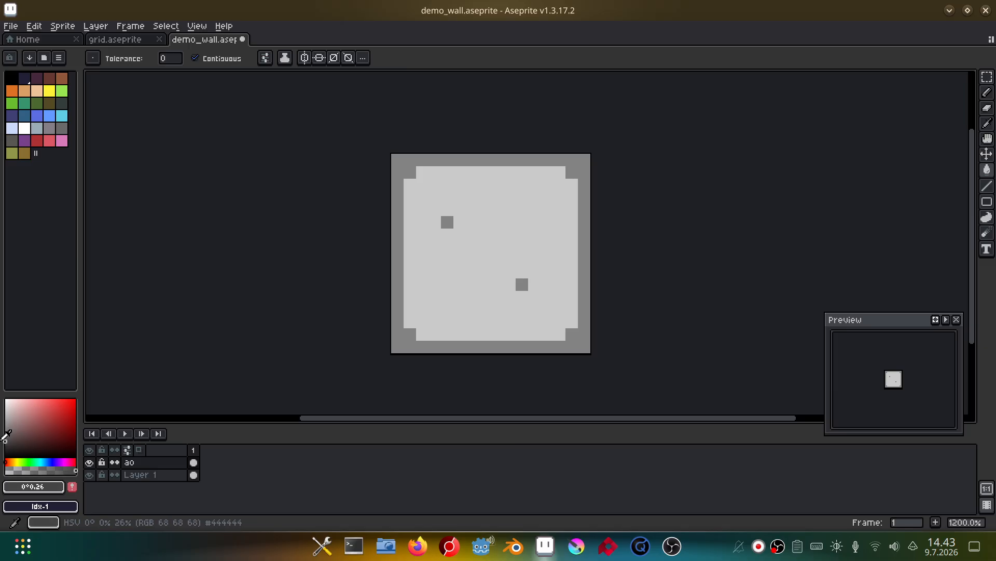
left_click(435, 158)
left_click(448, 222)
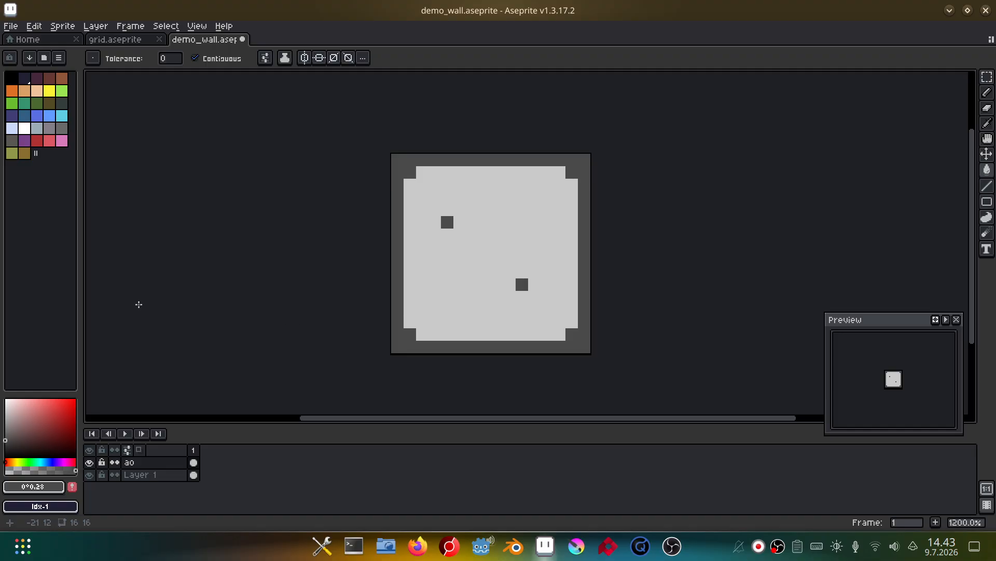
Fill the inner area with near-white at 94% value, and the border and both dots with dark grey at 16% value
left_click_drag(5, 441, 5, 383)
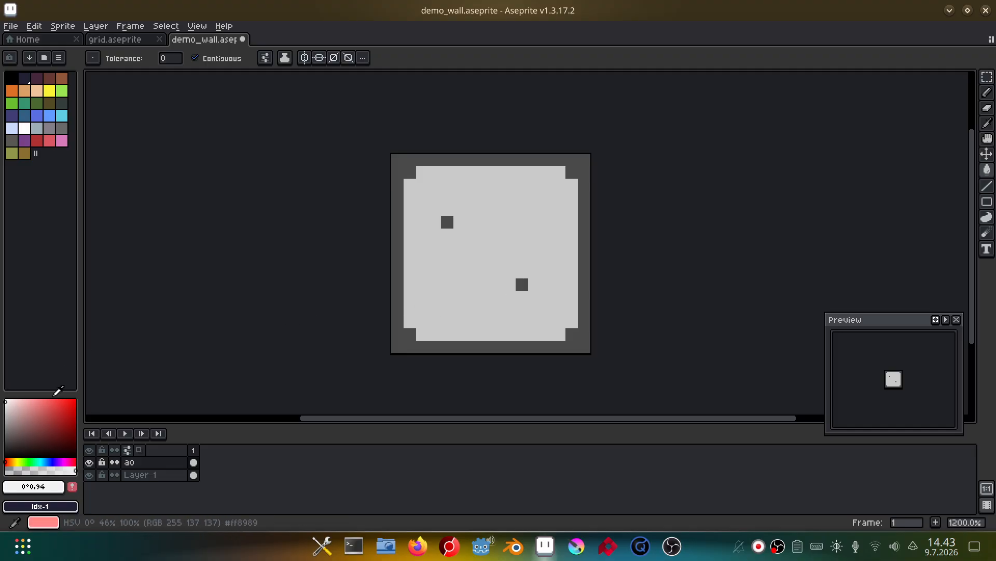
left_click(451, 270)
left_click_drag(31, 419, 6, 447)
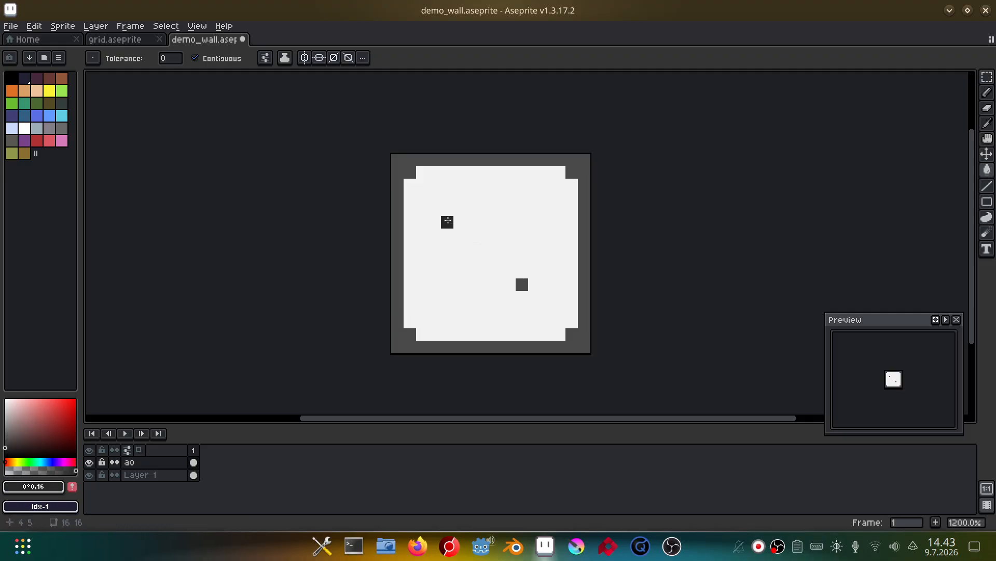
left_click(448, 220)
left_click(571, 334)
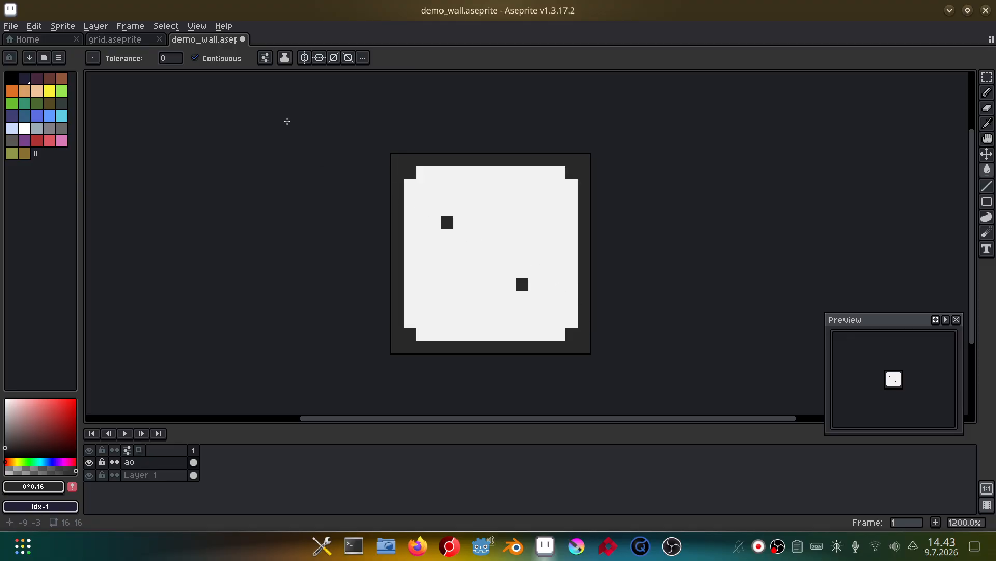
Save the sprite and export the ao layer as demo_wall_ao.png
key("ctrl+s")
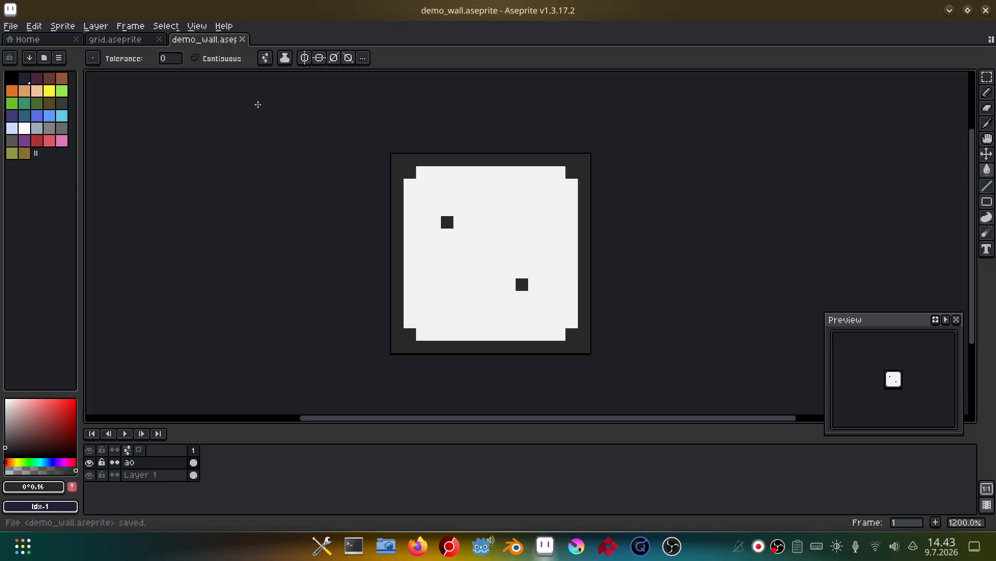
key("ctrl+shift+e")
left_click(588, 216)
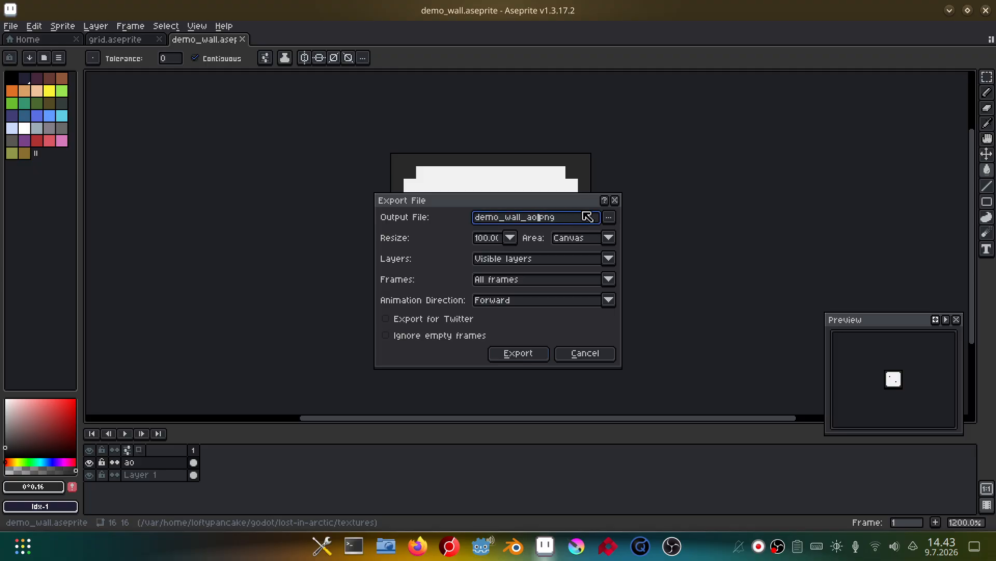
key("Return")
key("Return")
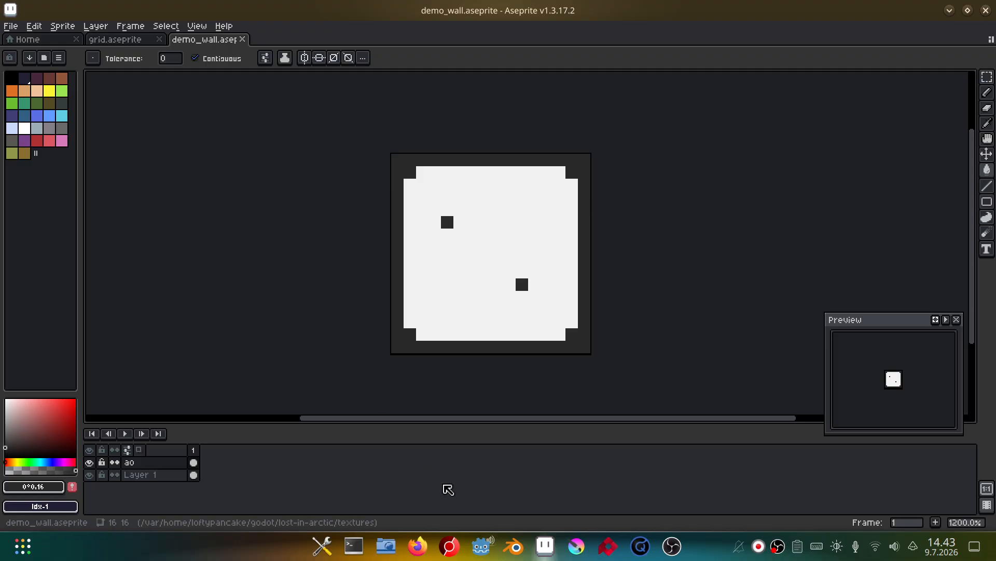
Switch to Godot and give the first CSGBox3D wall under WallsCombiner a new StandardMaterial3D
key("alt+Tab")
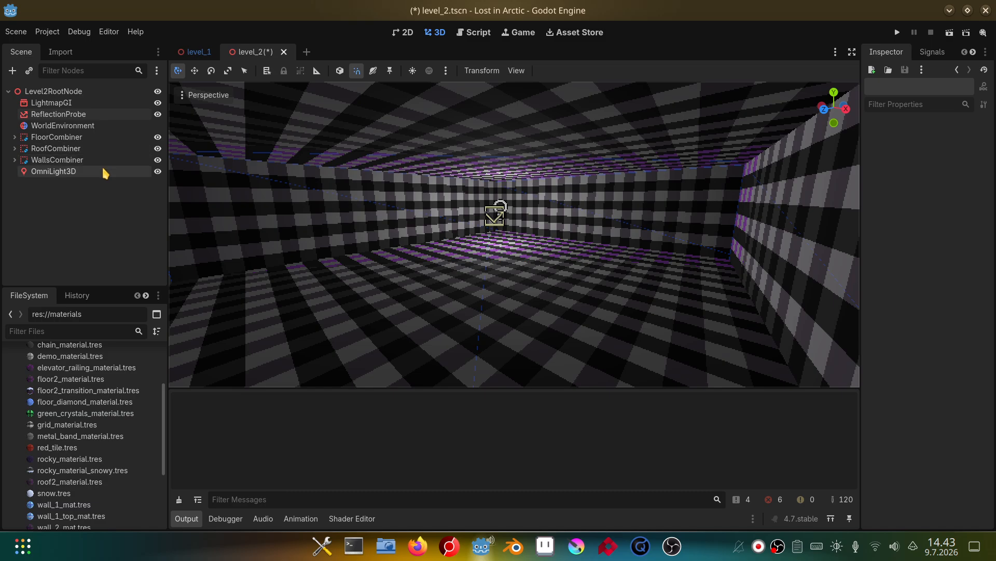
left_click(14, 160)
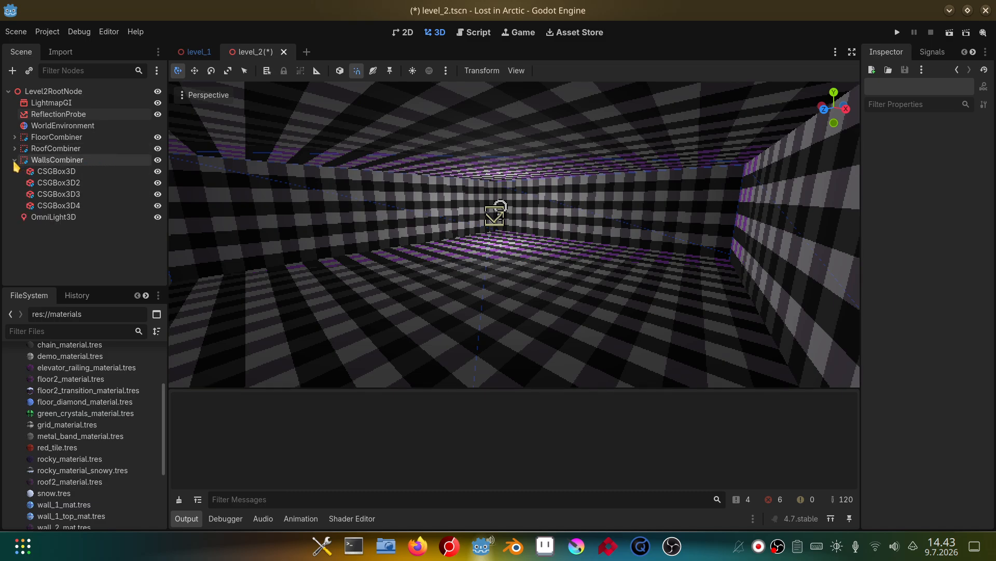
left_click(104, 171)
left_click(979, 183)
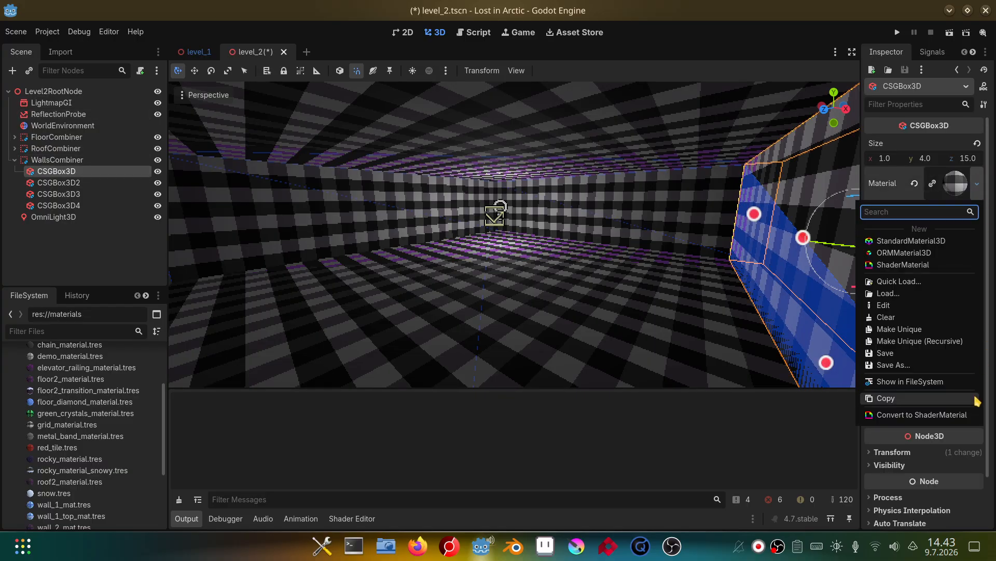
left_click(912, 241)
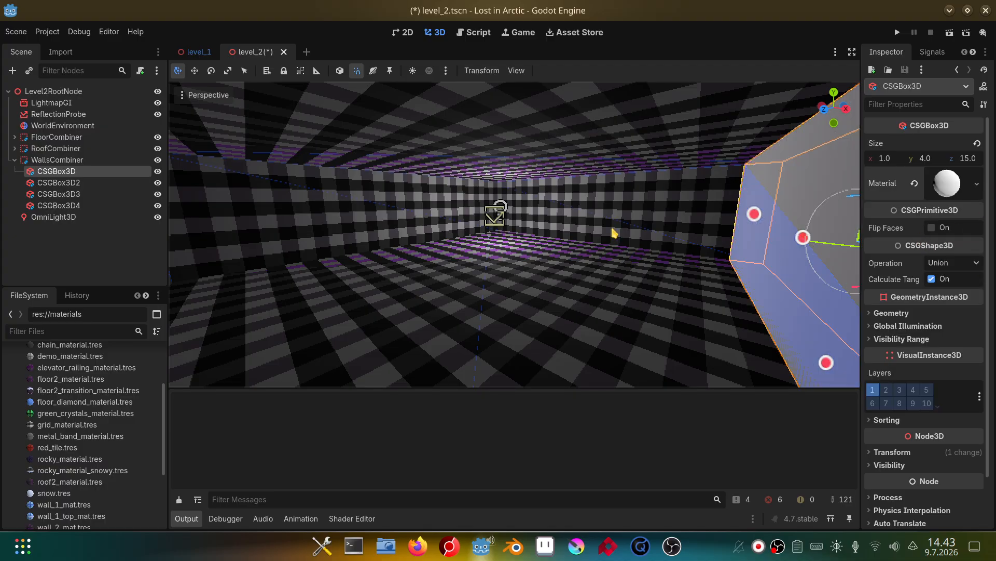
Set the wall material's albedo texture to demo_wall.png
right_click_drag(612, 228, 836, 229)
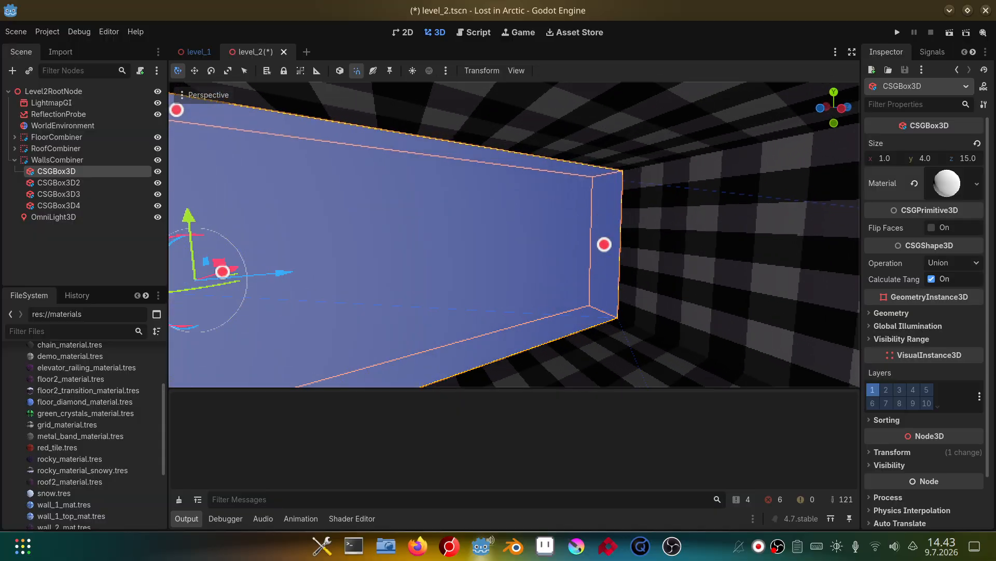
key("d")
left_click(954, 186)
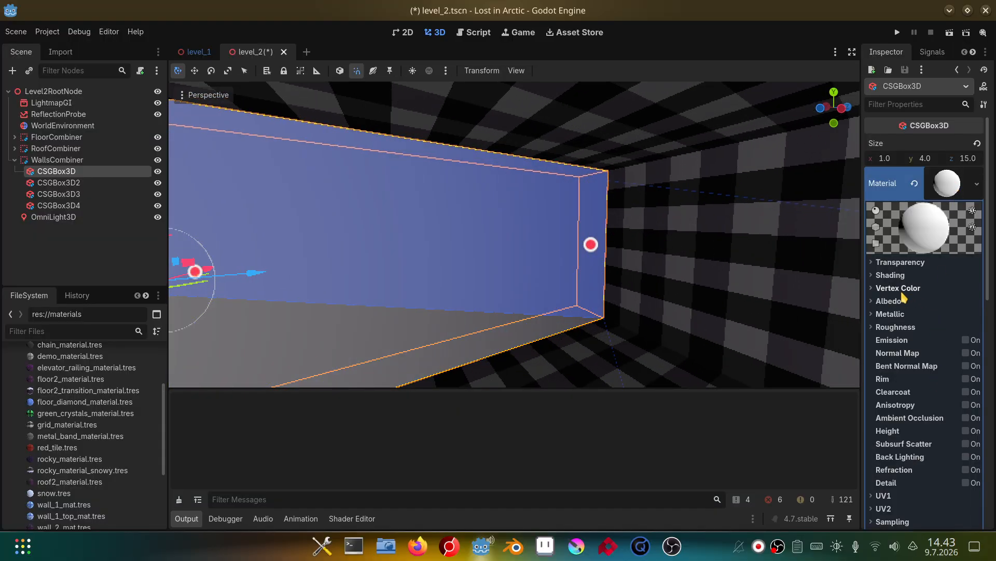
left_click(902, 300)
left_click(961, 331)
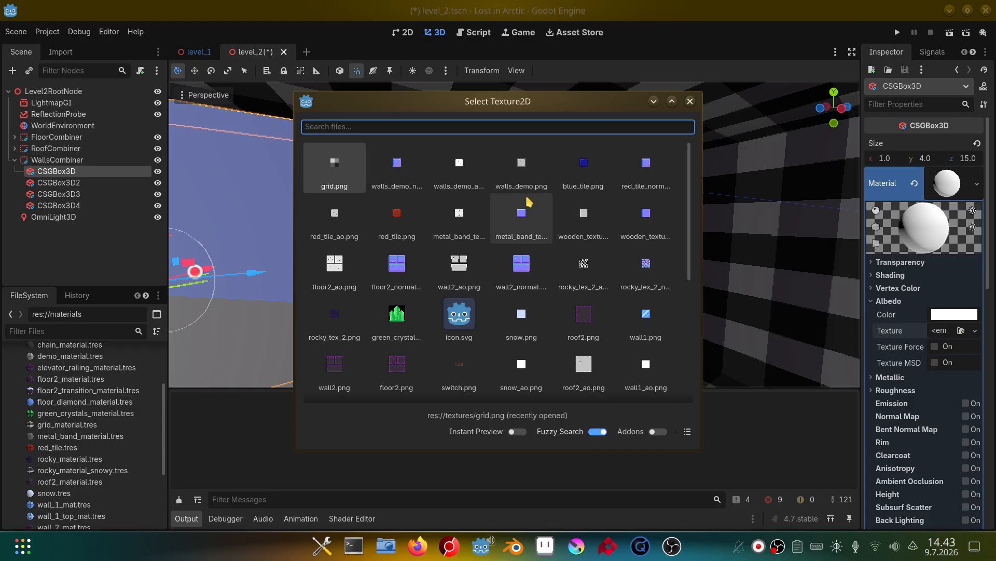
type("demo_wall")
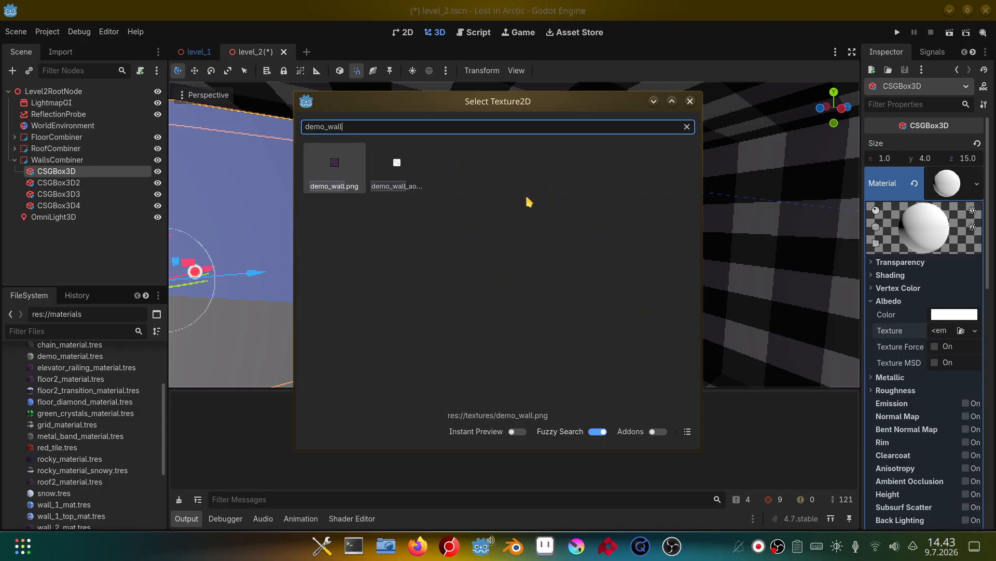
key("Return")
Enable triplanar mapping for UV1 on the wall material
right_click_drag(537, 209, 457, 215)
key("w")
key("s")
key("w")
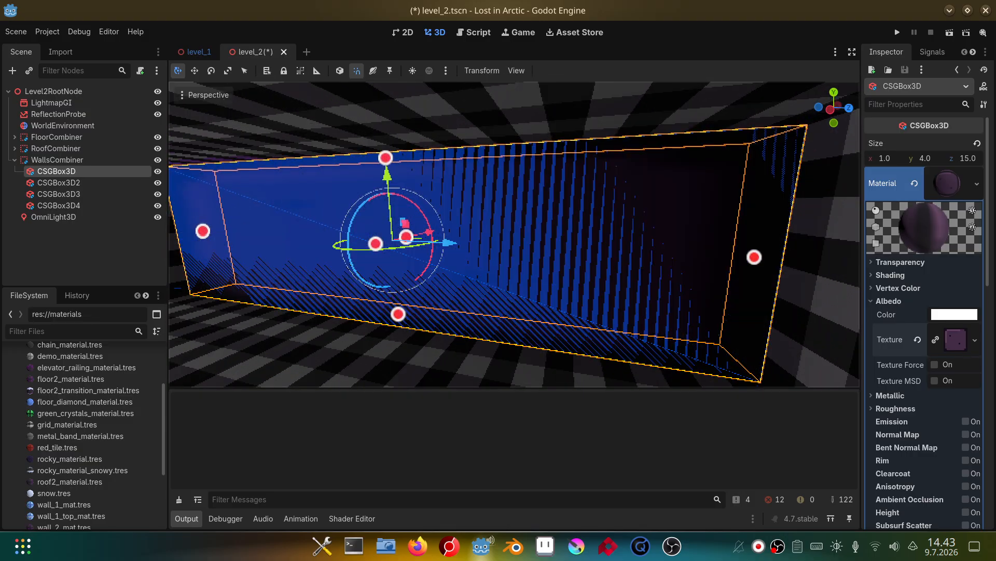
key("d")
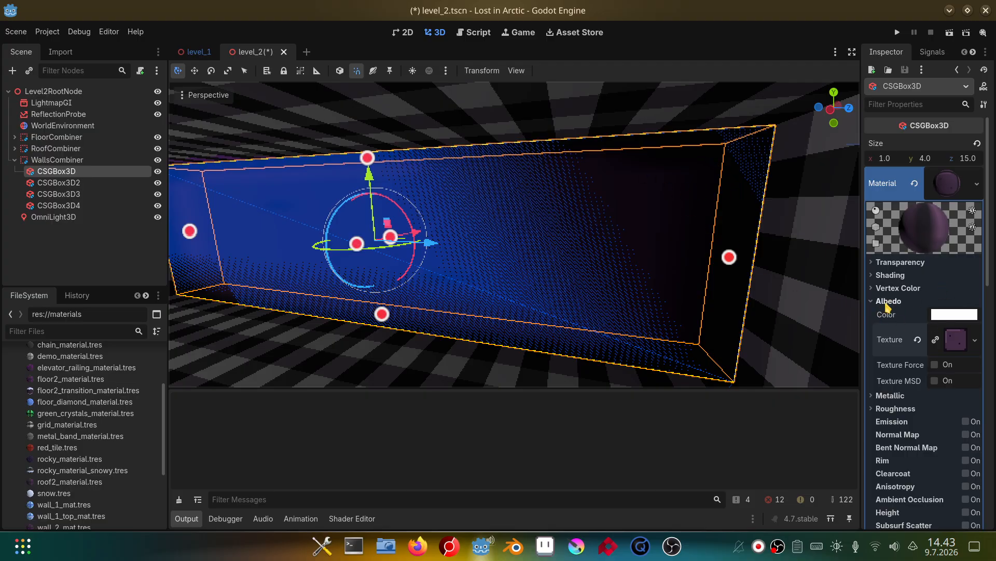
left_click(887, 304)
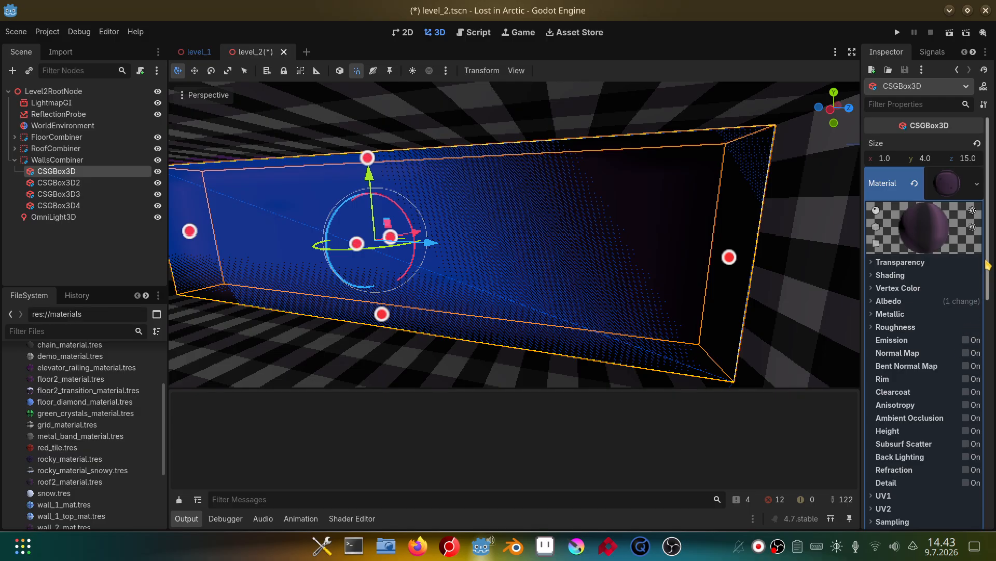
scroll(877, 244, "down", 6)
left_click(883, 256)
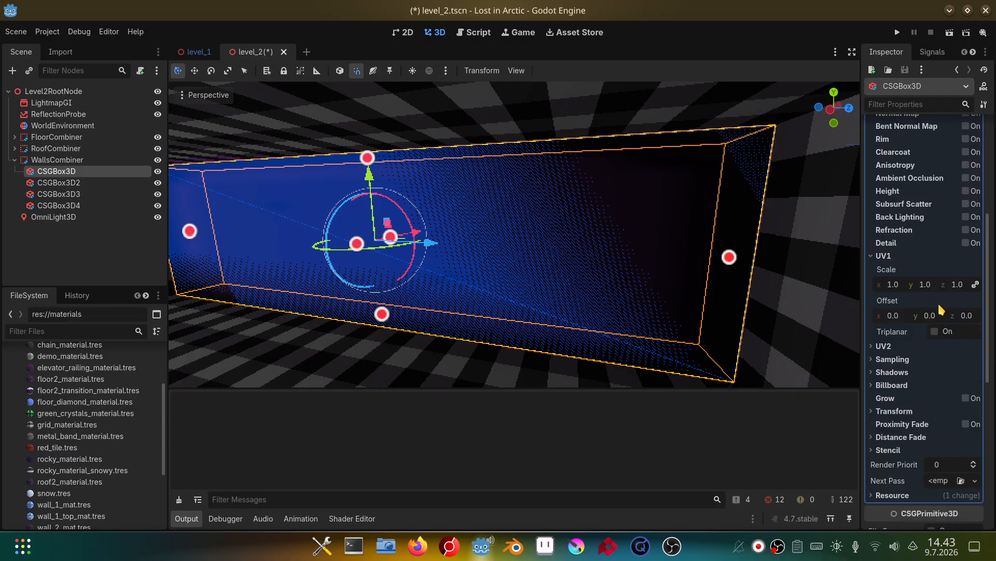
left_click(948, 332)
left_click(885, 255)
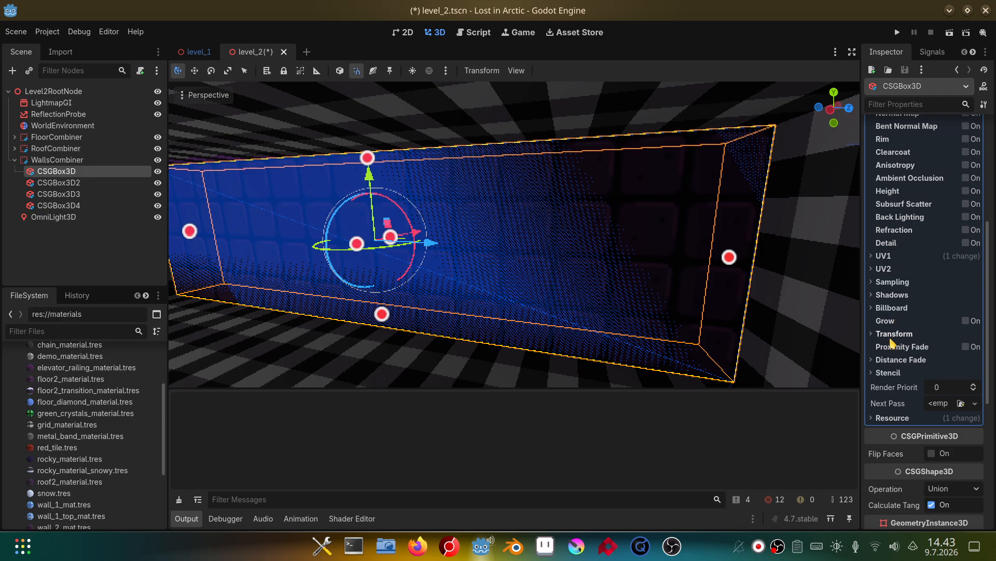
Set the wall material's texture sampling filter to Nearest Mipmap
left_click(892, 282)
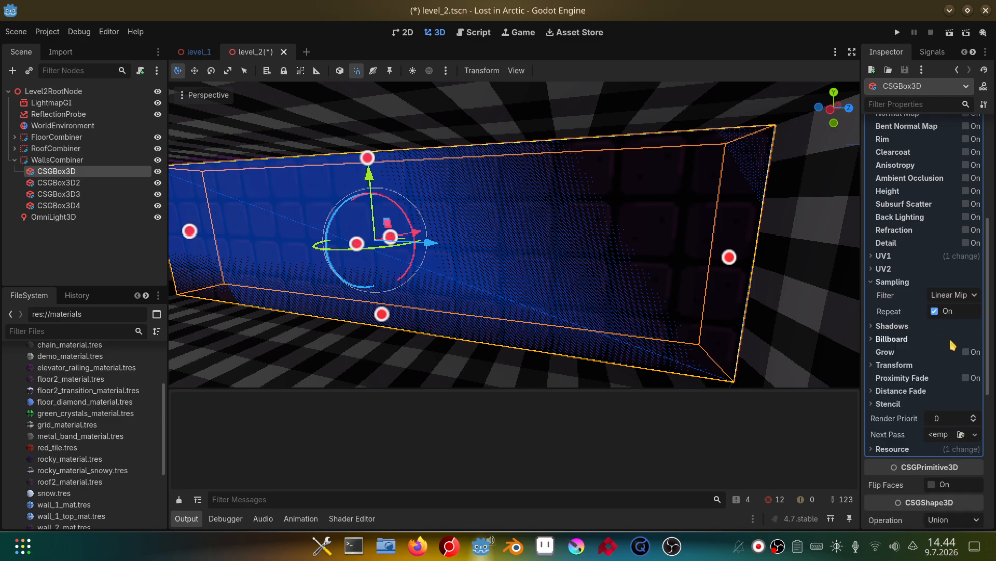
left_click(960, 294)
left_click(929, 336)
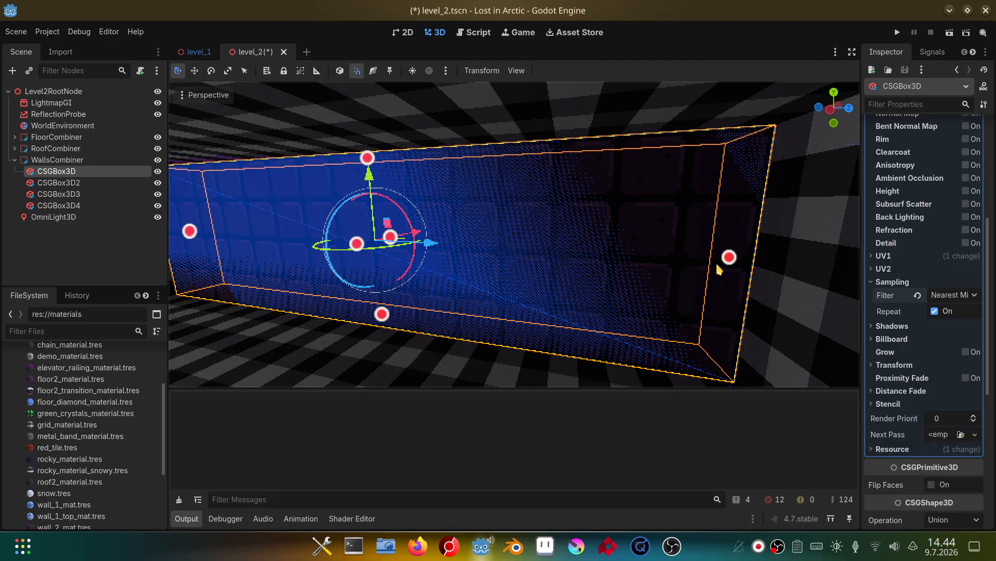
right_click_drag(663, 218, 706, 202)
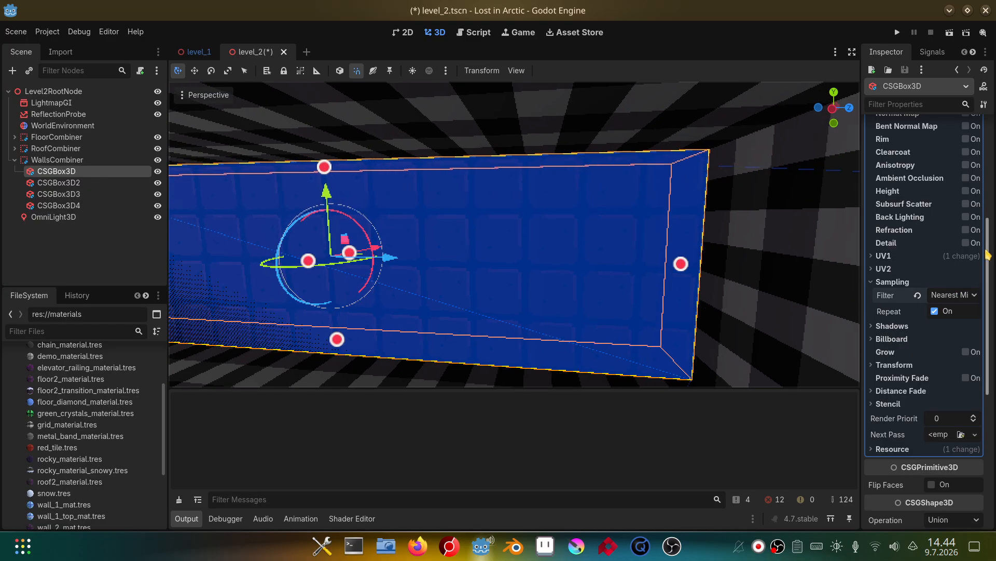
left_click_drag(987, 254, 987, 156)
left_click(978, 164)
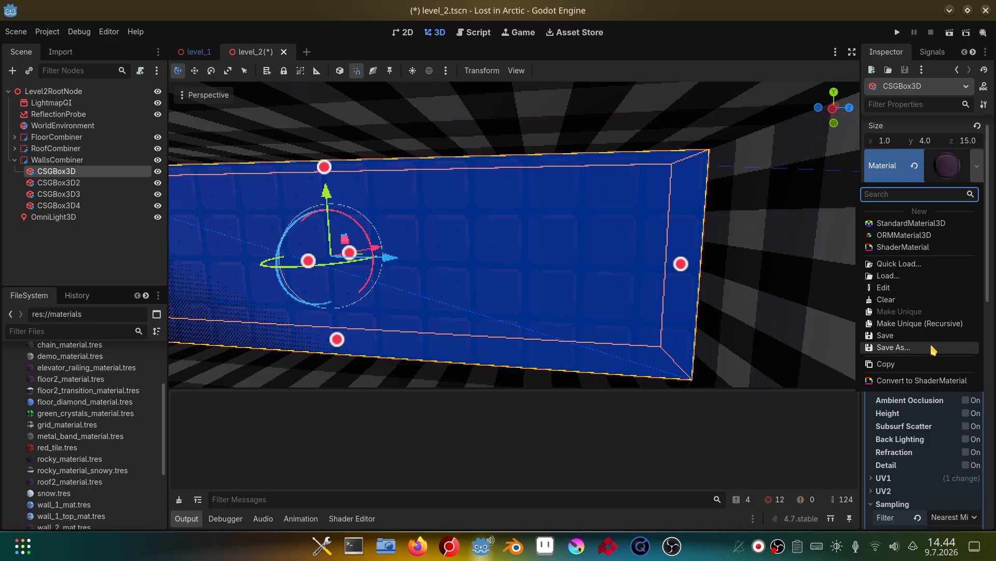
left_click(990, 222)
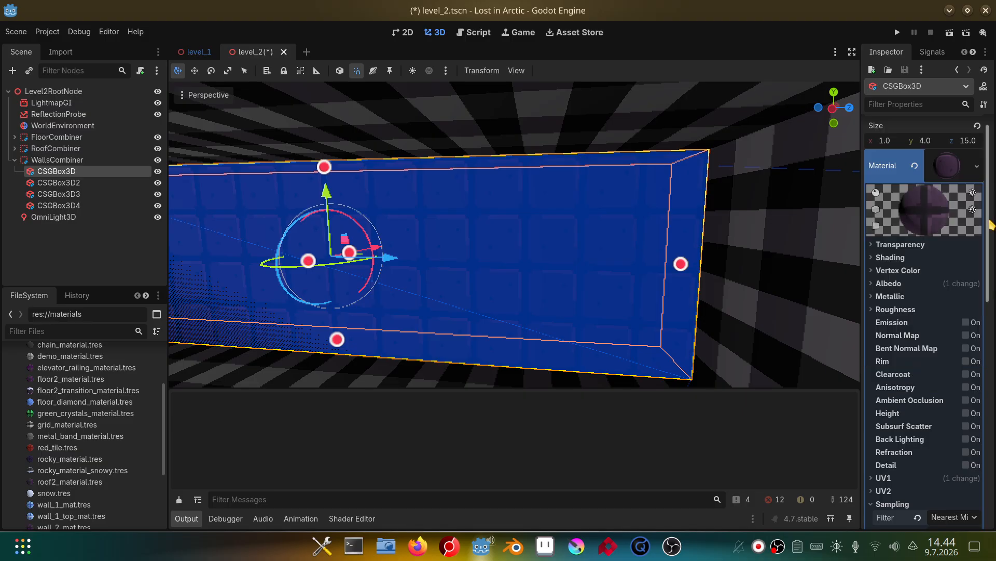
Enable the wall material's normal map and assign demo_wall_ao.png as its texture after searching for demo_wall_normal
left_click_drag(989, 224, 991, 261)
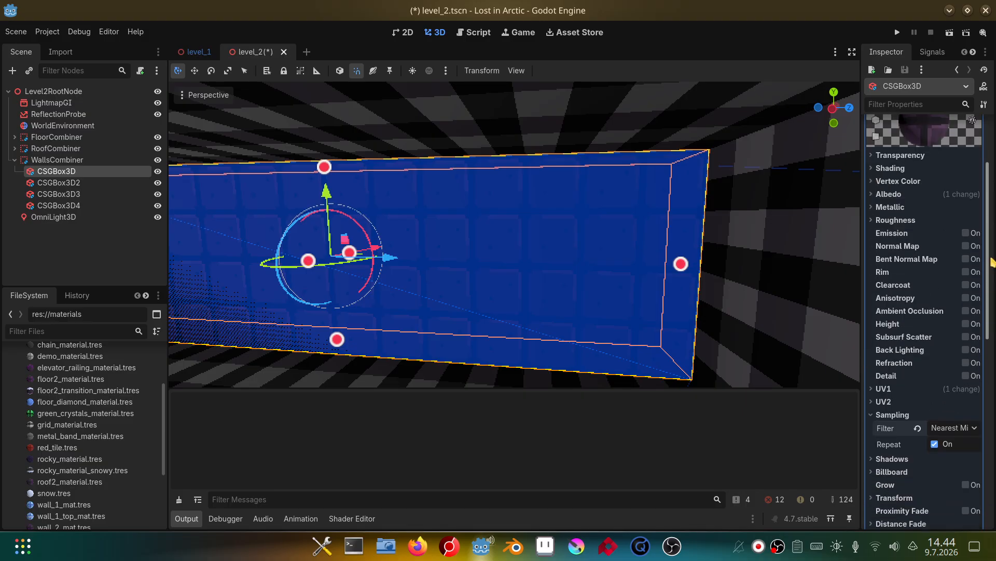
left_click(965, 249)
left_click(962, 279)
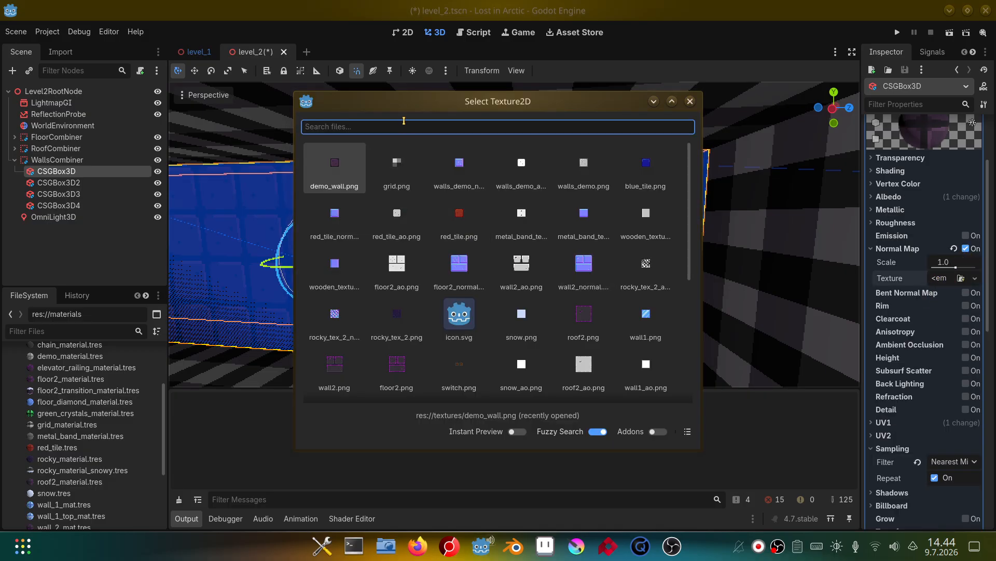
type("demo_wa")
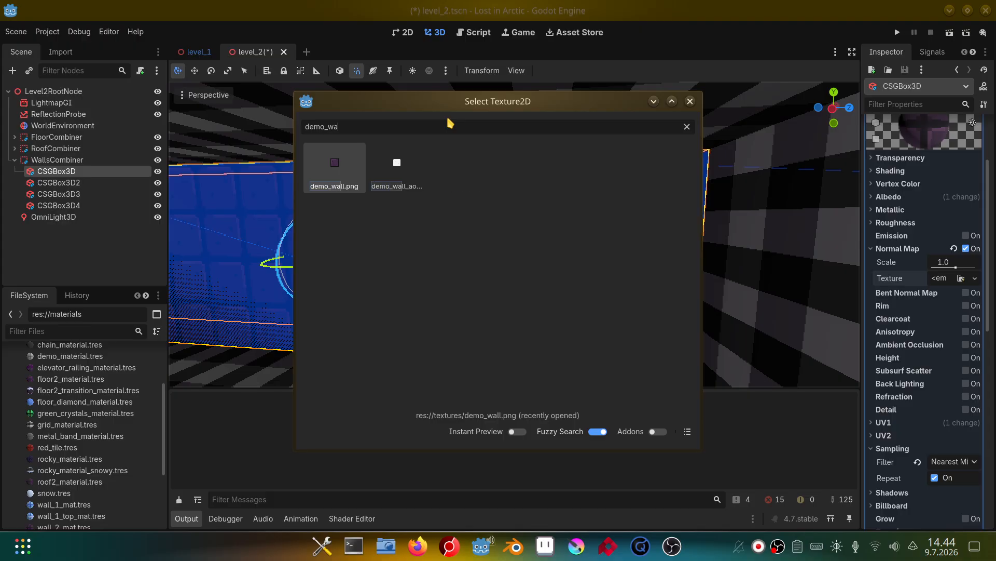
type("ll_normal")
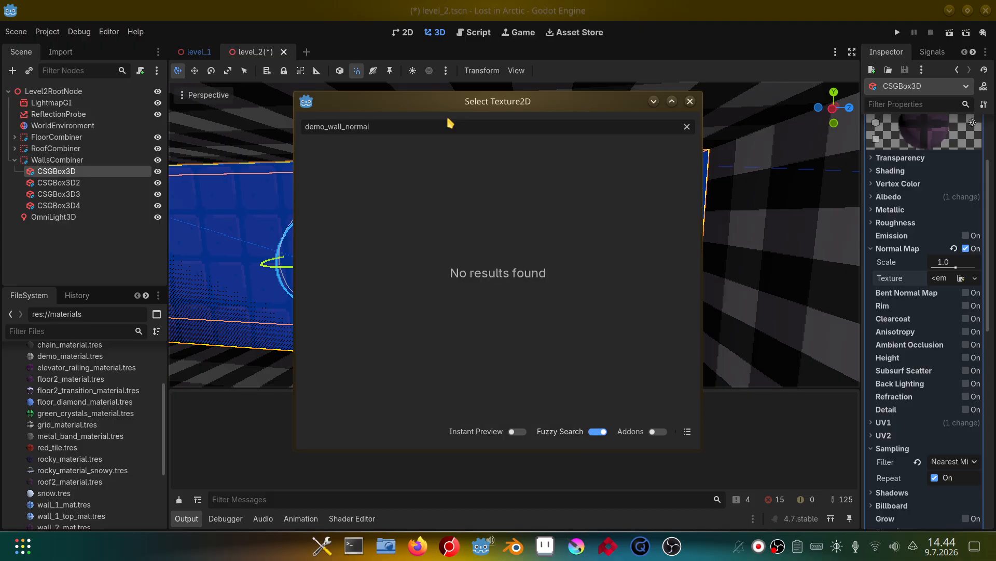
key("BackSpace")
key("BackSpace")
key("BackSpace")
key("BackSpace")
key("BackSpace")
key("BackSpace")
type("ao")
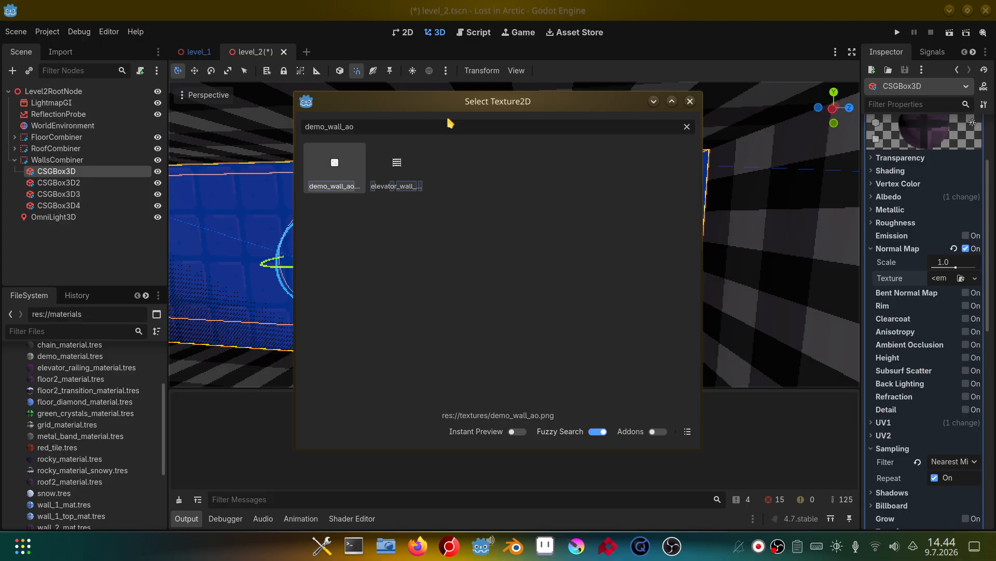
key("Return")
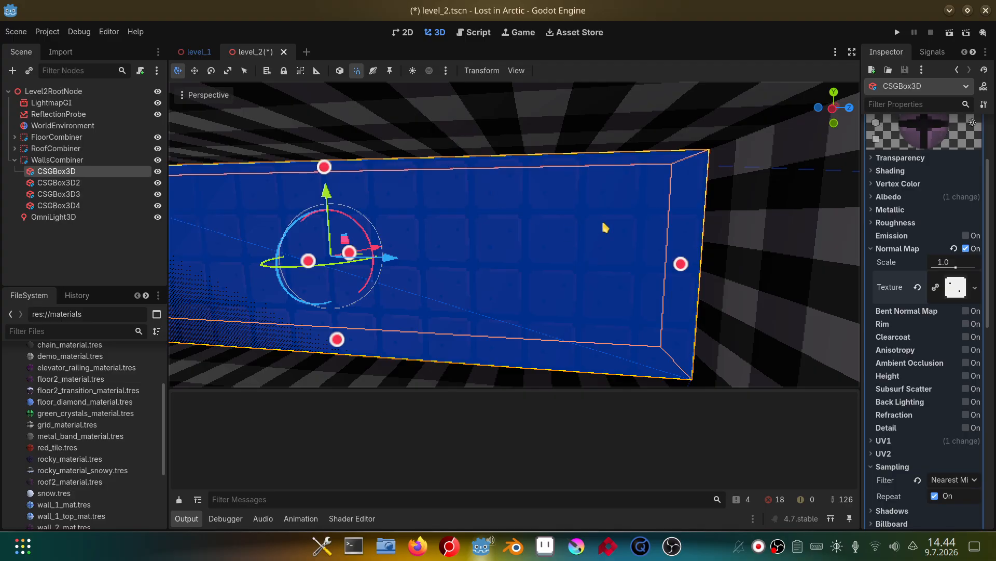
Look over the wall up close and turn its material's normal map off
key("d")
right_click_drag(602, 223, 761, 276)
left_click(620, 221)
key("w")
left_click(614, 212)
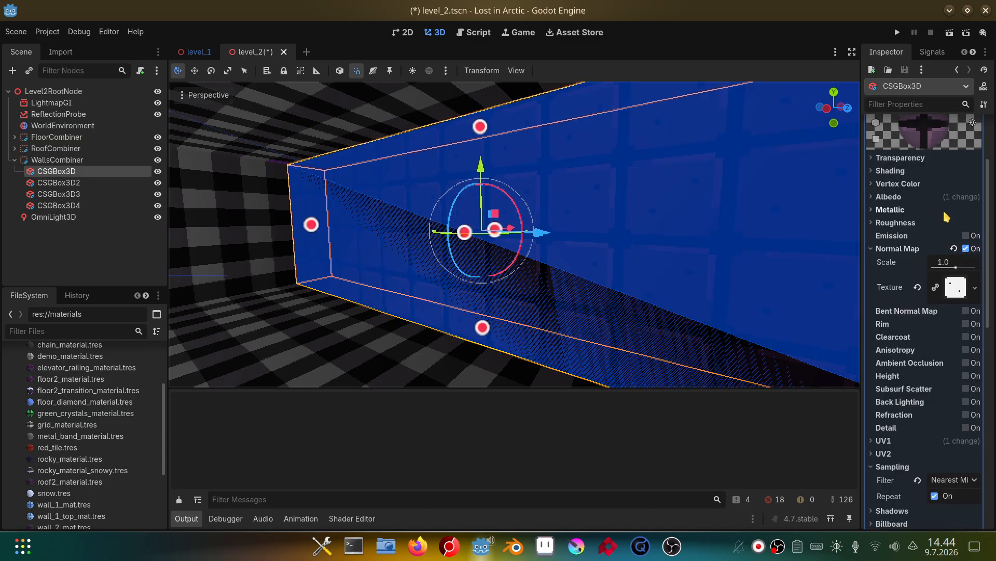
left_click(965, 249)
Enable ambient occlusion on the wall material and assign demo_wall_ao.png as its texture
left_click(966, 314)
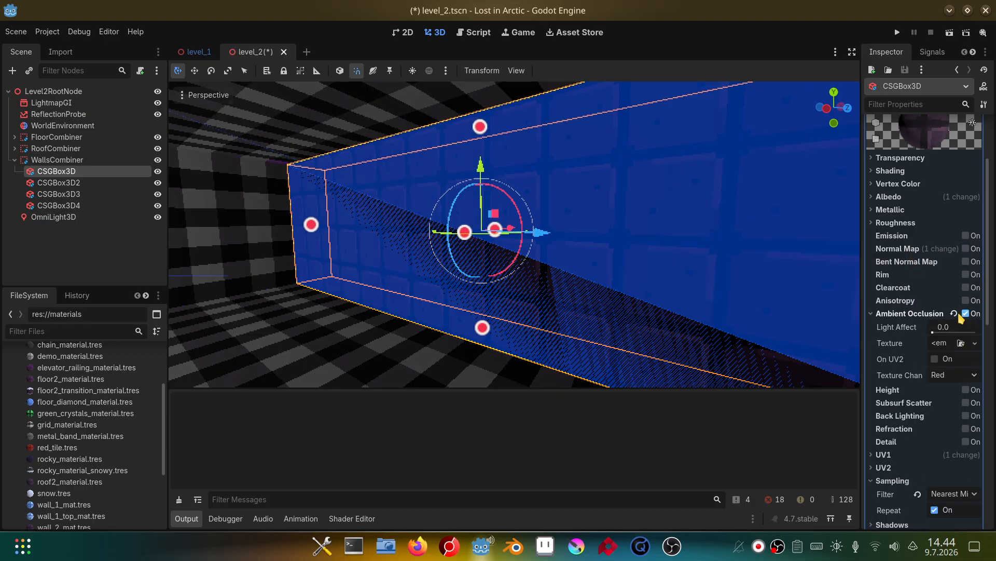
left_click(961, 343)
left_click(487, 126)
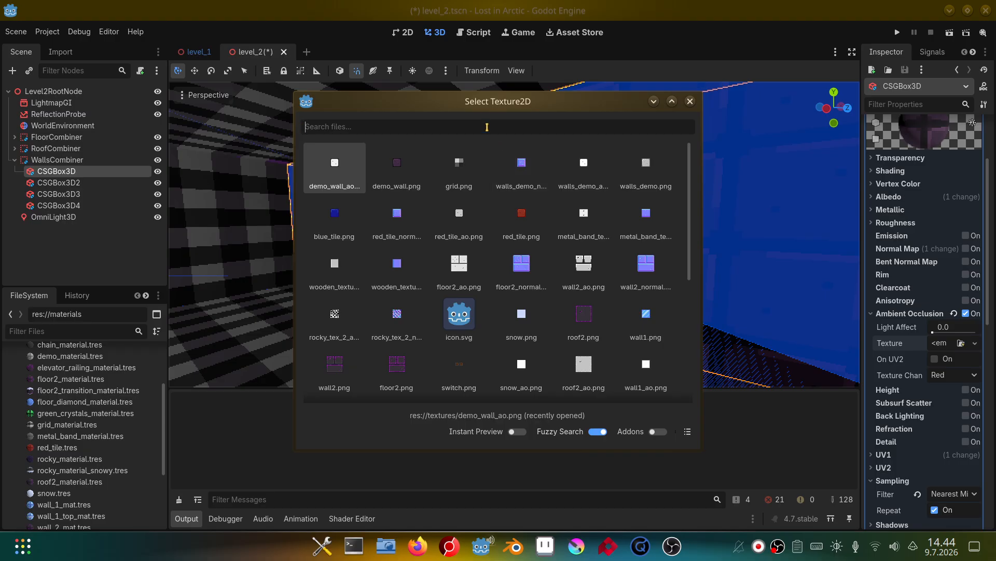
type("demo_wall")
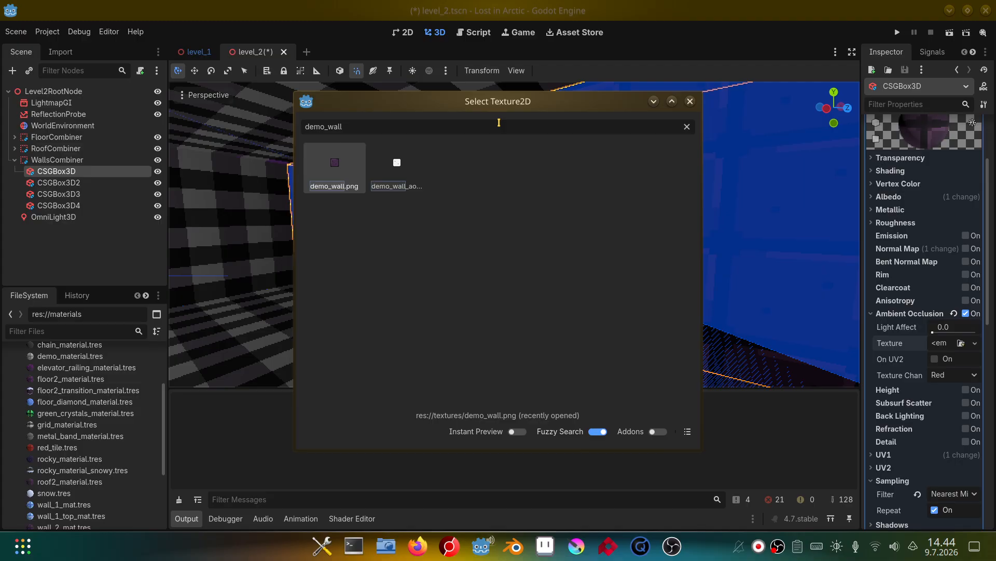
key("Right")
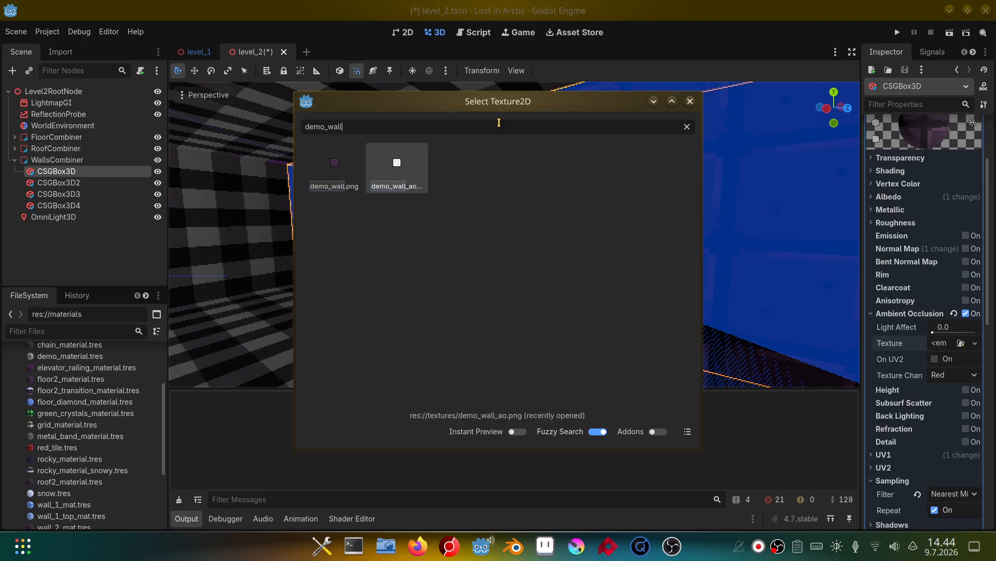
key("Return")
View the textured wall from inside the room and turn off its material's ambient occlusion for comparison
right_click_drag(682, 202, 607, 206)
left_click(680, 203)
key("q")
key("a")
key("s")
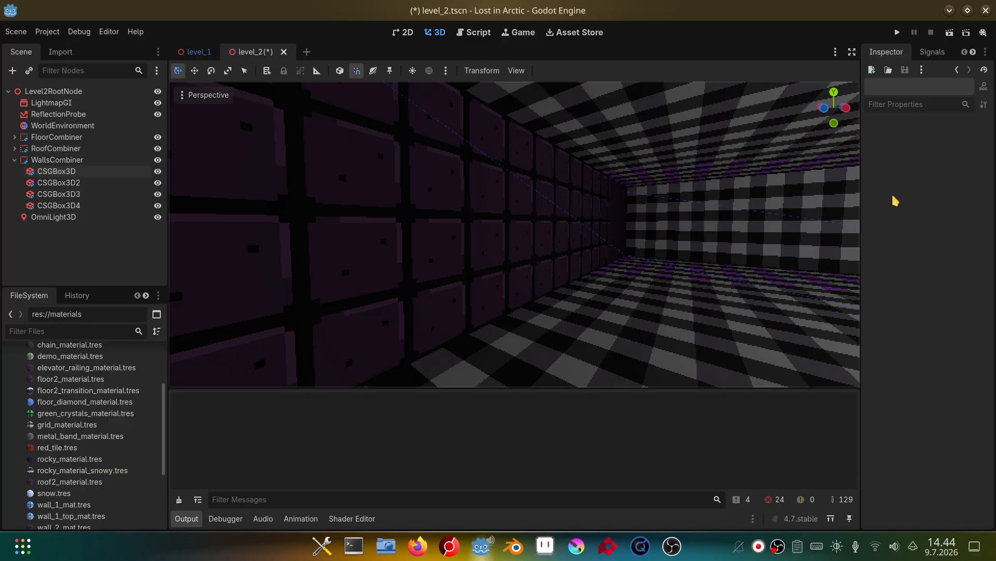
left_click(580, 231)
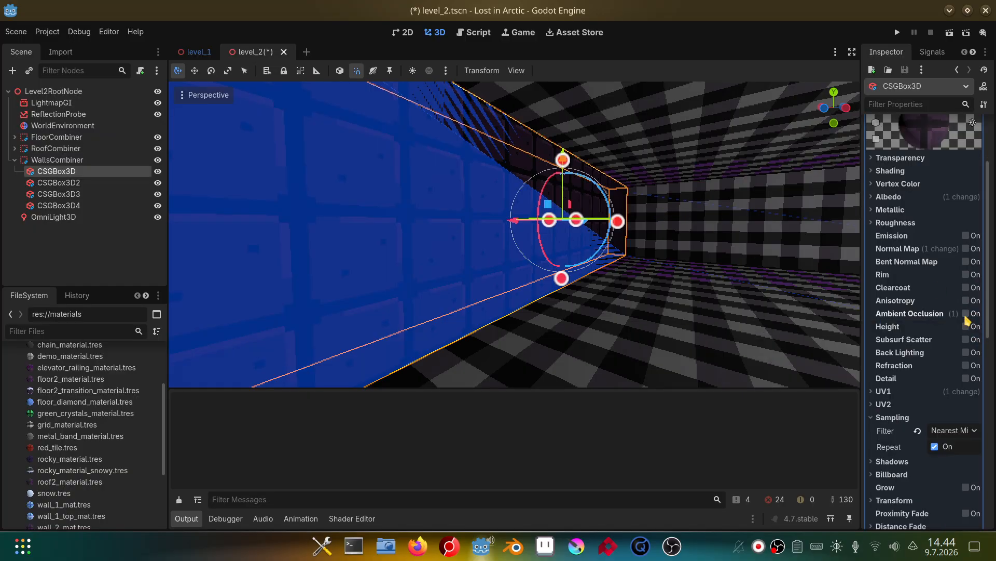
Examine the material settings of the neighbouring CSGBox3D4 wall
left_click(774, 213)
right_click_drag(690, 275, 693, 273)
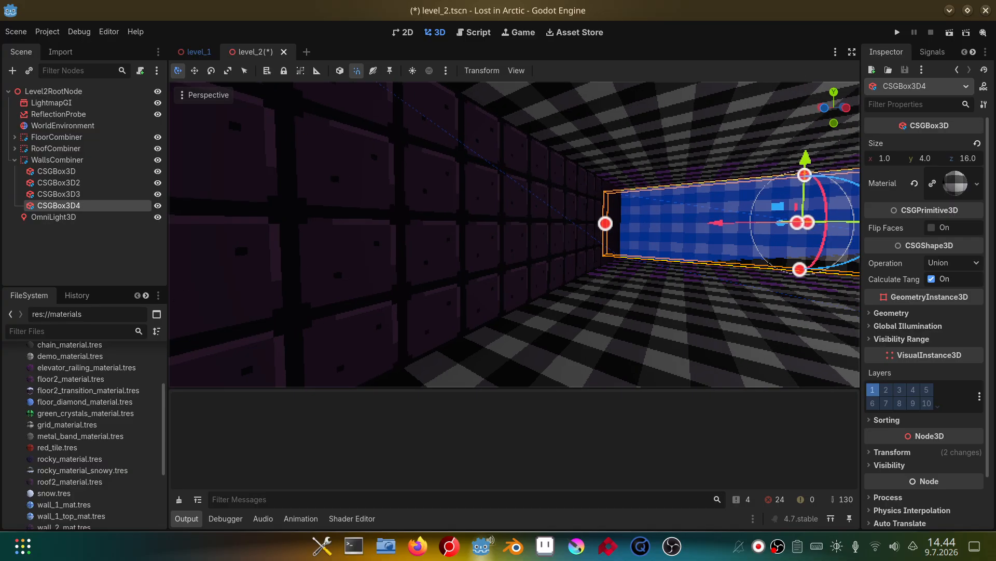
left_click(955, 183)
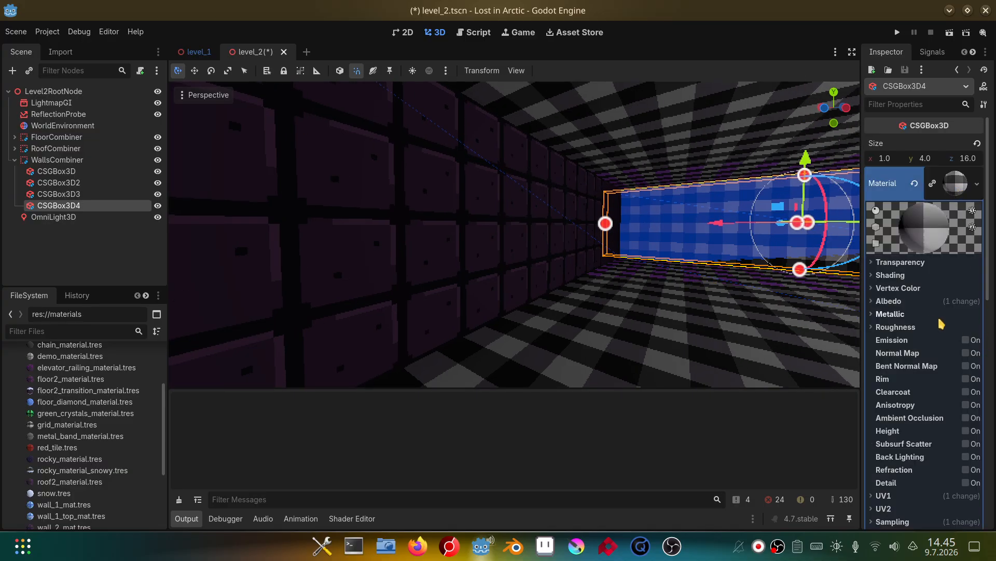
scroll(925, 410, "down", 2)
left_click(914, 417)
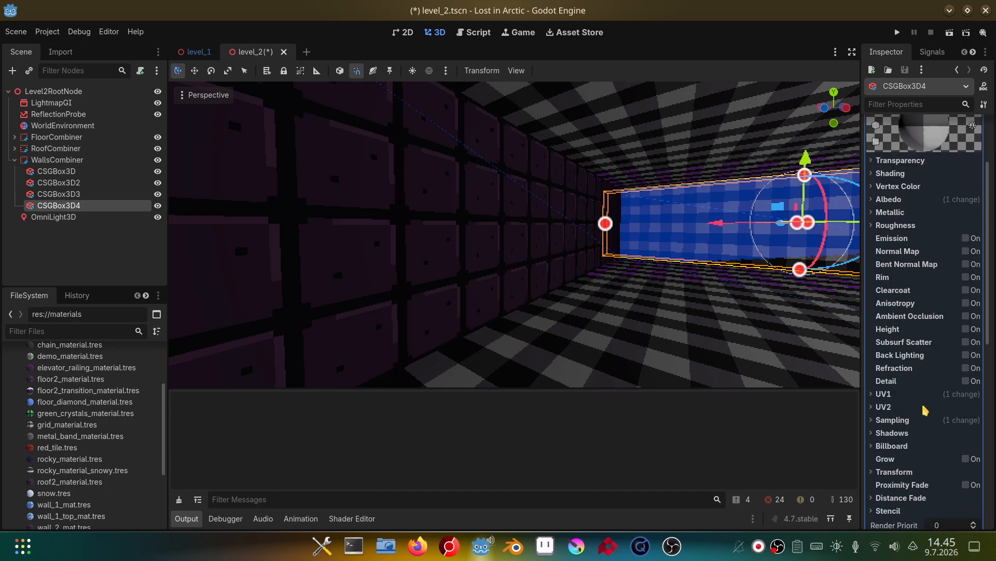
Toggle ambient occlusion on the first CSGBox3D wall's material to compare it, leave it enabled and check the wall
left_click(497, 238)
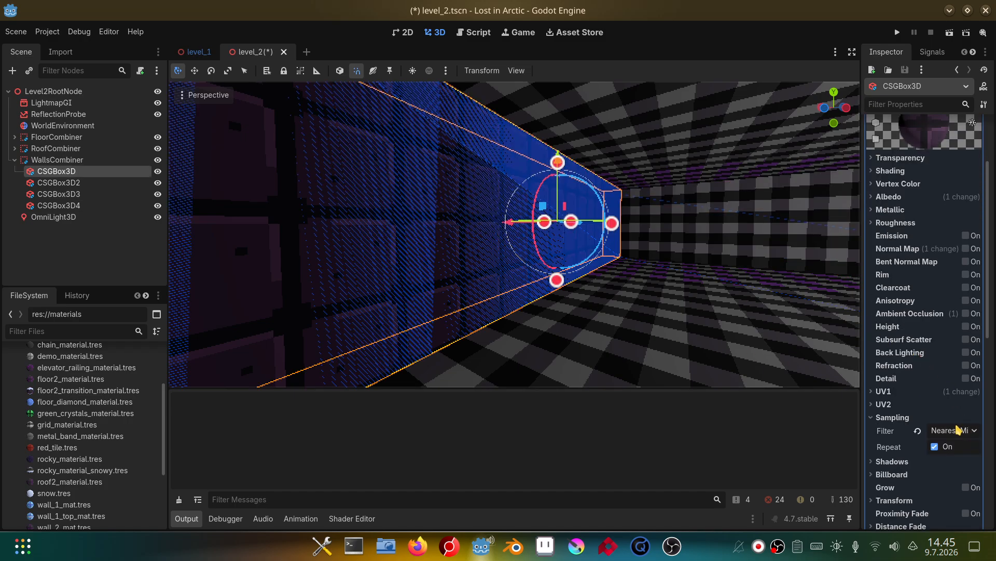
left_click(965, 314)
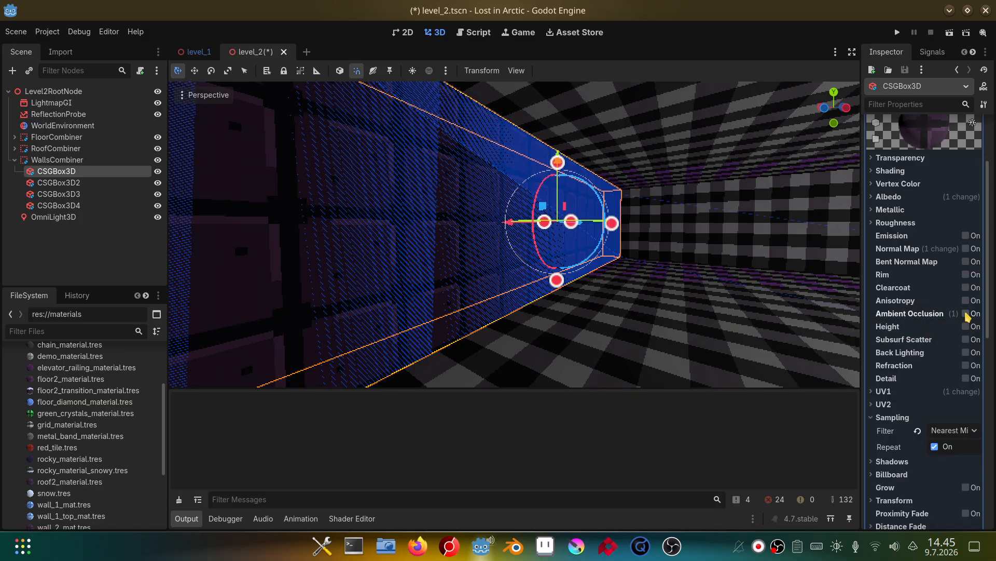
left_click(966, 315)
left_click(967, 314)
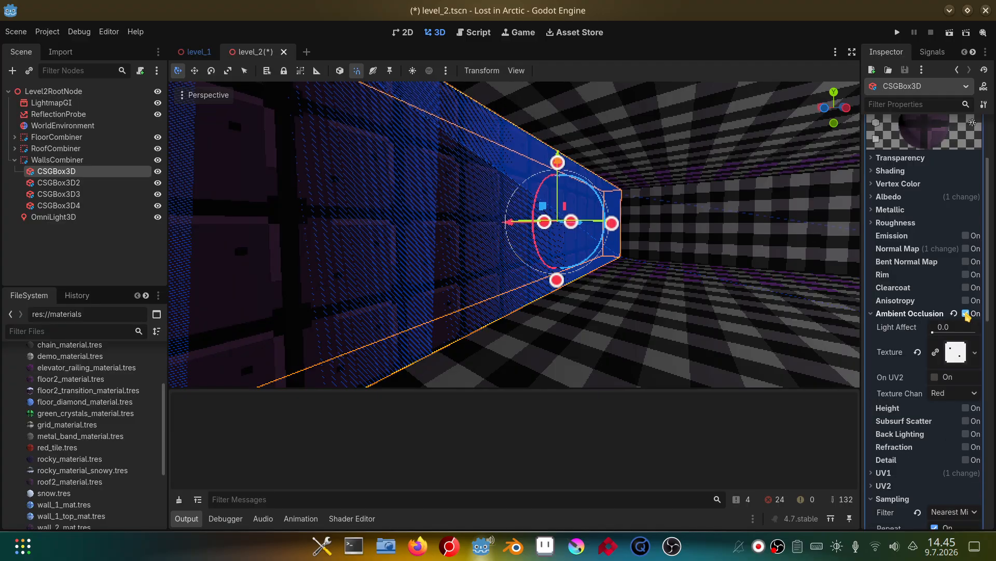
right_click_drag(815, 296, 275, 290)
left_click(653, 223)
key("w")
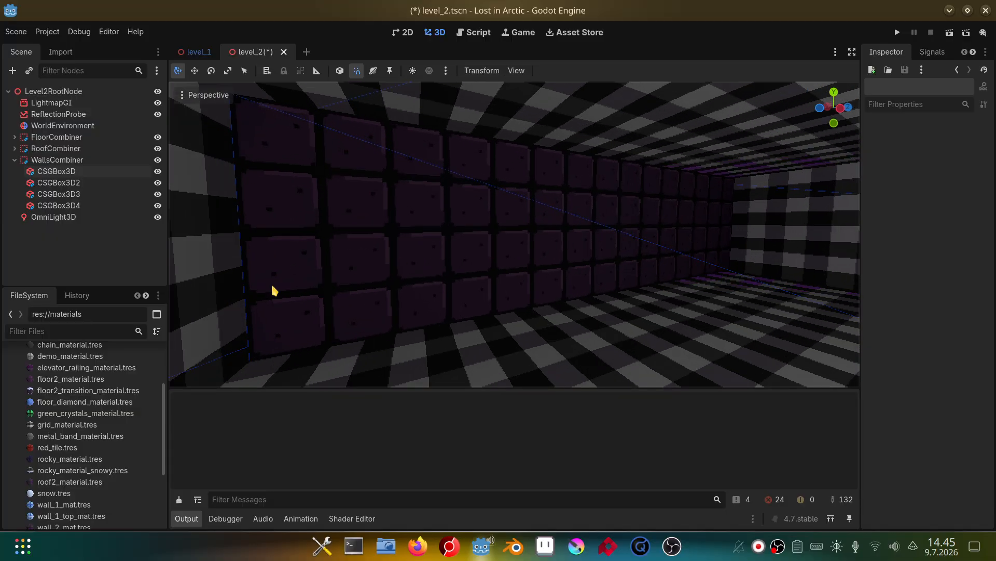
Switch to Aseprite, save the demo_wall sprite and export its visible layers again as demo_wall_ao.png
left_click(545, 546)
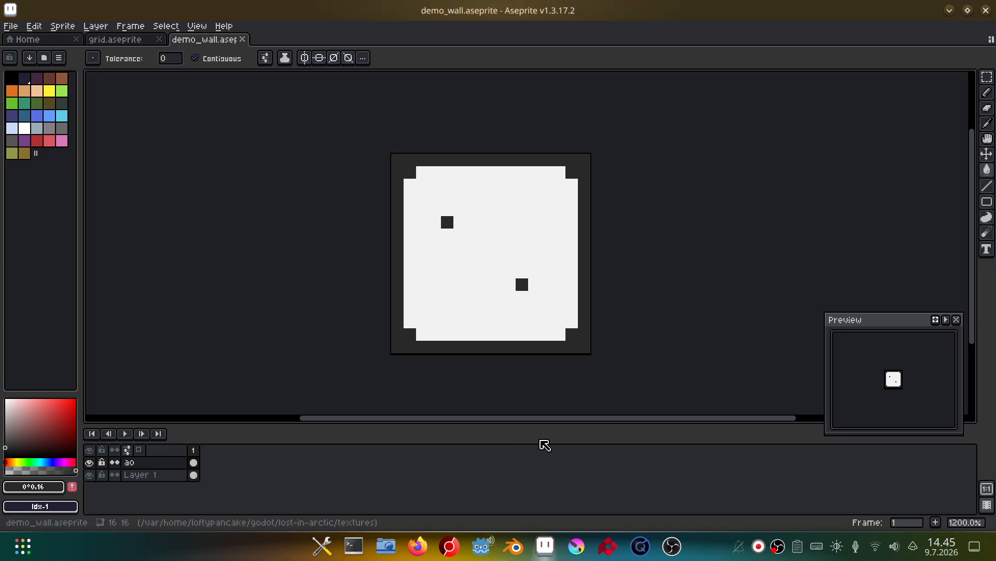
key("ctrl+s")
key("ctrl+shift+e")
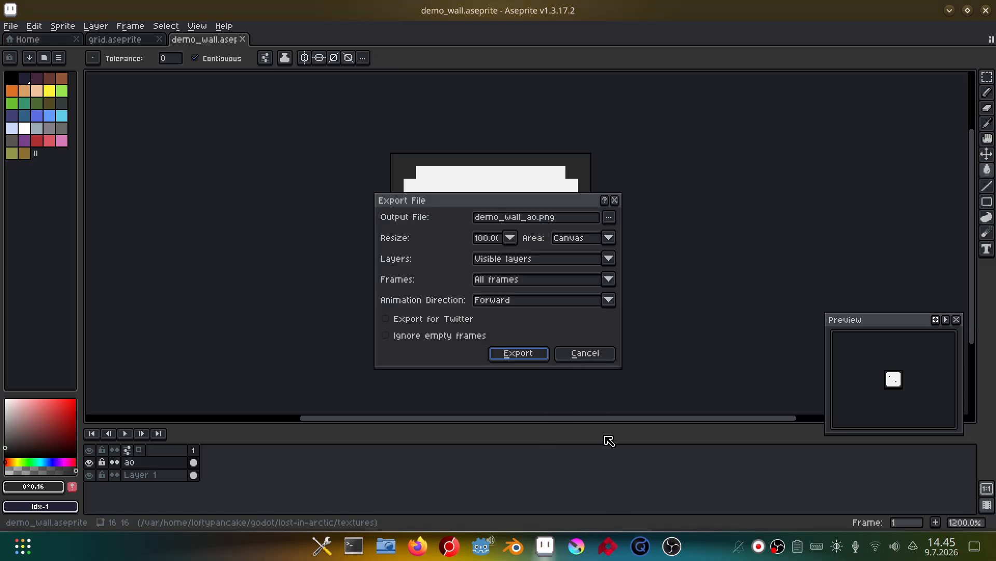
left_click(534, 358)
left_click(481, 304)
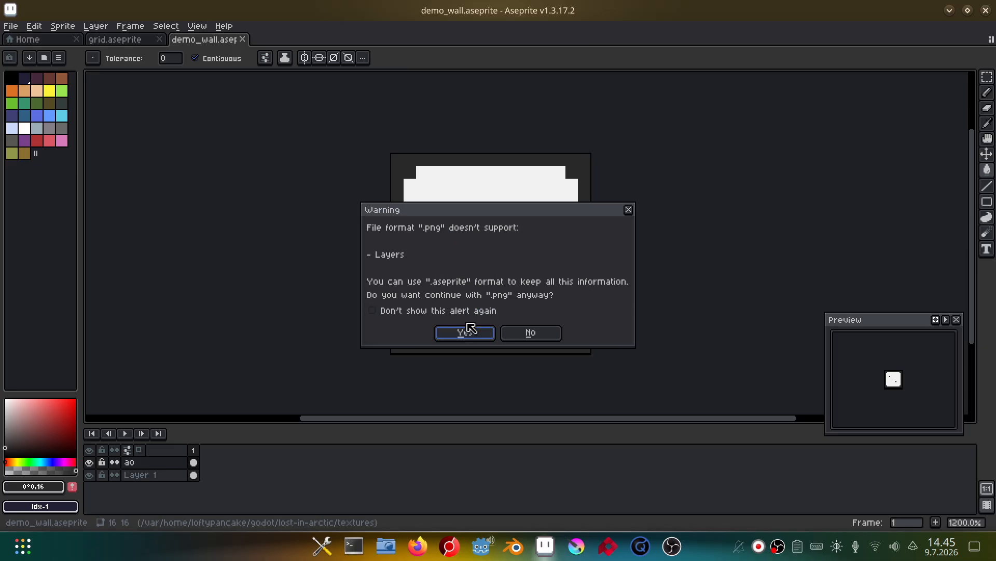
left_click(469, 328)
Switch to Krita and open demo_wall_ao.png from the project's textures folder
left_click(577, 546)
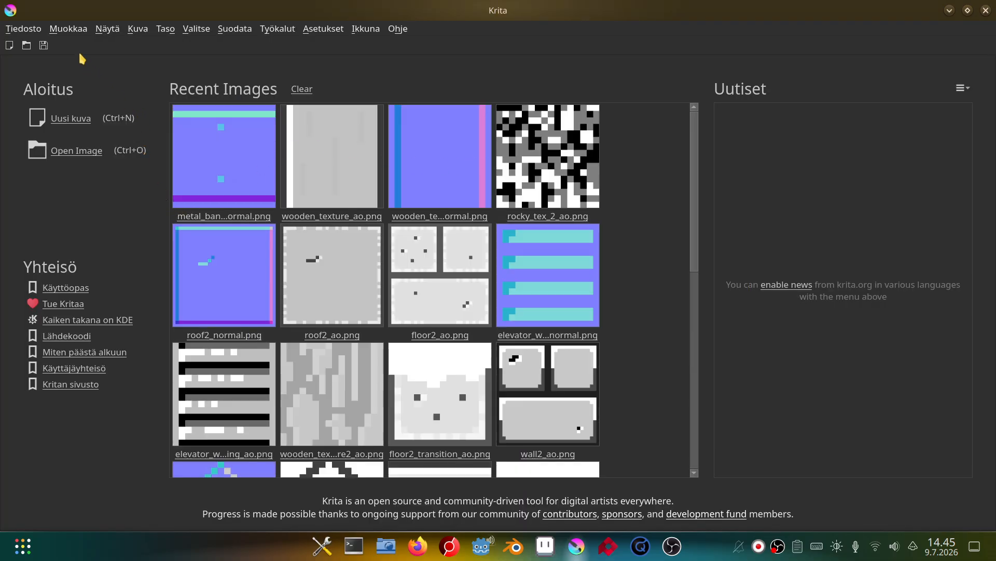
left_click(77, 150)
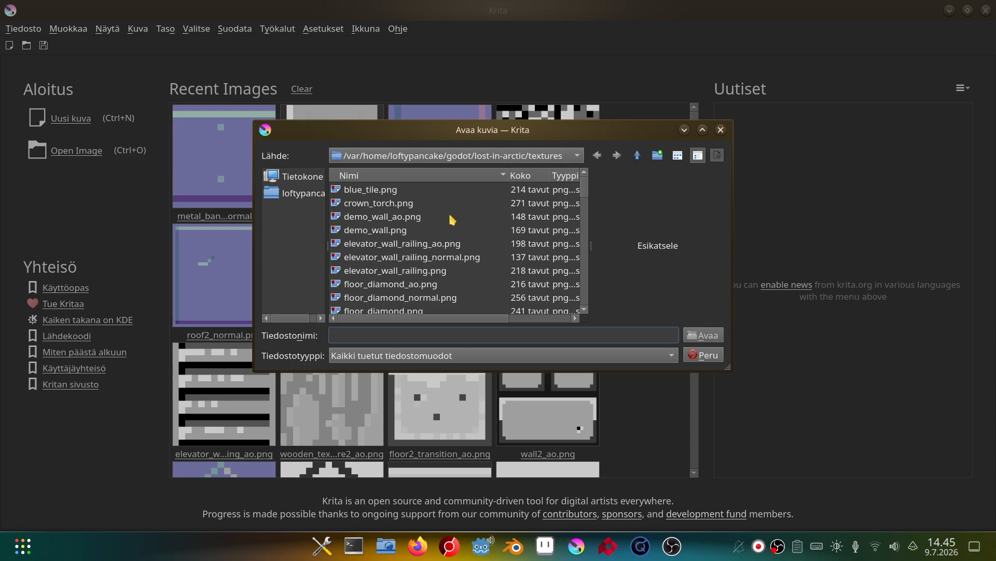
left_click_drag(583, 132, 577, 1)
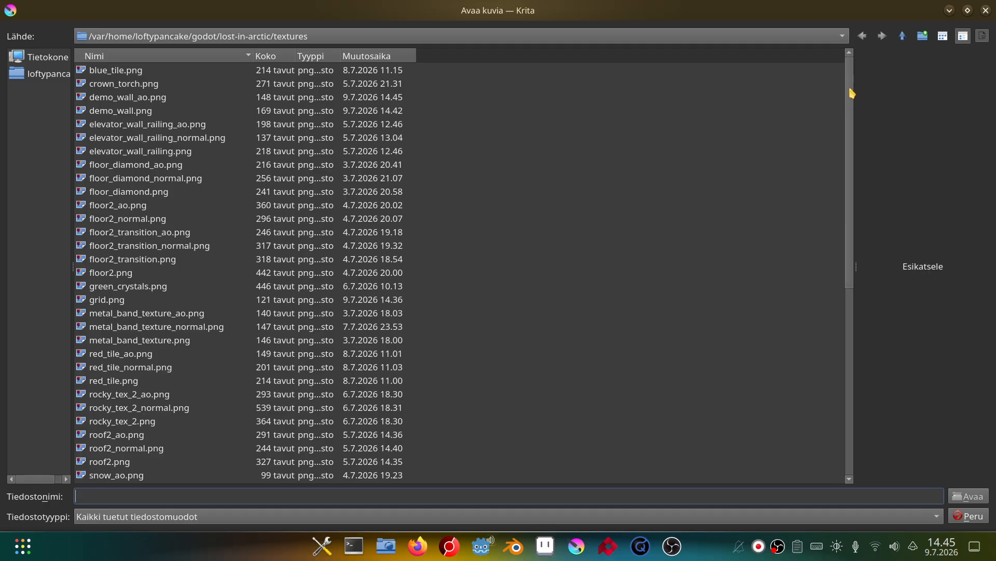
left_click_drag(852, 93, 856, 56)
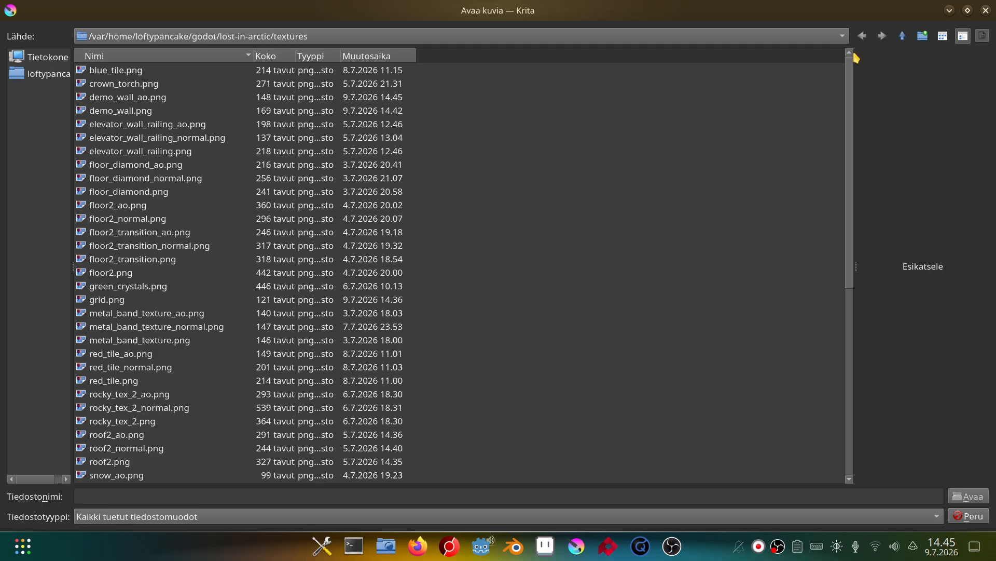
left_click(162, 99)
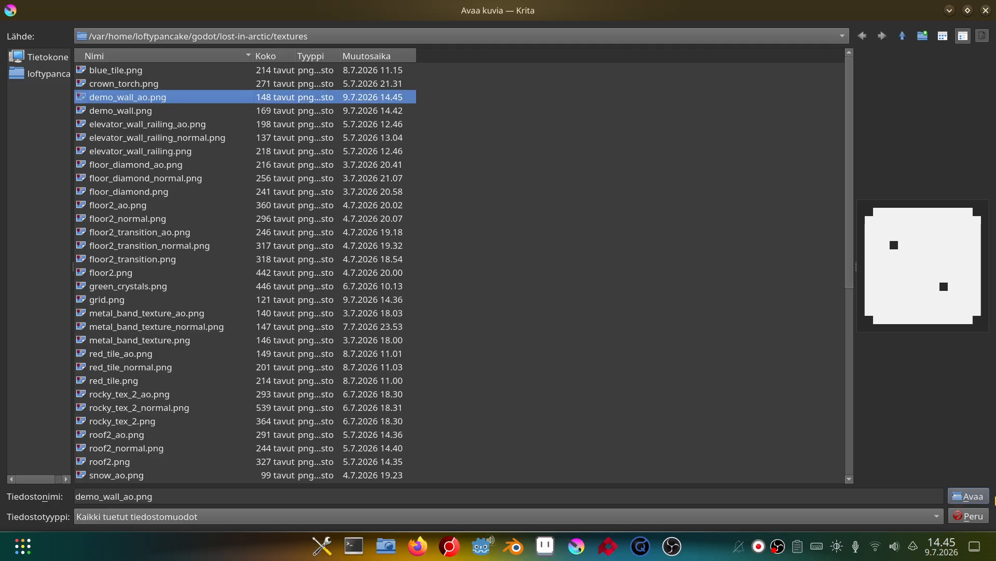
left_click(975, 498)
Save a copy of the image as demo_wall_normal.png with the default PNG options
left_click(23, 30)
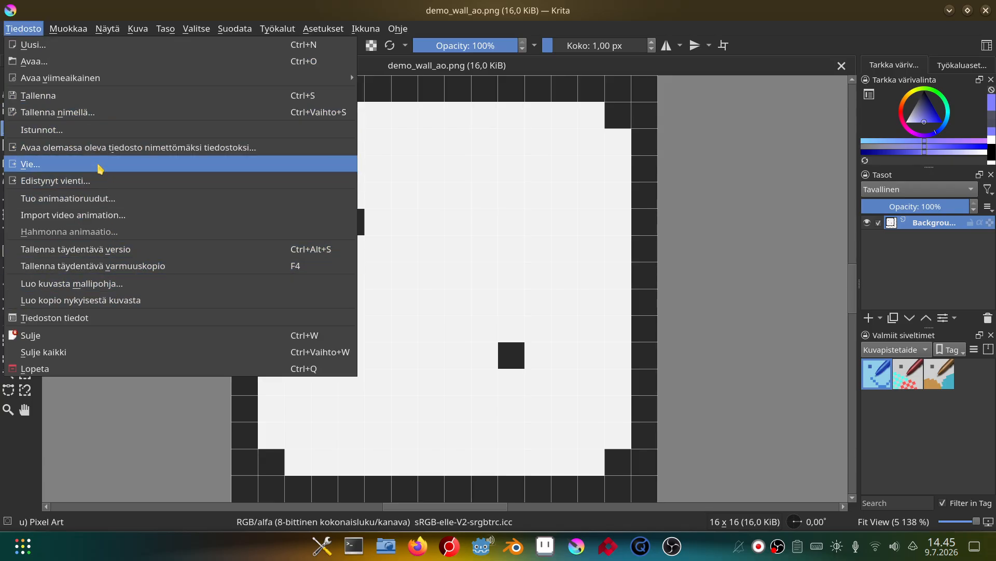
left_click(96, 112)
left_click(441, 335)
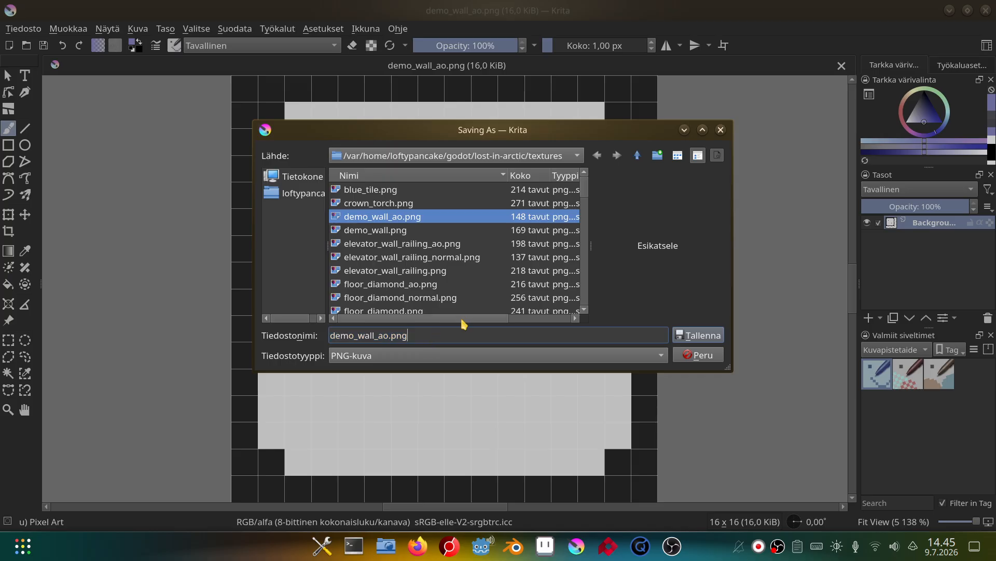
key("BackSpace")
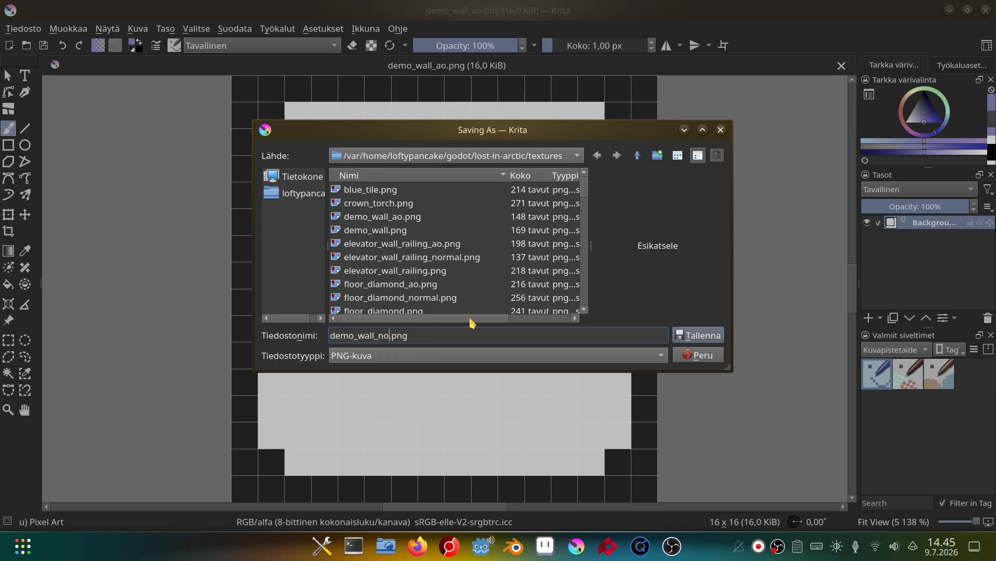
type("normal")
key("Return")
key("Return")
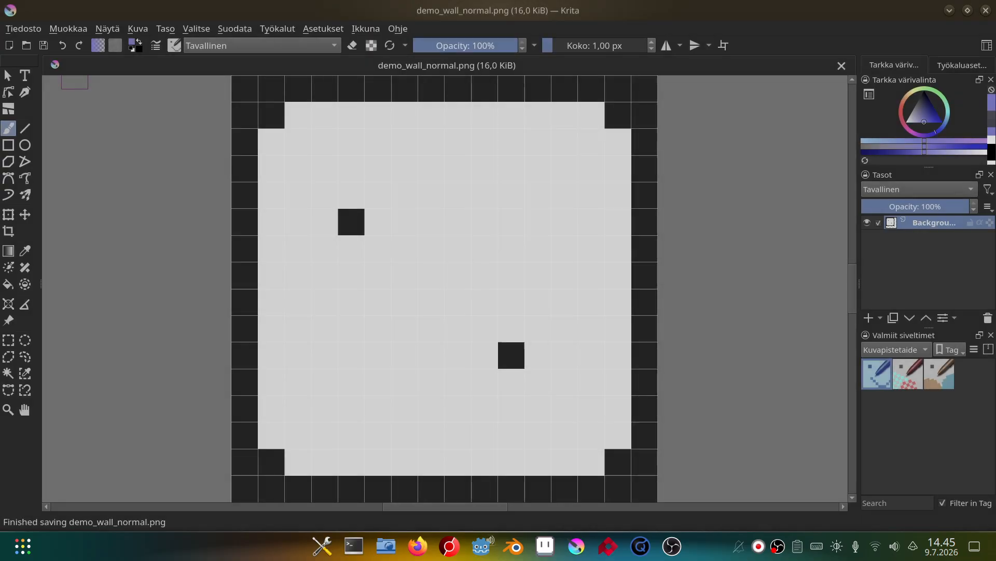
Apply the Height to Normal Map filter with Sobel, the blue channel, radius 1.00 and X+, Y+, Z+ axes
left_click(234, 29)
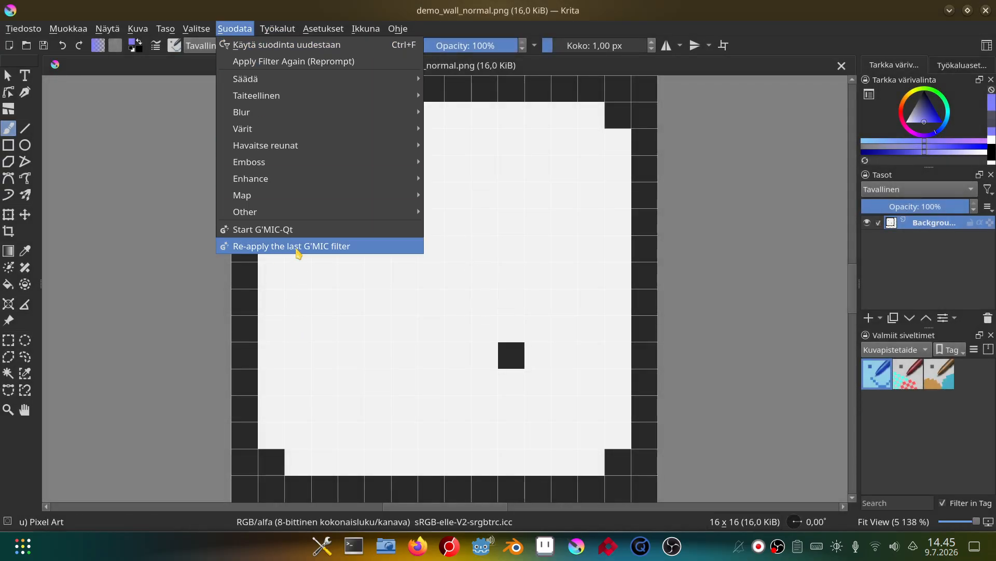
mouse_move(374, 145)
left_click(515, 178)
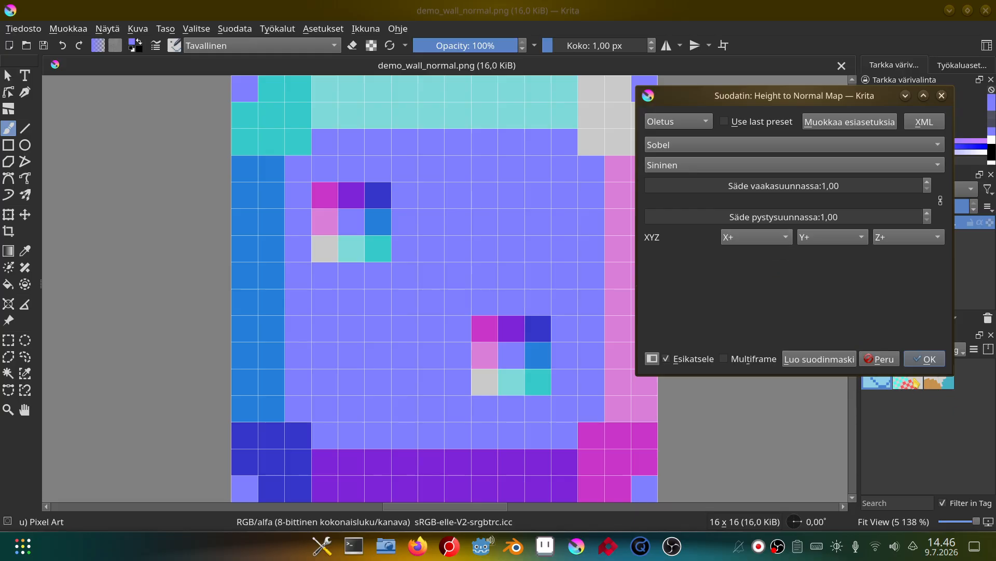
left_click(925, 359)
Sample the flat blue-violet from a corner pixel and paint the image's one-pixel outer border with it
scroll(624, 302, "down", 1)
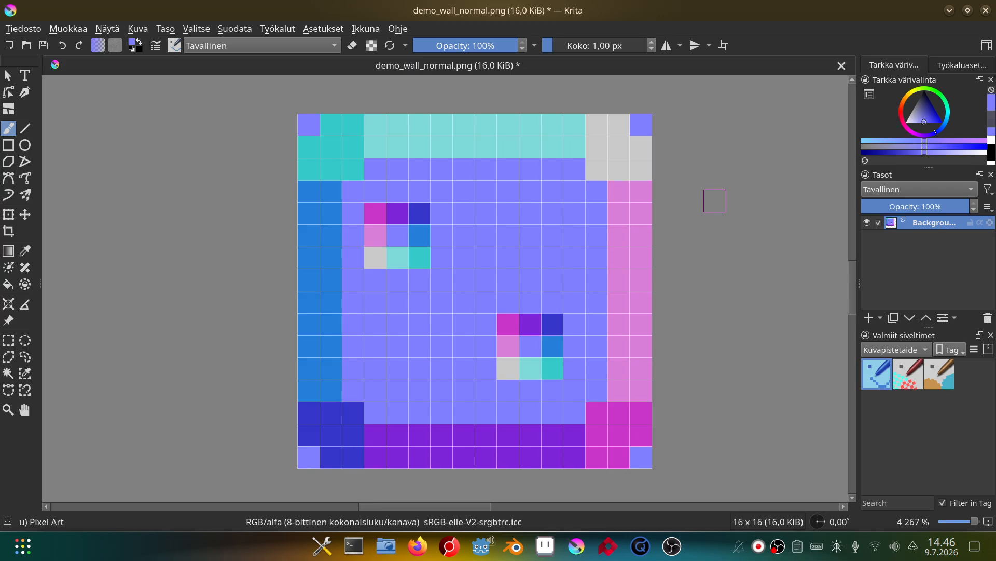
key("p")
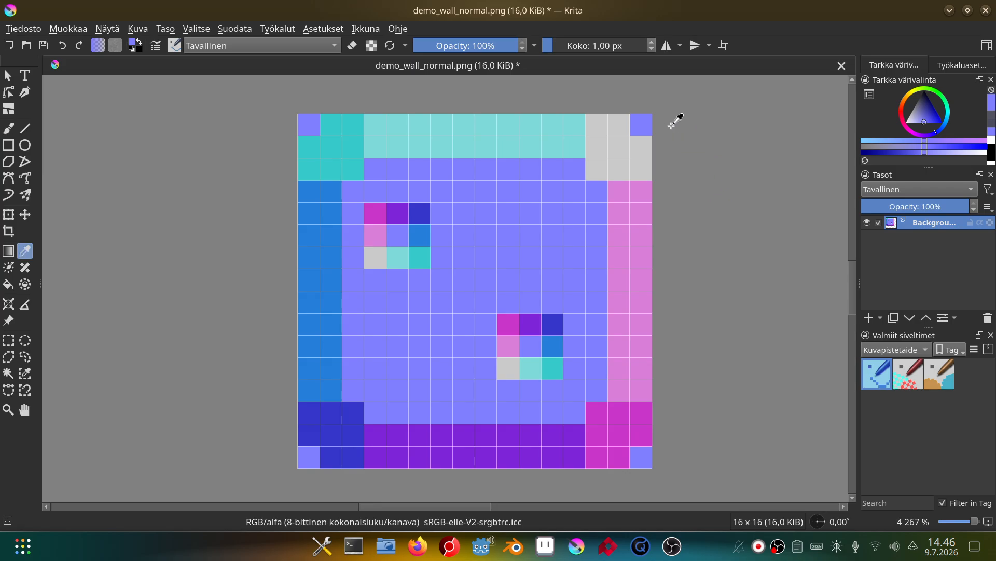
left_click(643, 118)
key("b")
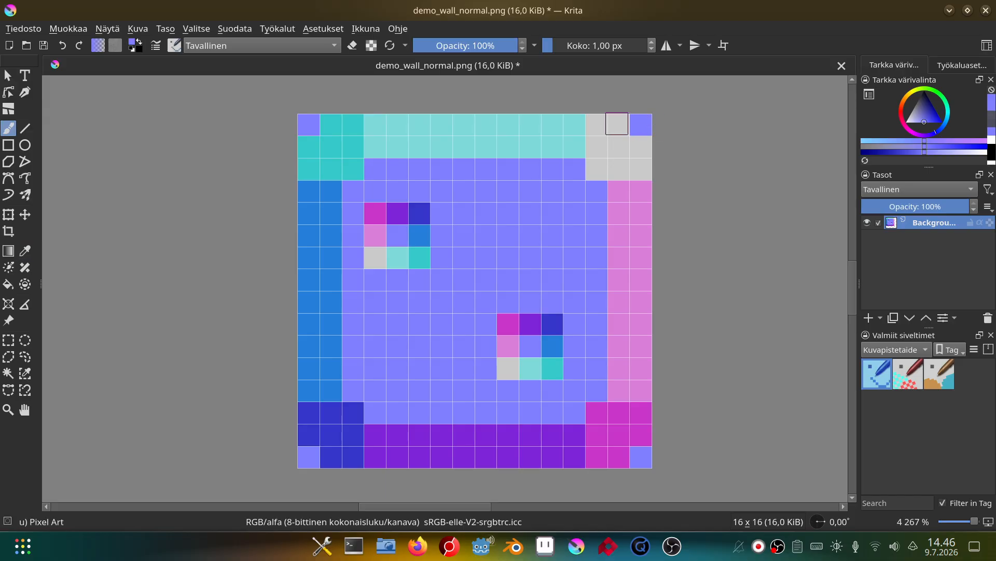
mouse_move(618, 125)
left_mouse_down()
mouse_move(321, 124)
mouse_move(306, 146)
mouse_move(305, 430)
left_mouse_up()
mouse_move(318, 469)
left_mouse_down()
mouse_move(636, 455)
mouse_move(647, 121)
left_mouse_up()
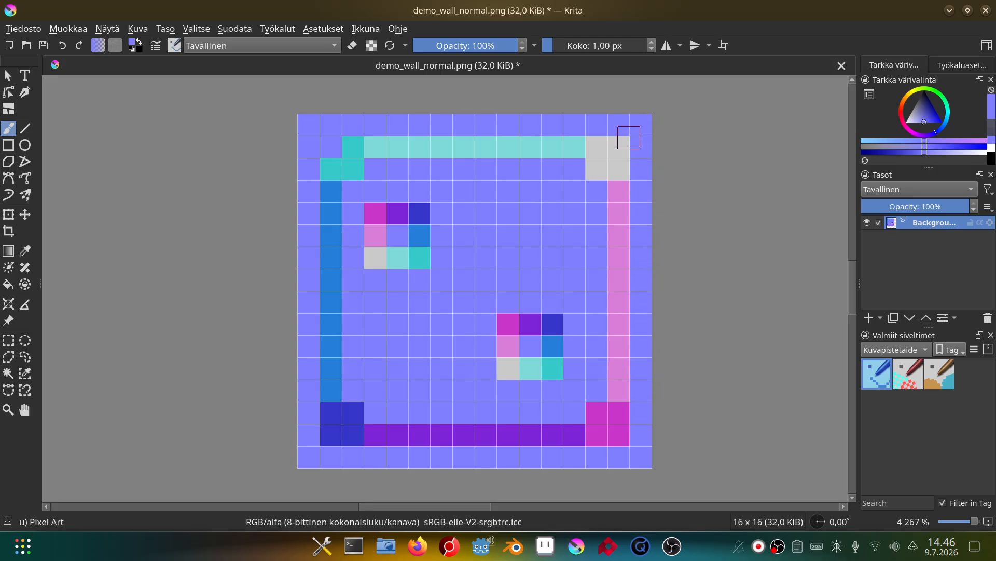
Paint the outermost pixels of the bevel's upper-right, lower-right and lower-left corners in the flat blue-violet
left_click(627, 141)
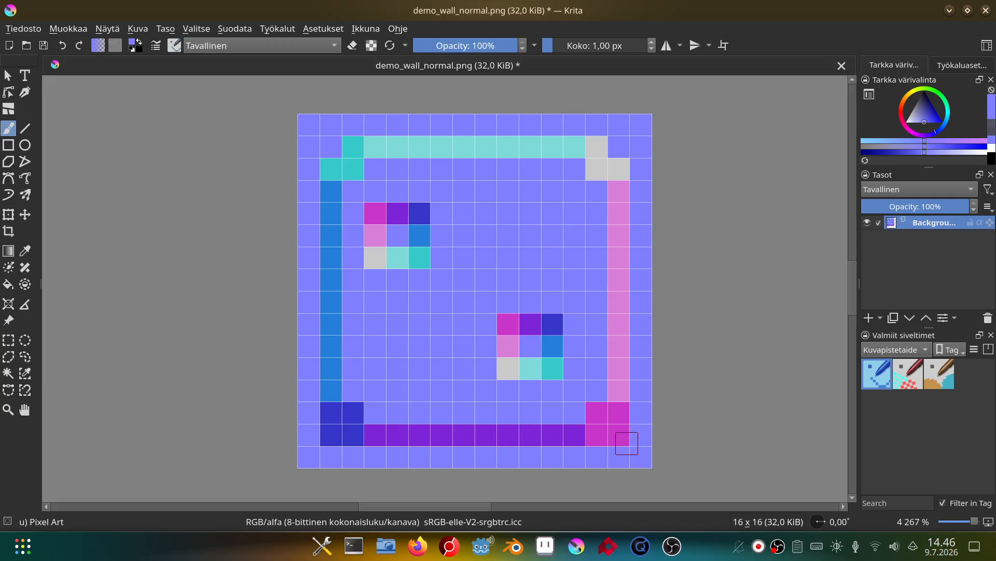
left_click(627, 442)
left_click(324, 440)
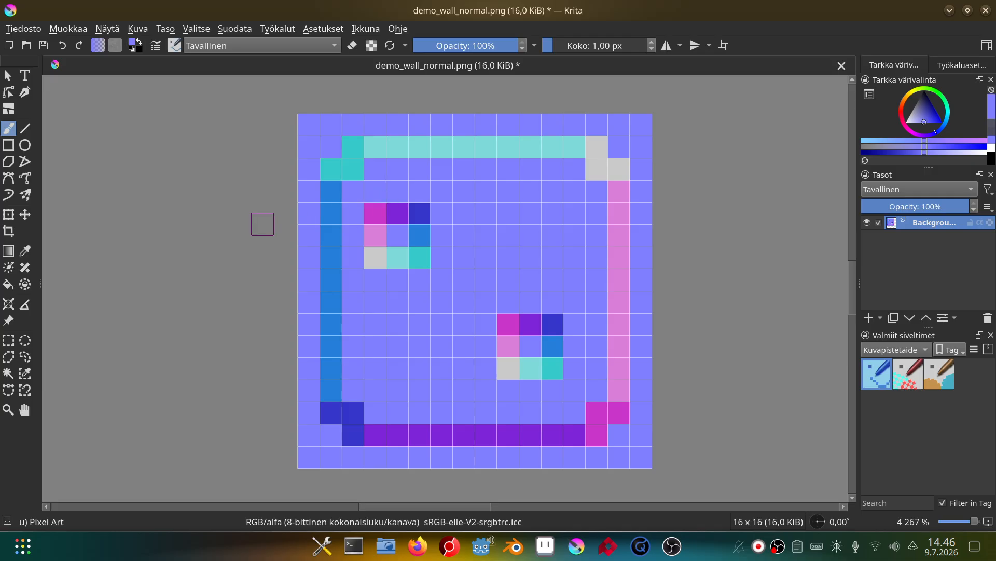
Save the edited demo_wall_normal.png, accepting the PNG options
left_click(31, 32)
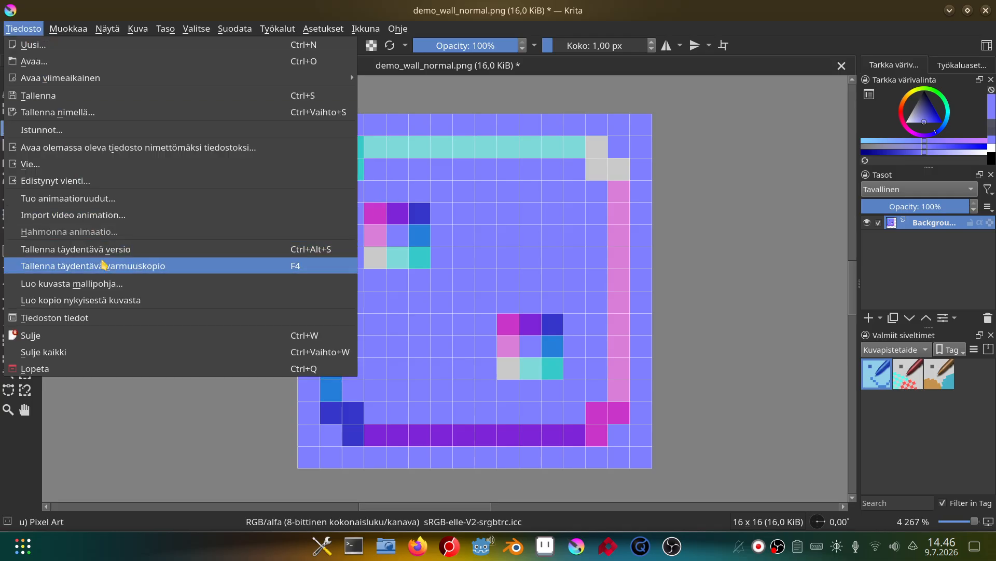
left_click(91, 97)
left_click(631, 379)
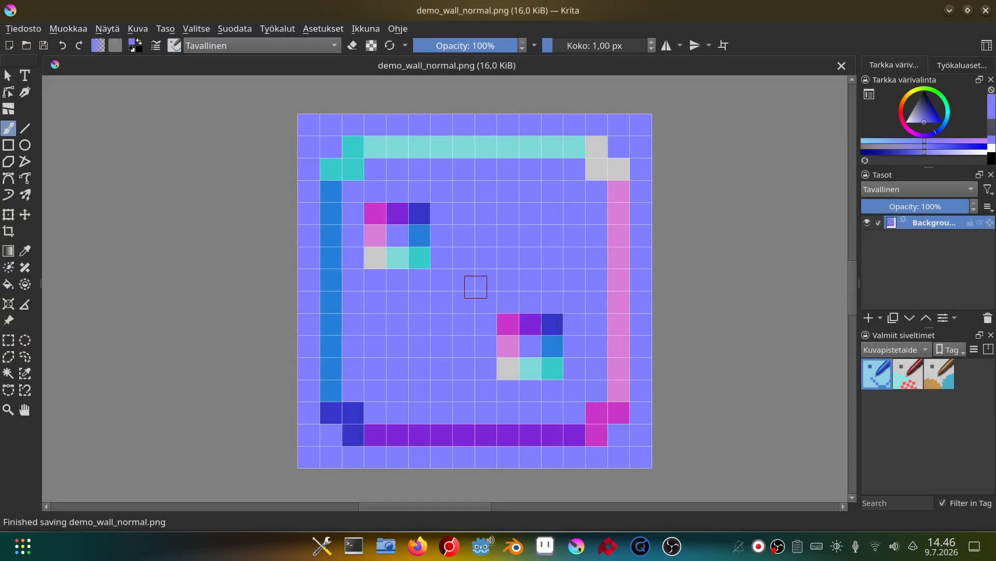
Switch to Godot, enable Normal Map on the first CSGBox3D wall's material and assign demo_wall_normal.png as its texture
left_click(481, 546)
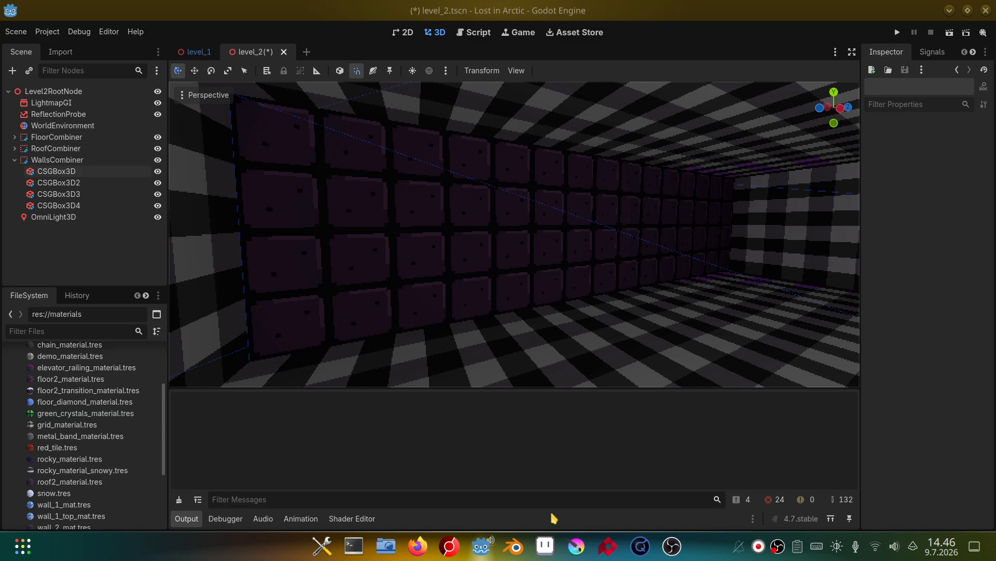
left_click(409, 232)
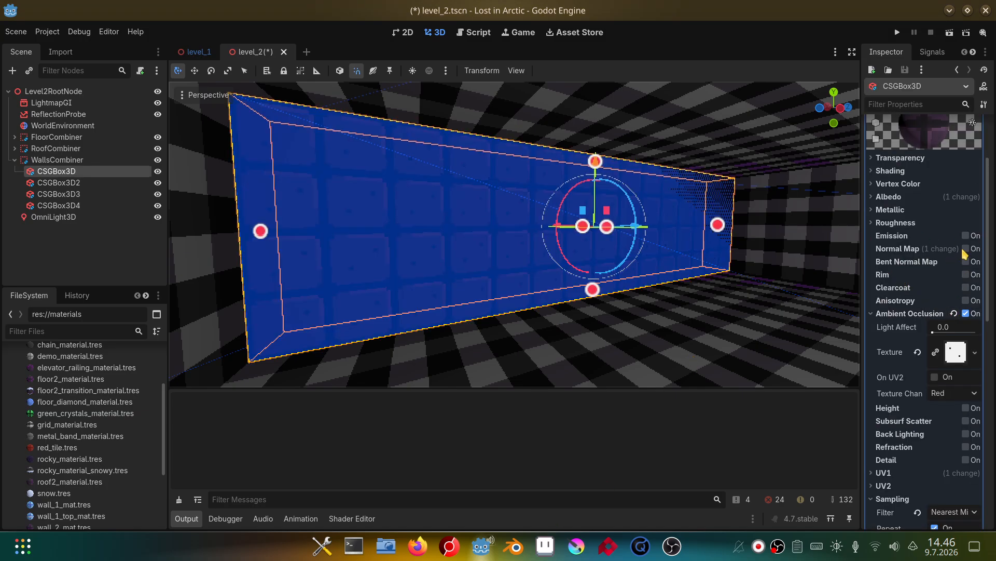
left_click(965, 249)
left_click(974, 286)
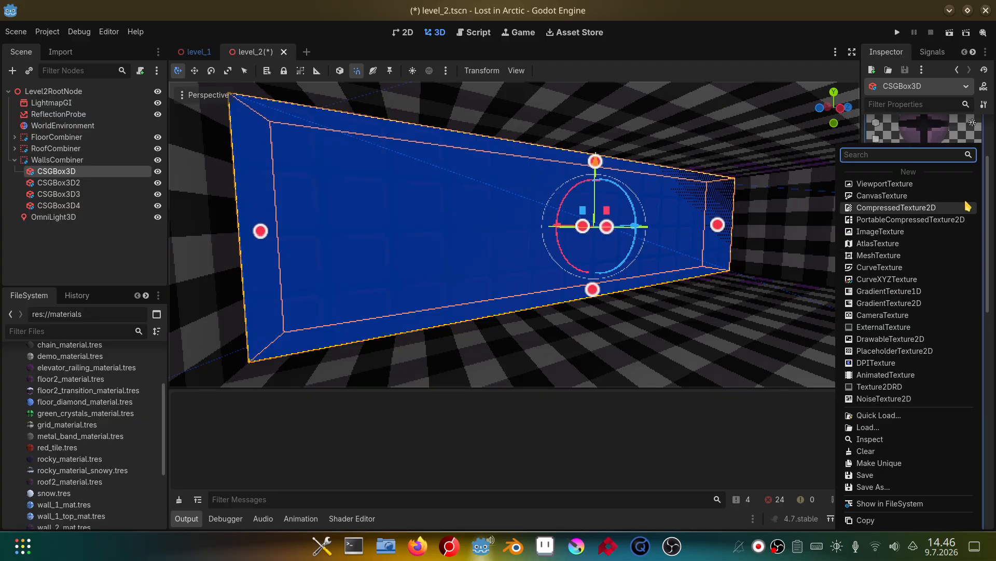
left_click(939, 156)
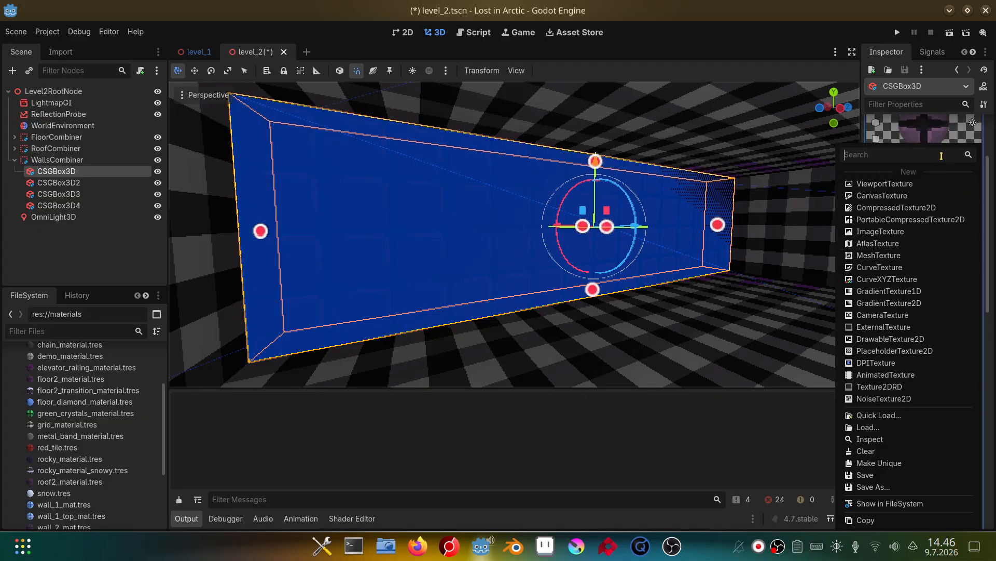
left_click(914, 416)
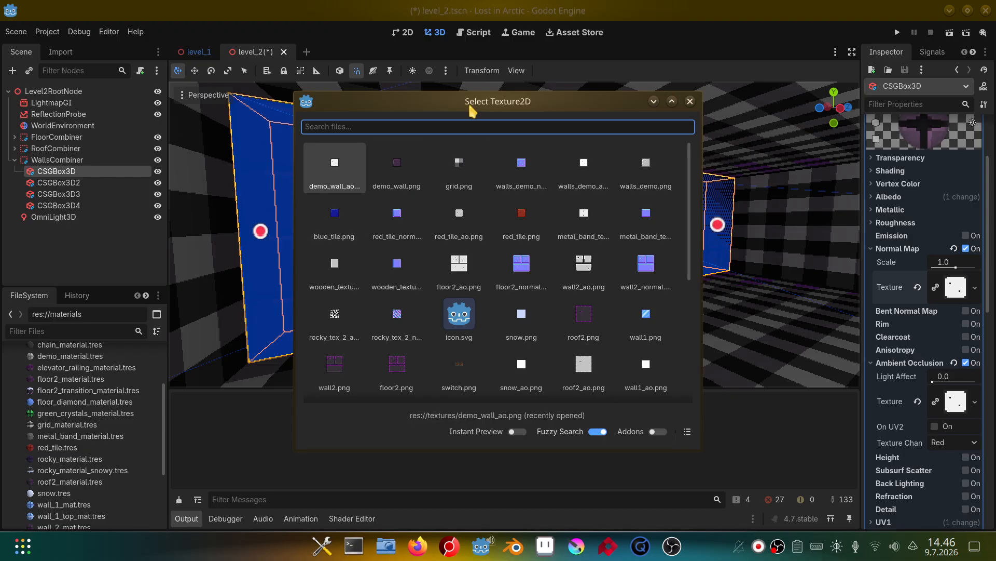
left_click(463, 127)
type("demo_")
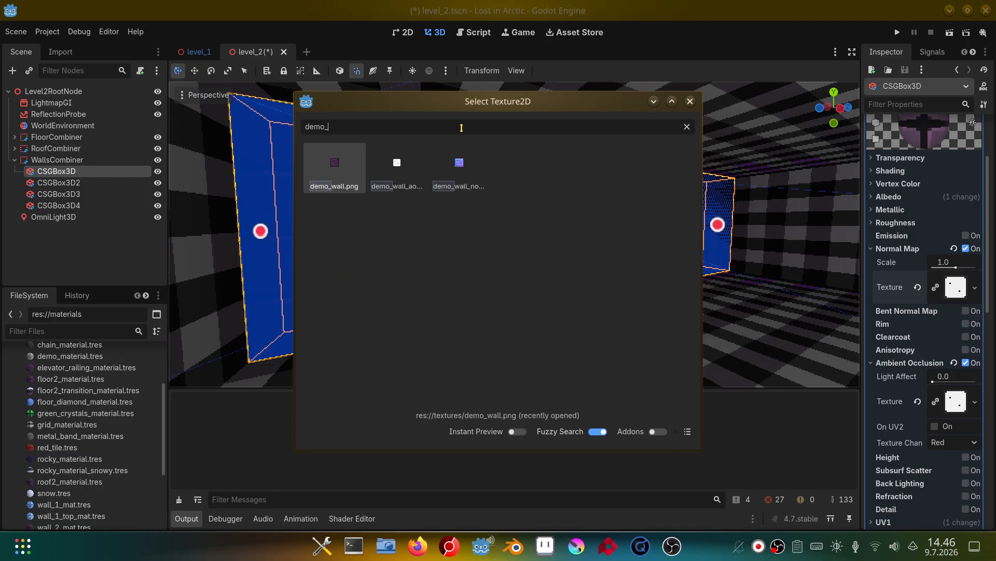
key("Right")
key("Right")
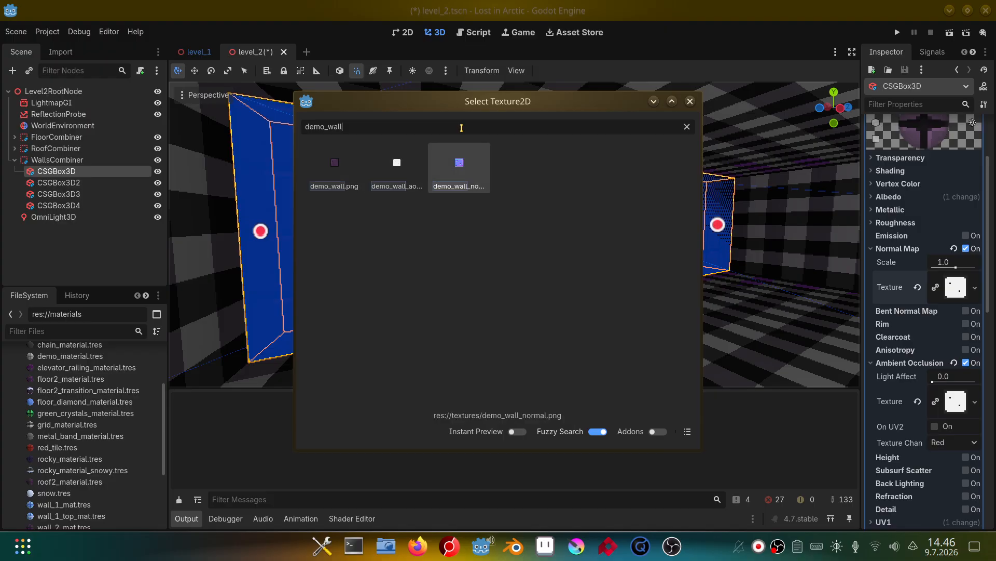
key("Return")
Deselect the wall and examine its normal-mapped tiles from near and far inside the room
right_click_drag(518, 145, 499, 157)
left_click(401, 161)
key("s")
key("w")
key("w")
key("s")
key("w")
key("s")
key("s")
key("w")
key("s")
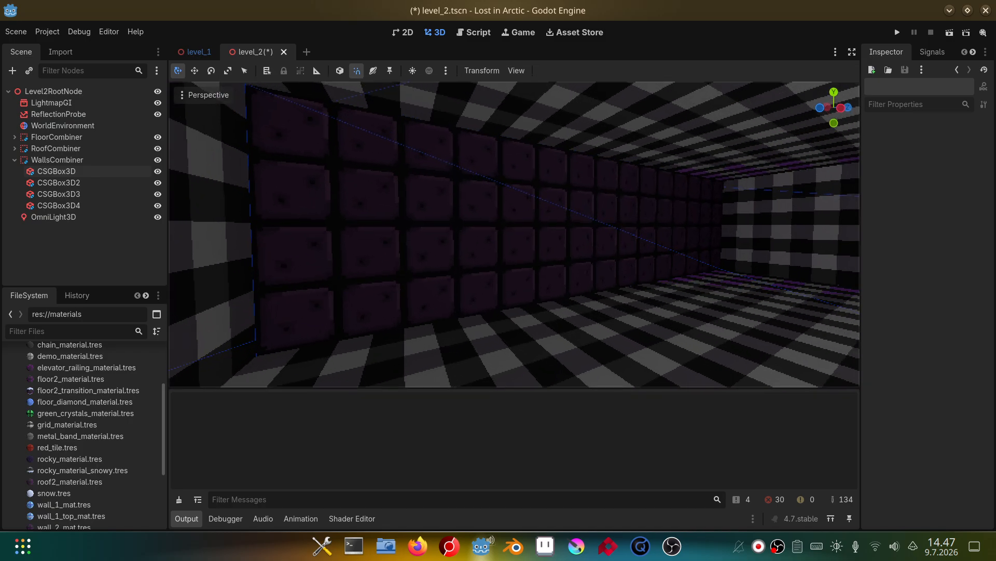
Place the 3D cursor on the room's far wall, add an OmniLight3D there and collapse WallsCombiner in the scene tree
right_click(769, 221, "shift")
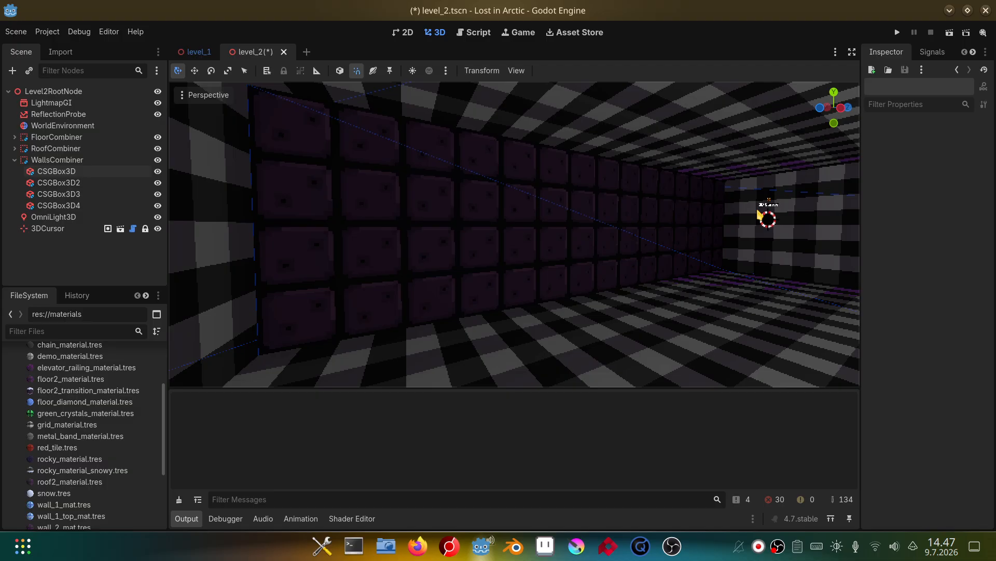
key("ctrl+a")
type("omni")
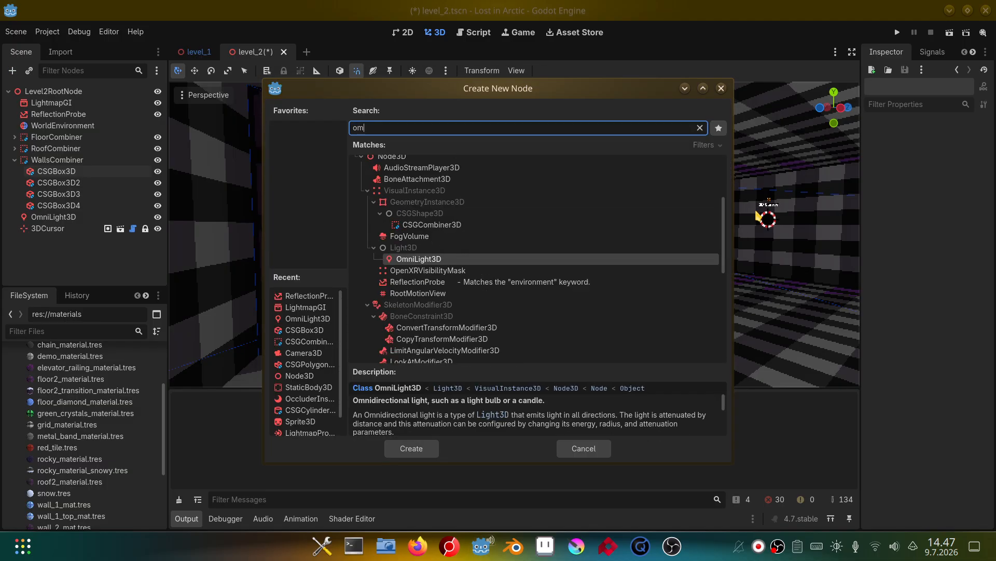
key("Return")
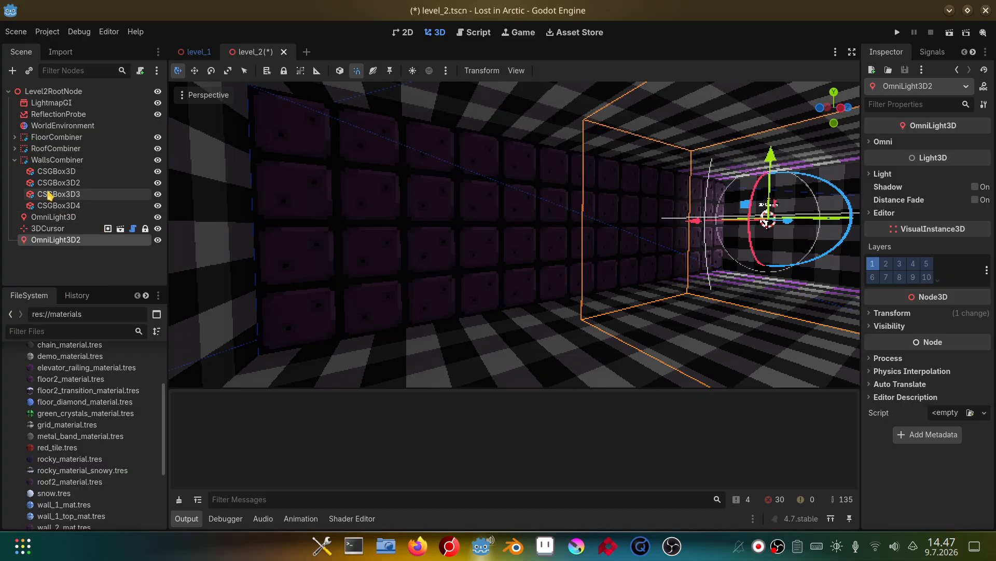
left_click(14, 159)
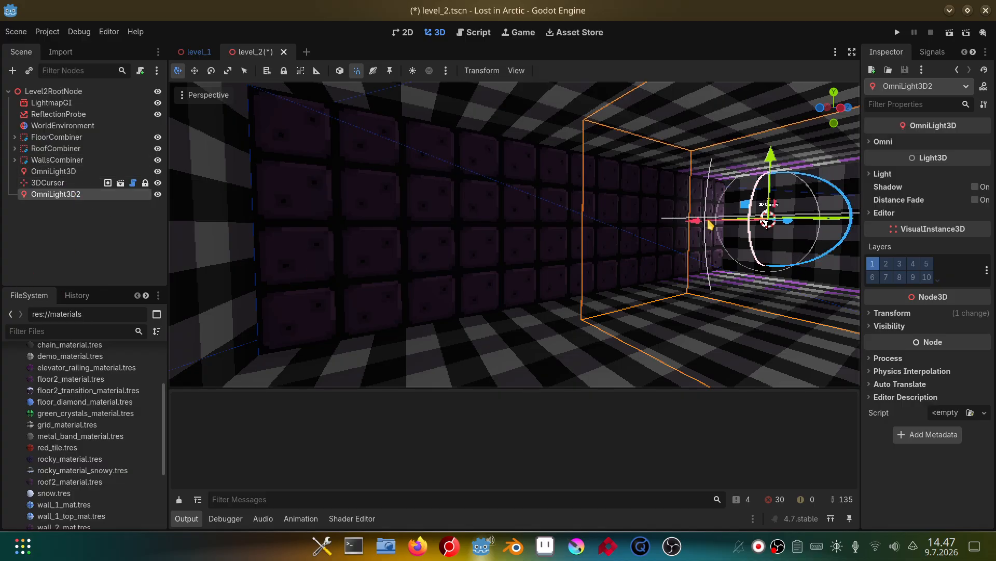
Move the new omni light beside the near end of the textured wall and raise it close to the roof
left_click_drag(697, 223, 670, 250)
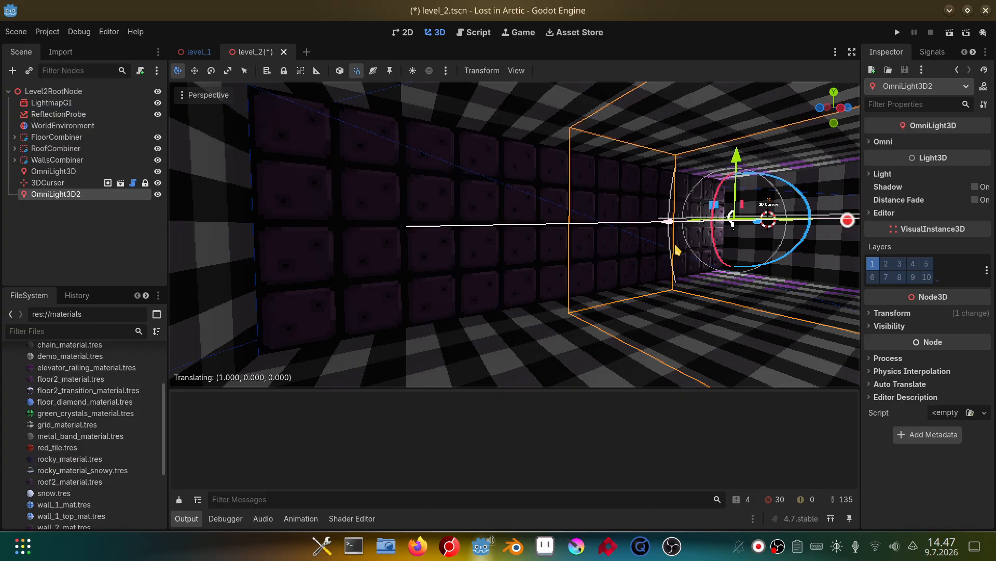
key("Escape")
left_click_drag(793, 226, 509, 280)
left_click_drag(706, 265, 522, 233)
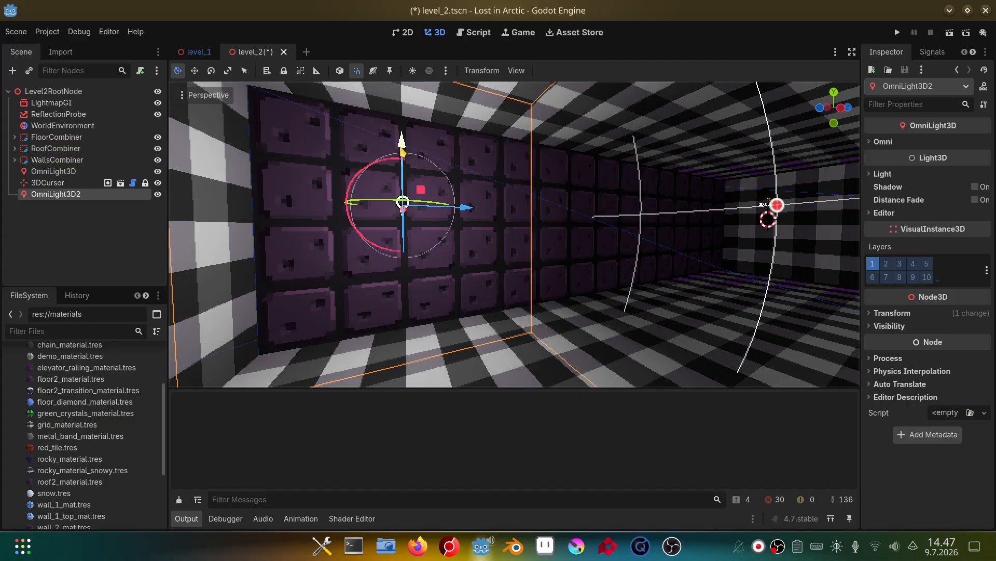
left_click_drag(402, 130, 405, 103)
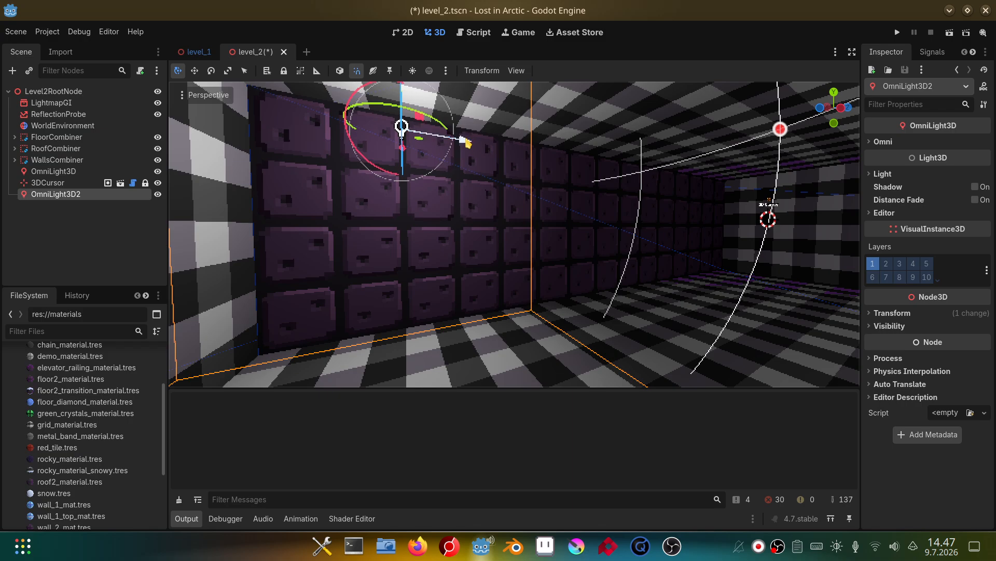
left_click_drag(467, 143, 347, 160)
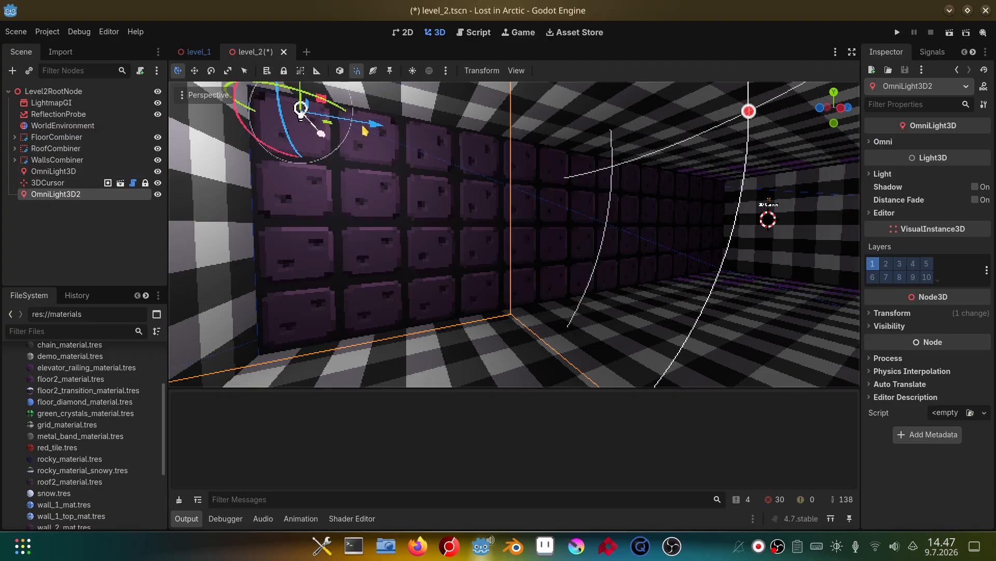
Select both omni lights and set their Bake Mode to Static
right_click_drag(481, 143, 752, 132)
key("s")
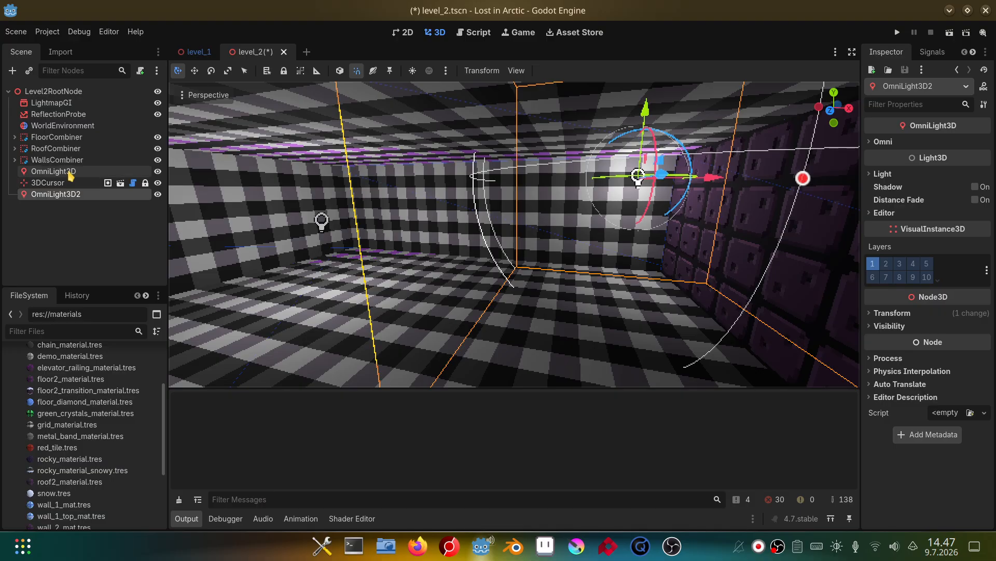
left_click(68, 171, "ctrl")
left_click(883, 175)
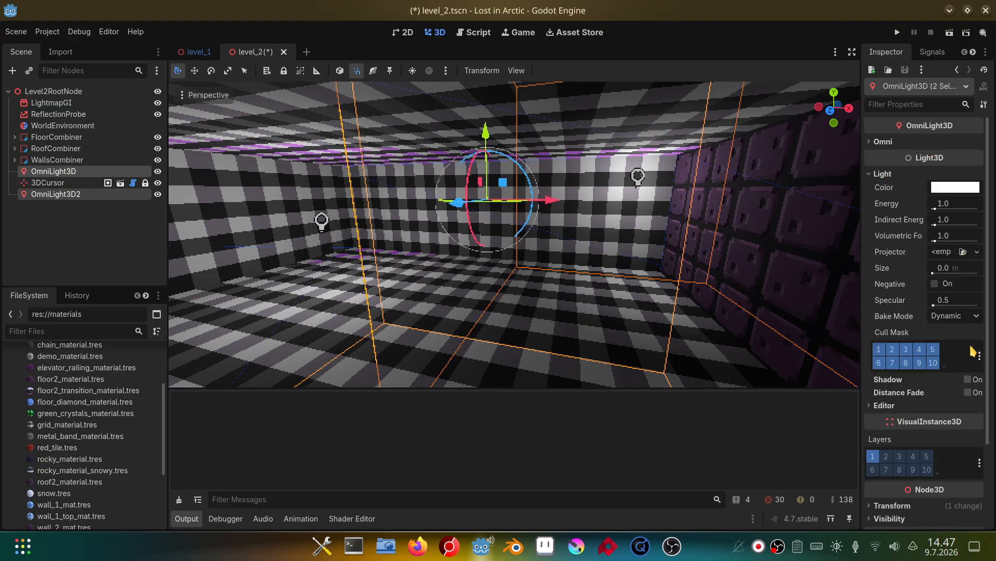
left_click(975, 317)
left_click(958, 346)
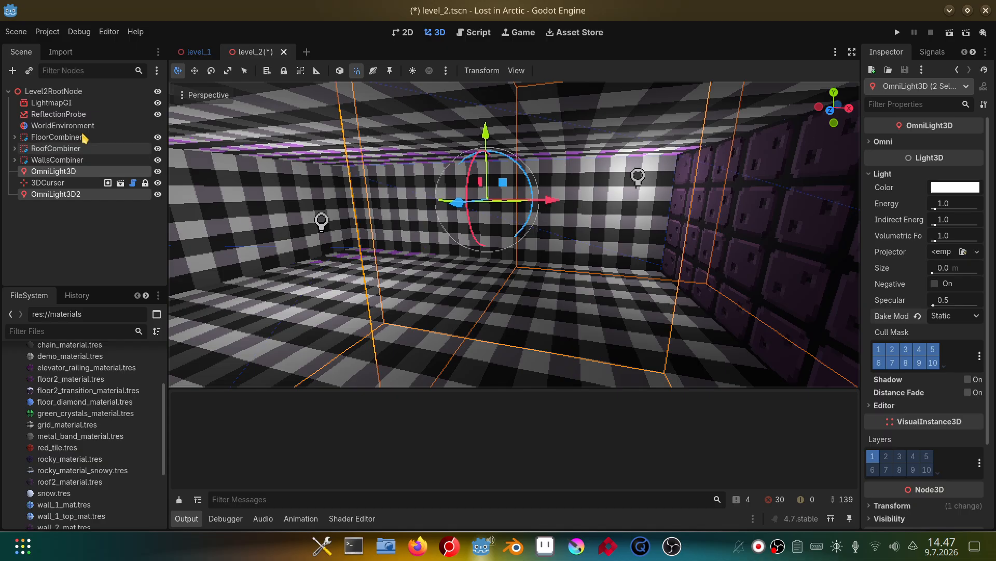
Try to bake the LightmapGI node's lightmaps to level_2.lmbake in the project's lightmaps folder
left_click(109, 102)
left_click(576, 71)
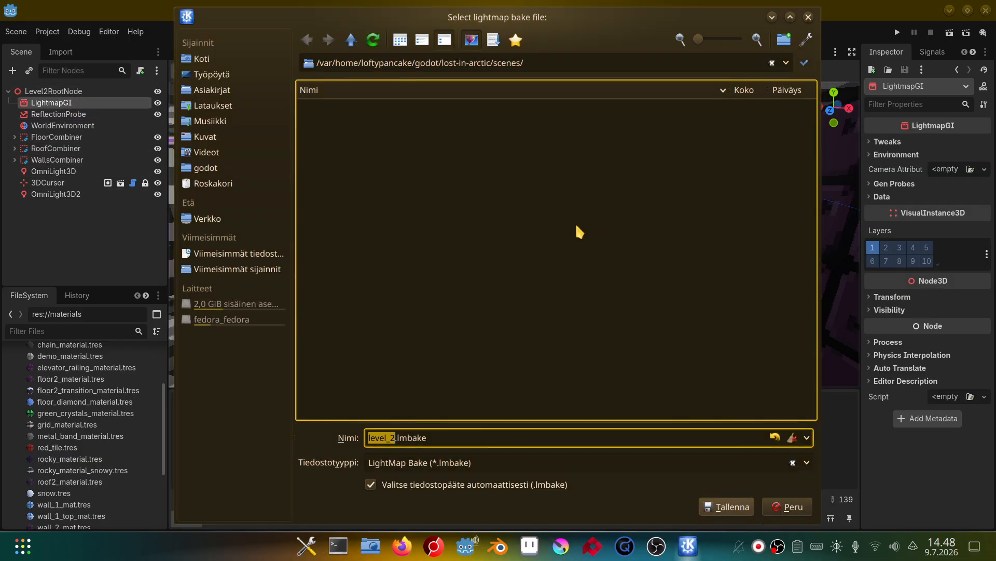
left_click(351, 40)
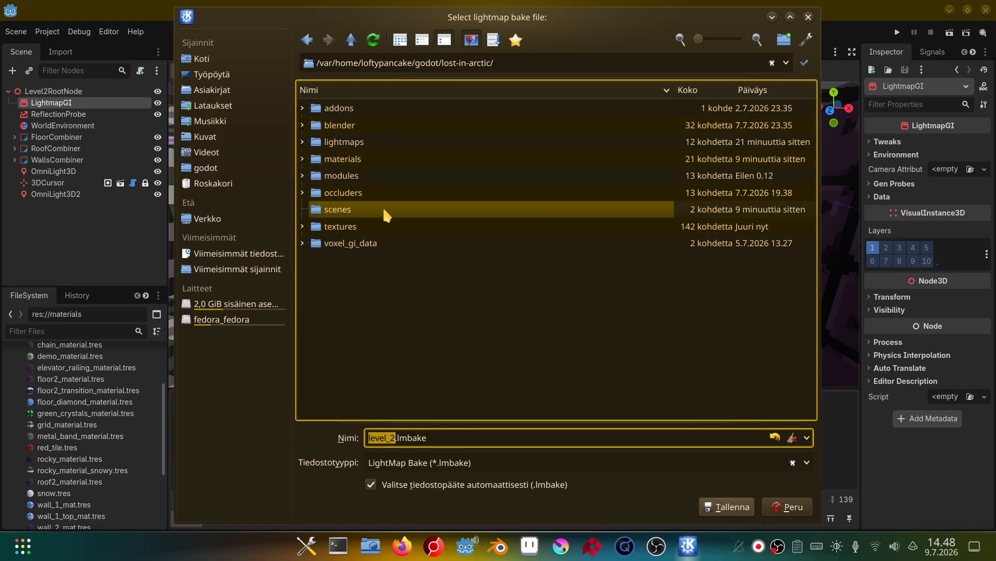
double_click(365, 144)
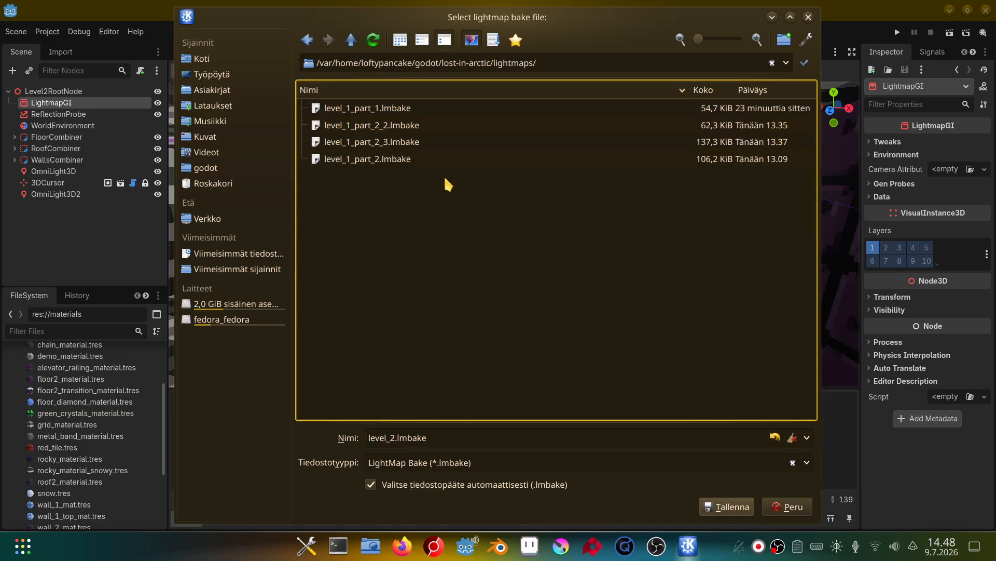
left_click(727, 507)
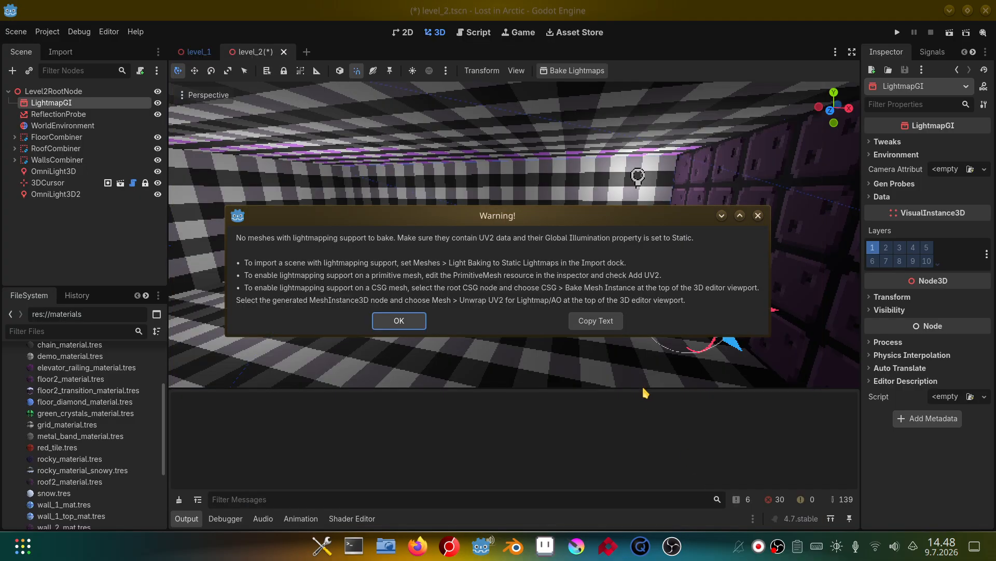
left_click(395, 321)
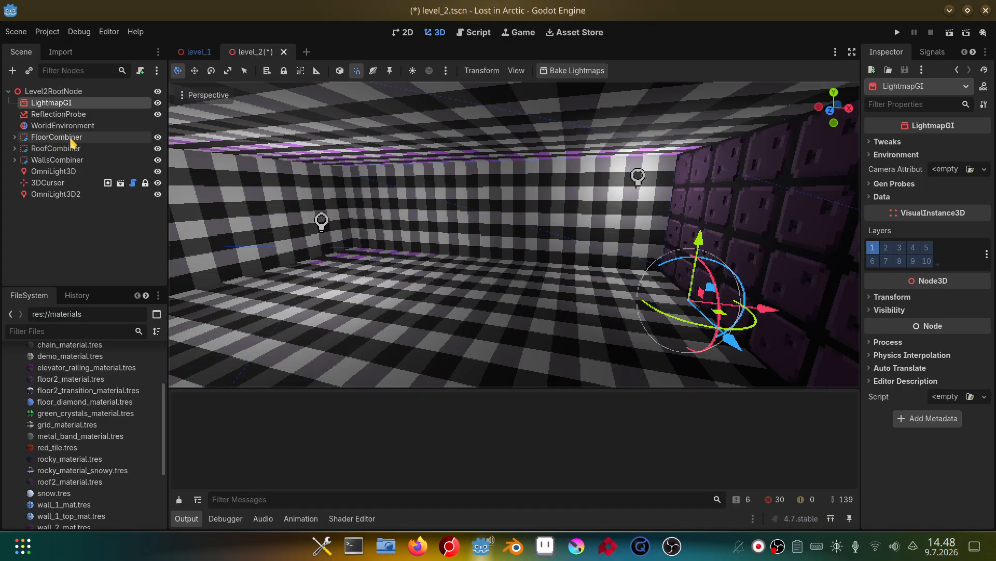
Bake FloorCombiner to a mesh instance, hide the original combiner and unwrap the baked mesh's UV2 for lightmaps
left_click(101, 138)
left_click(558, 71)
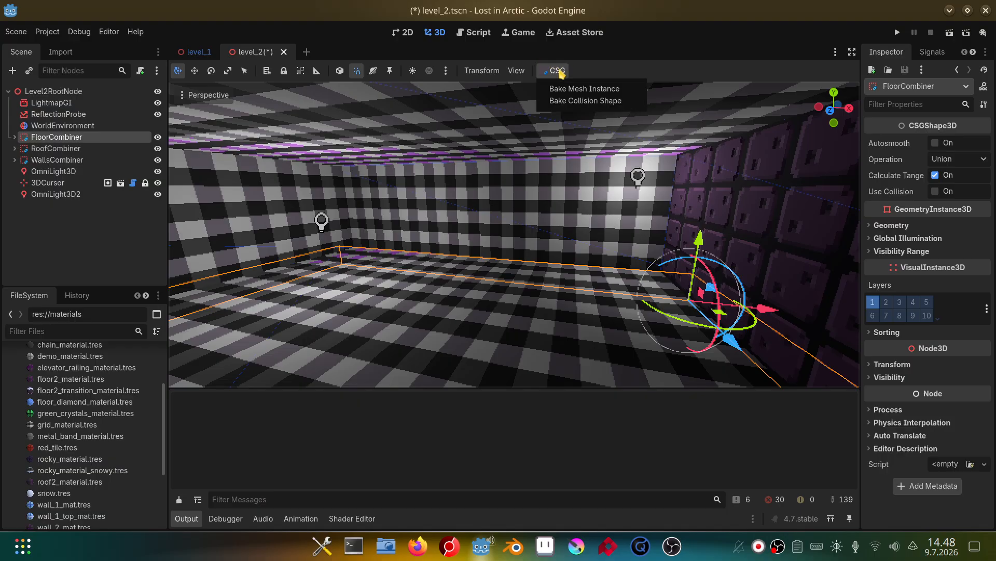
left_click(595, 90)
left_click(158, 137)
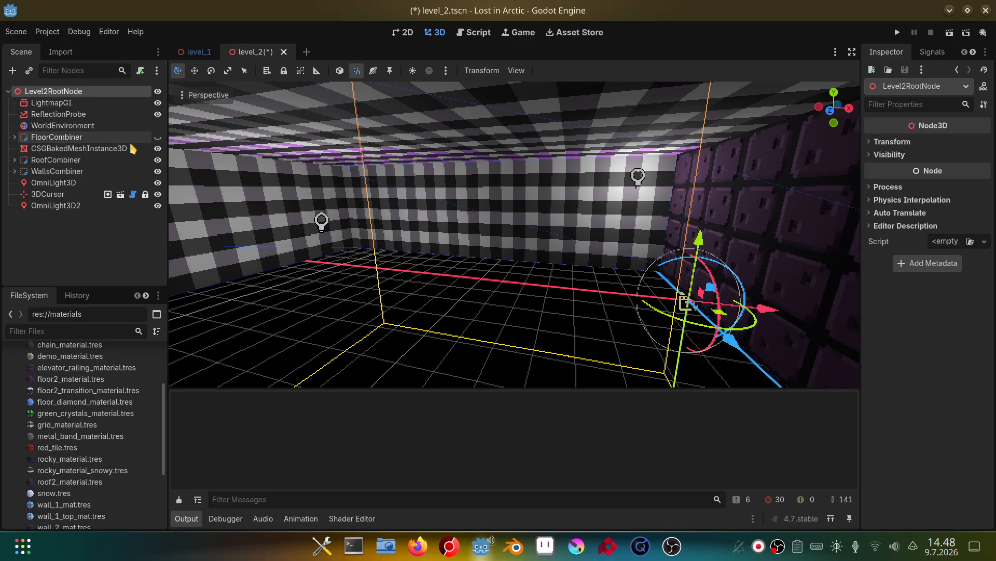
left_click(554, 71)
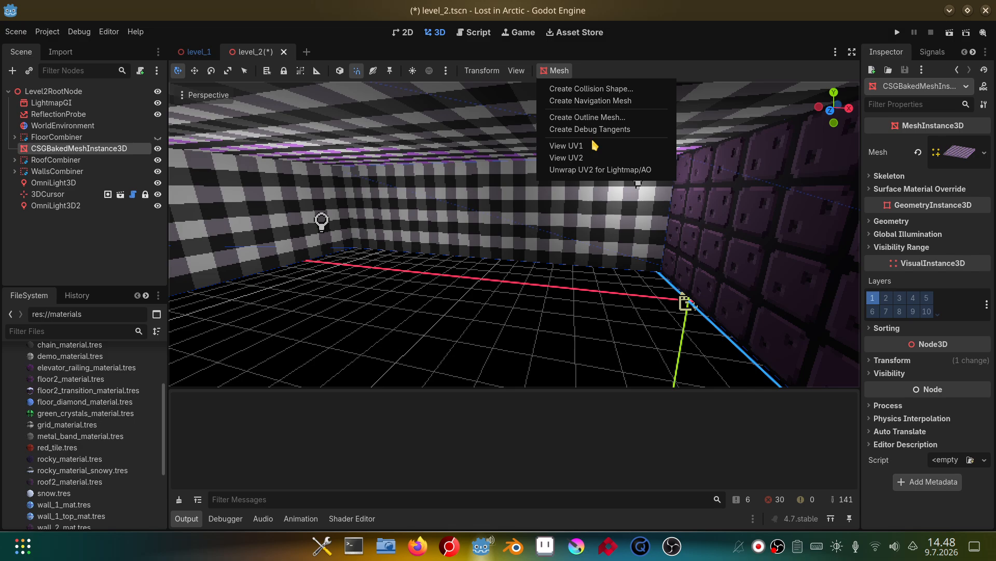
left_click(602, 169)
Bake RoofCombiner to a mesh instance, hide the original combiner and unwrap the baked mesh's UV2 for lightmaps
left_click(78, 160)
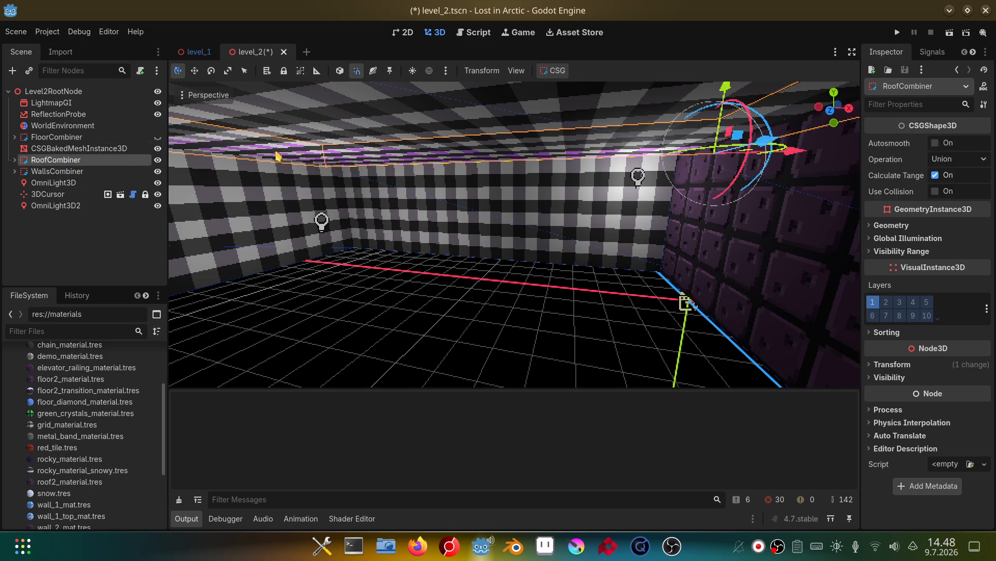
left_click(564, 69)
left_click(604, 89)
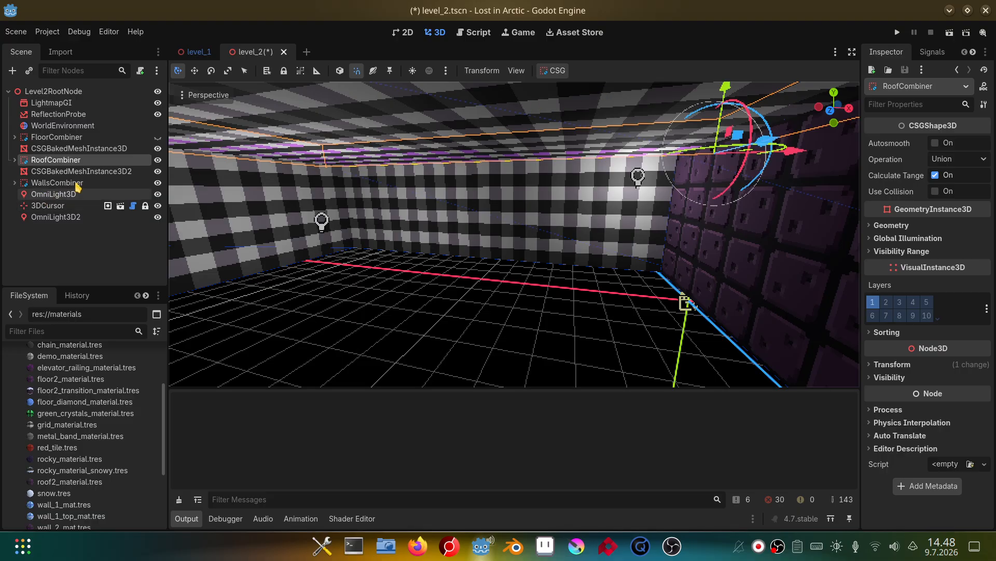
left_click(158, 160)
left_click(125, 172)
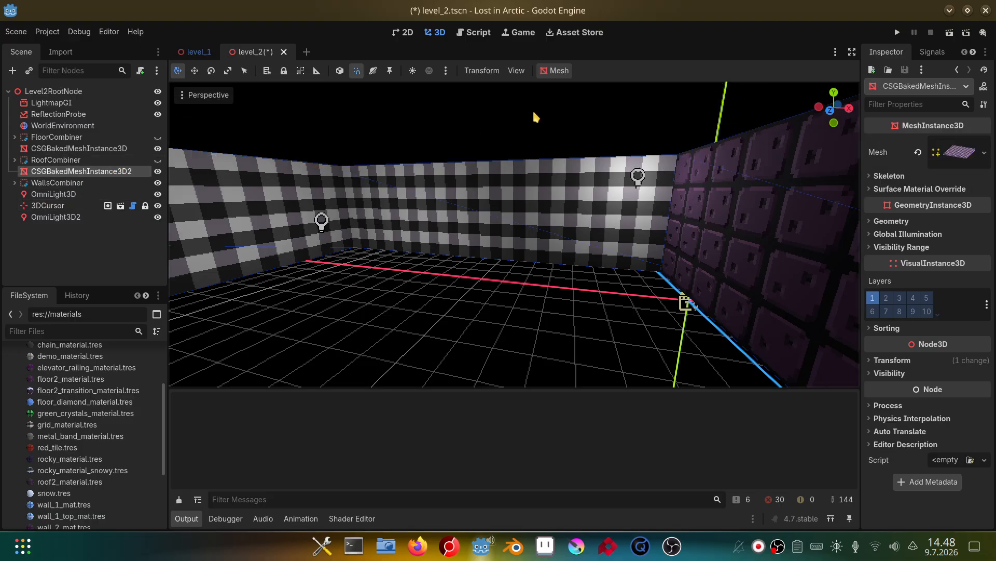
left_click(555, 70)
left_click(550, 171)
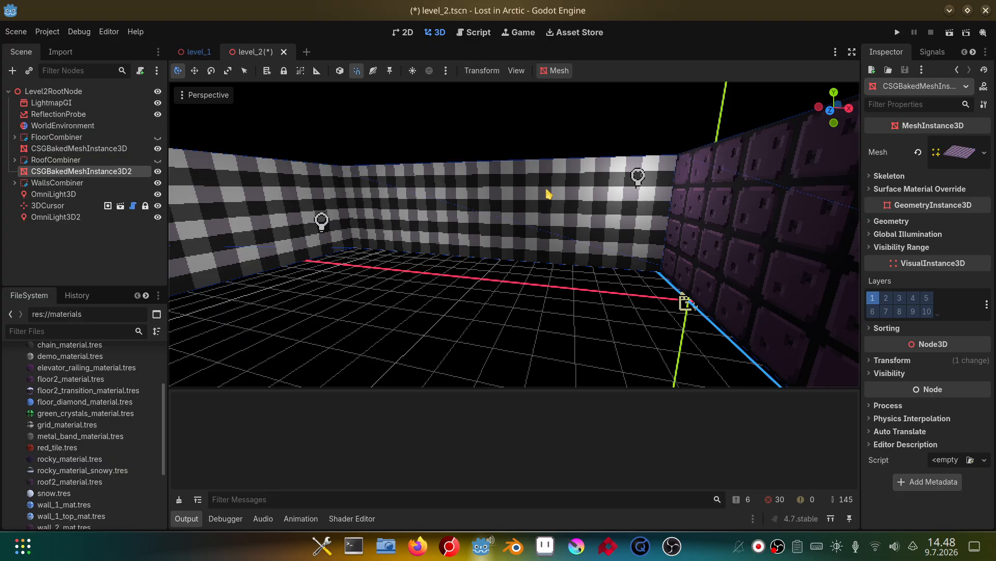
Bake WallsCombiner to a mesh instance, hide the original combiner and unwrap the baked mesh's UV2 for lightmaps
left_click(78, 183)
left_click(555, 70)
left_click(559, 89)
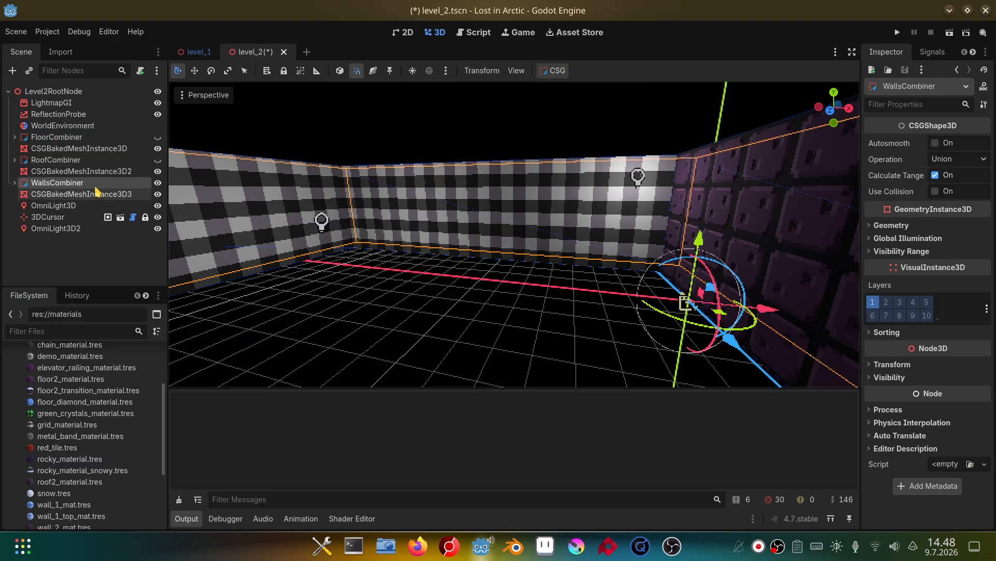
left_click(158, 183)
left_click(129, 194)
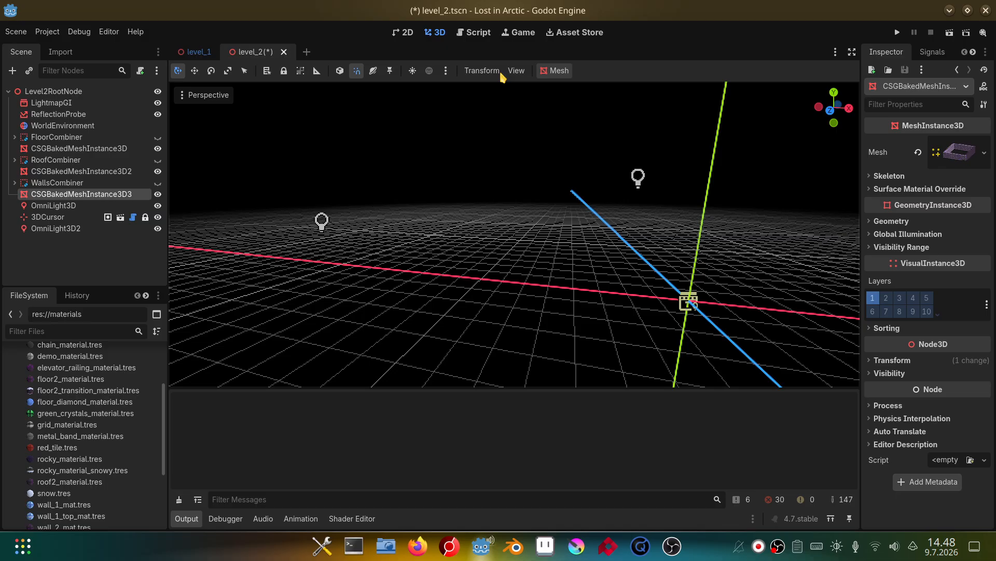
left_click(558, 70)
left_click(604, 172)
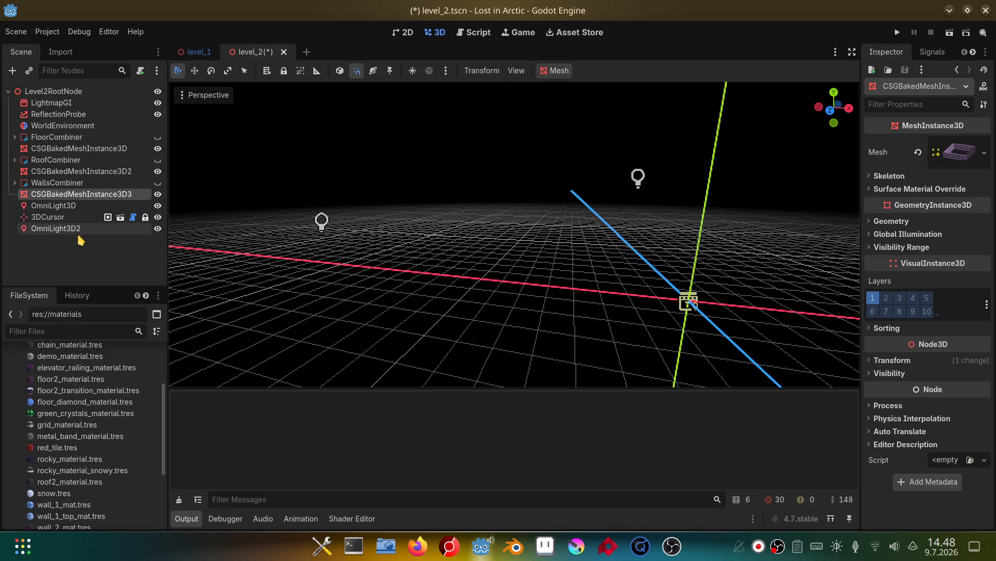
Bake the LightmapGI node's lightmaps to level_2.lmbake in the project's lightmaps folder
left_click(78, 102)
left_click(606, 70)
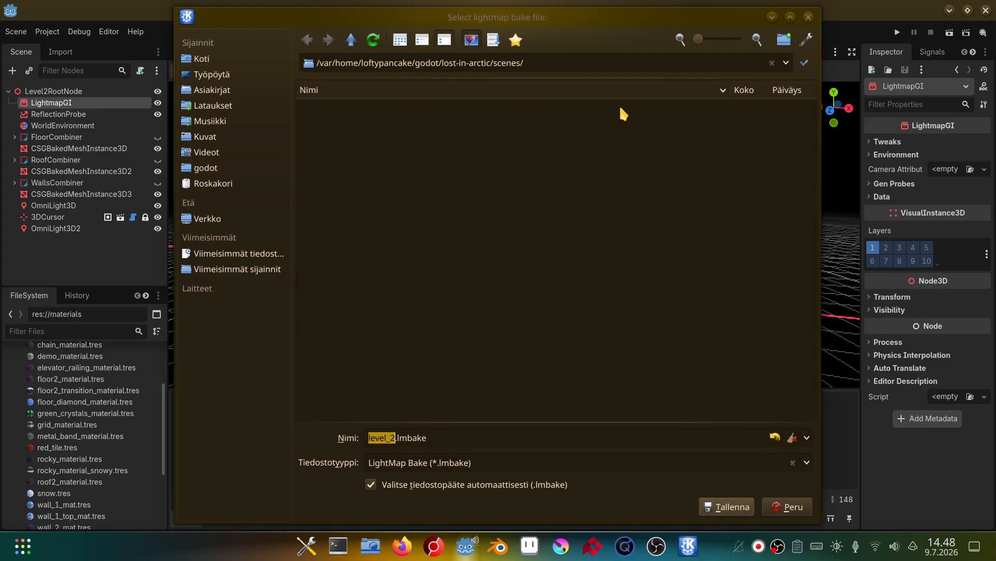
left_click(351, 39)
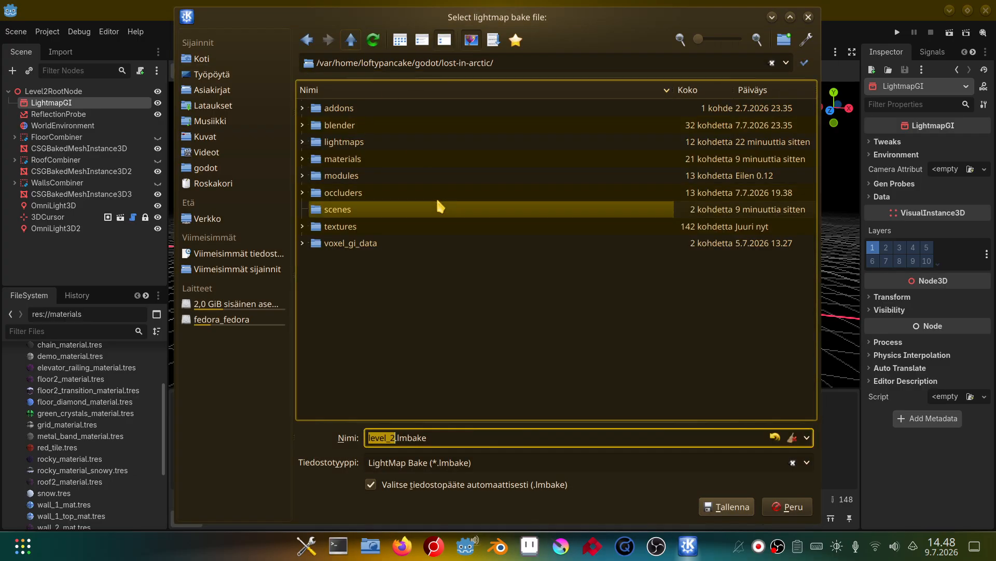
left_click(393, 148)
double_click(393, 148)
left_click(728, 506)
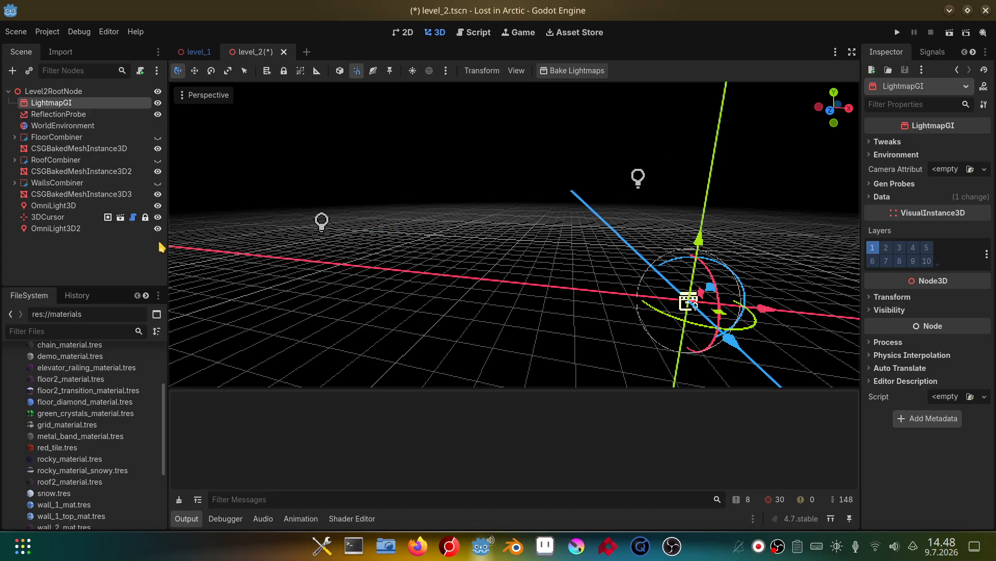
right_click_drag(348, 238, 484, 226)
key("w")
key("q")
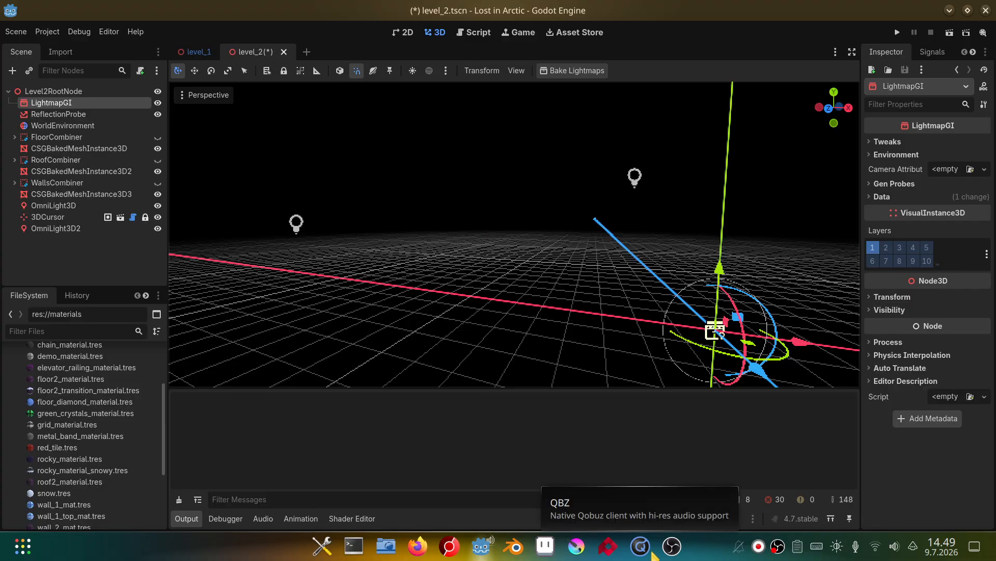
left_click(673, 545)
key("alt+Tab")
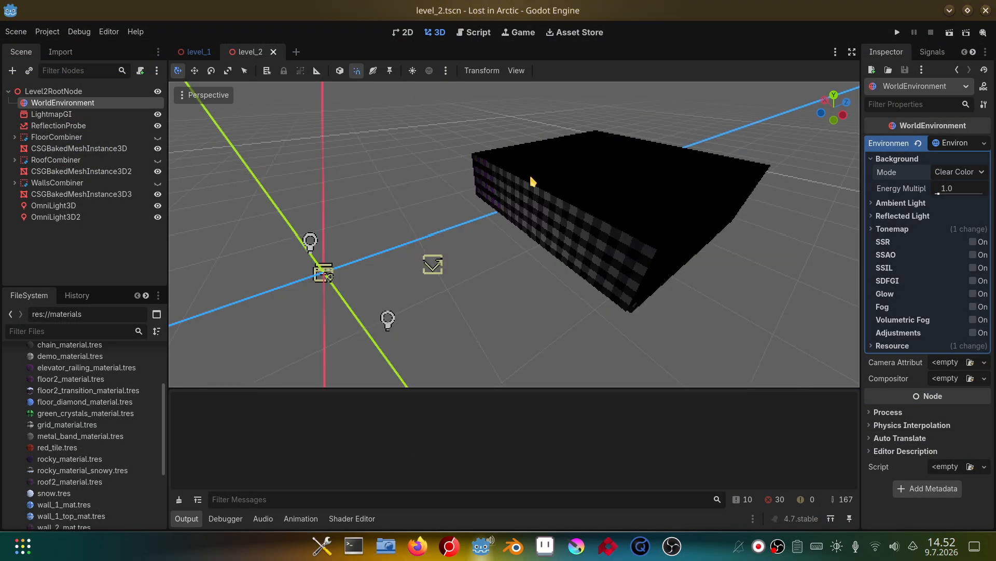
Examine the baked meshes' placement relative to the lights, hiding and reshowing the walls mesh to identify it
key("w")
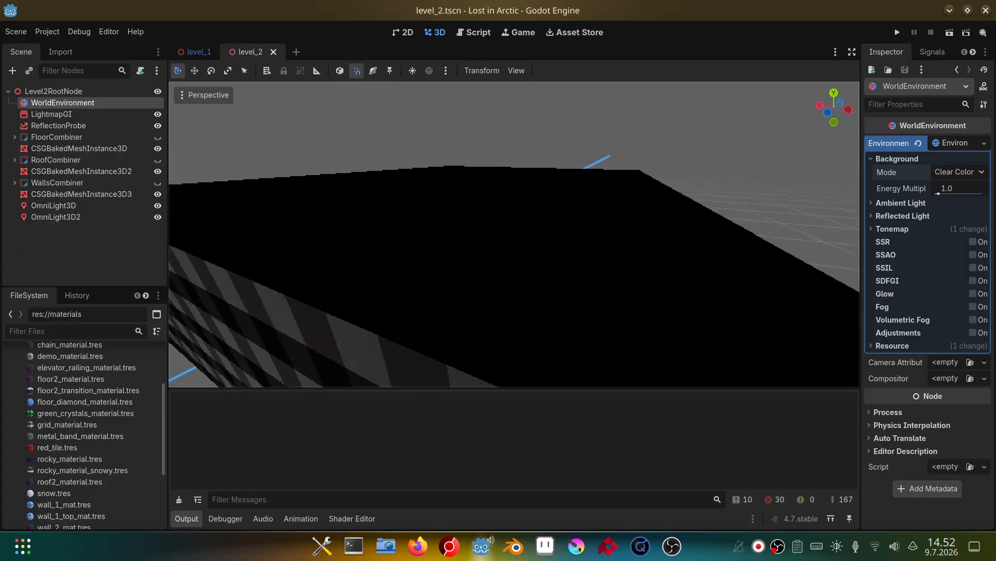
scroll(514, 234, "down", 8)
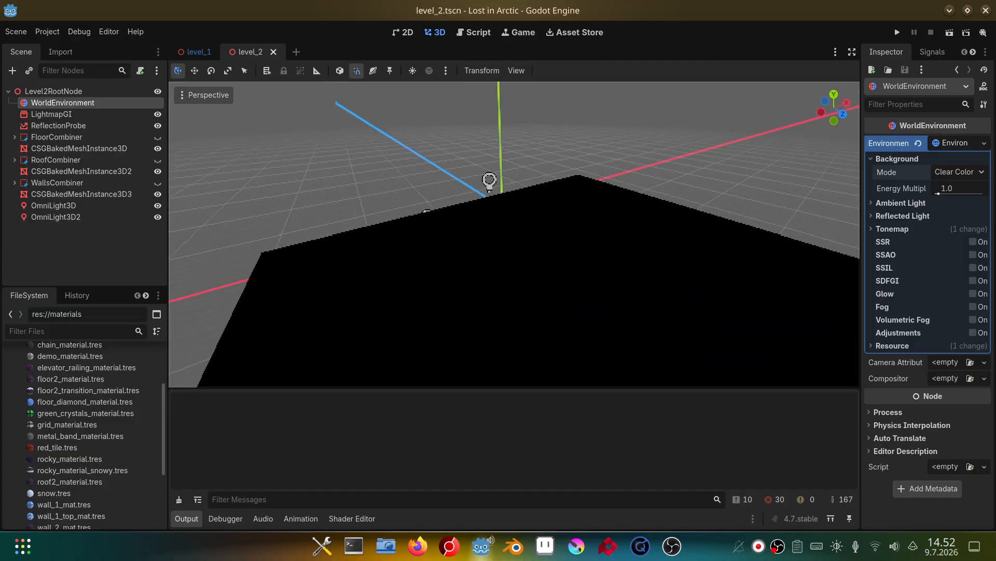
middle_click_drag(514, 234, 670, 291)
key("a")
right_click_drag(278, 222, 346, 224)
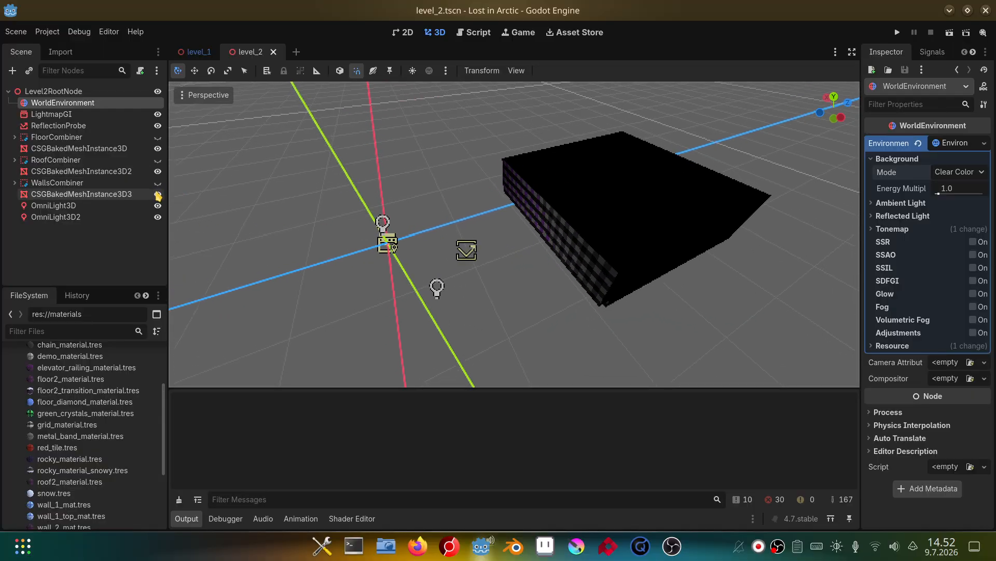
left_click(158, 196)
left_click(158, 195)
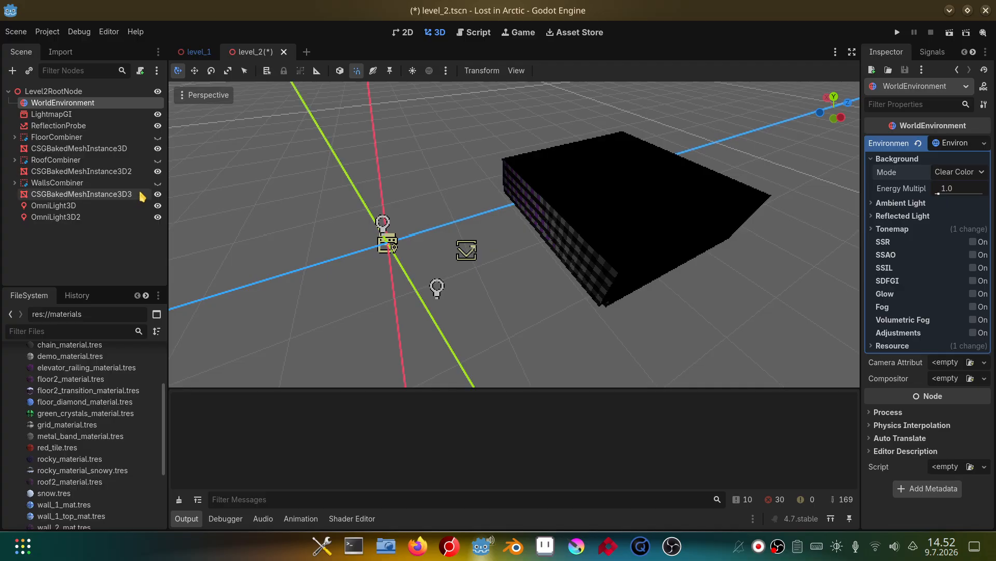
Delete the three CSGBakedMeshInstance3D nodes of the floor, roof and walls from the scene
left_click(141, 196)
left_click(124, 171, "ctrl")
left_click(119, 149, "ctrl")
right_click(109, 149)
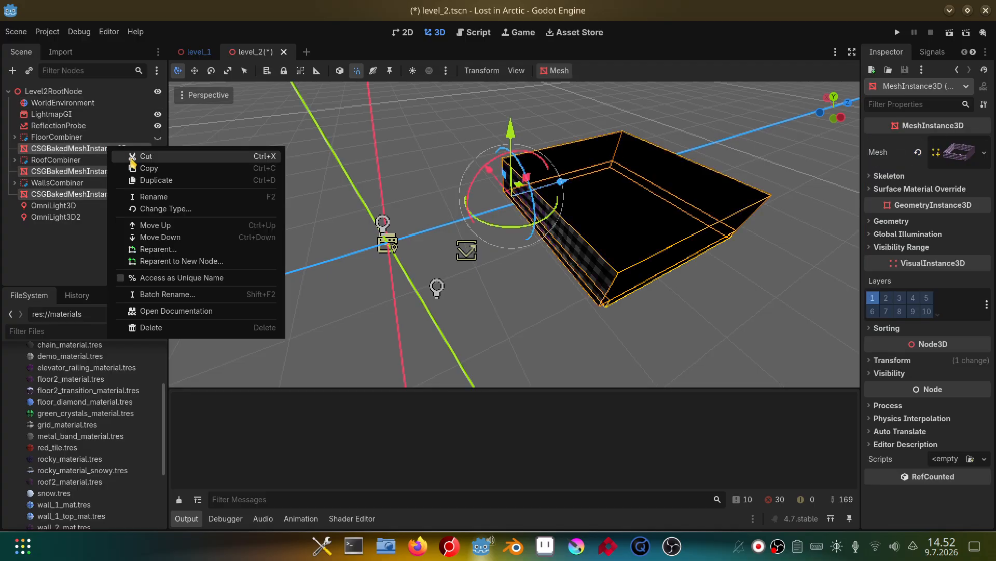
left_click(138, 327)
left_click(477, 287)
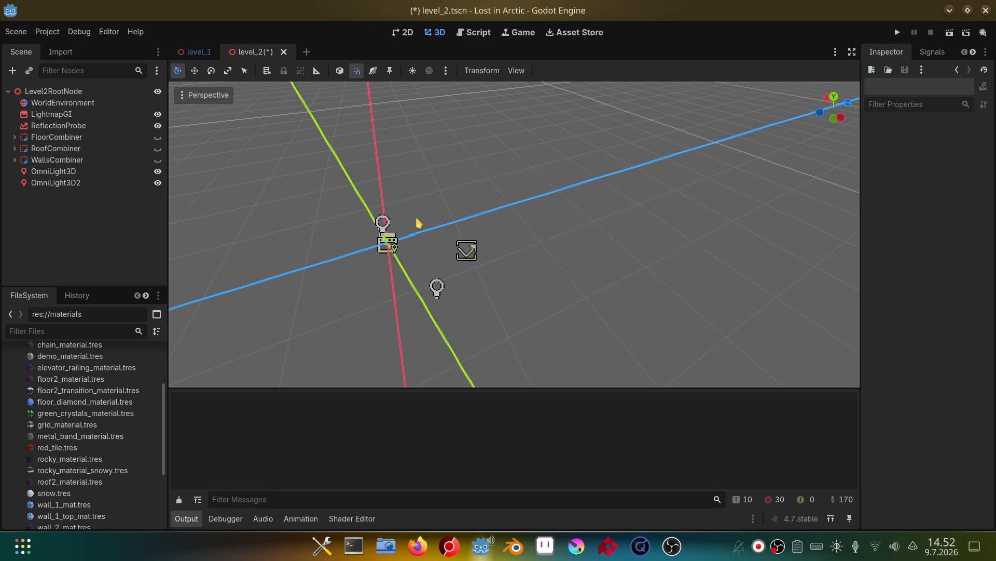
Make FloorCombiner, RoofCombiner and WallsCombiner visible again
left_click(158, 137)
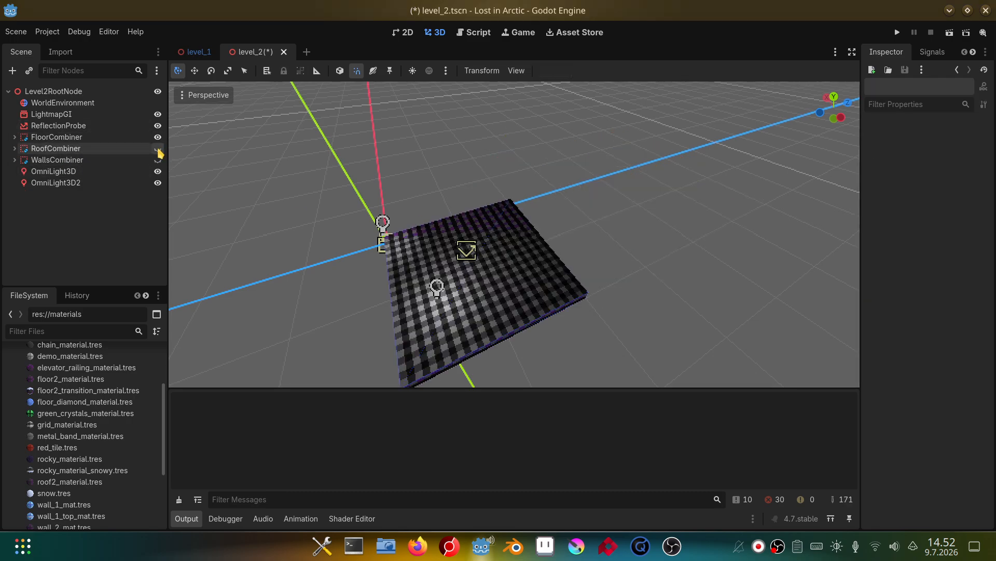
left_click(158, 149)
left_click(157, 160)
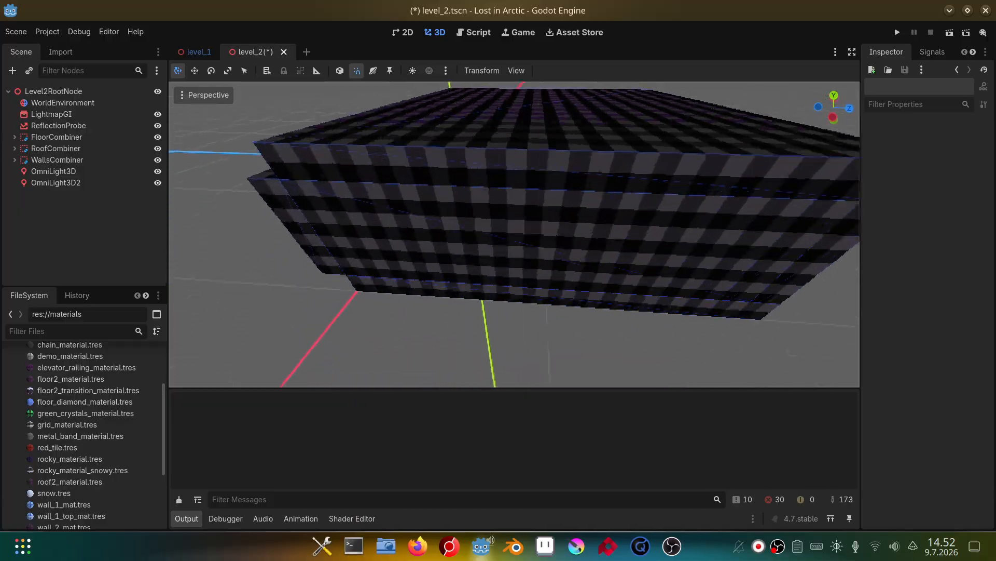
Inspect how the CSG floor, roof and walls fit together from outside and inside the room
middle_click_drag(514, 233, 514, 176)
scroll(514, 233, "up", 5)
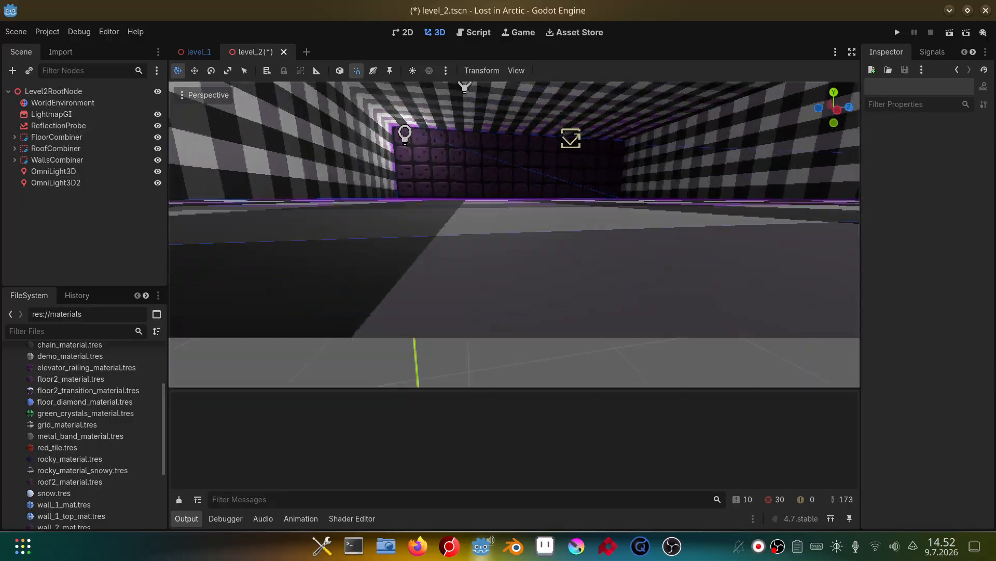
key("e")
right_click_drag(513, 233, 254, 224)
key("d")
key("e")
key("q")
key("e")
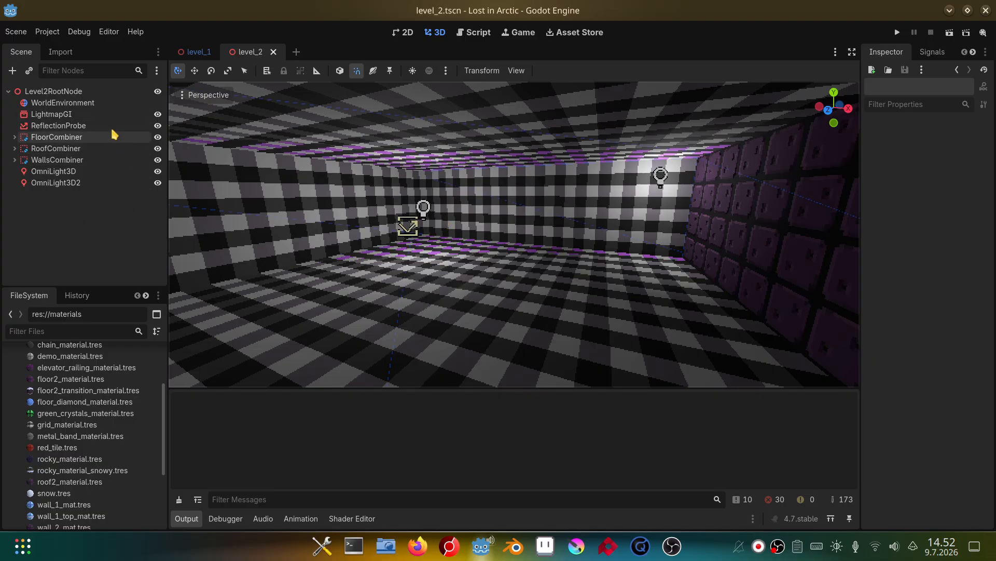
Bake FloorCombiner to a new mesh instance
left_click(146, 138)
left_click(553, 71)
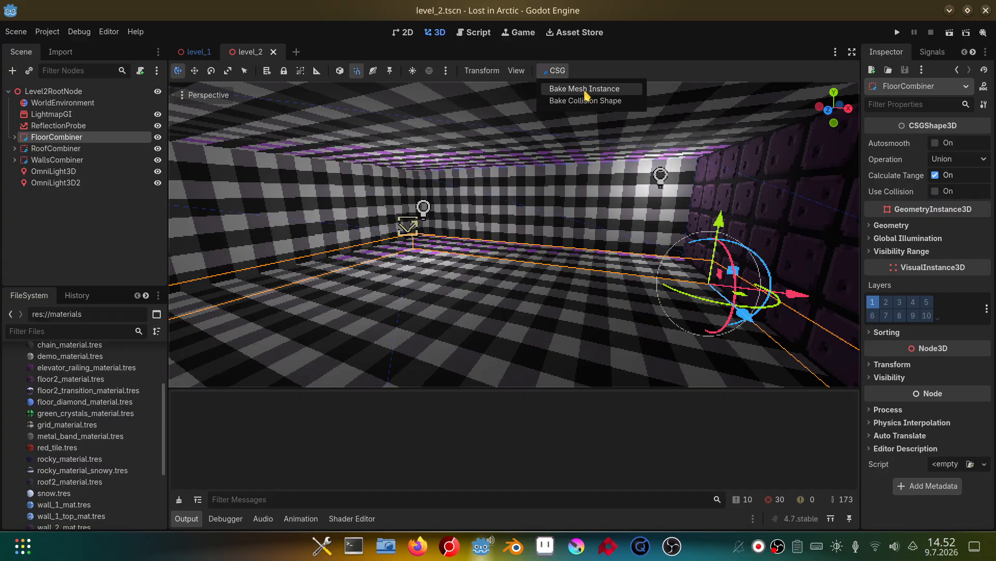
left_click(584, 85)
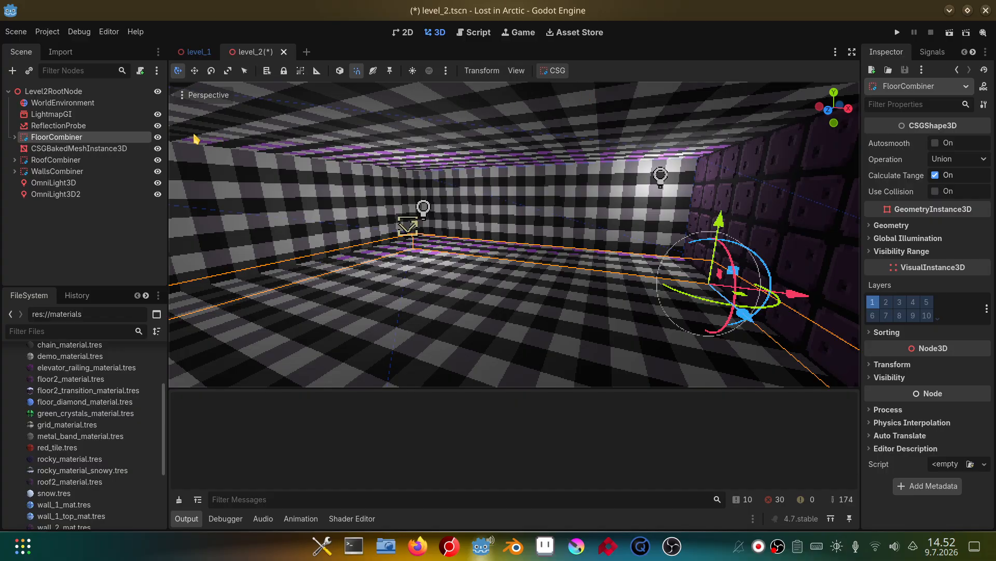
left_click(672, 546)
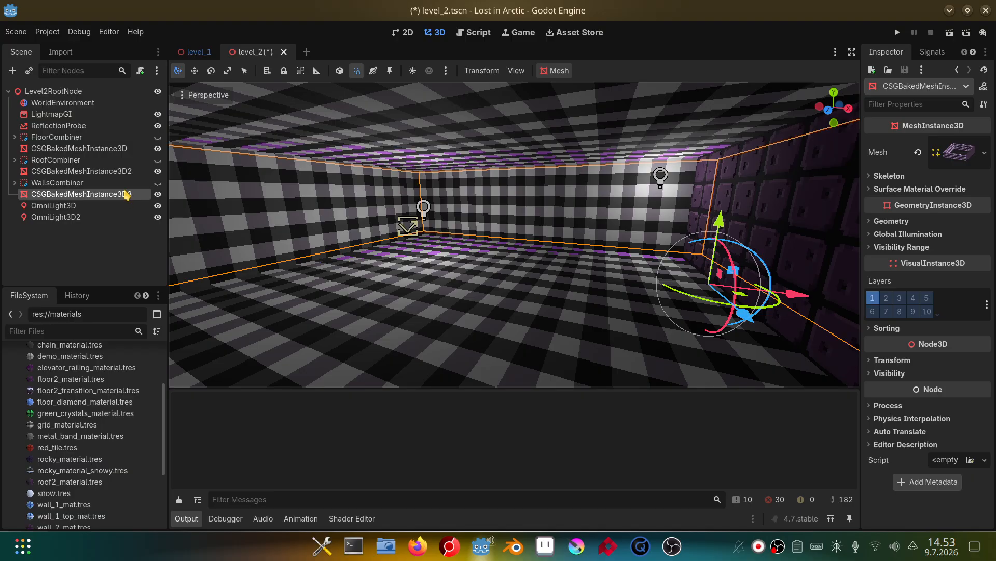
Unwrap UV2 for lightmaps on the walls' baked mesh and bake the LightmapGI lightmaps again
left_click(555, 71)
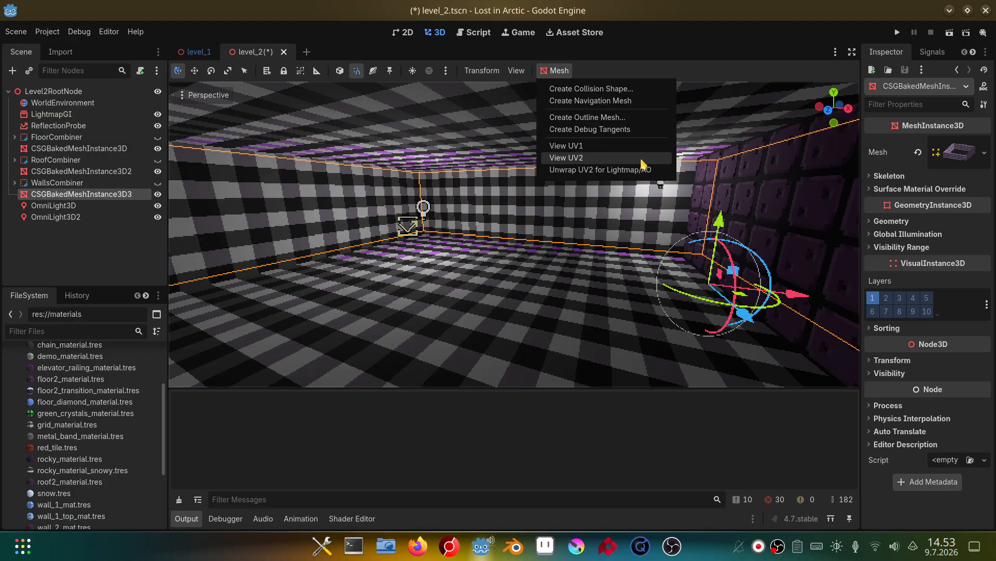
left_click(632, 172)
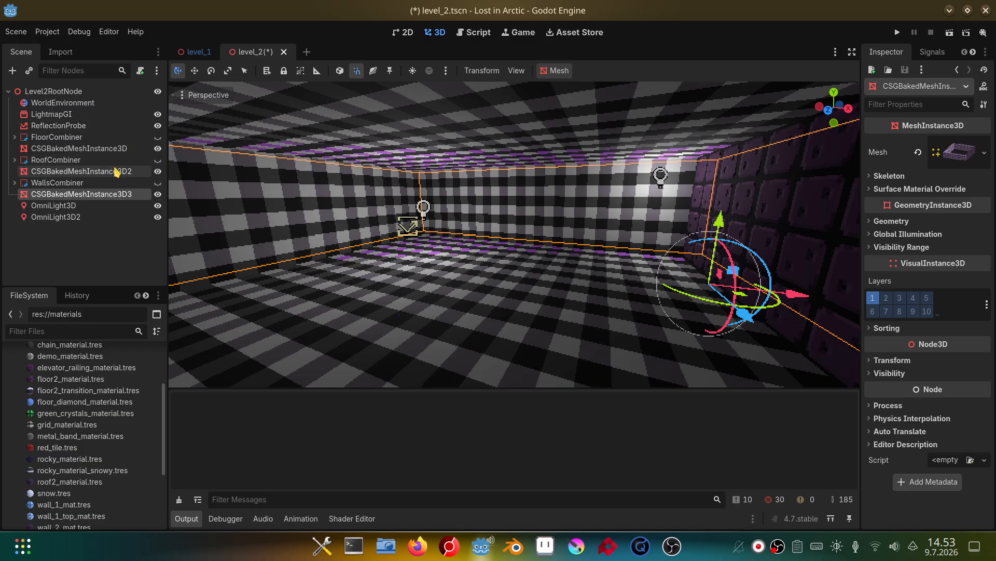
left_click(52, 114)
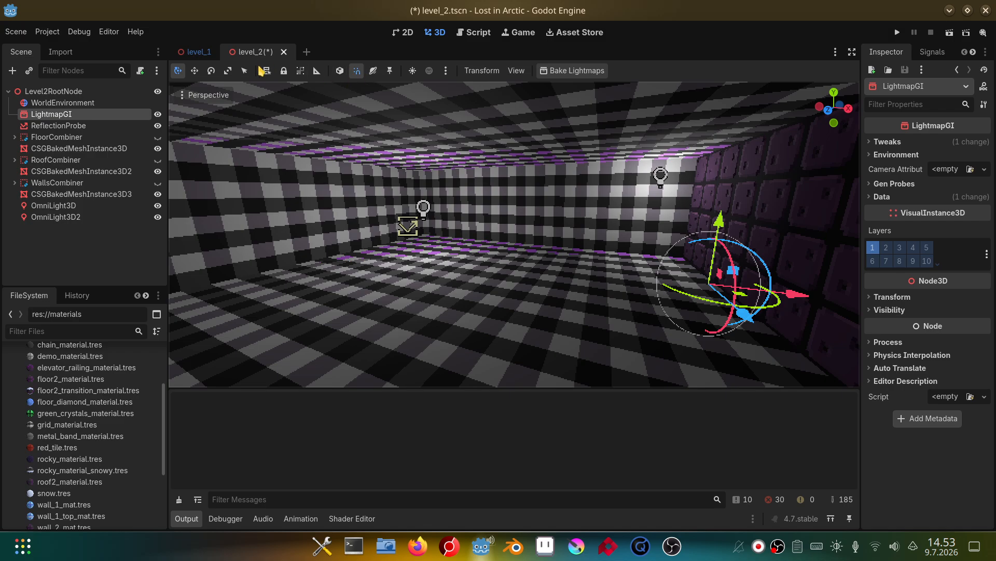
left_click(576, 70)
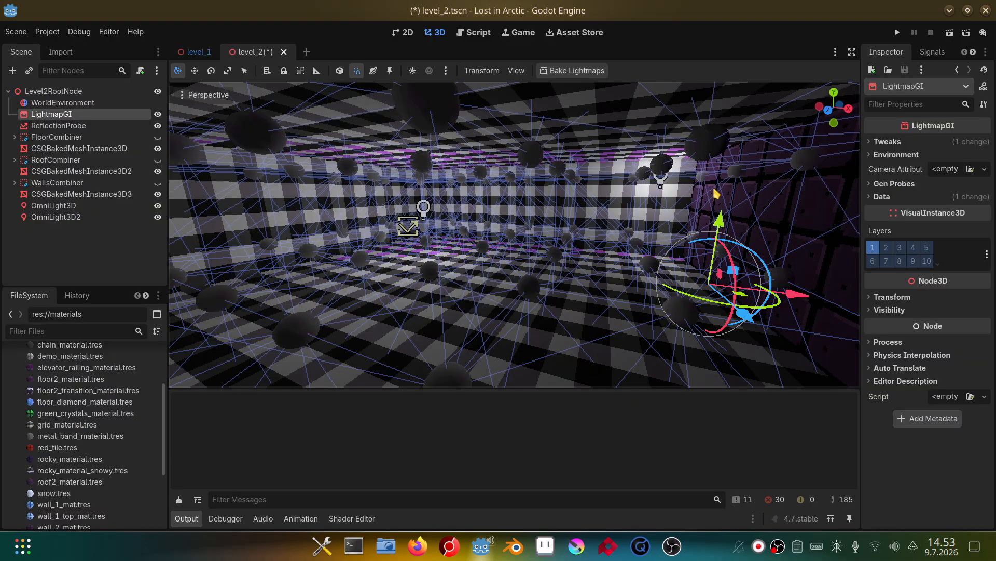
Examine the baked lighting on the floor, roof and walls throughout the room
right_click_drag(669, 194, 807, 193)
key("w")
left_click(669, 193)
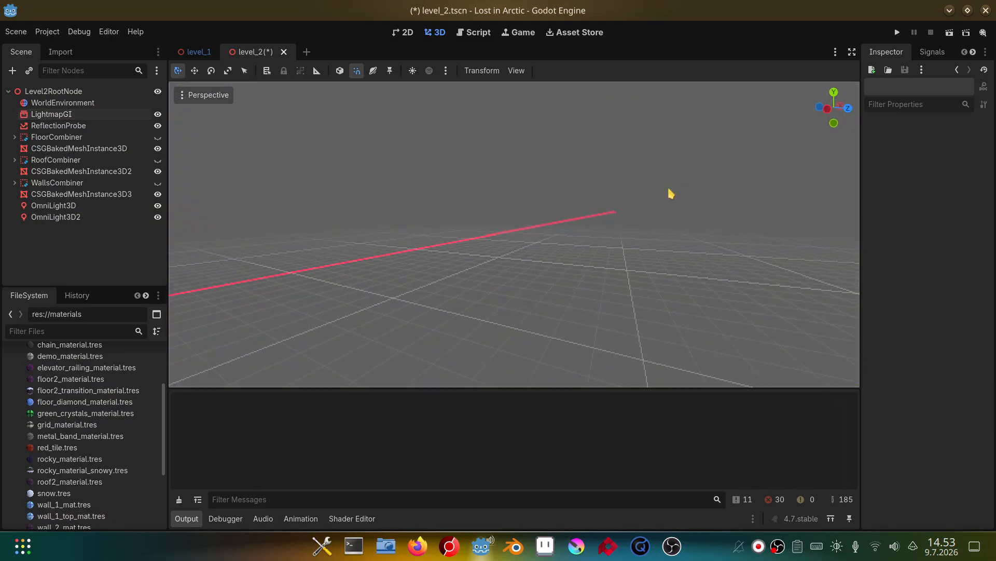
key("s")
right_click_drag(669, 193, 507, 204)
key("s")
key("w")
key("s")
key("w")
key("a")
key("d")
key("s")
key("w")
key("w")
key("w")
key("s")
Duplicate OmniLight3D2 and move the copy along its Z axis, beside the purple tiled wall
left_click(301, 186)
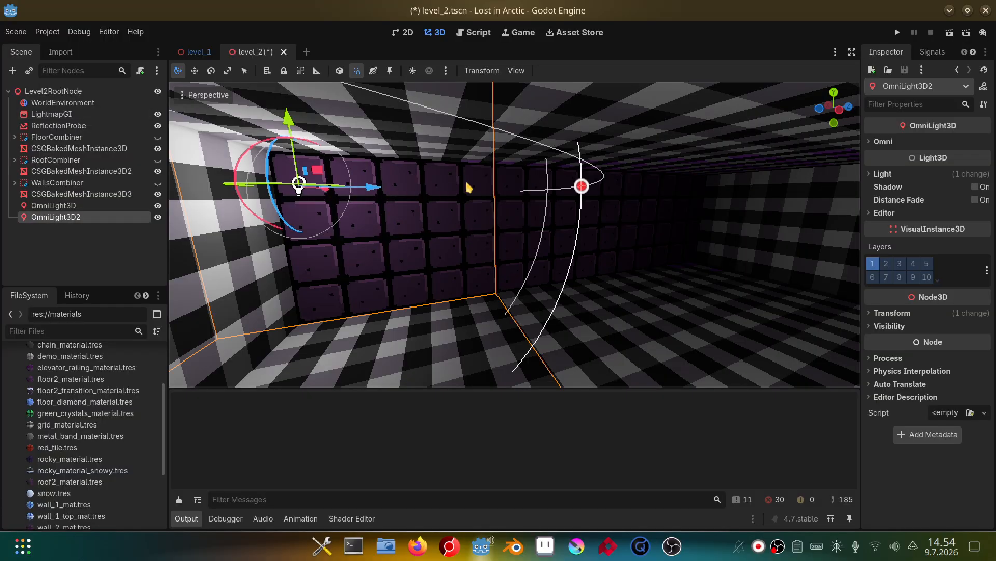
key("ctrl+d")
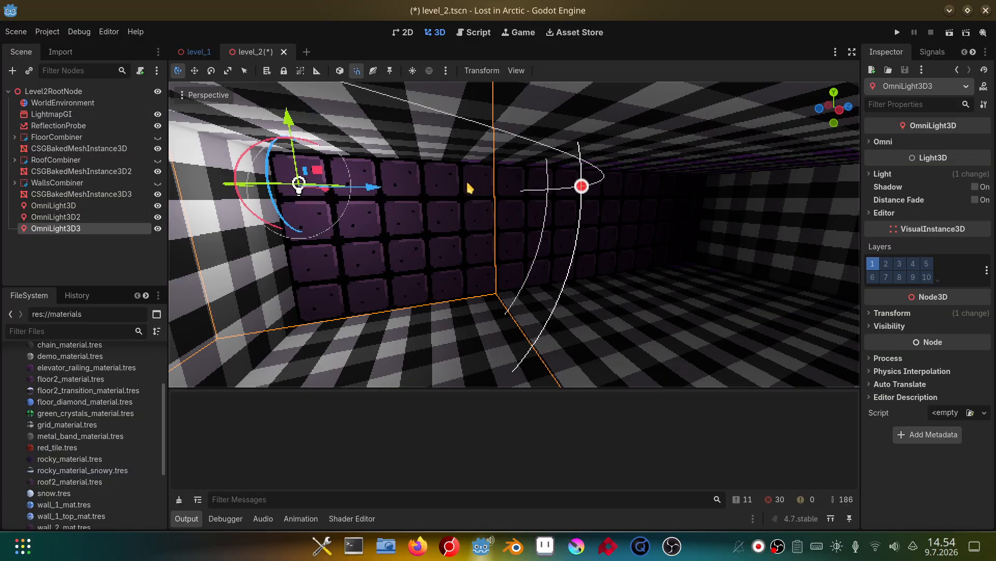
left_click_drag(368, 189, 491, 188)
Set the bake mode of the duplicated omni light to Dynamic
left_click(903, 173)
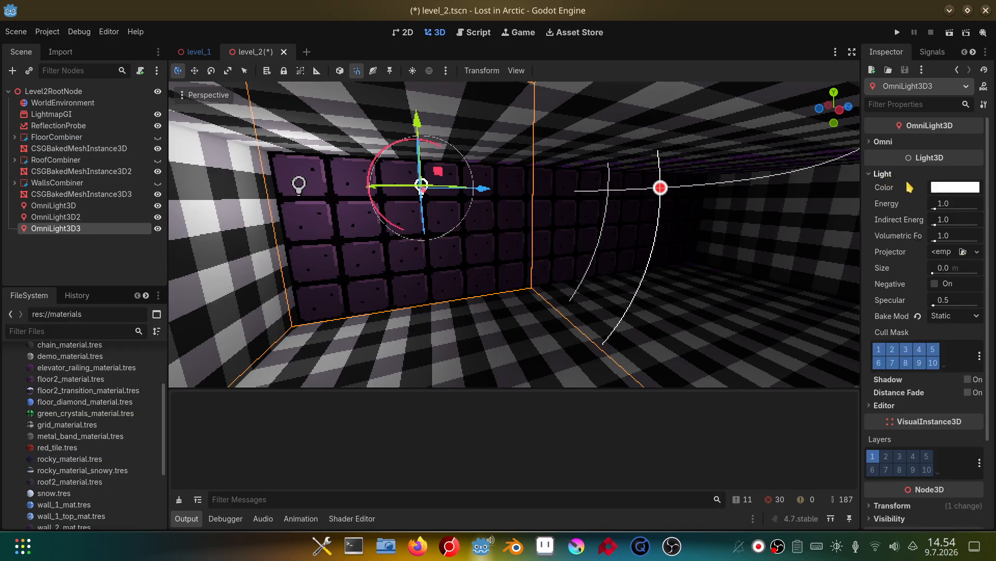
left_click(963, 318)
left_click(960, 357)
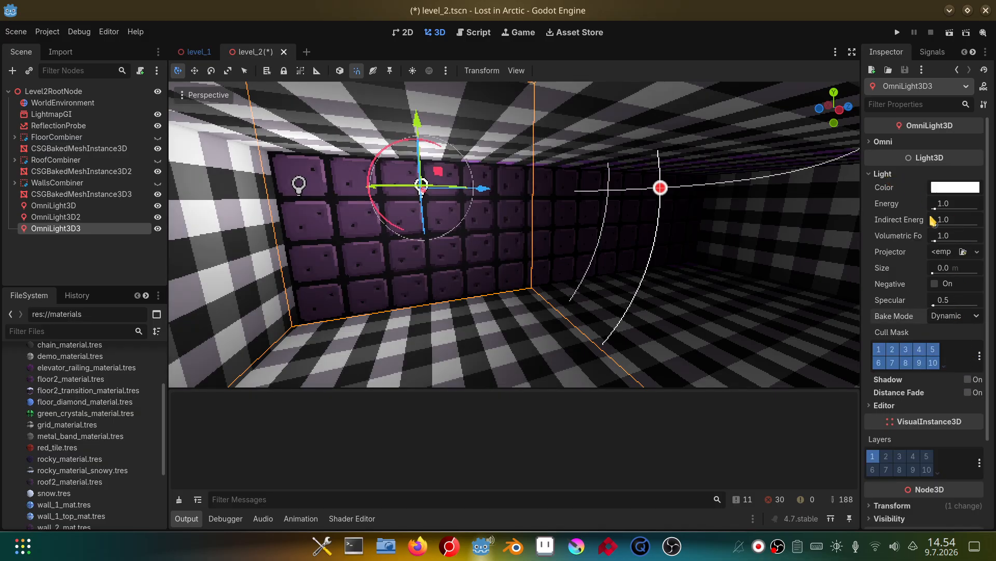
left_click(882, 173)
Move OmniLight3D3 farther along the purple tiled wall and examine how it lights the nearby surfaces
left_click_drag(483, 192, 605, 226)
key("w")
mouse_move(663, 208)
right_mouse_down()
mouse_move(571, 213)
mouse_move(514, 202)
mouse_move(639, 207)
mouse_move(544, 218)
mouse_move(467, 207)
mouse_move(664, 208)
right_mouse_up()
key("s")
key("d")
key("s")
key("a")
key("s")
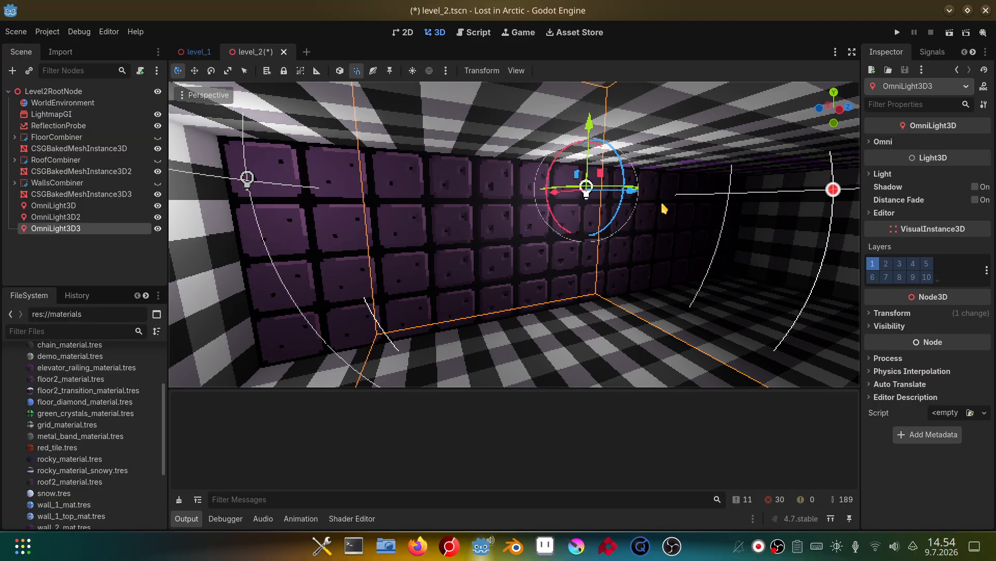
Delete the duplicated light OmniLight3D3 from the scene
right_click(89, 248)
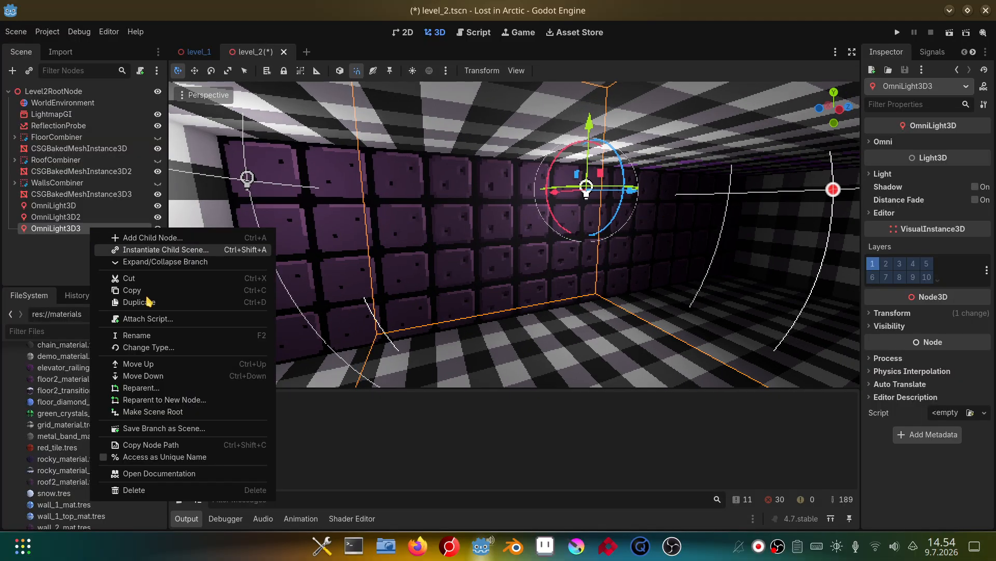
left_click(213, 490)
left_click(490, 289)
Examine the baked lighting on the room's walls, floor and roof without the extra light
right_click_drag(619, 232, 175, 252)
key("d")
key("w")
key("a")
key("d")
key("a")
right_click_drag(726, 233, 217, 214)
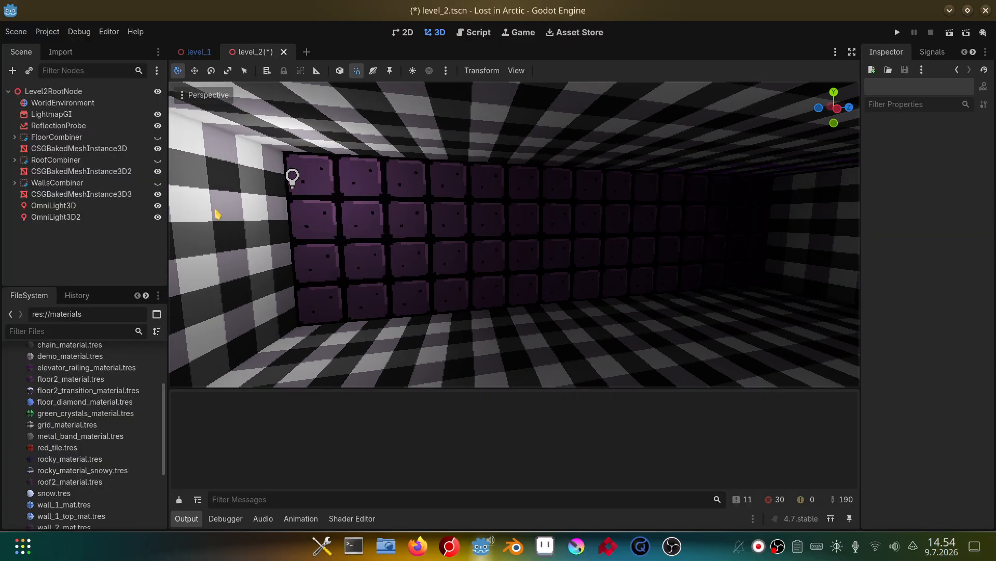
Inspect the WallsCombiner, RoofCombiner and FloorCombiner nodes, ending with Level2RootNode selected
left_click(111, 183)
right_click(112, 183)
left_click(59, 217)
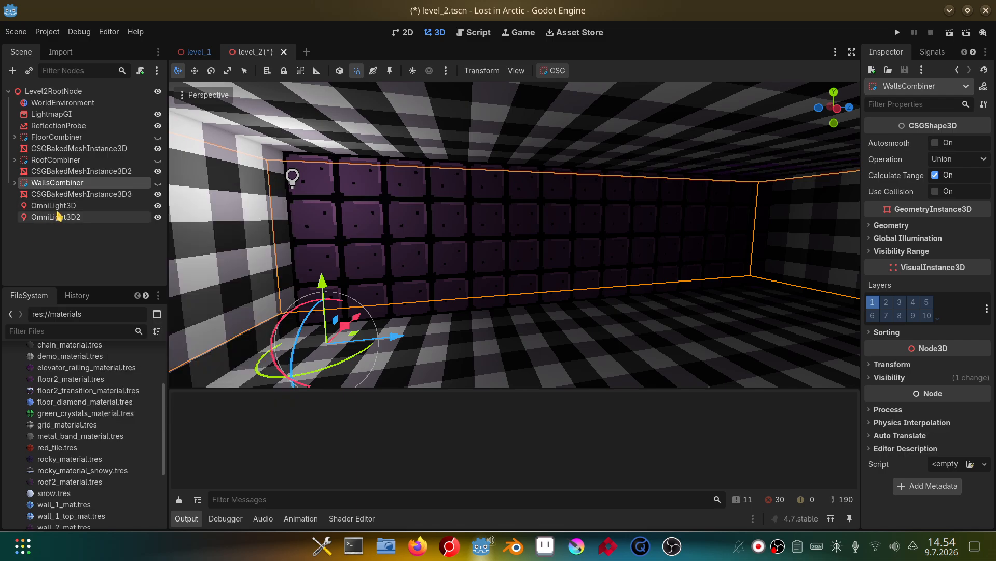
left_click(73, 160)
left_click(83, 137)
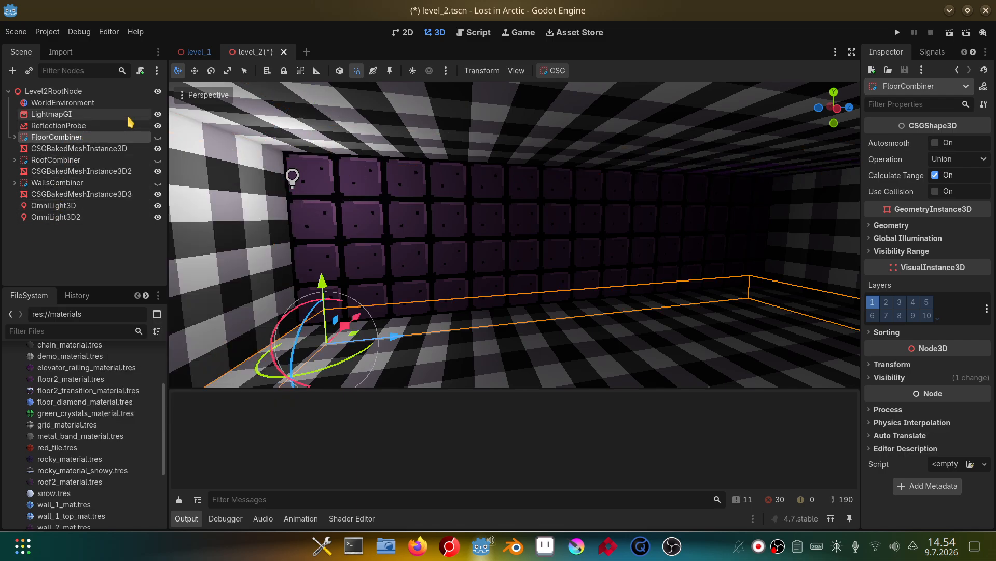
left_click(98, 92)
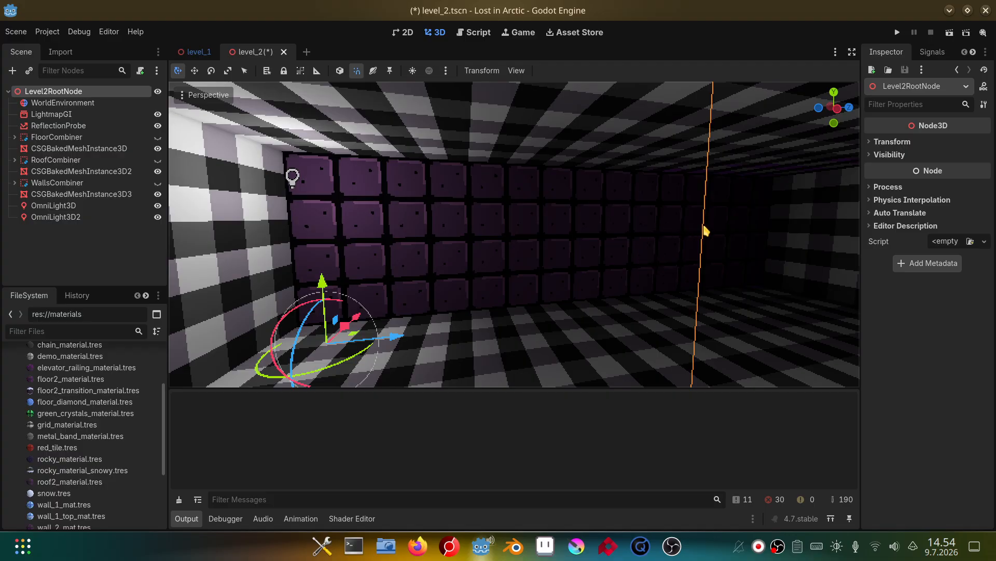